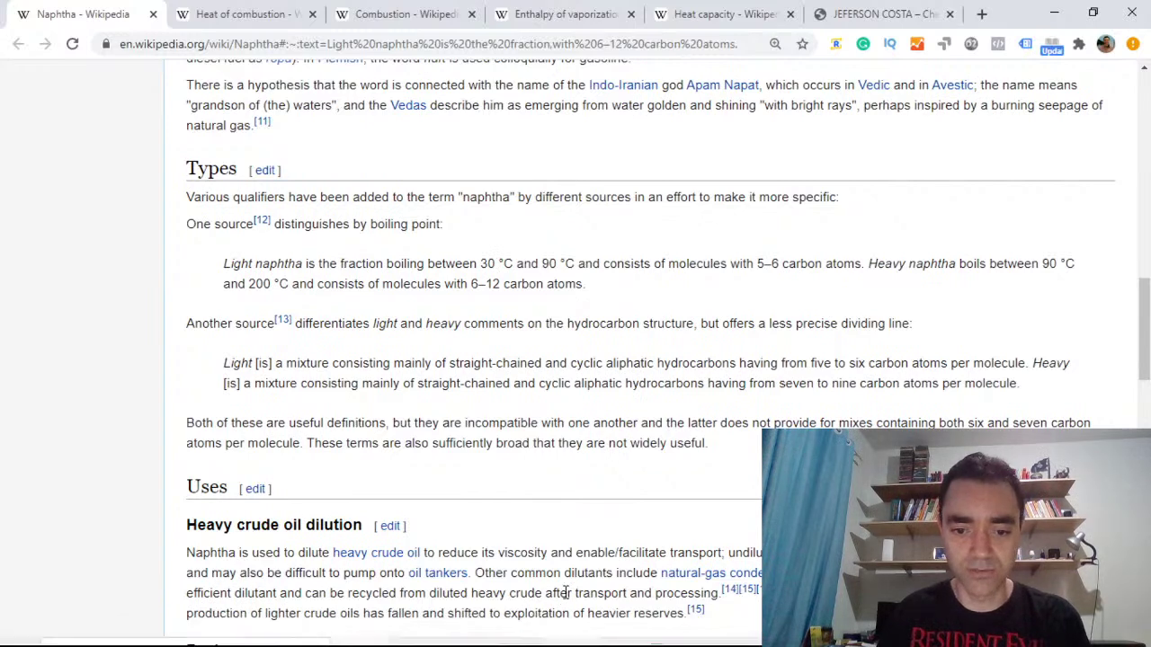
Step: Switch to Aspen HYSYS and open Component List - 2 from the overview of component lists
left_click(659, 633)
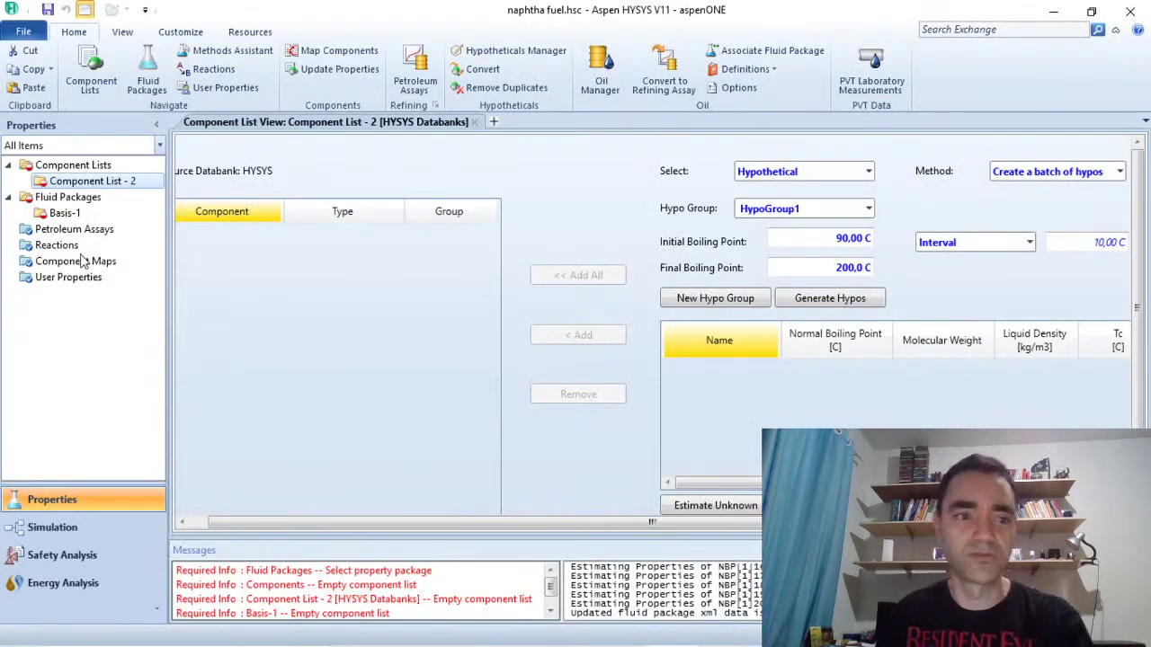
double_click(72, 165)
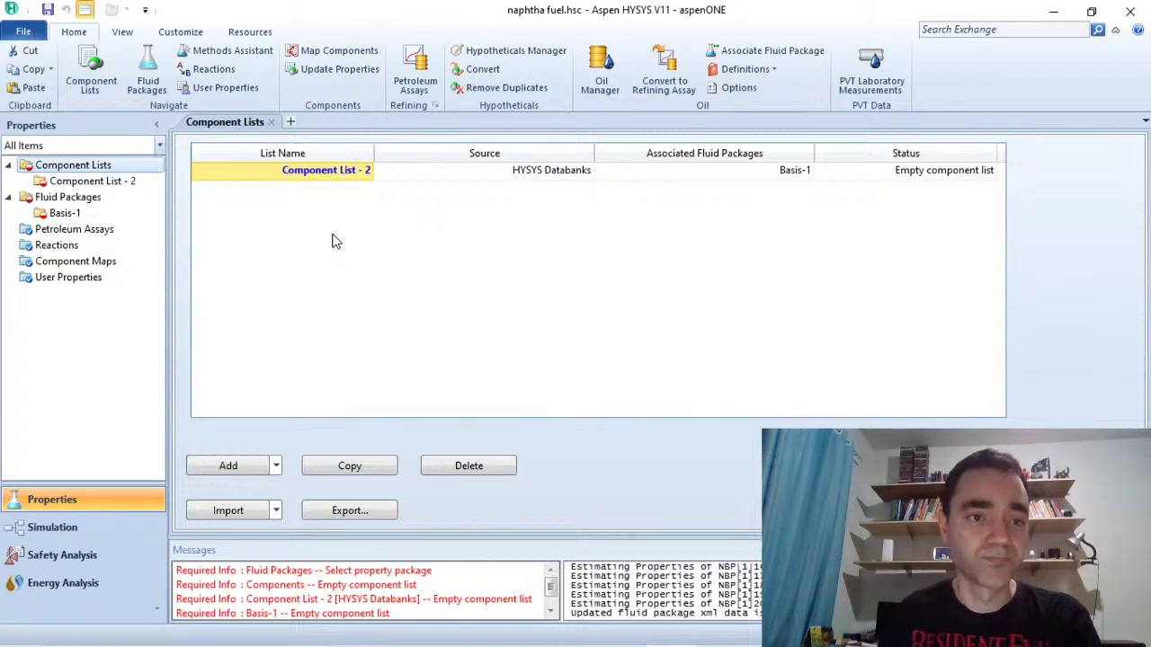
double_click(106, 184)
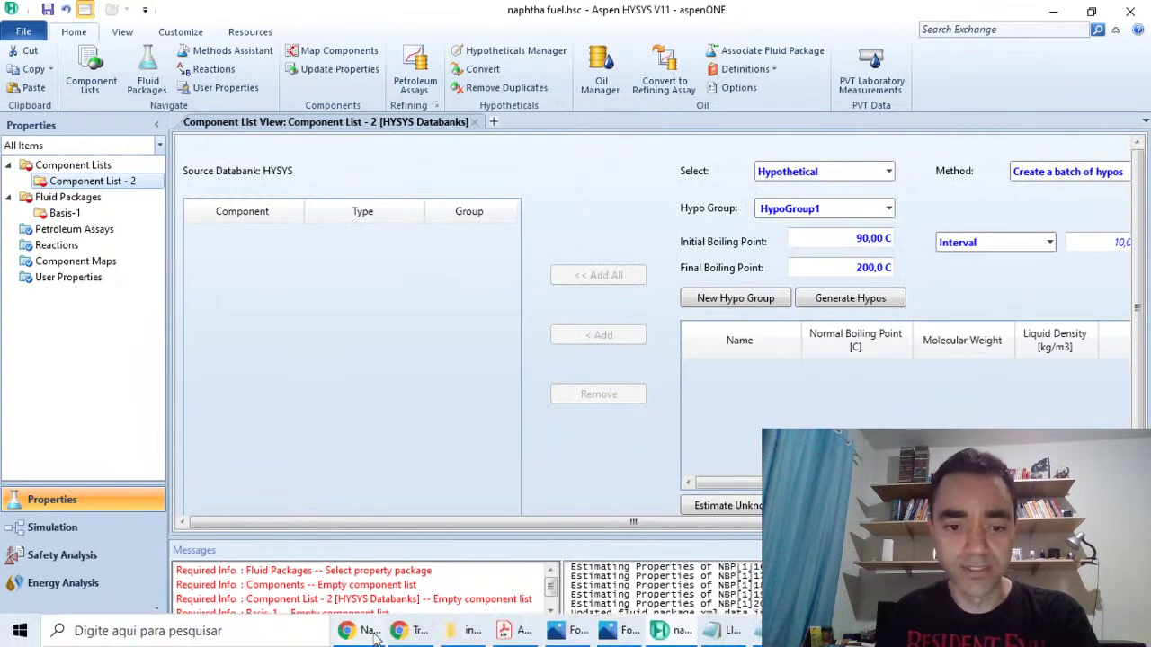
Step: Check the light naphtha carbon range in the Wikipedia article and add i-Pentane, n-Pentane and n-Hexane as pure components in Aspen HYSYS
left_click(354, 637)
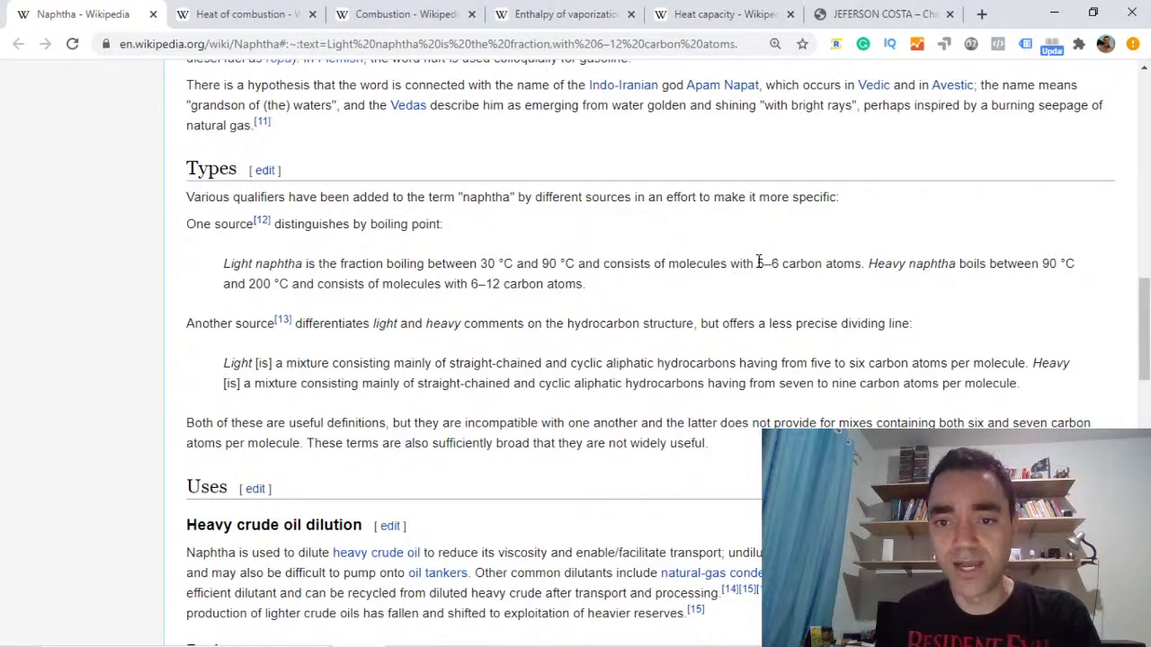
left_click_drag(758, 261, 862, 262)
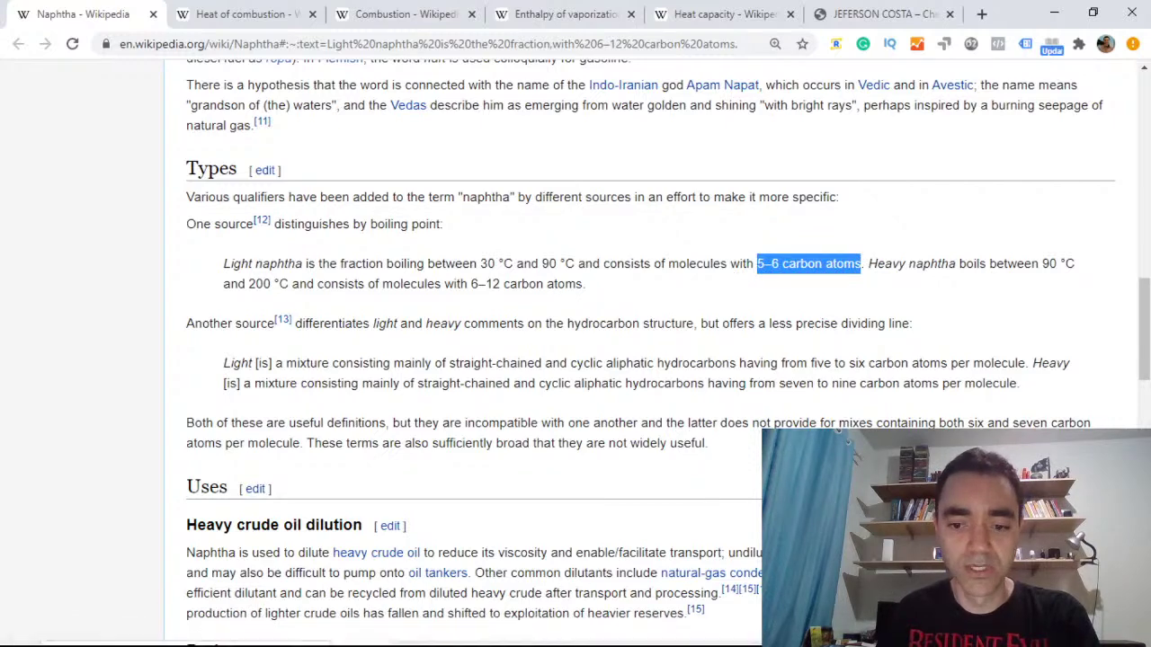
left_click(663, 632)
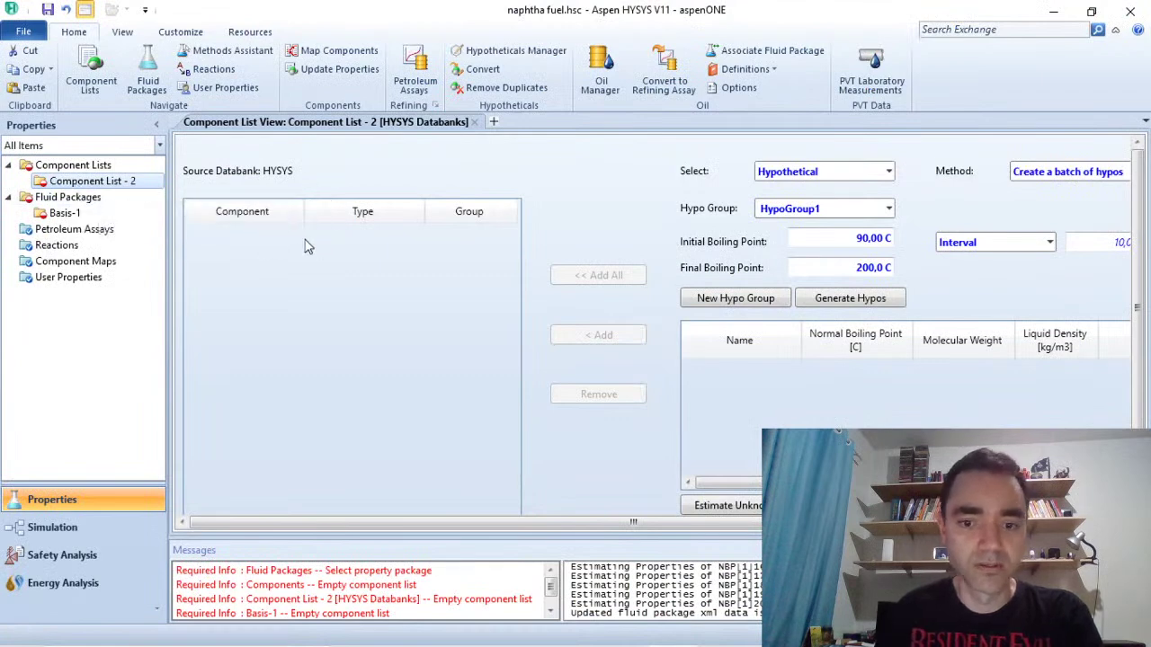
left_click(889, 171)
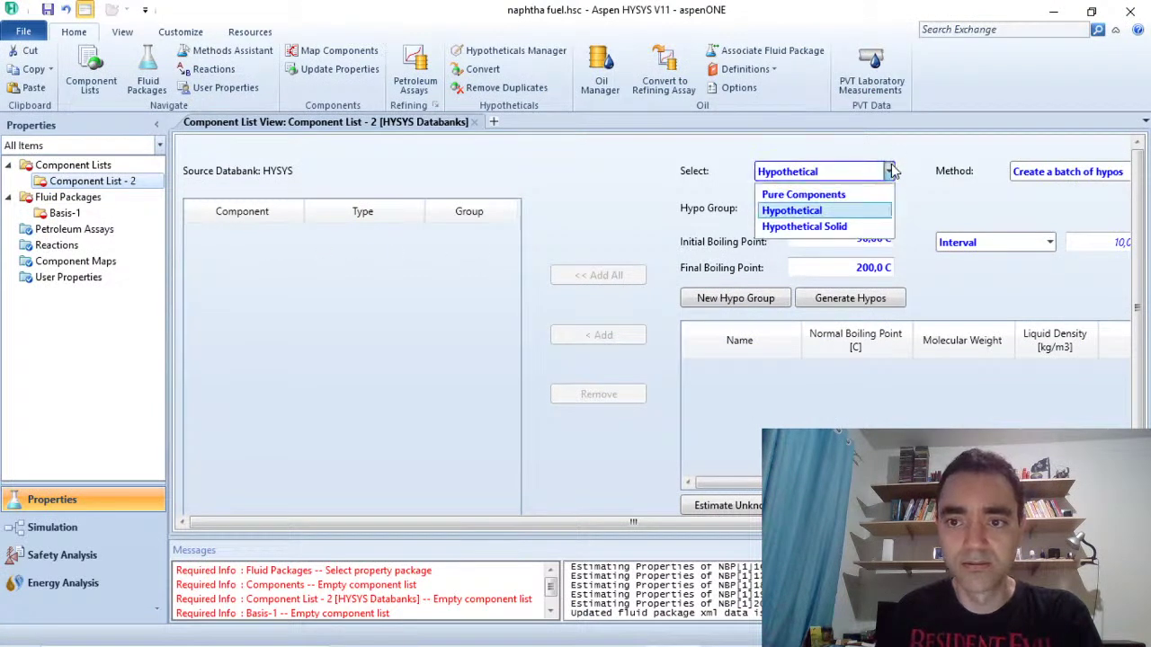
left_click(829, 196)
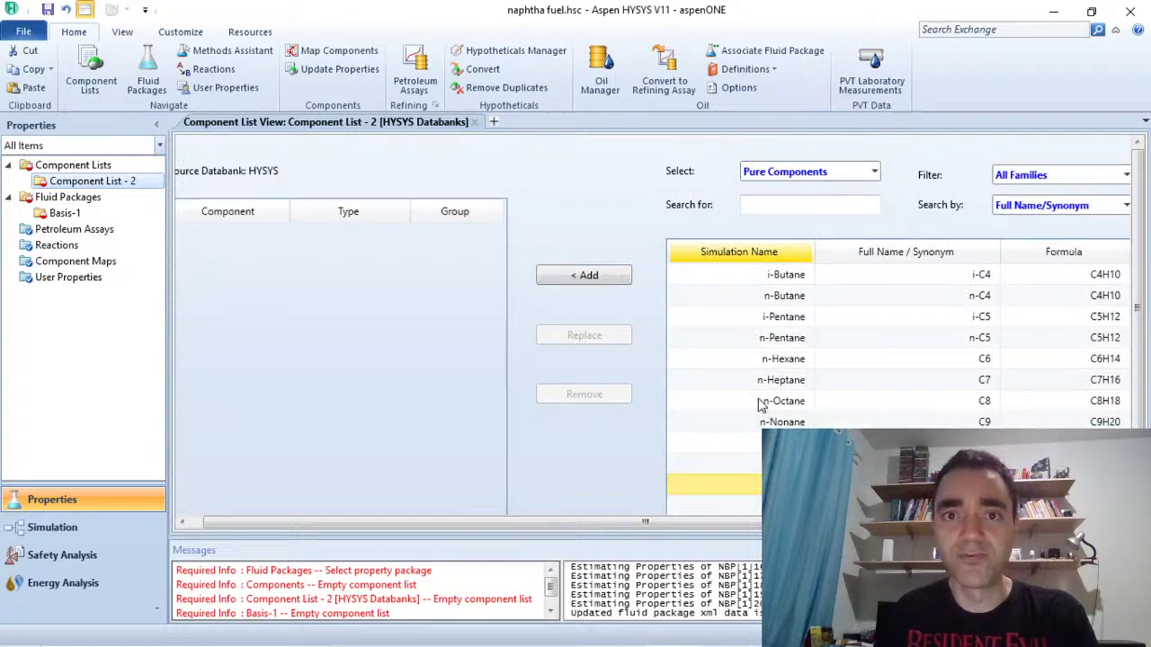
left_click(784, 322)
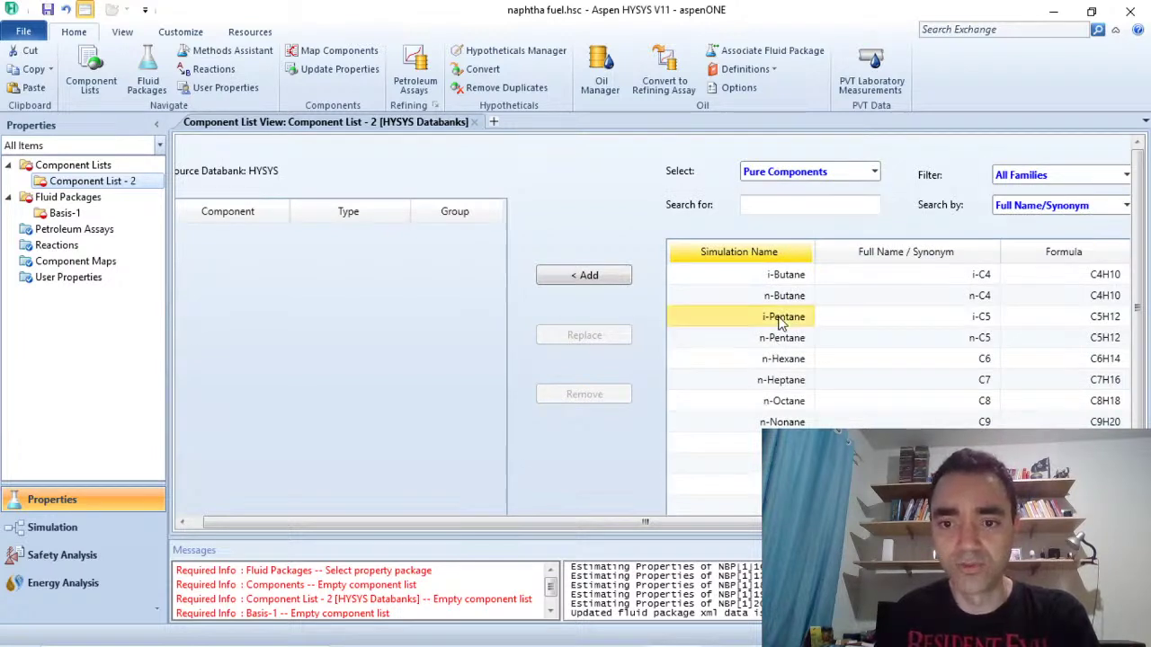
left_click(589, 277)
left_click(590, 279)
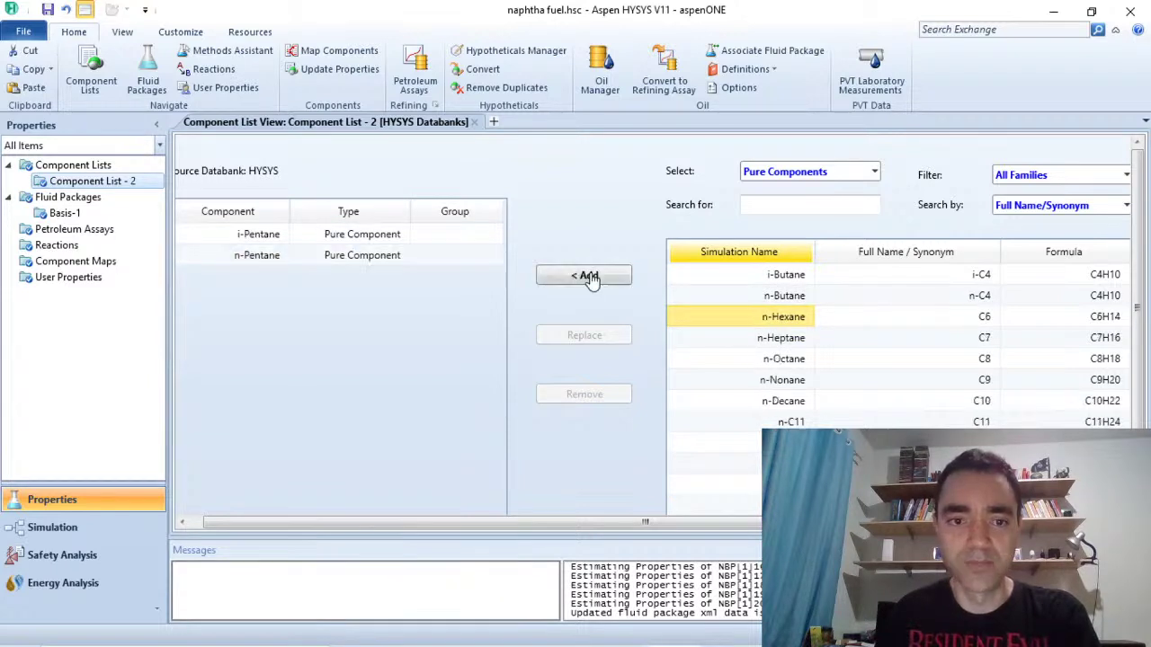
left_click(590, 280)
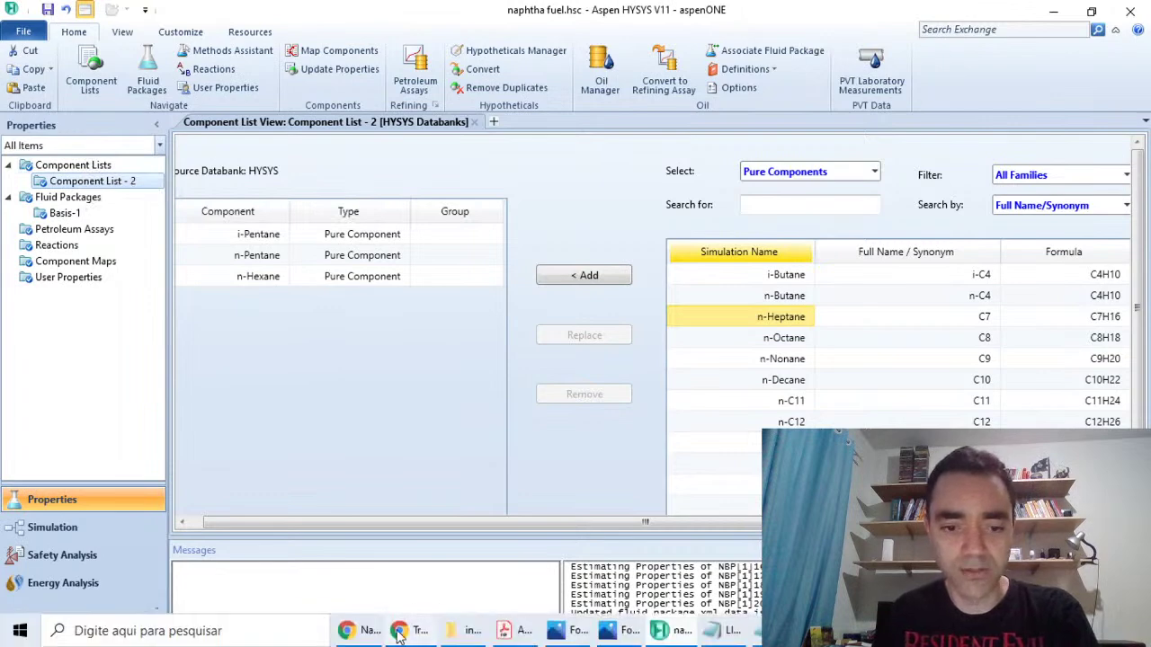
Step: Check the heavy naphtha carbon range on Wikipedia and add n-Heptane, n-Octane, n-Nonane, n-Decane, n-C11 and n-C12 to Component List - 2 in Aspen HYSYS
left_click(360, 633)
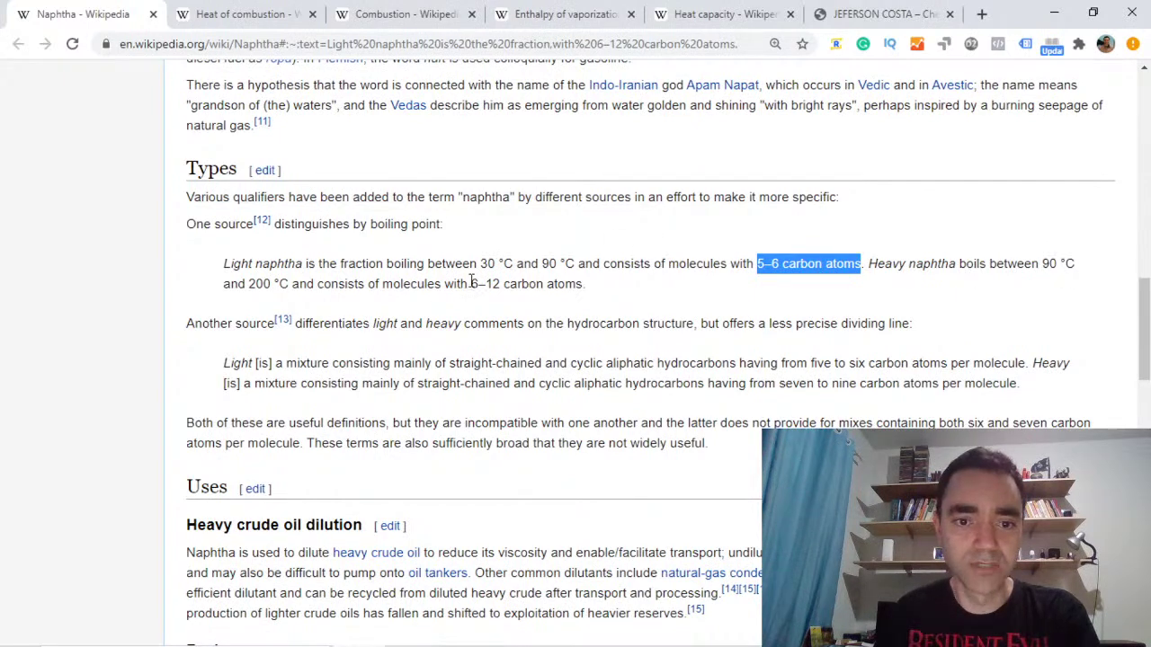
left_click_drag(472, 285, 500, 285)
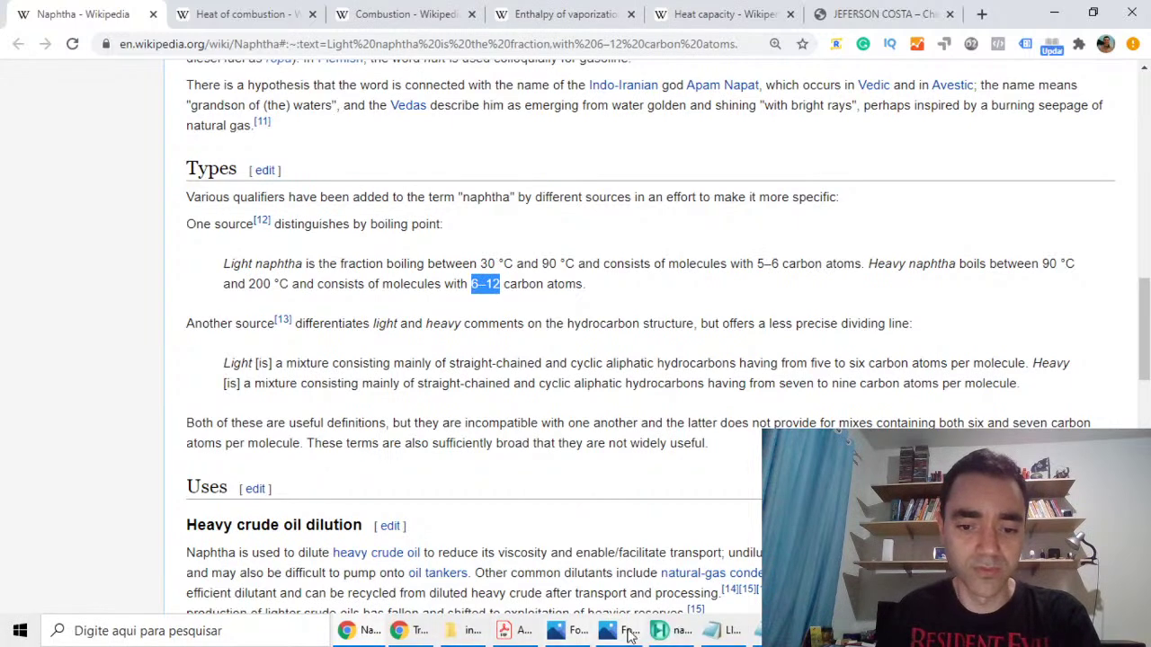
left_click(663, 641)
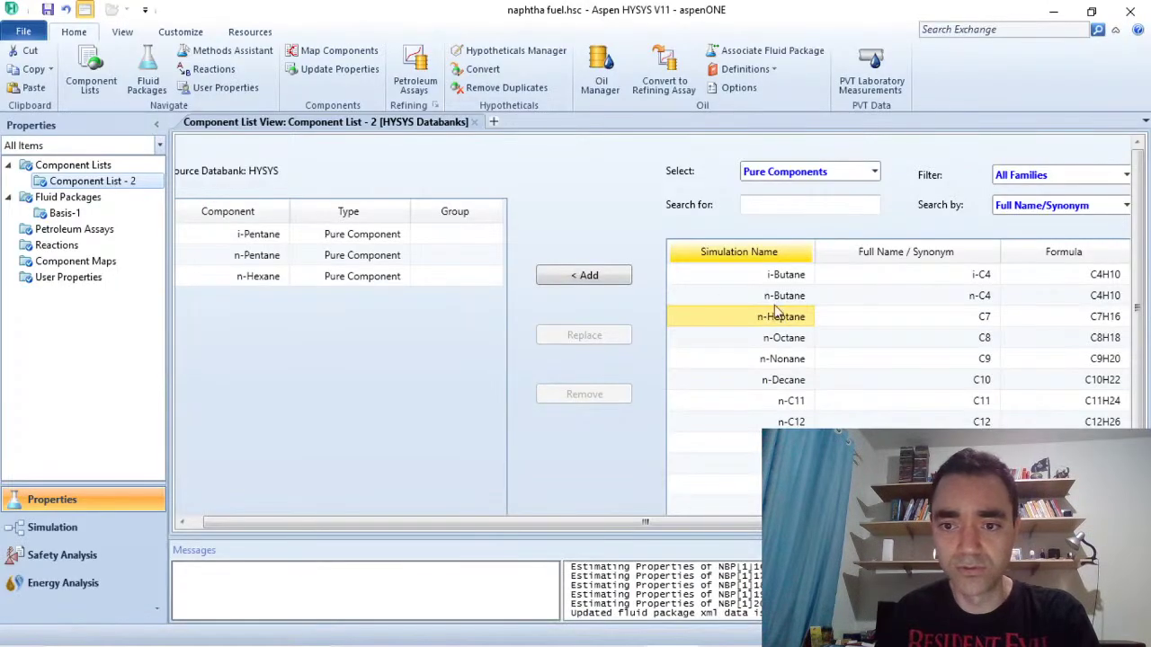
left_click(601, 280)
left_click(601, 281)
left_click(602, 281)
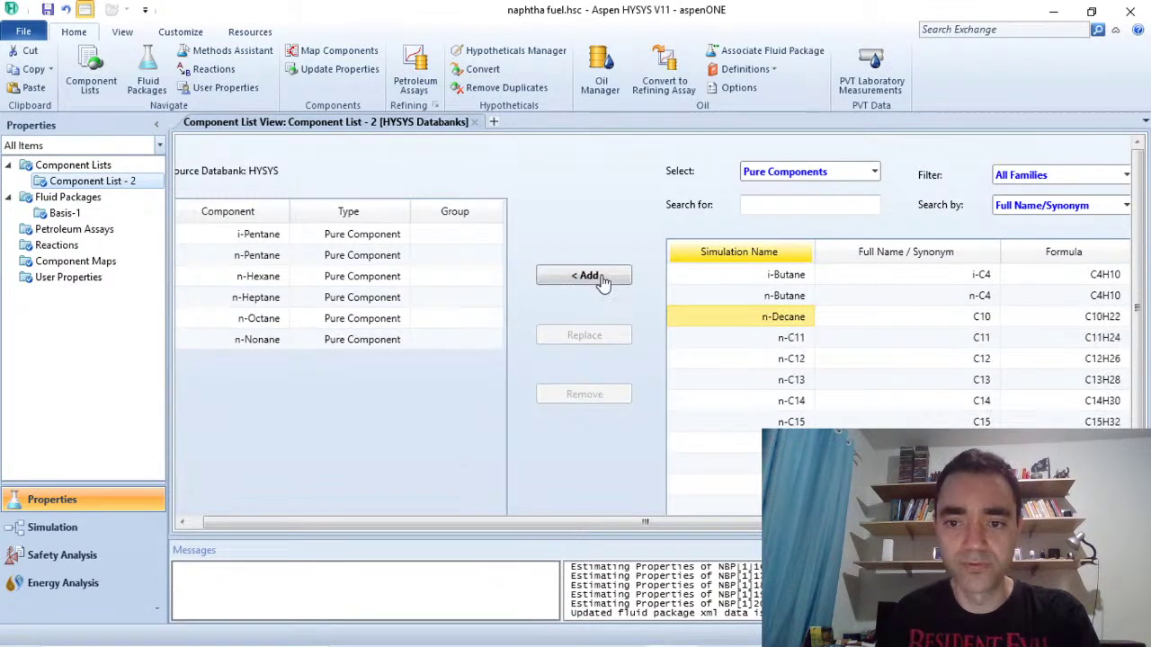
left_click(601, 281)
left_click(601, 281)
left_click(602, 281)
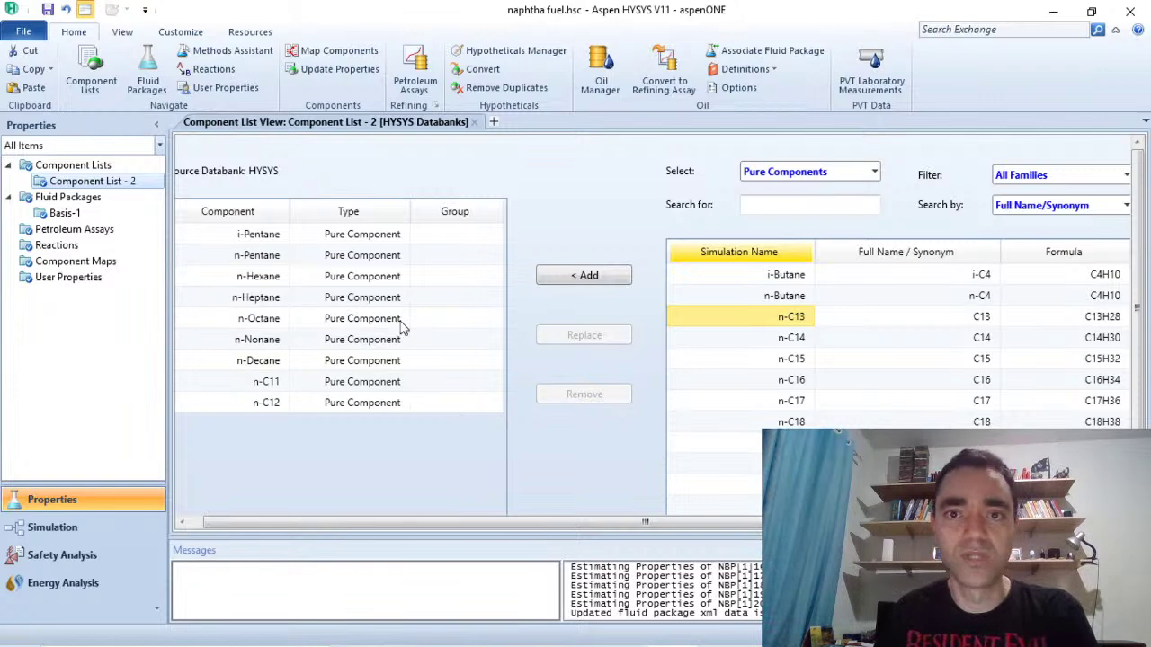
Step: Create a new component list and set its component selection to Hypothetical
left_click(74, 166)
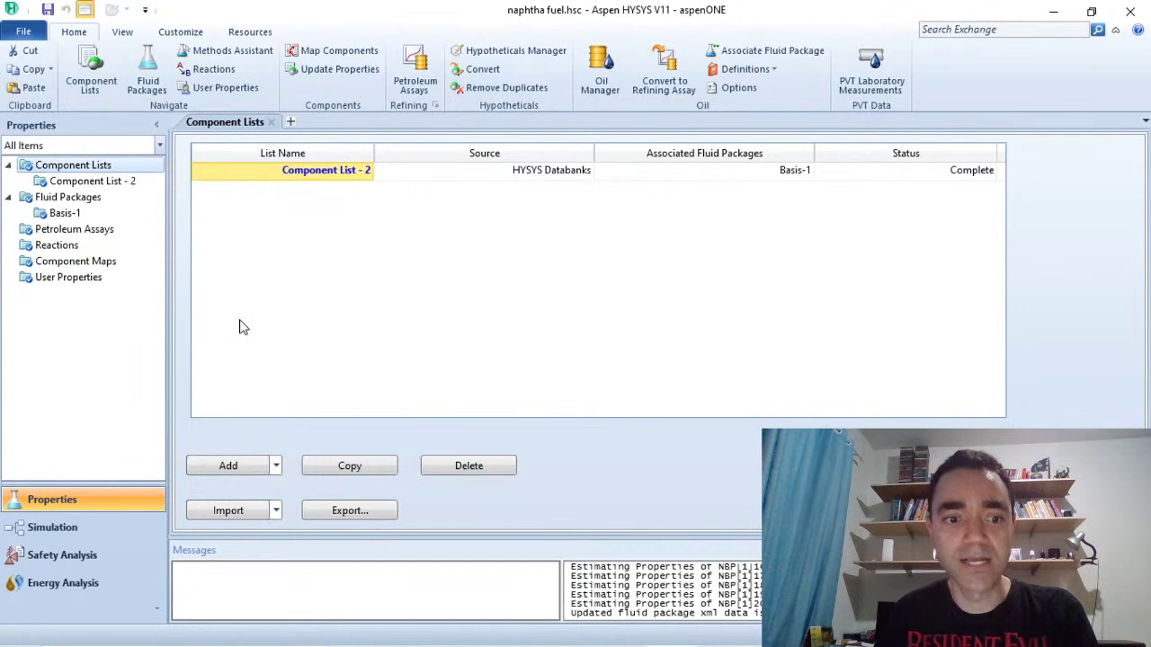
left_click(228, 466)
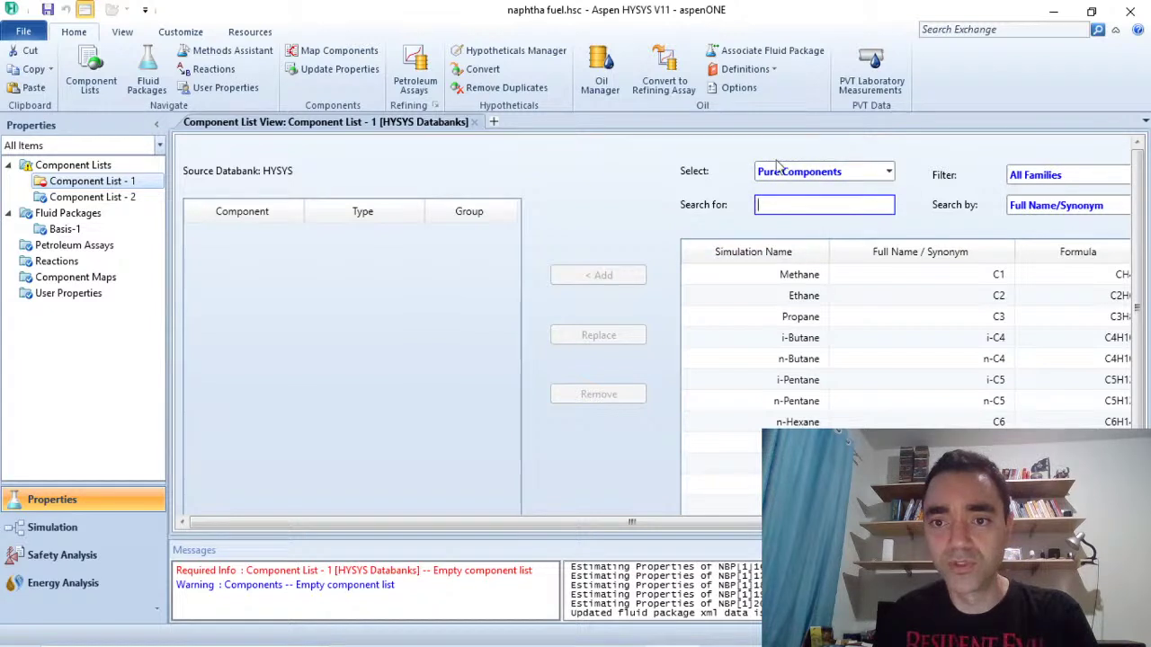
left_click(889, 172)
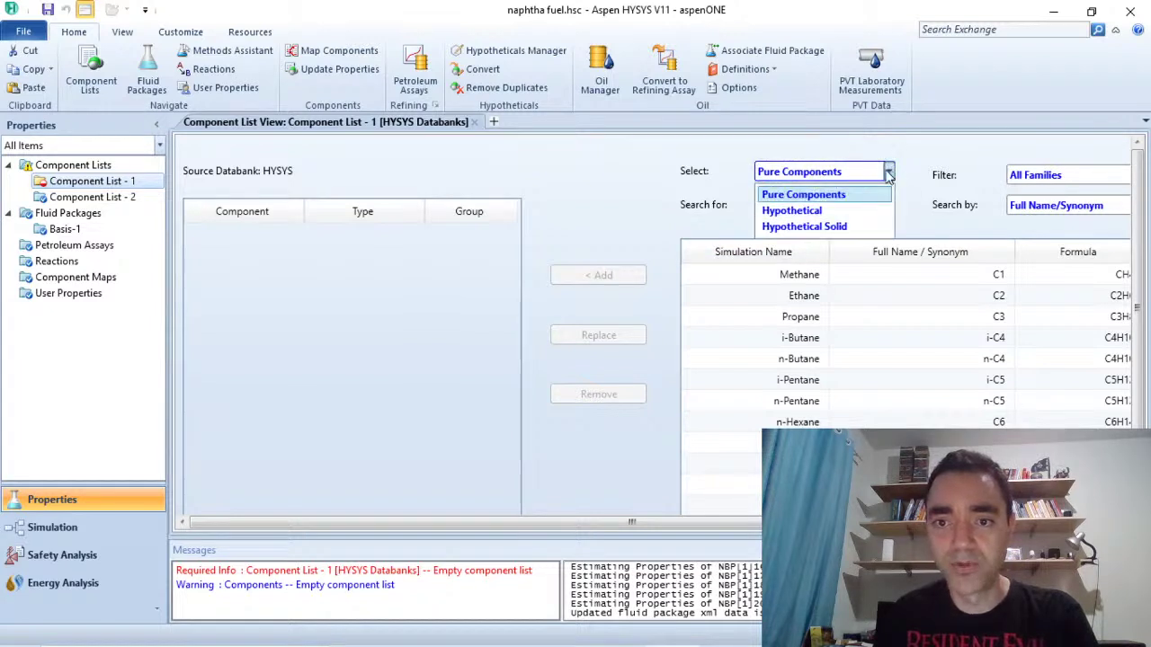
left_click(812, 214)
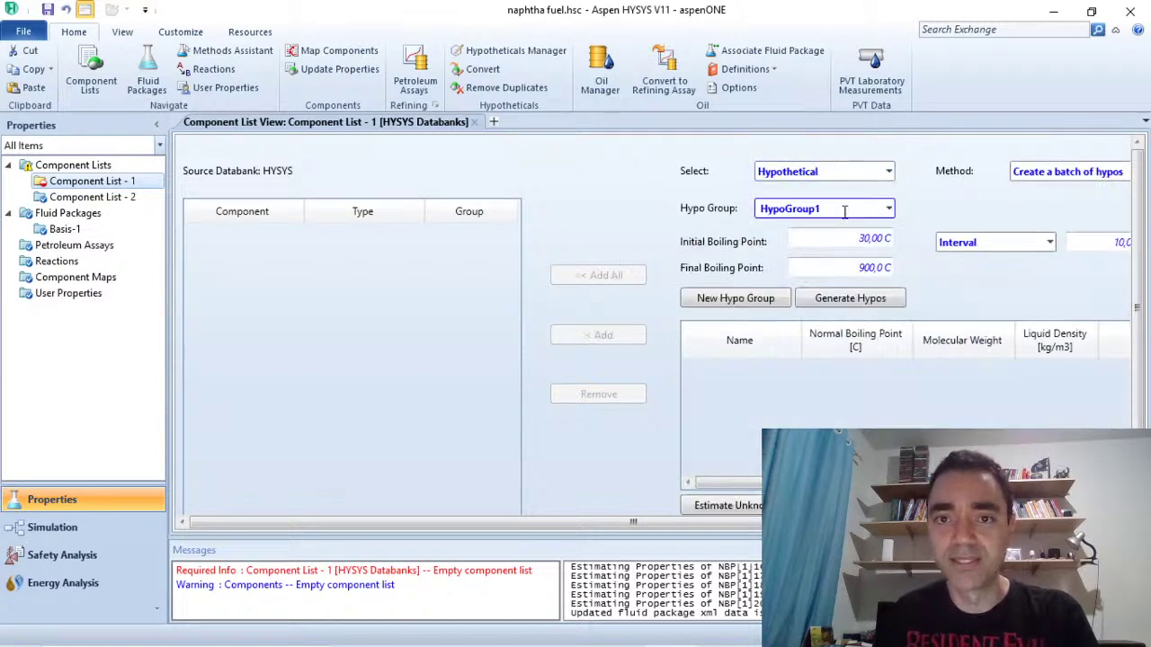
Step: Switch to the Wikipedia article on naphtha and highlight the boiling range given for light naphtha
left_click(399, 631)
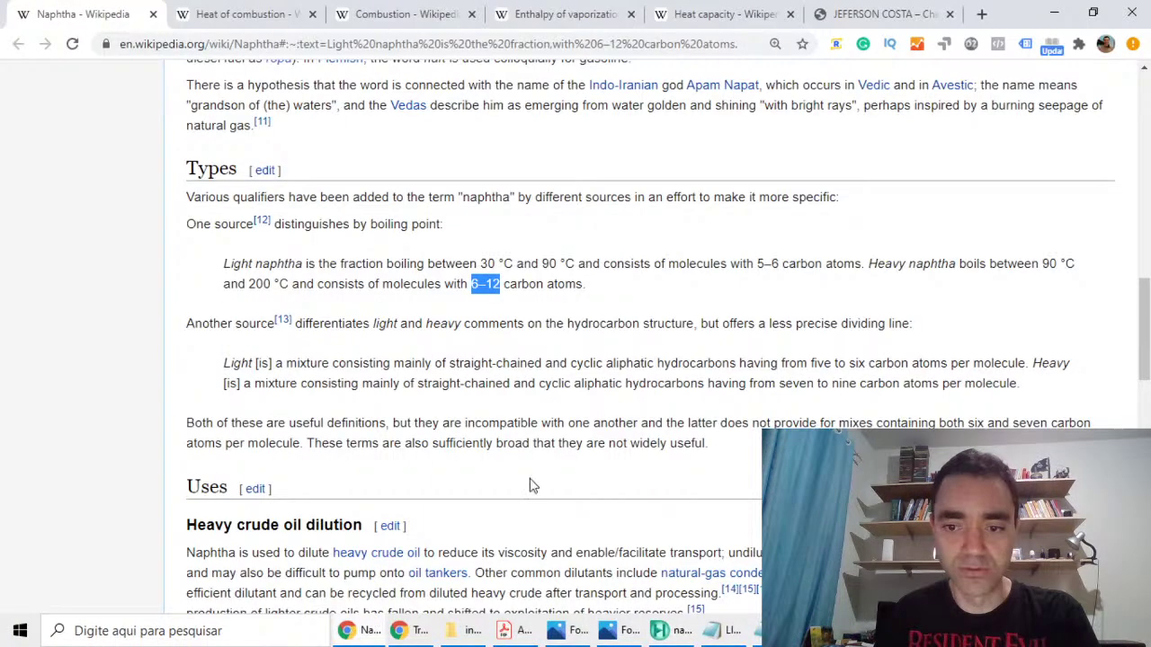
left_click(879, 270)
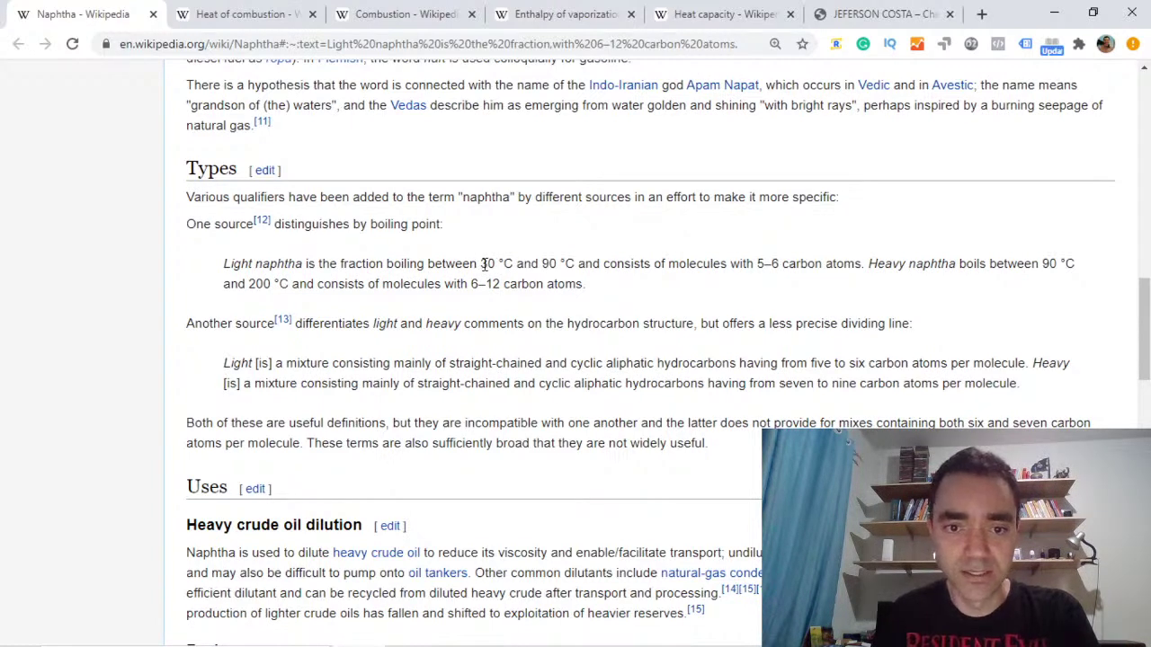
left_click_drag(482, 263, 600, 264)
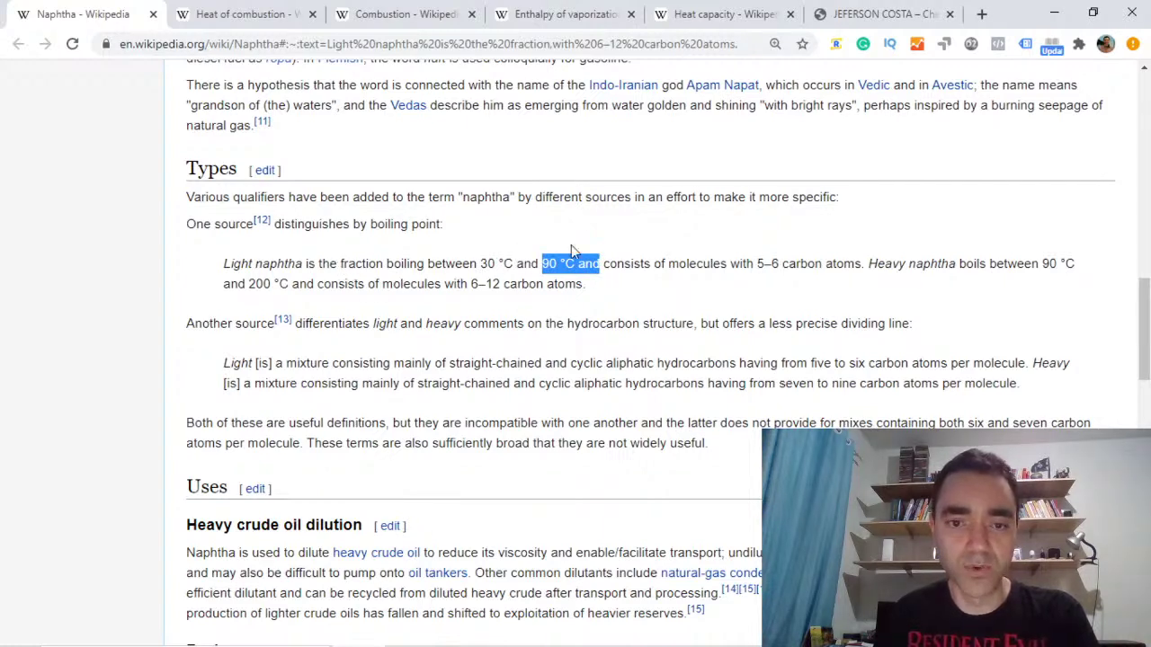
Step: Return to Aspen HYSYS, set the final boiling point to 90 °C and generate the hypothetical components for HypoGroup1
left_click(667, 631)
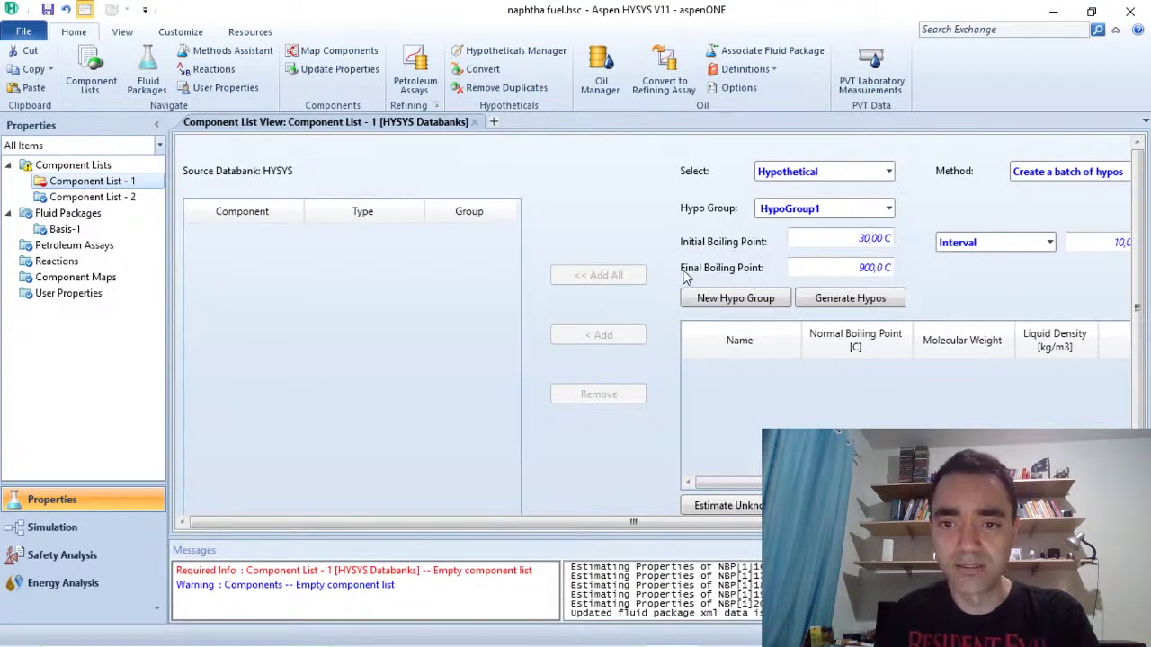
left_click(870, 268)
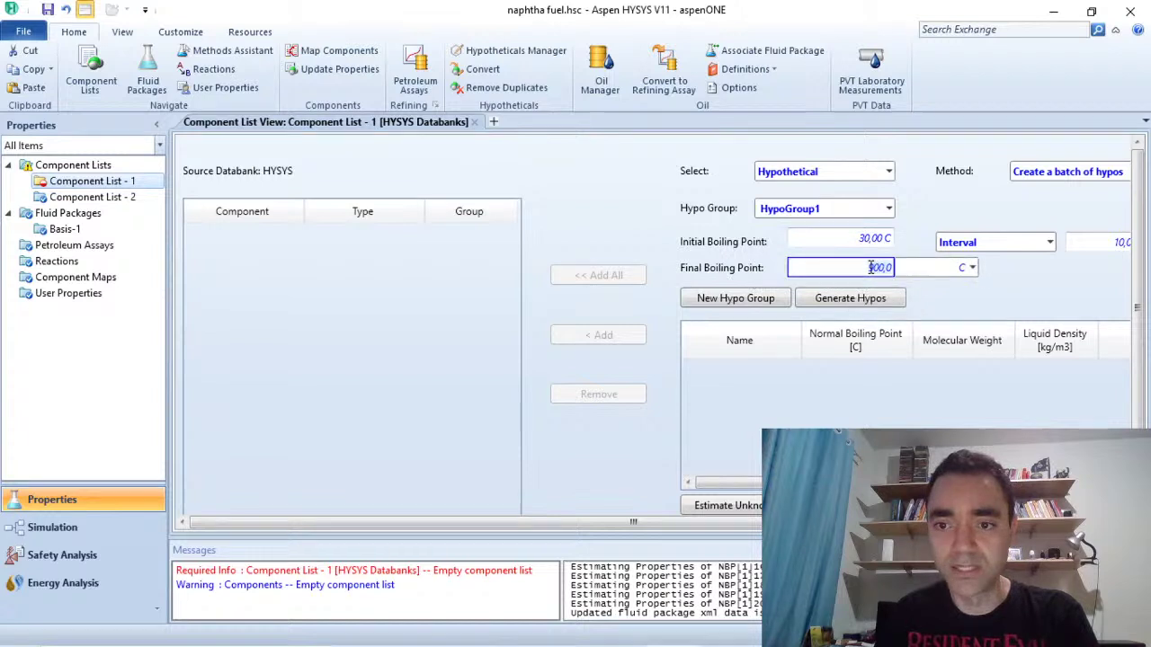
type("900")
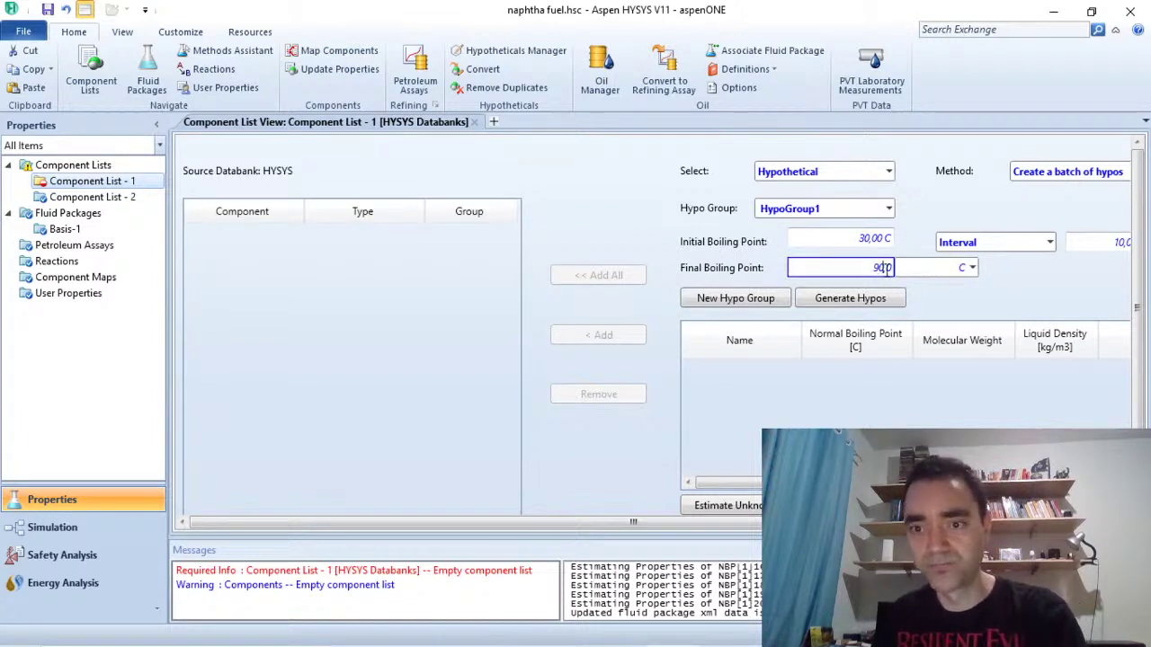
left_click(970, 302)
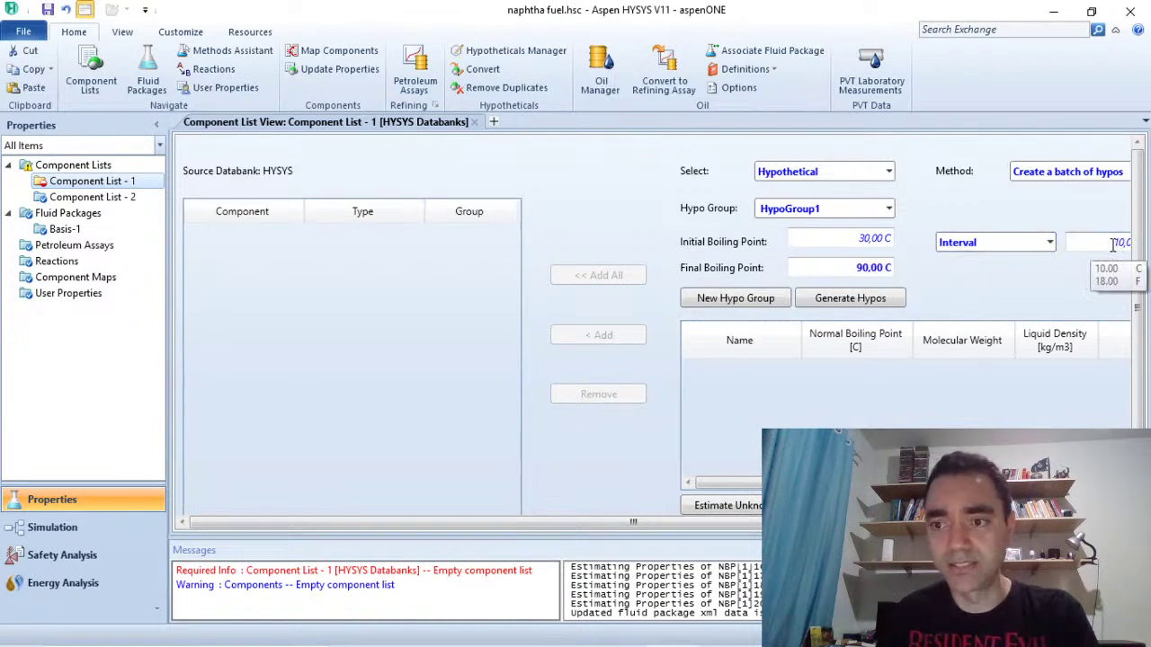
left_click(851, 301)
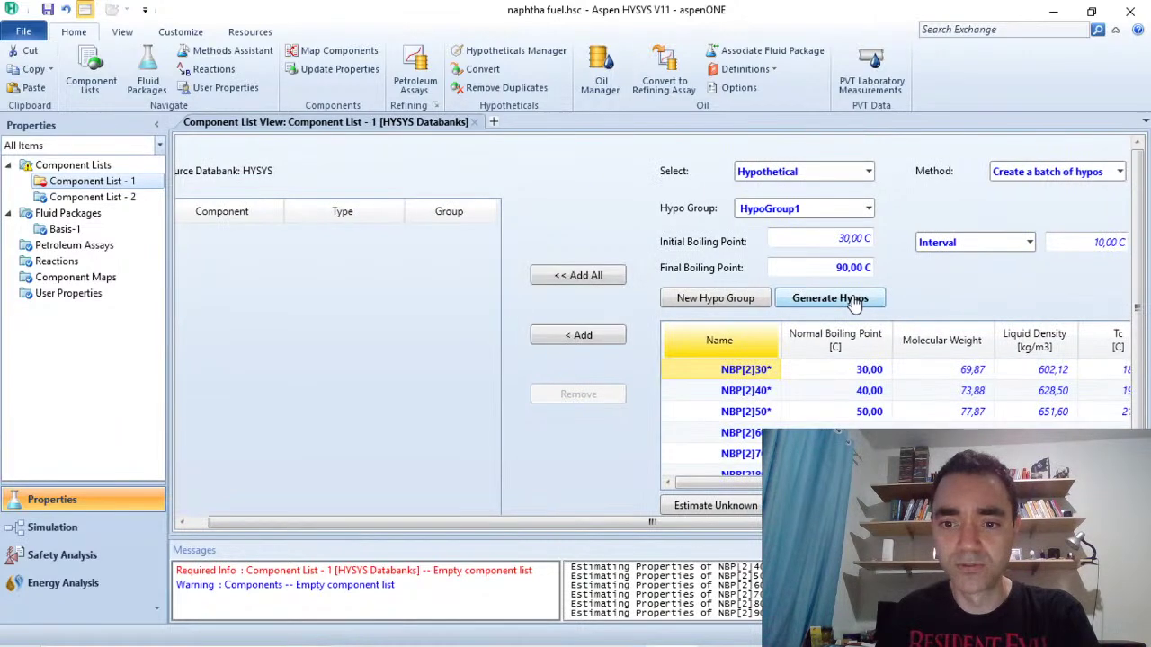
Step: Review the generated hypothetical components and add all of them to Component List - 1
scroll(834, 388, "down", 2)
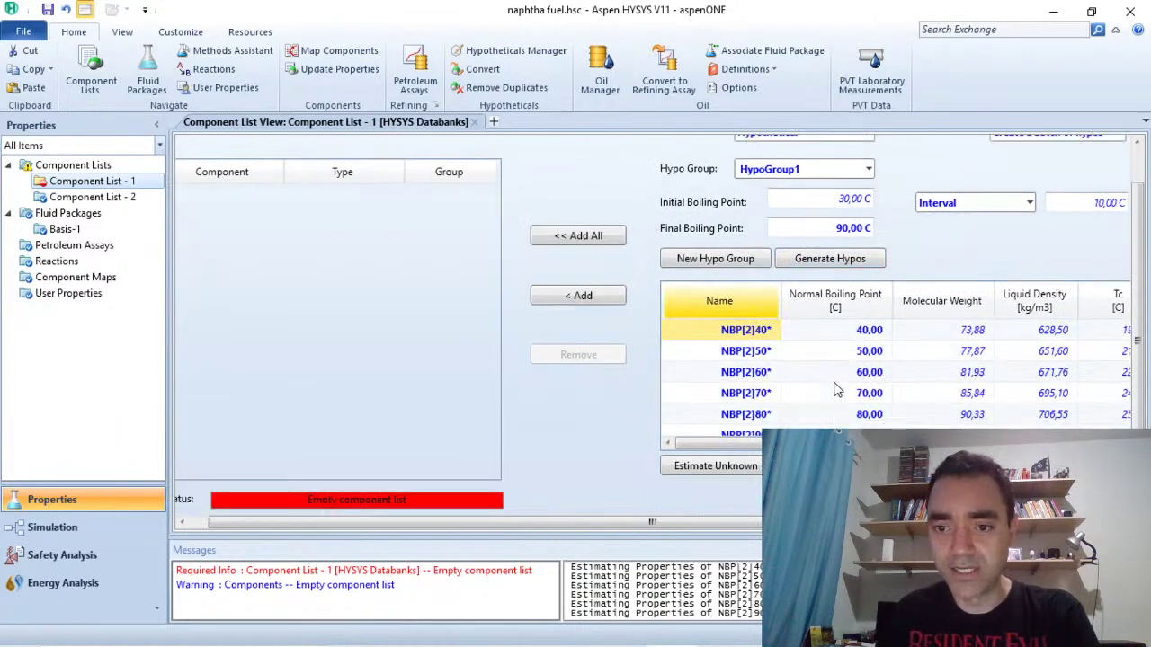
scroll(863, 334, "down", 1)
scroll(861, 336, "up", 3)
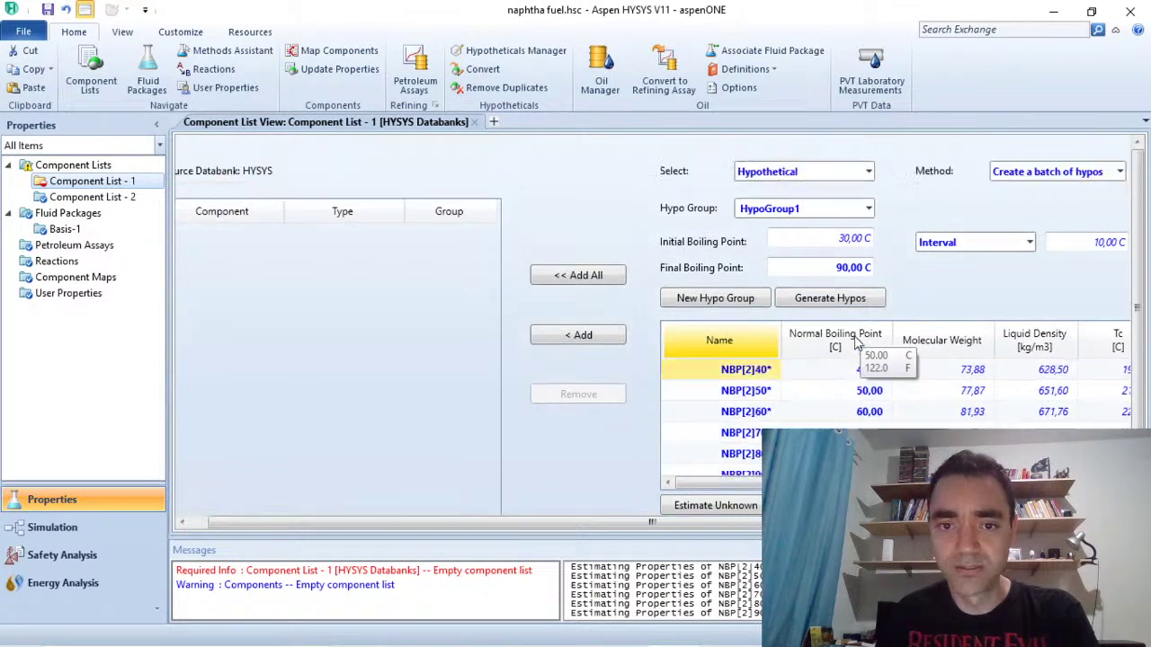
left_click(581, 276)
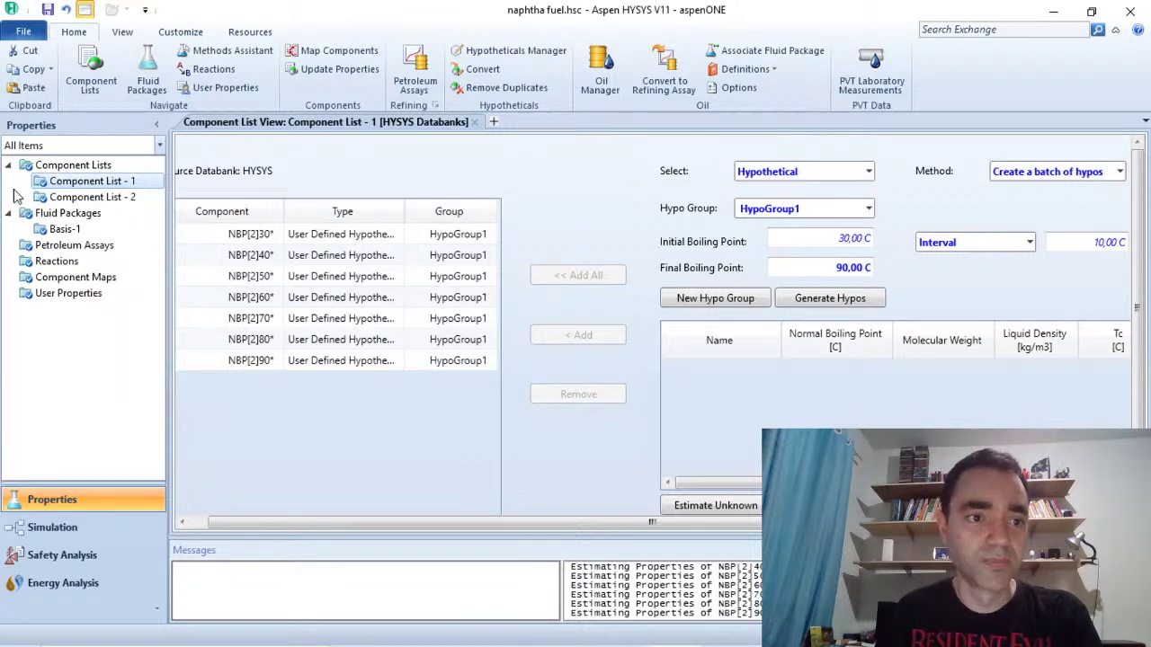
Step: Create another component list beside the light naphtha list, with its component selection set to Hypothetical
left_click(52, 167)
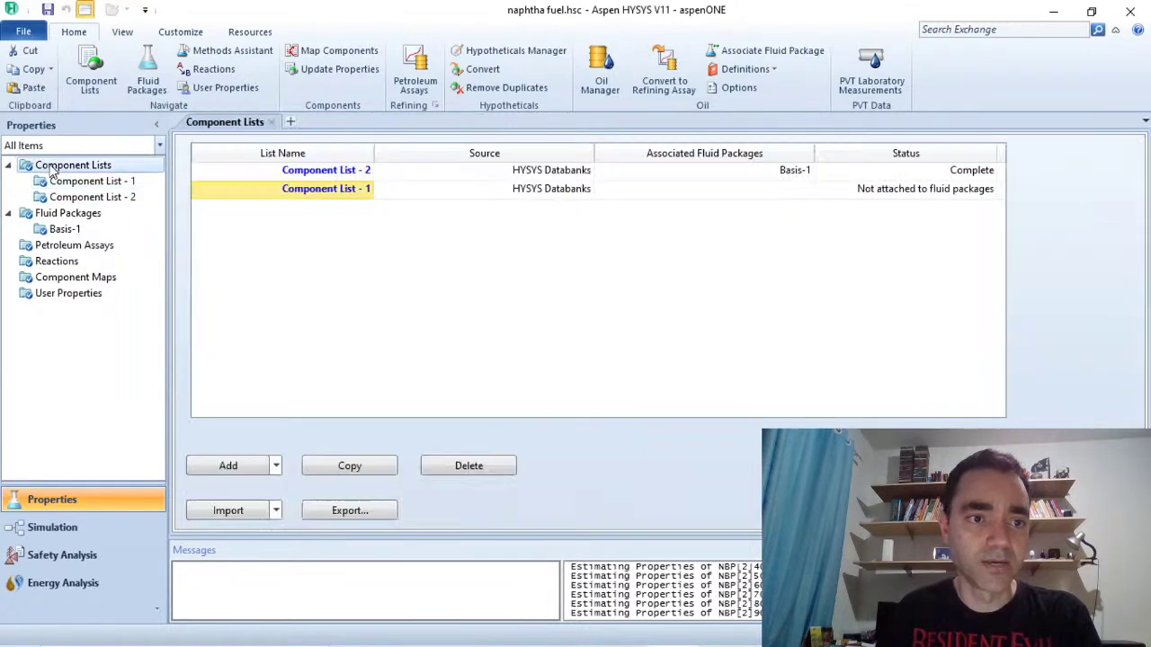
left_click(227, 468)
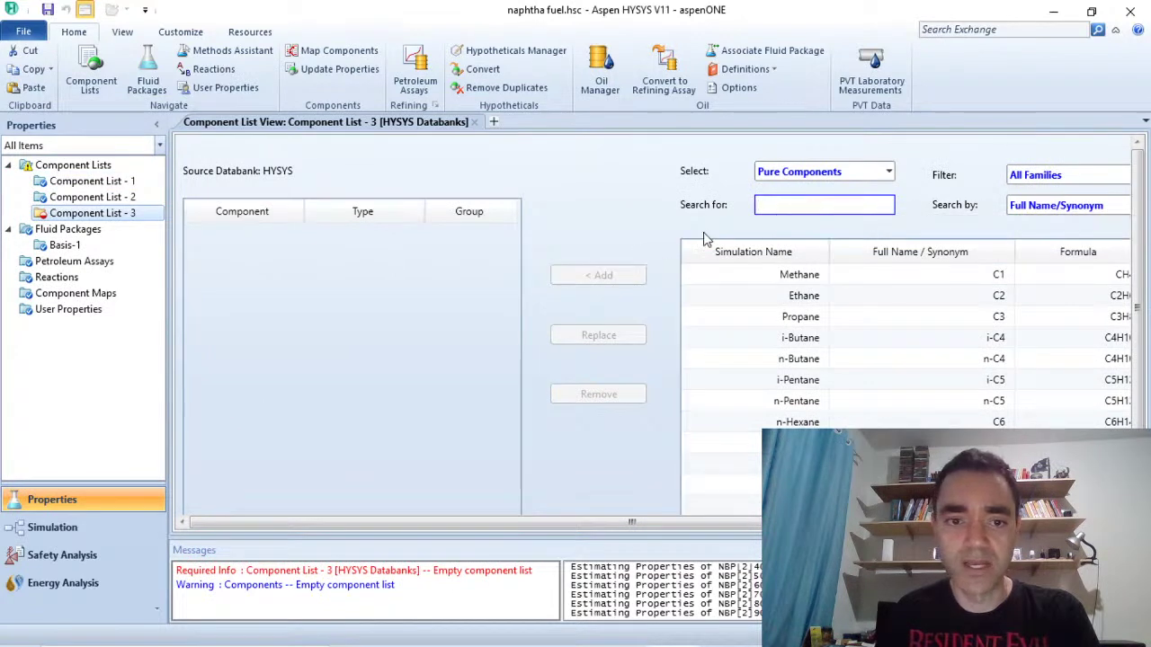
left_click(888, 172)
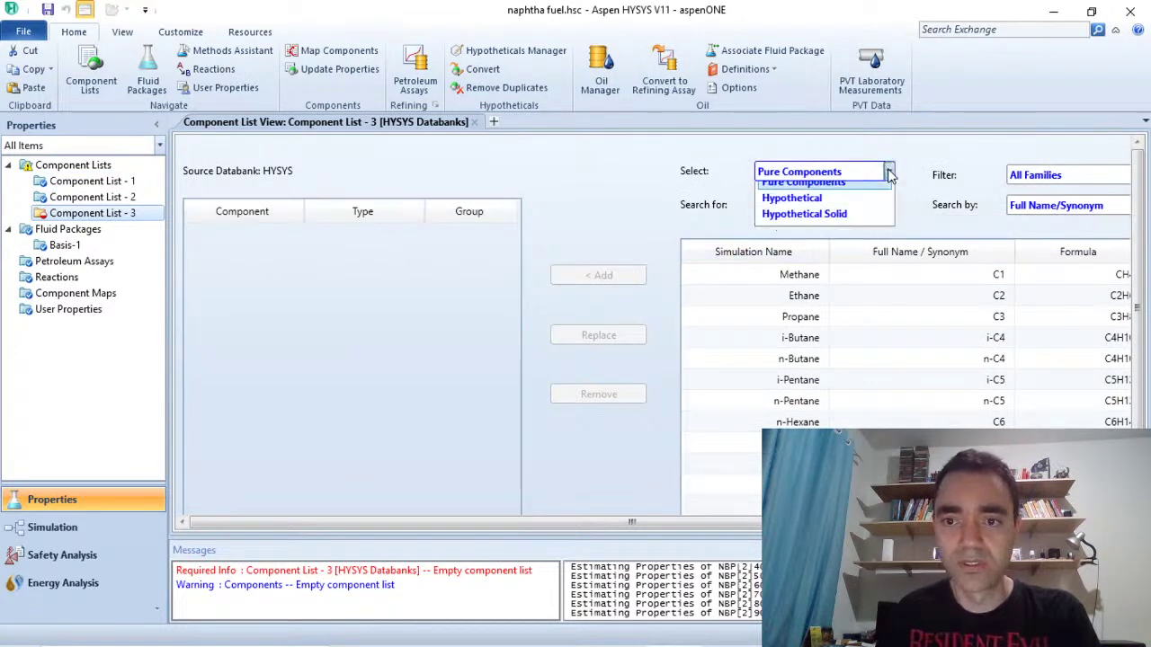
left_click(819, 212)
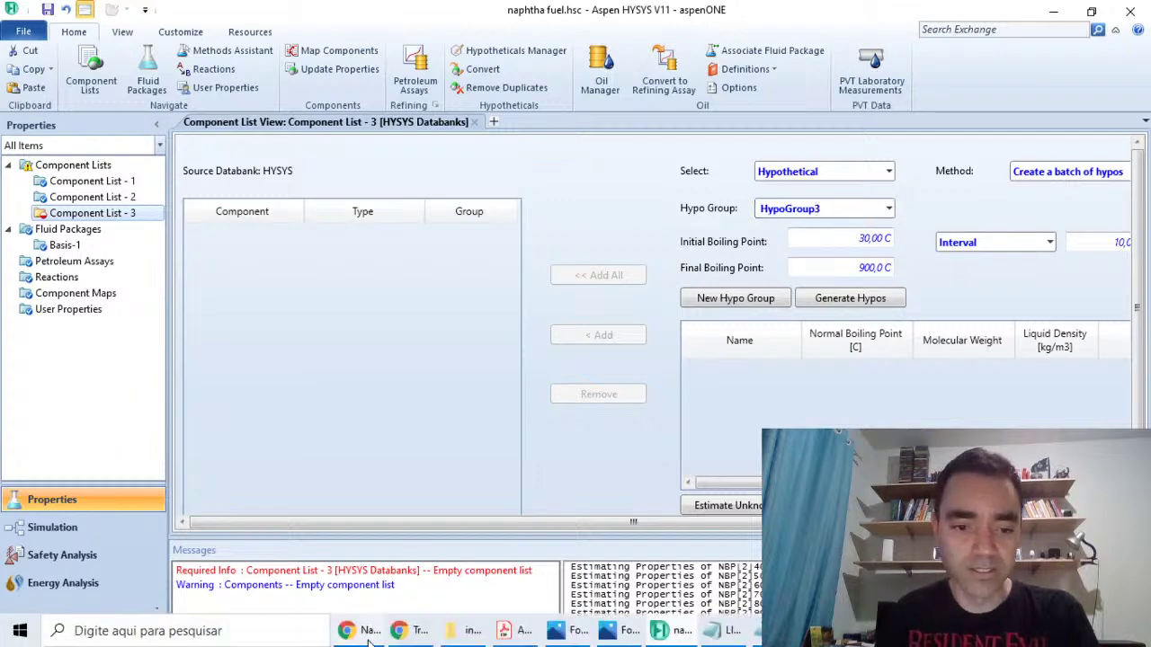
Step: Switch to the Wikipedia article on naphtha and highlight the lower and upper boiling temperatures given for heavy naphtha
left_click(360, 634)
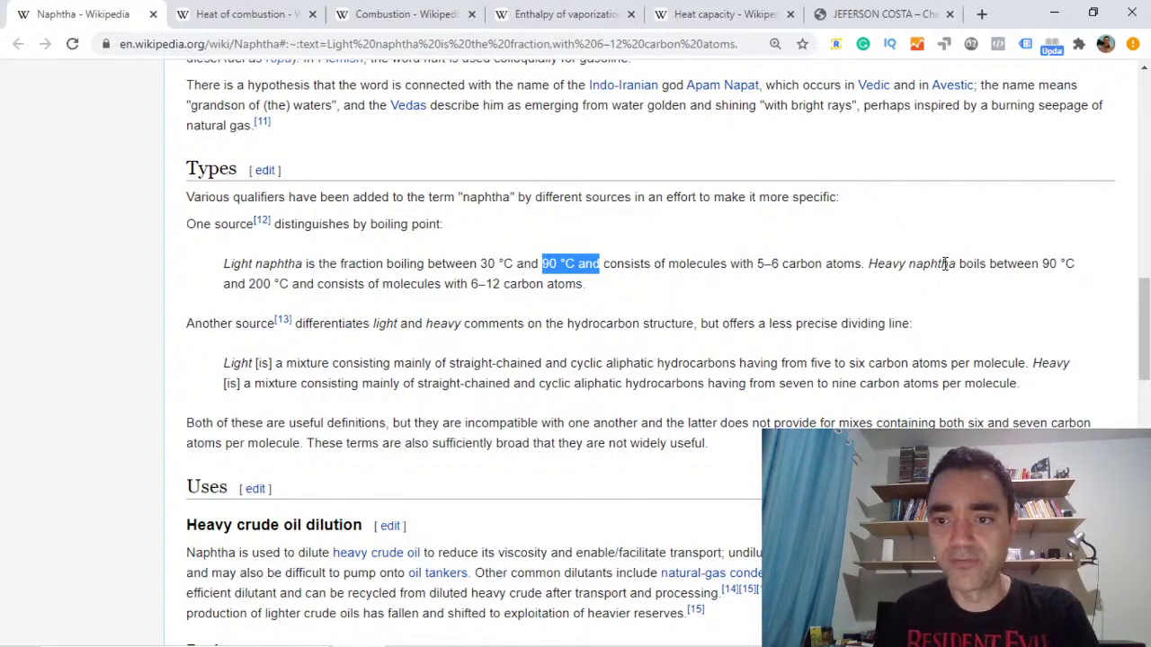
left_click_drag(1042, 265, 1066, 264)
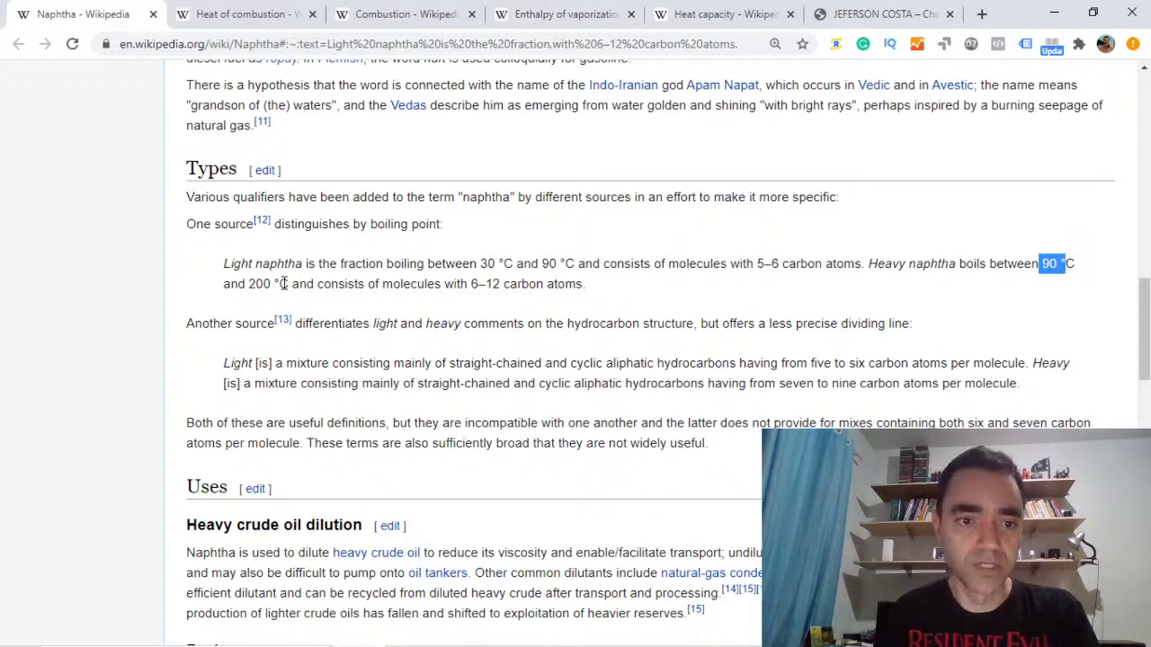
left_click_drag(272, 282, 250, 283)
Step: Return to Aspen HYSYS, set HypoGroup3's initial boiling point to 90 °C and final boiling point to 200 °C, and generate its hypothetical components
mouse_move(533, 641)
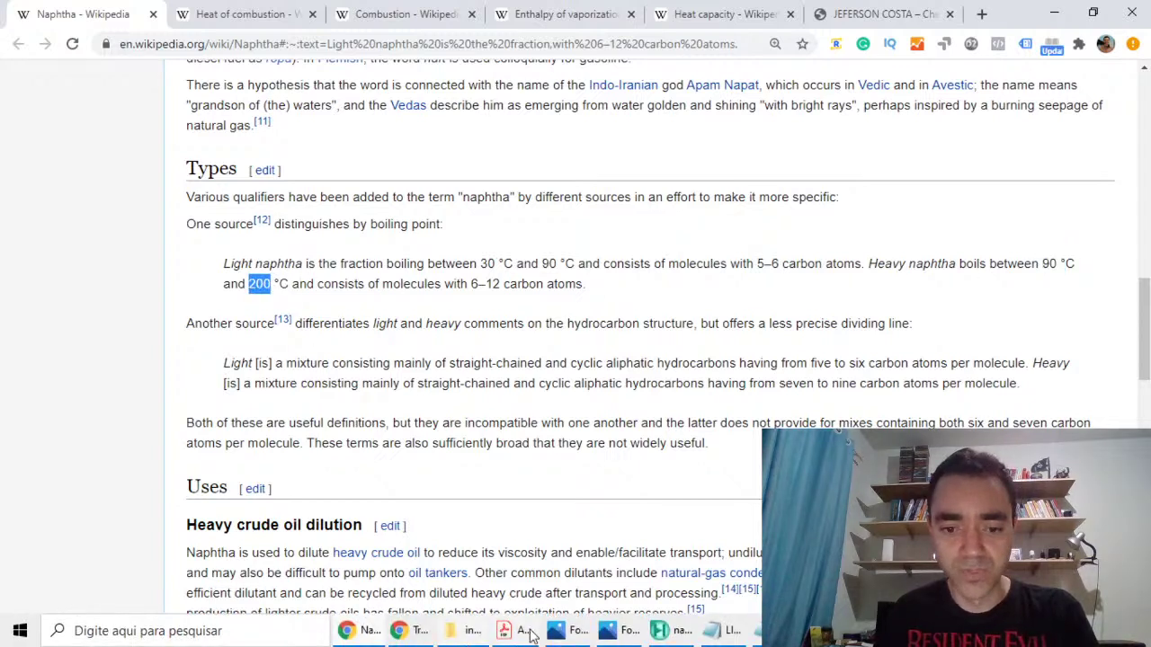
left_click(665, 636)
left_click(870, 236)
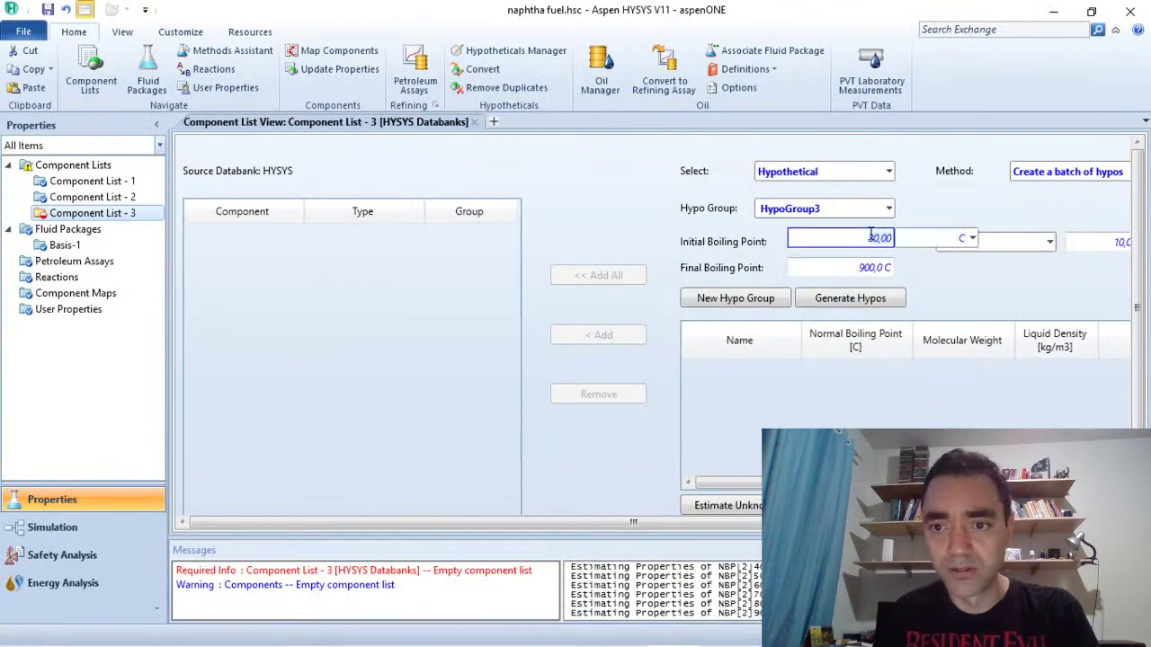
type("90")
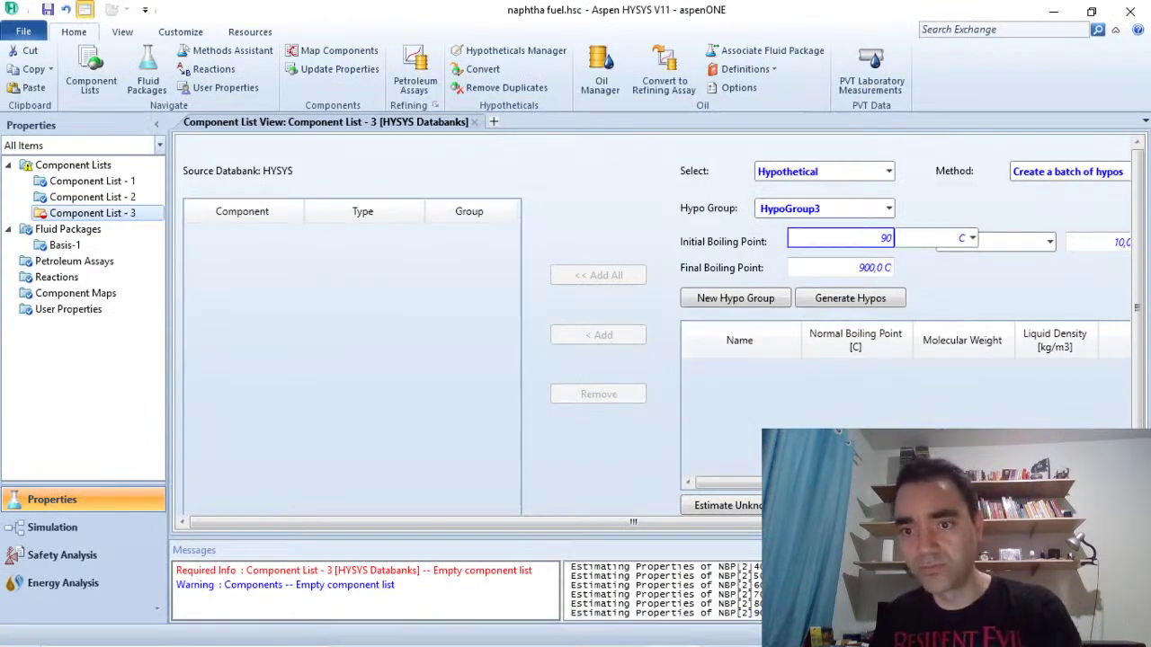
left_click(878, 271)
type("200")
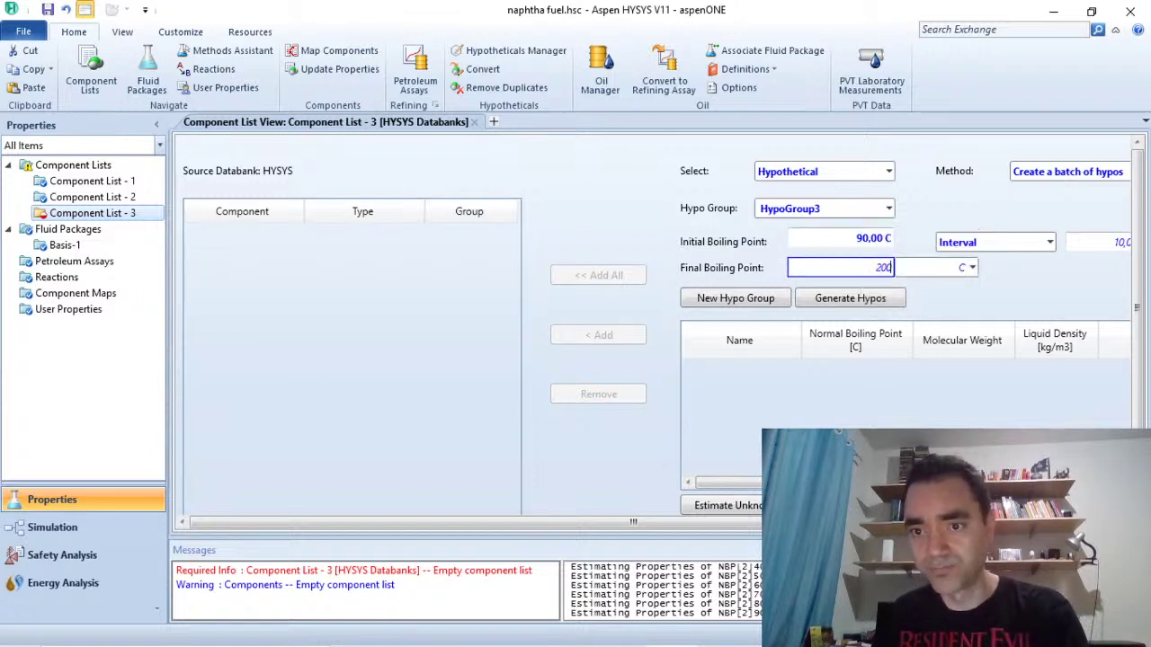
left_click(850, 302)
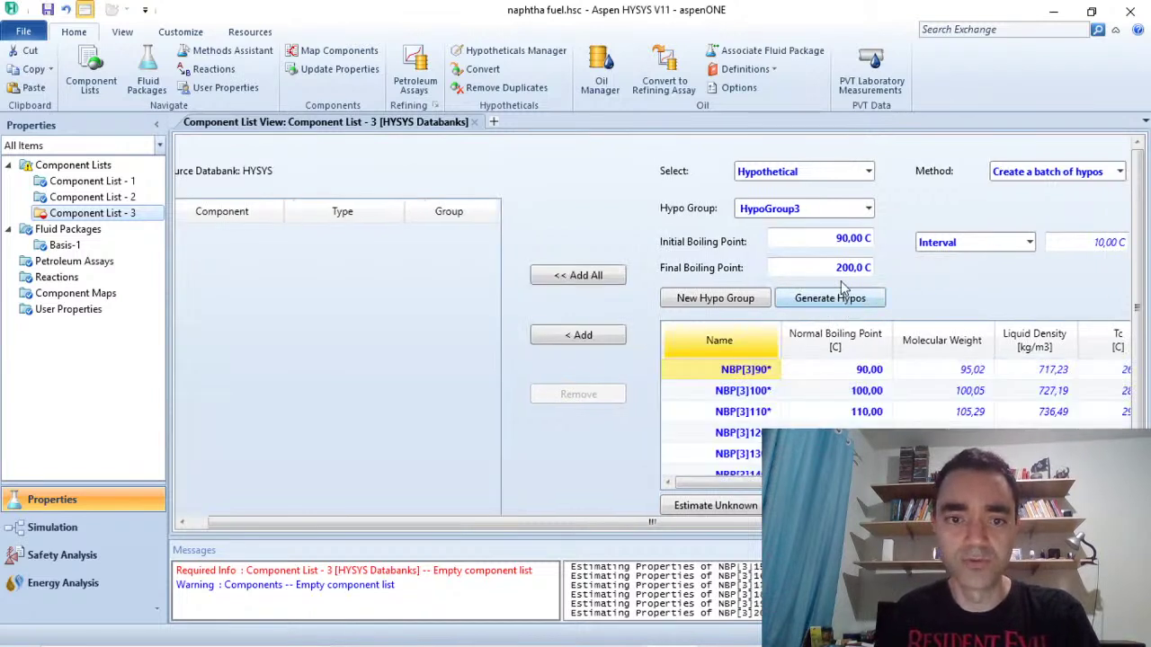
Step: Review the hypothetical components generated for HypoGroup3 and add all of them to Component List - 3
scroll(935, 382, "down", 5)
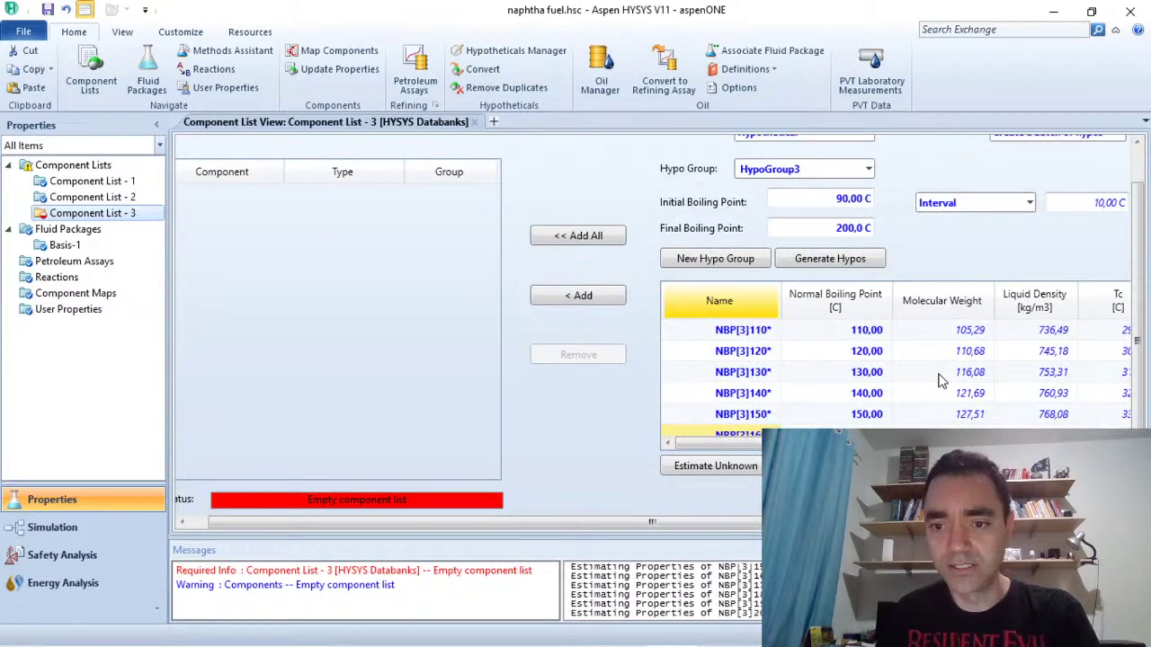
scroll(938, 381, "up", 5)
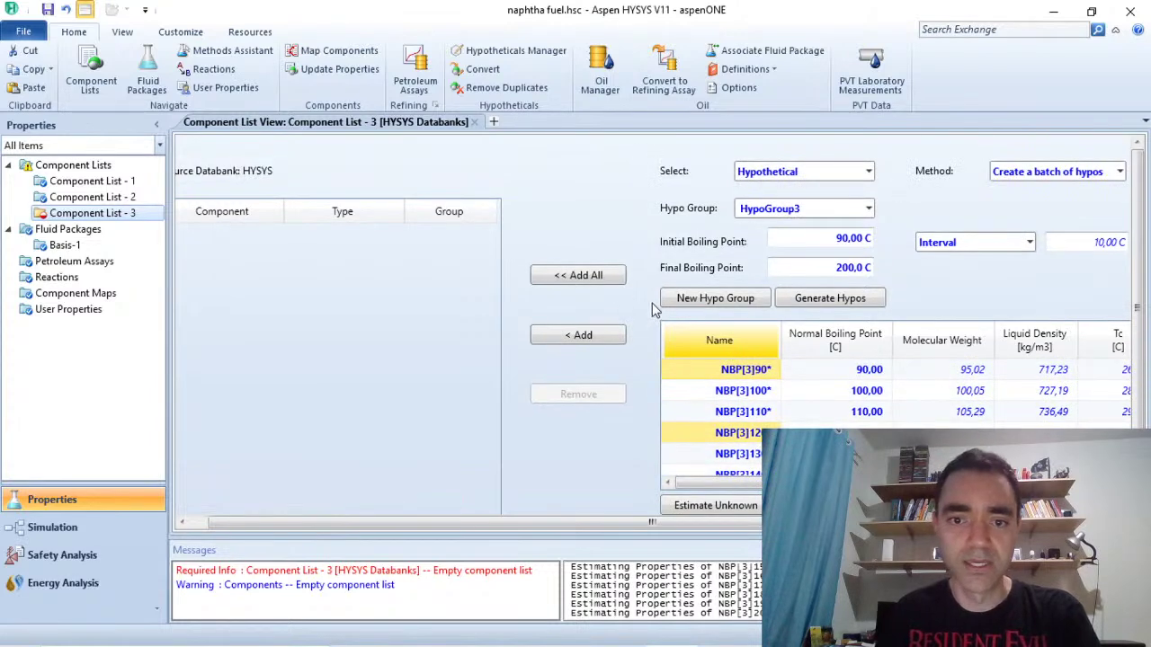
left_click(583, 276)
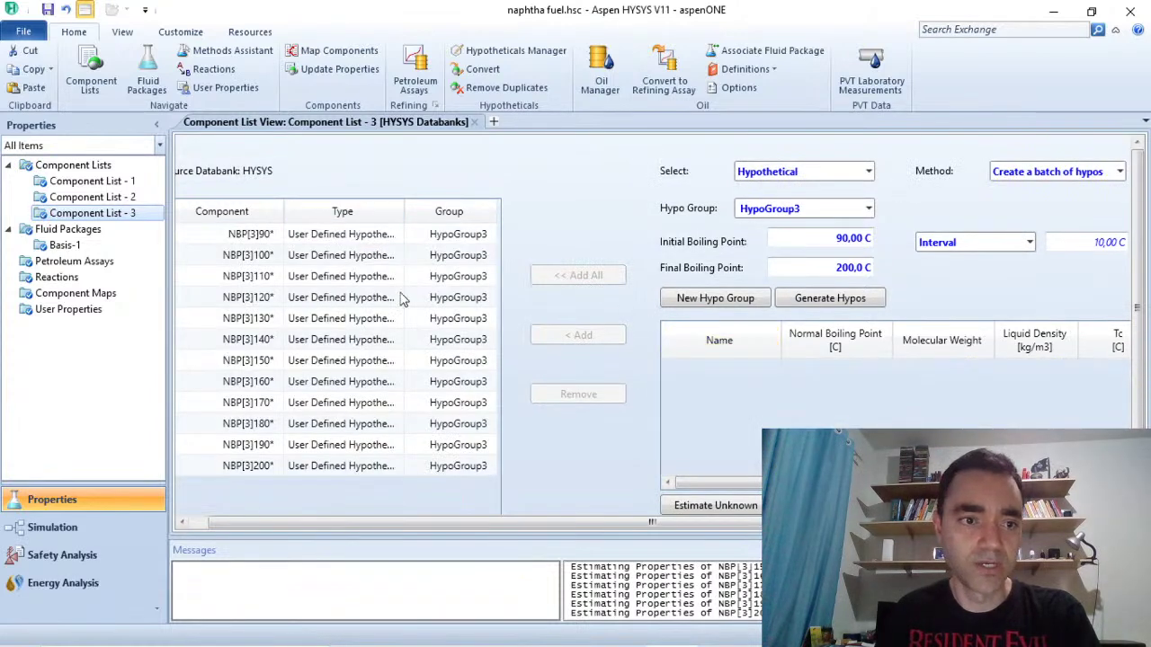
Step: Assign Component List - 1 to the existing fluid package Basis-1
left_click(63, 246)
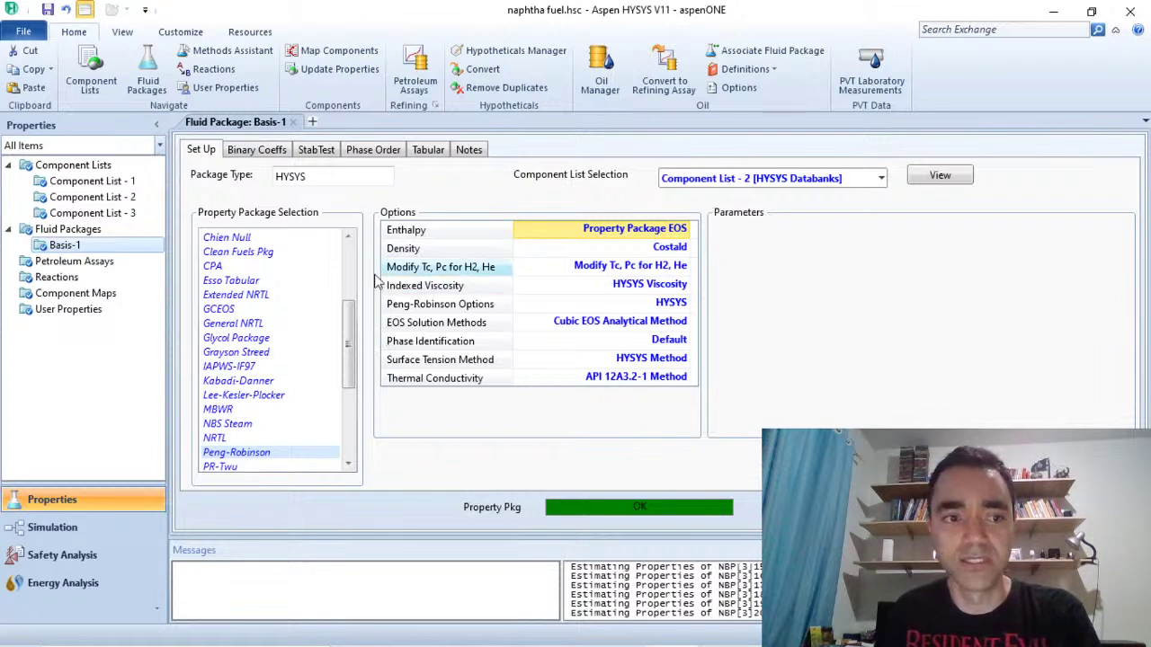
left_click(74, 232)
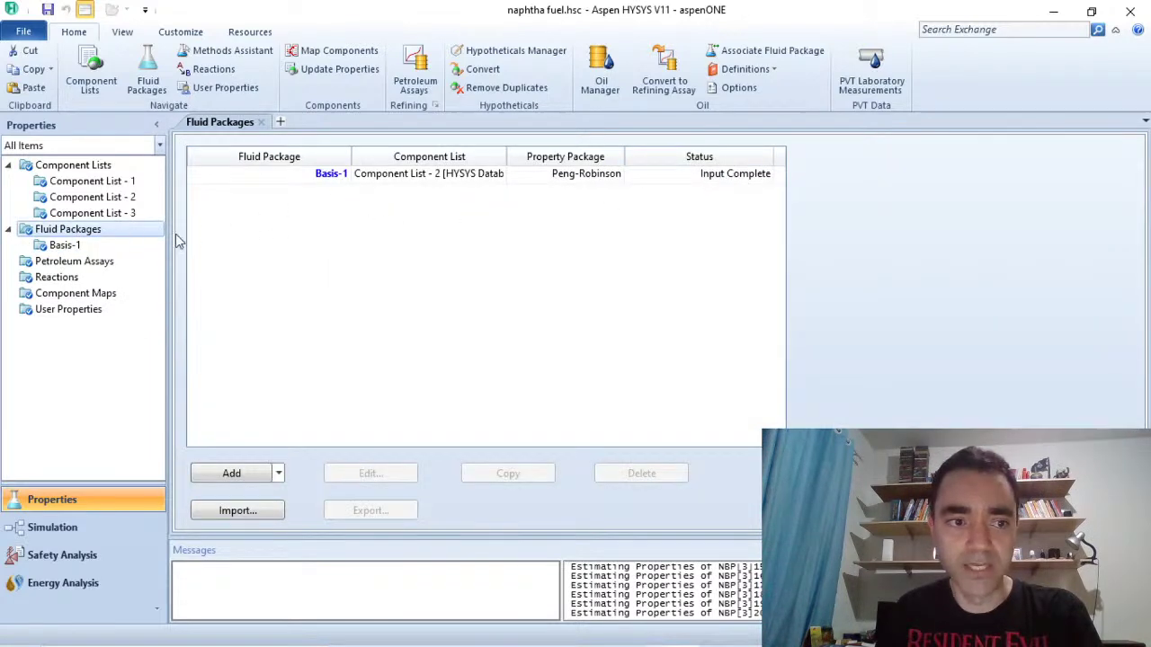
left_click(70, 246)
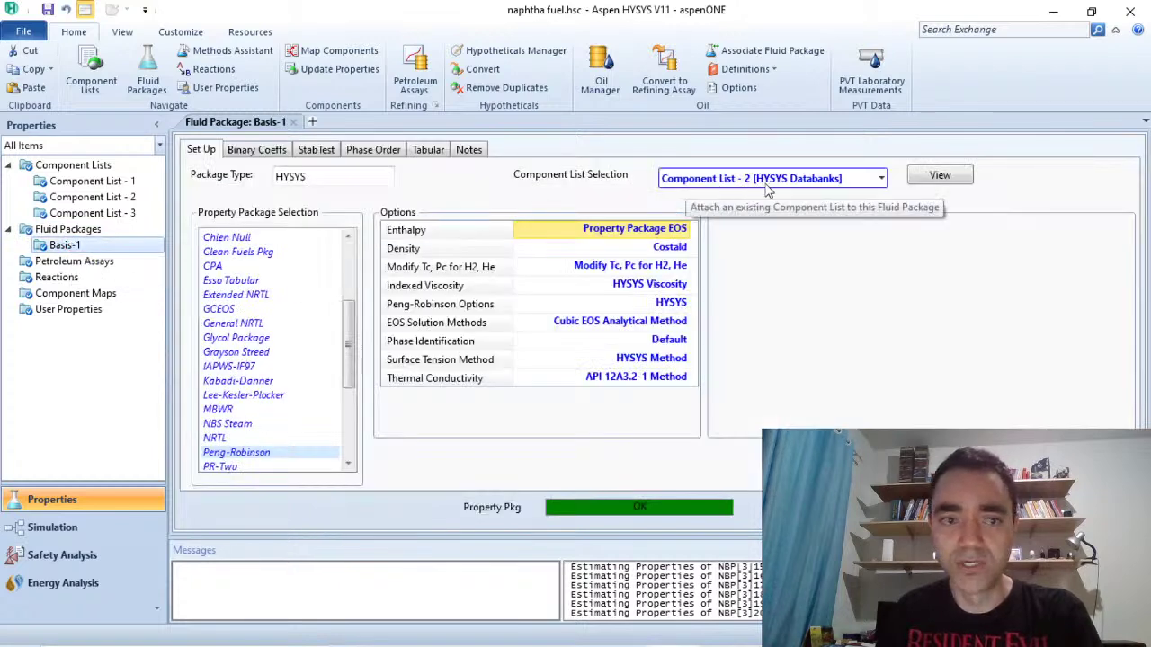
left_click(882, 179)
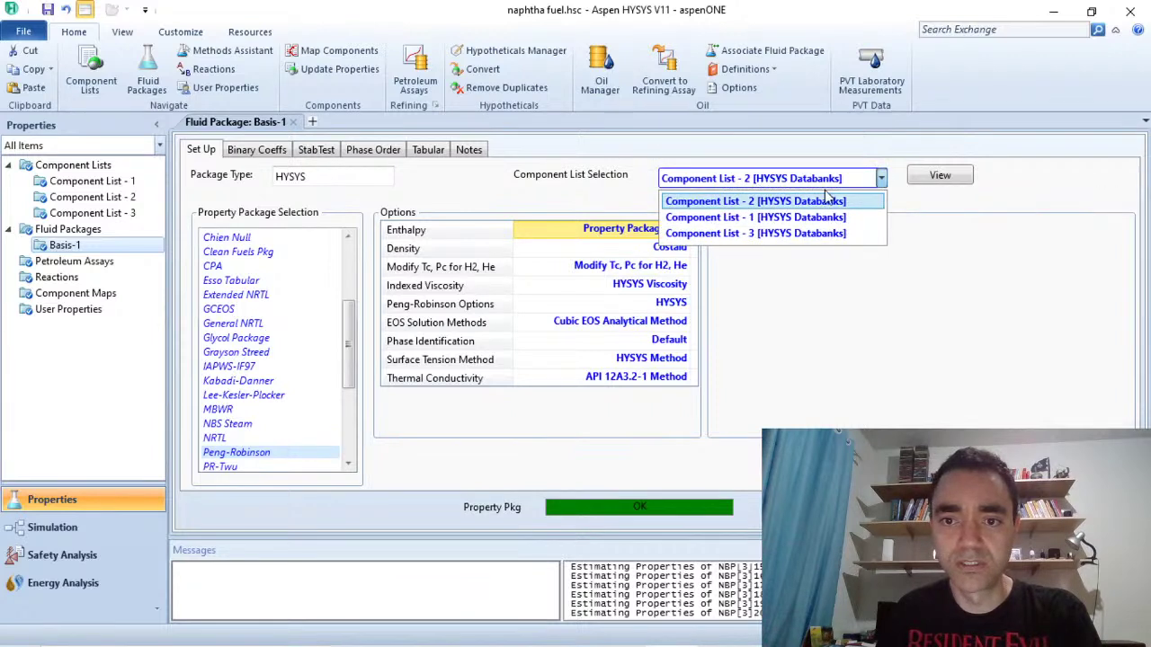
left_click(758, 220)
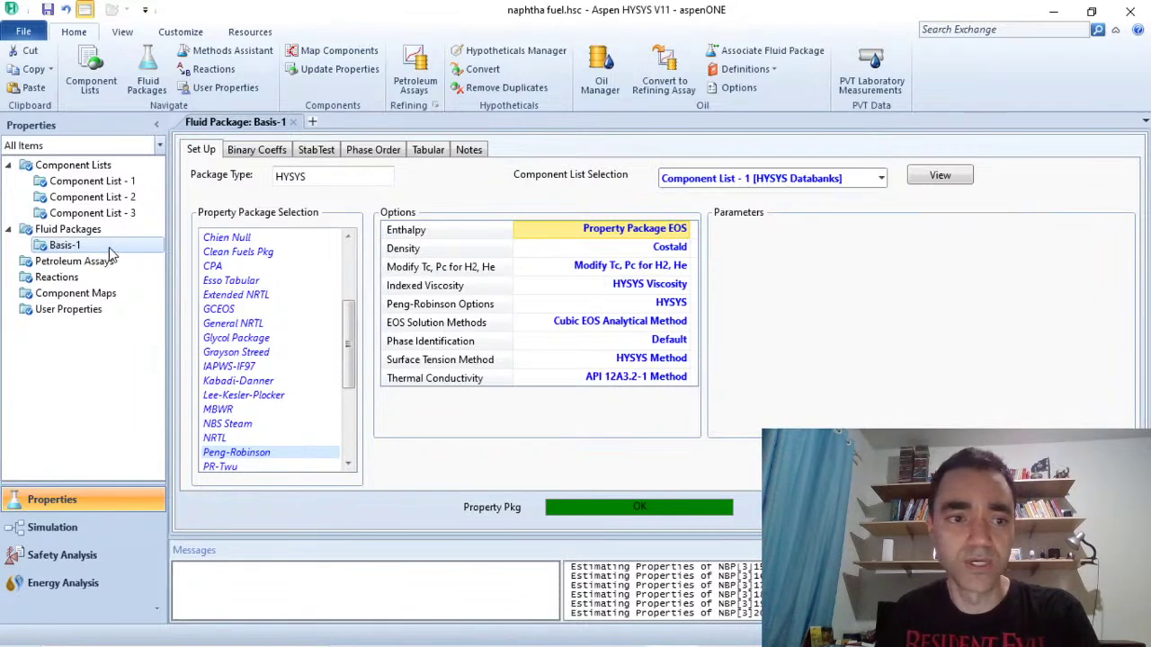
Step: Add a second fluid package that uses Component List - 2 and the Peng-Robinson property package
left_click(69, 231)
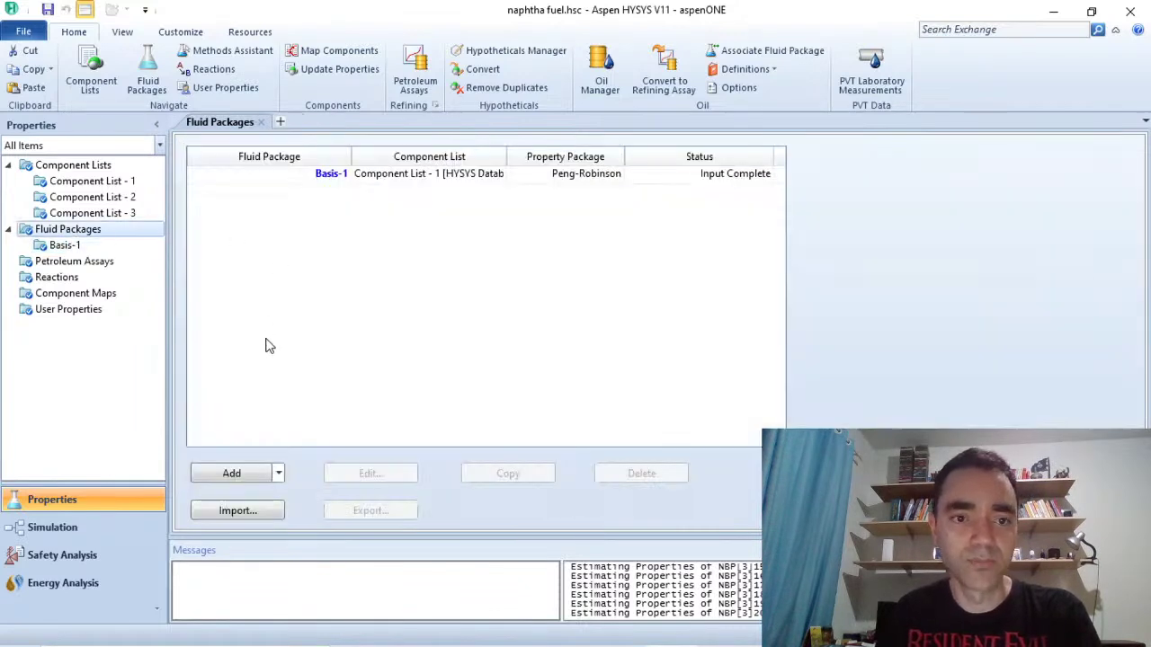
left_click(232, 476)
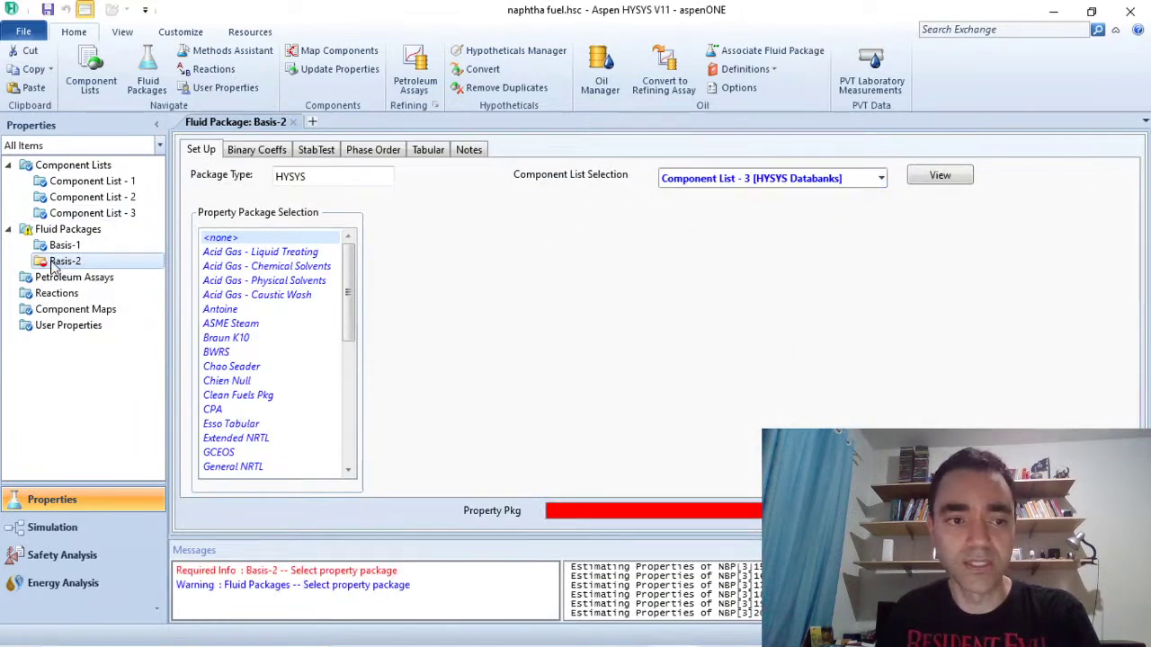
left_click(882, 179)
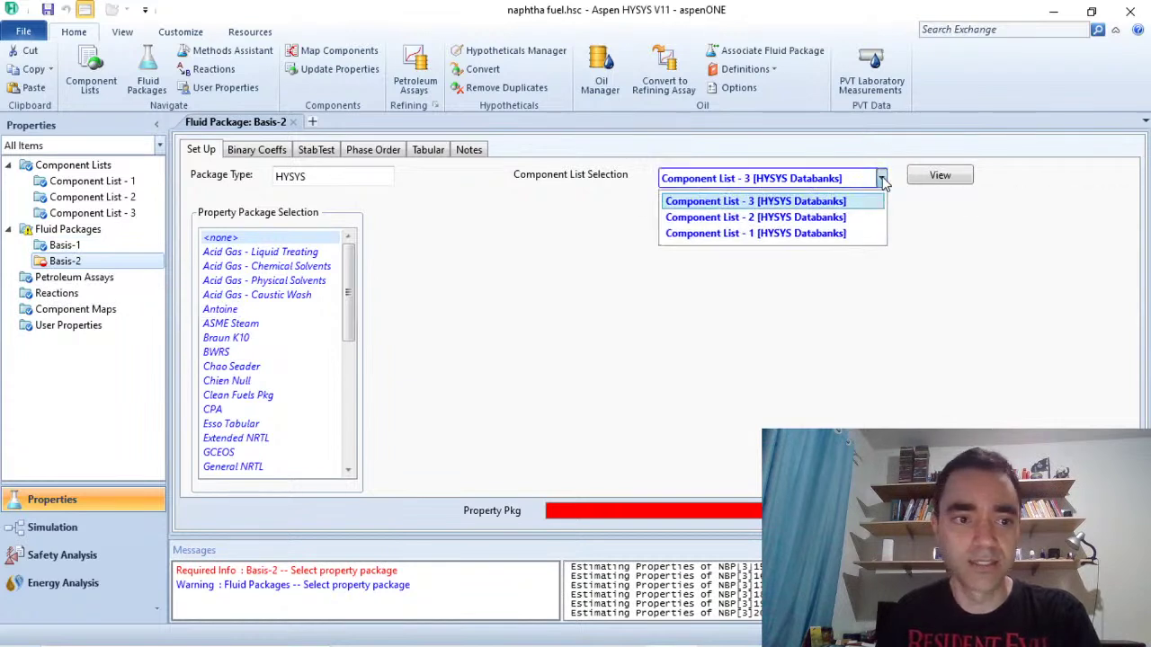
left_click(770, 218)
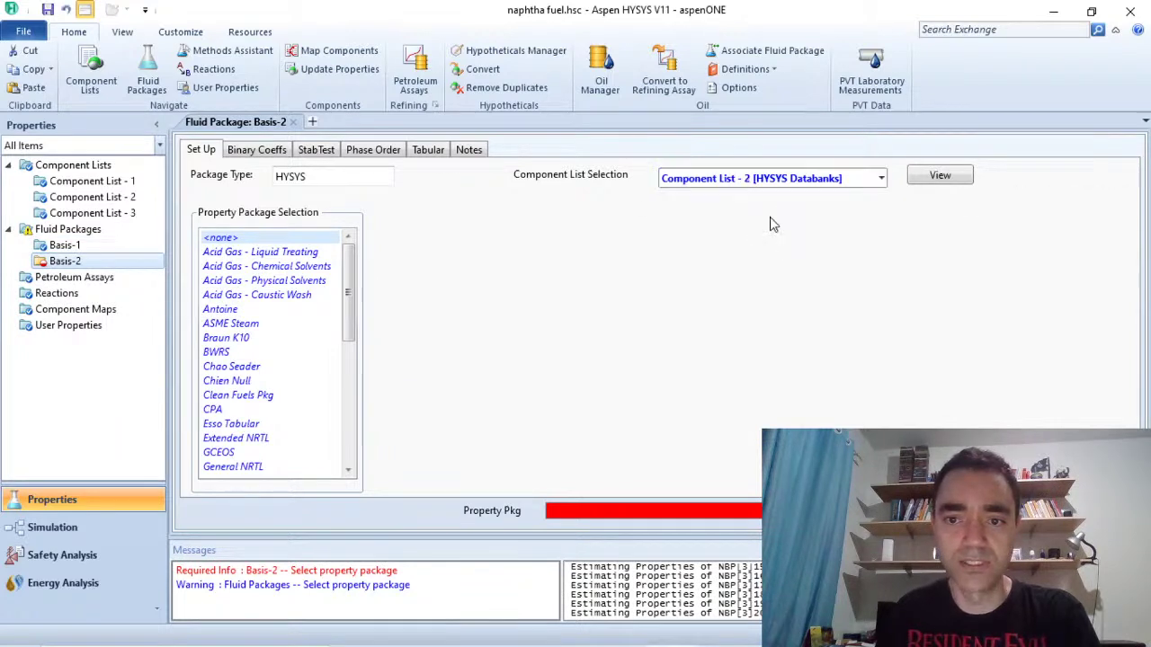
left_click(65, 229)
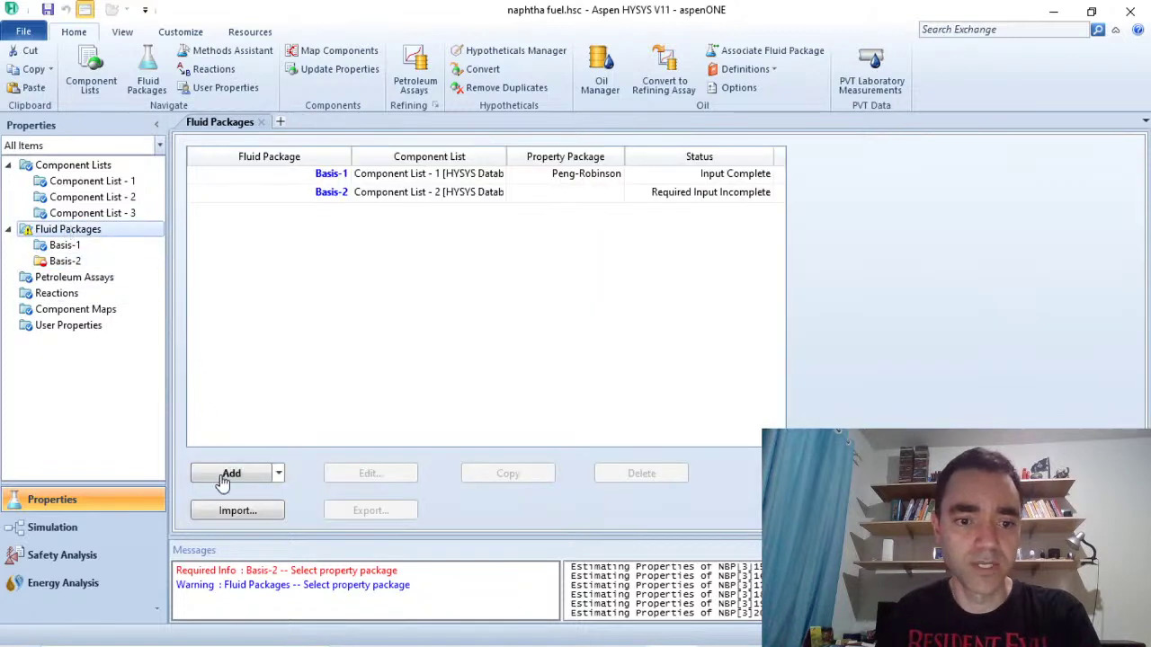
left_click(68, 260)
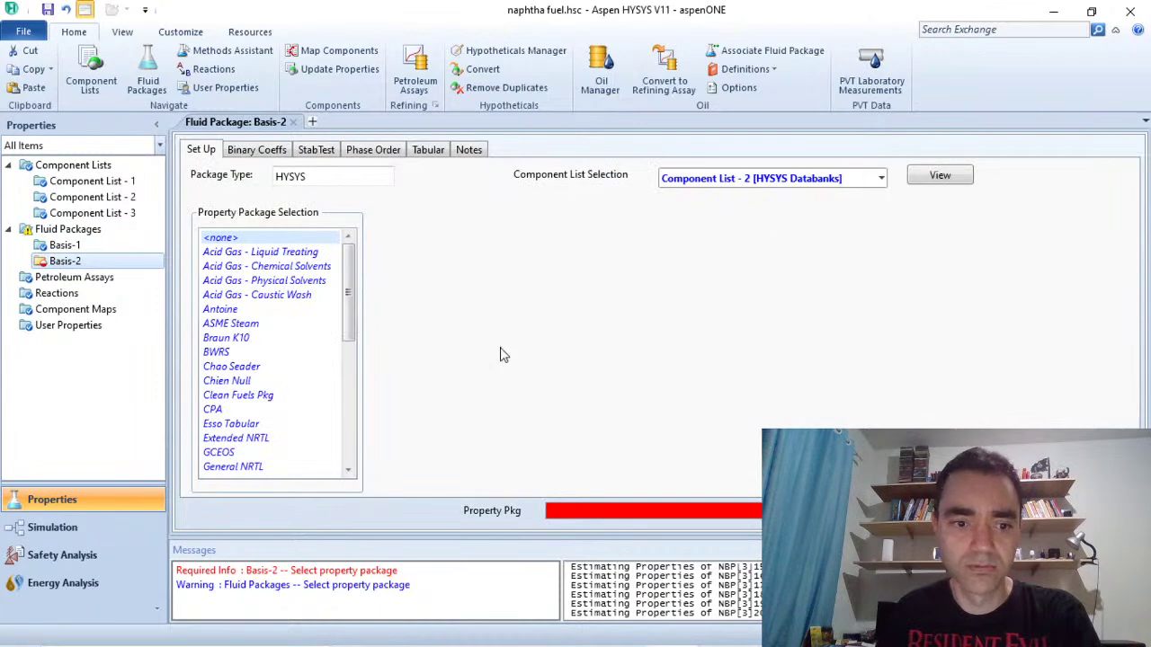
left_click_drag(349, 286, 351, 384)
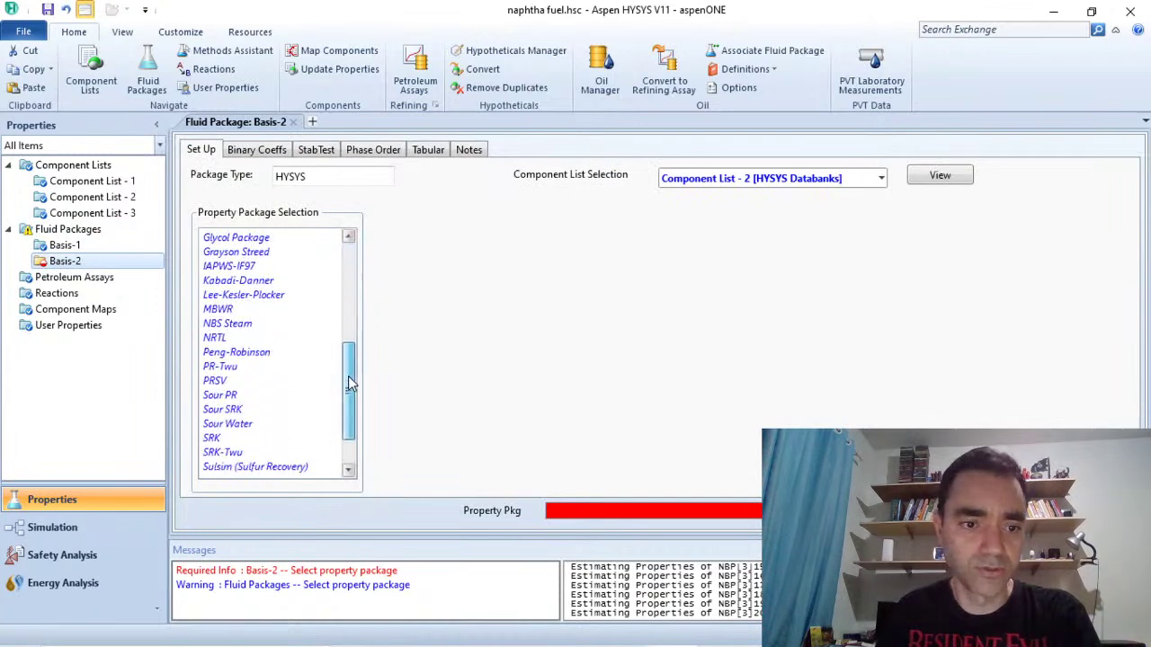
left_click(236, 352)
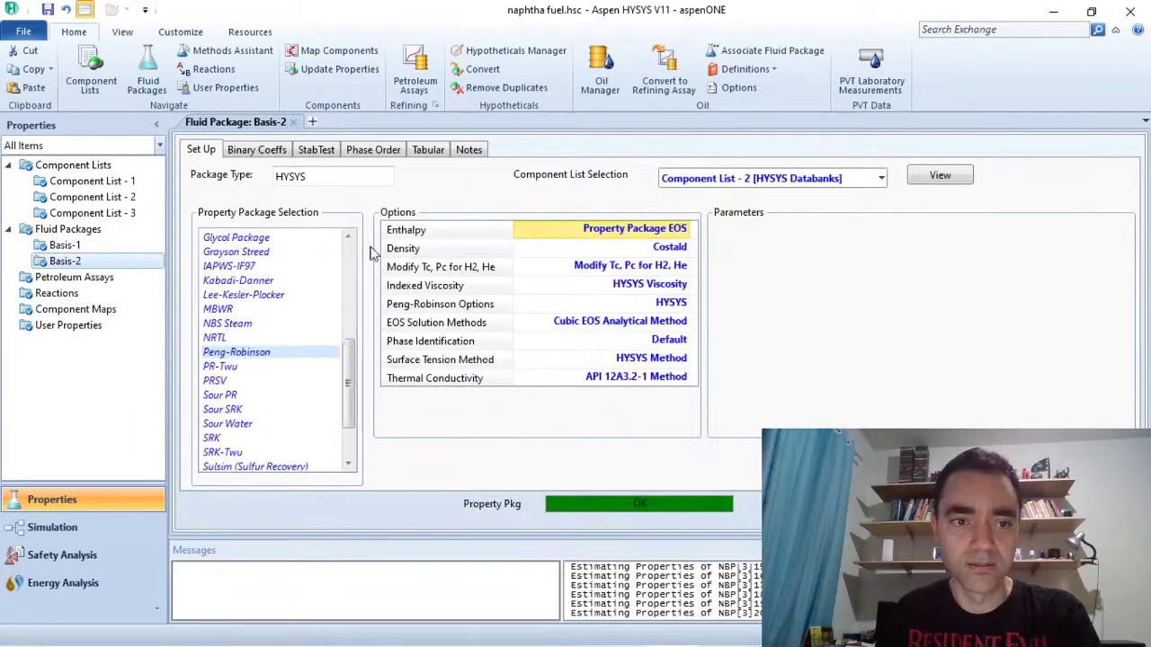
Step: Add a third fluid package for Component List - 3 with the Peng-Robinson property package
left_click(81, 231)
left_click(235, 475)
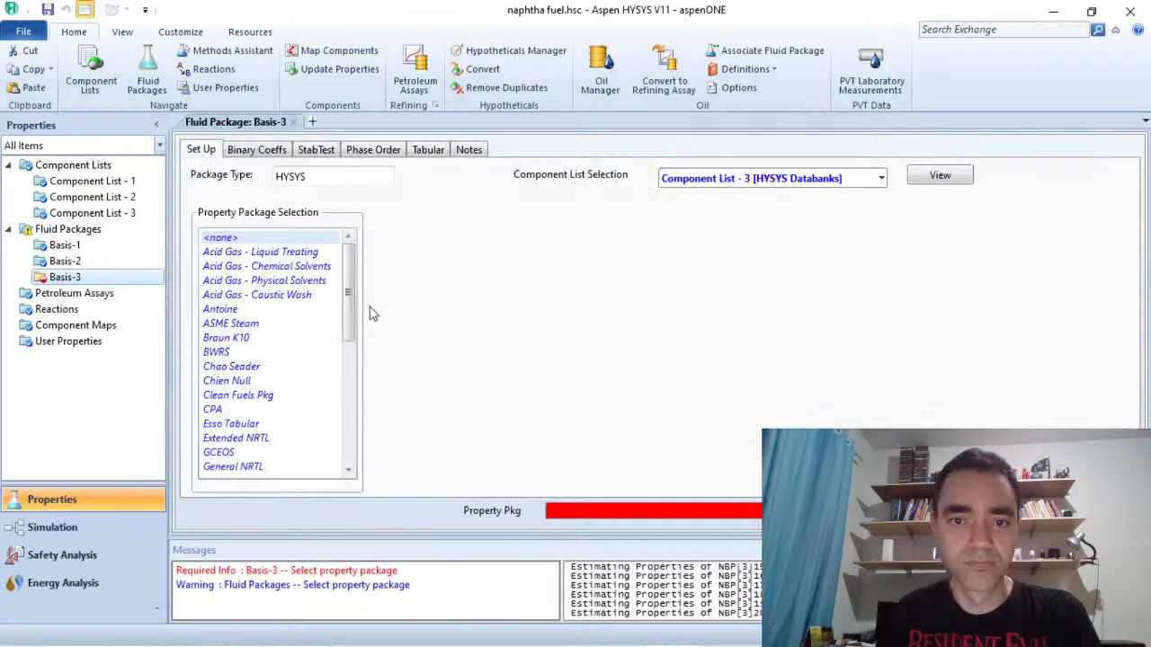
left_click_drag(350, 290, 351, 379)
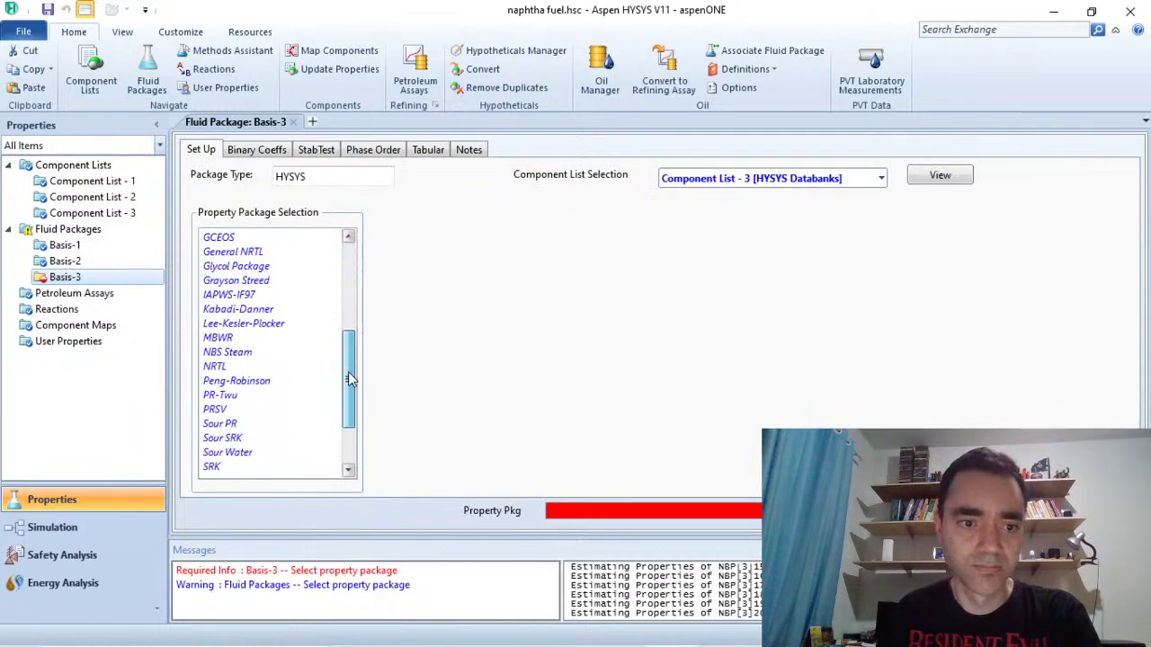
left_click(241, 382)
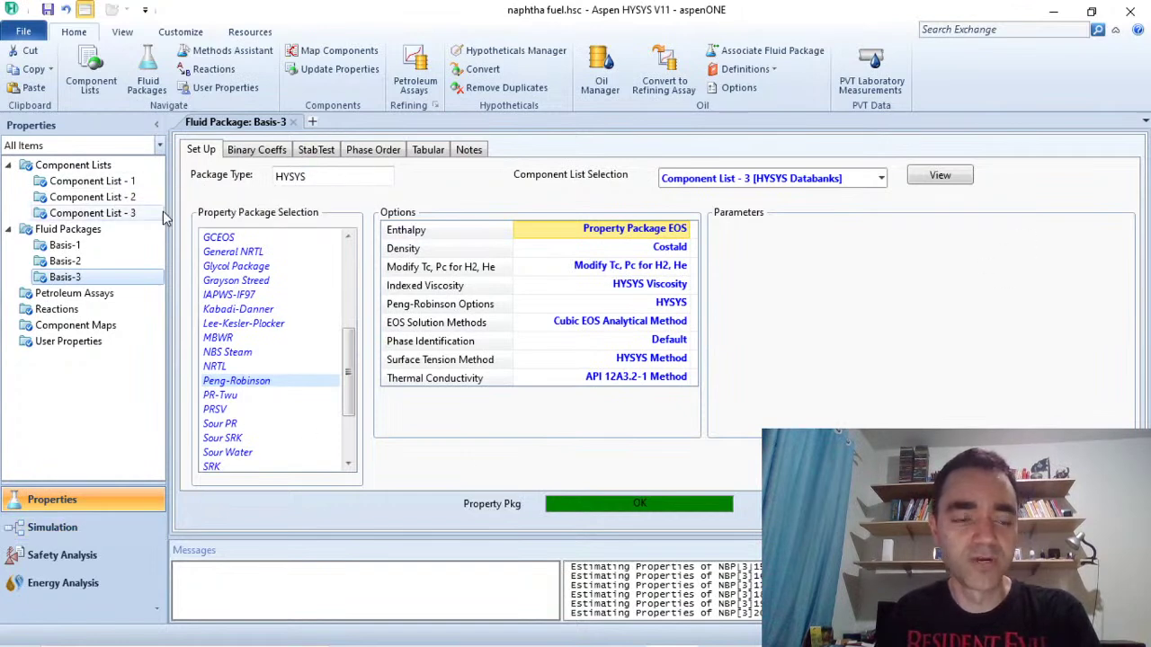
Step: Review Component Lists 1 and 2, and look through the property packages available for Basis-1
left_click(97, 184)
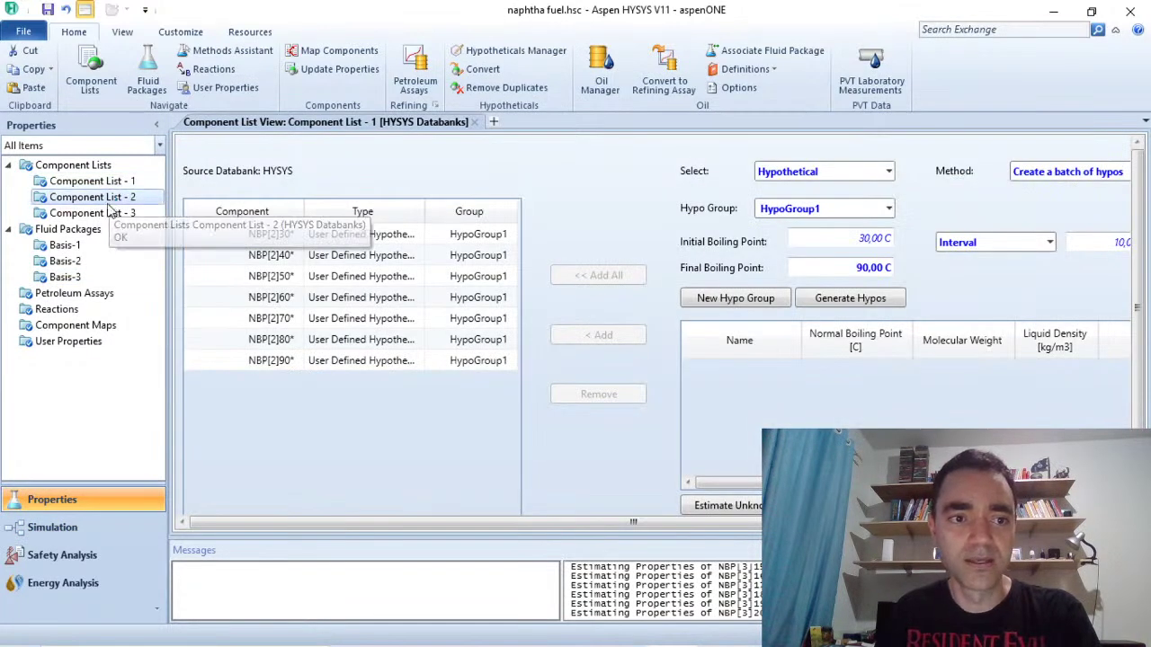
left_click(107, 199)
left_click(65, 246)
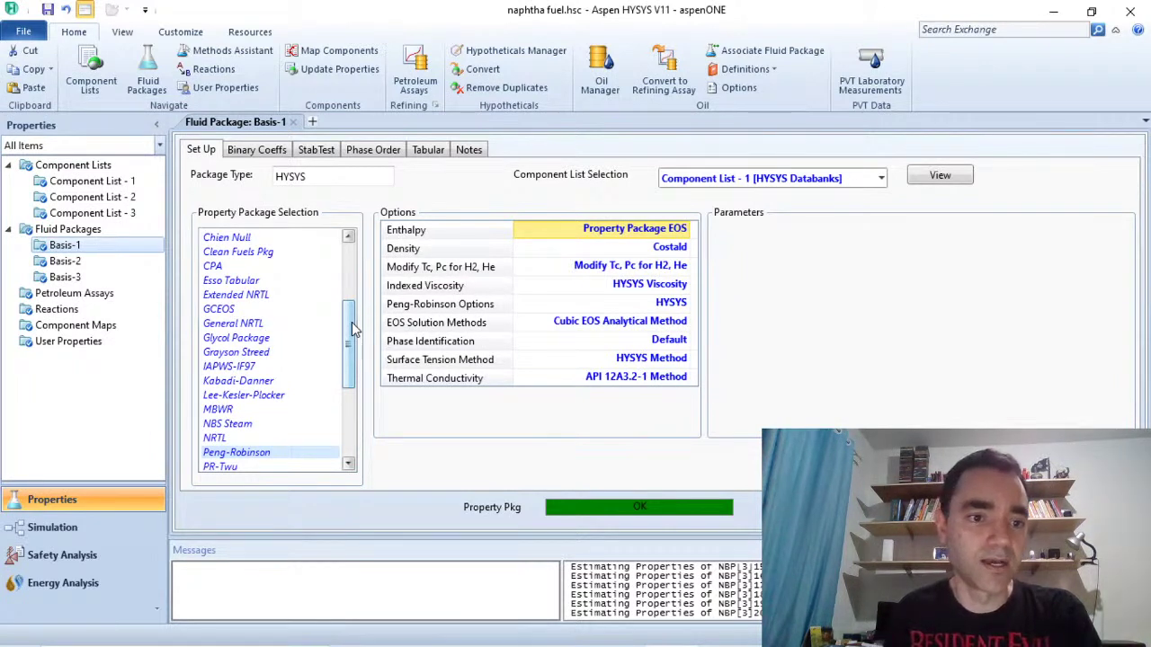
scroll(349, 330, "up", 4)
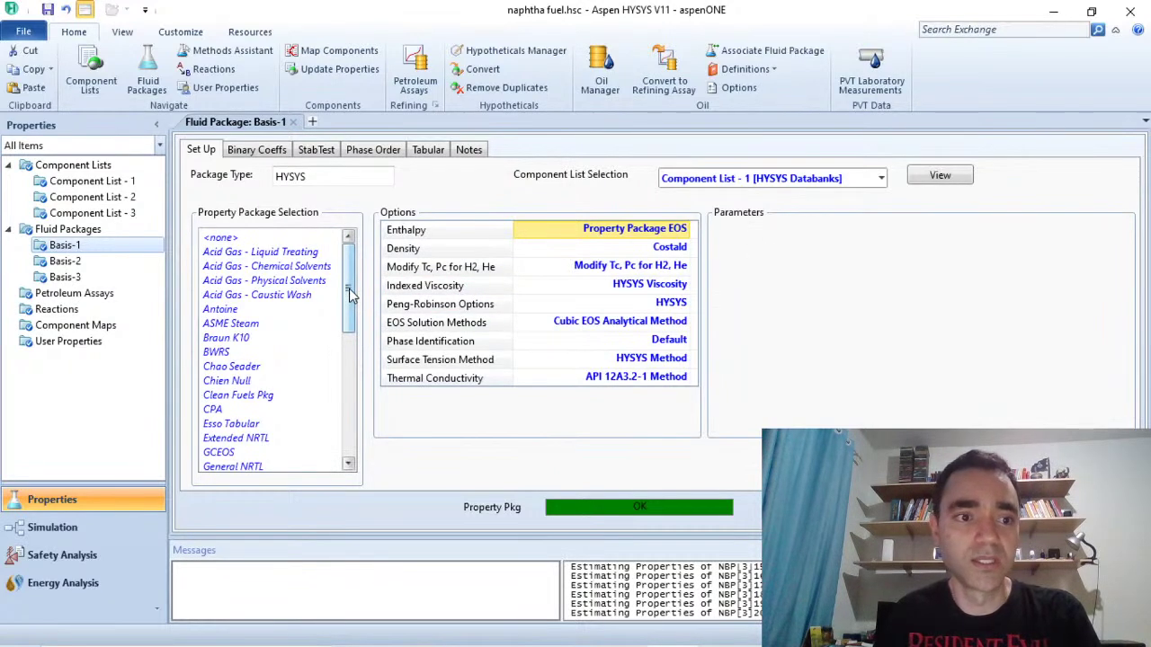
left_click_drag(350, 297, 347, 378)
scroll(296, 390, "up", 5)
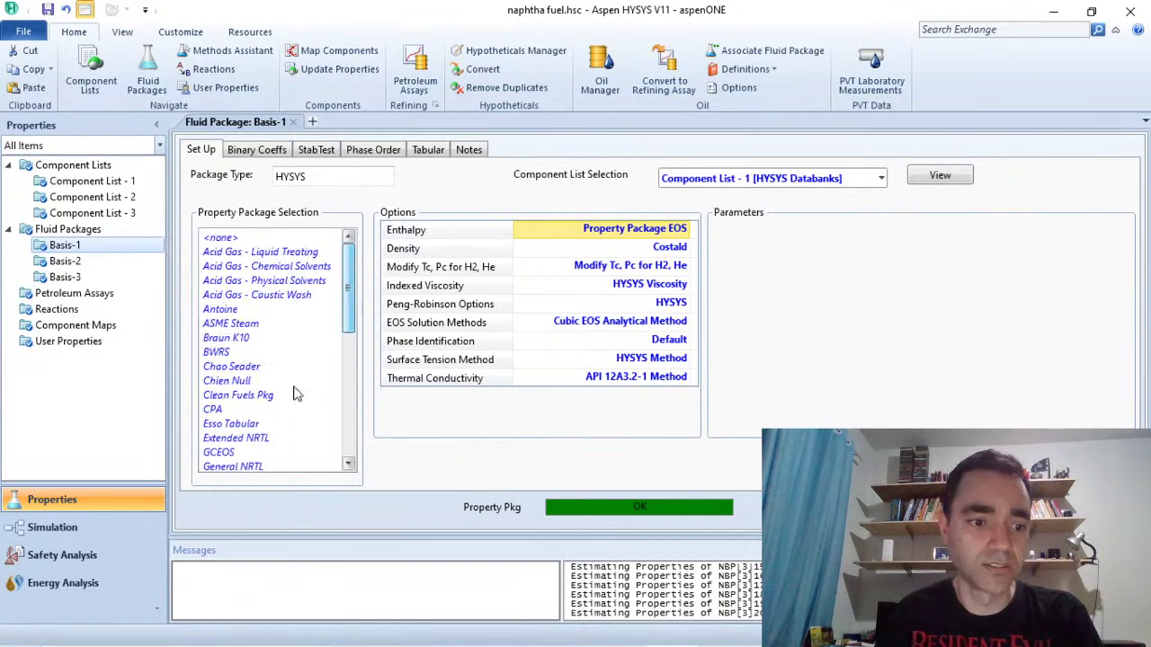
Step: Switch to the simulation environment and place a material stream on the empty flowsheet
left_click(36, 528)
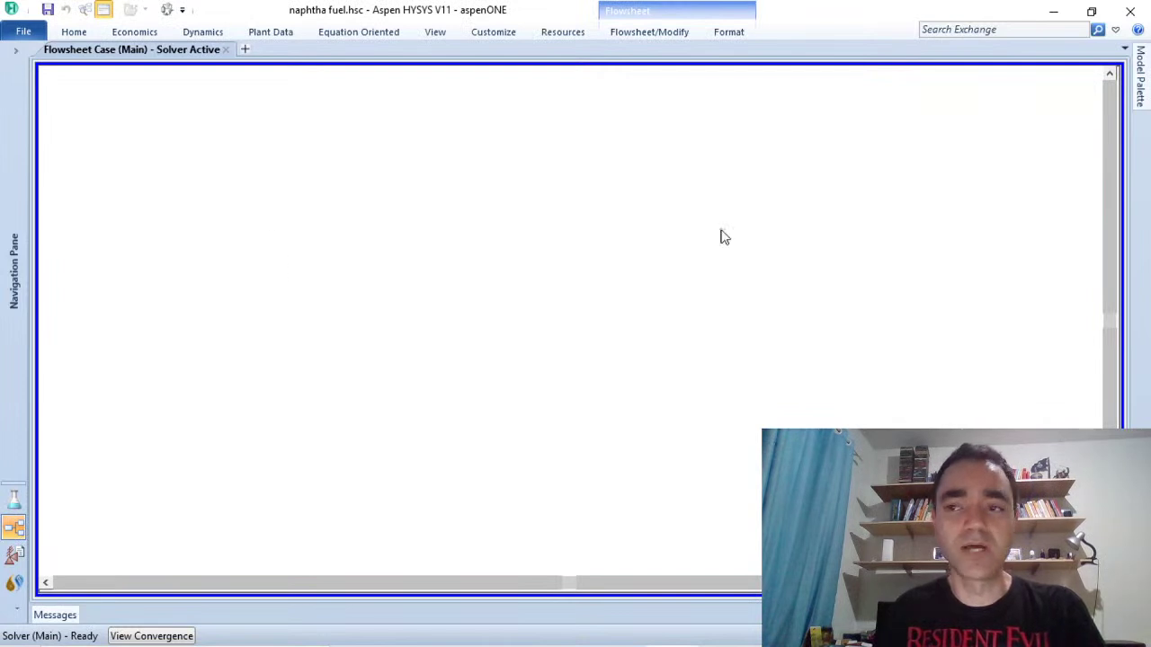
left_click(1142, 81)
left_click(1006, 95)
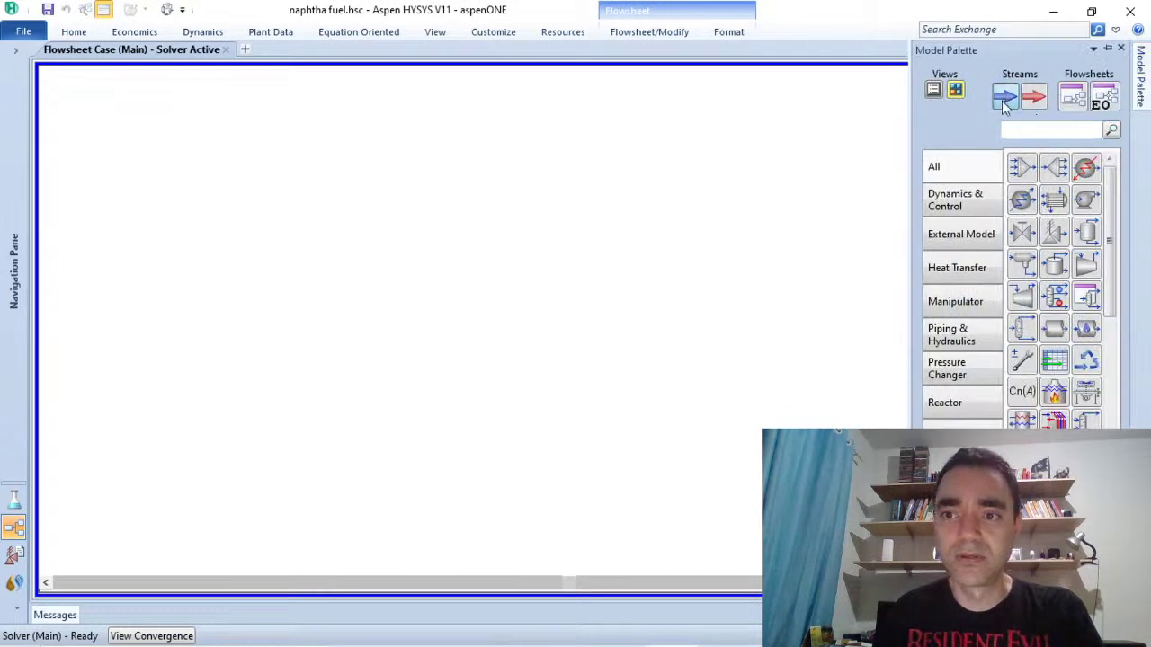
left_click(226, 266)
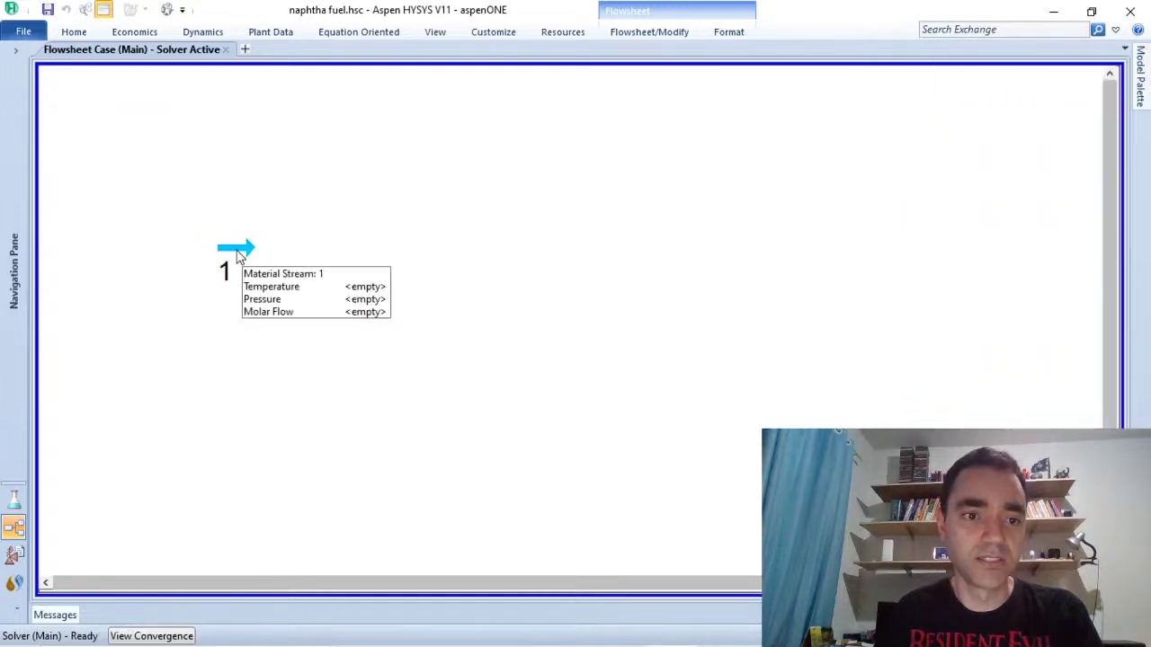
Step: Rename material stream 1 as "light naphtha"
double_click(239, 257)
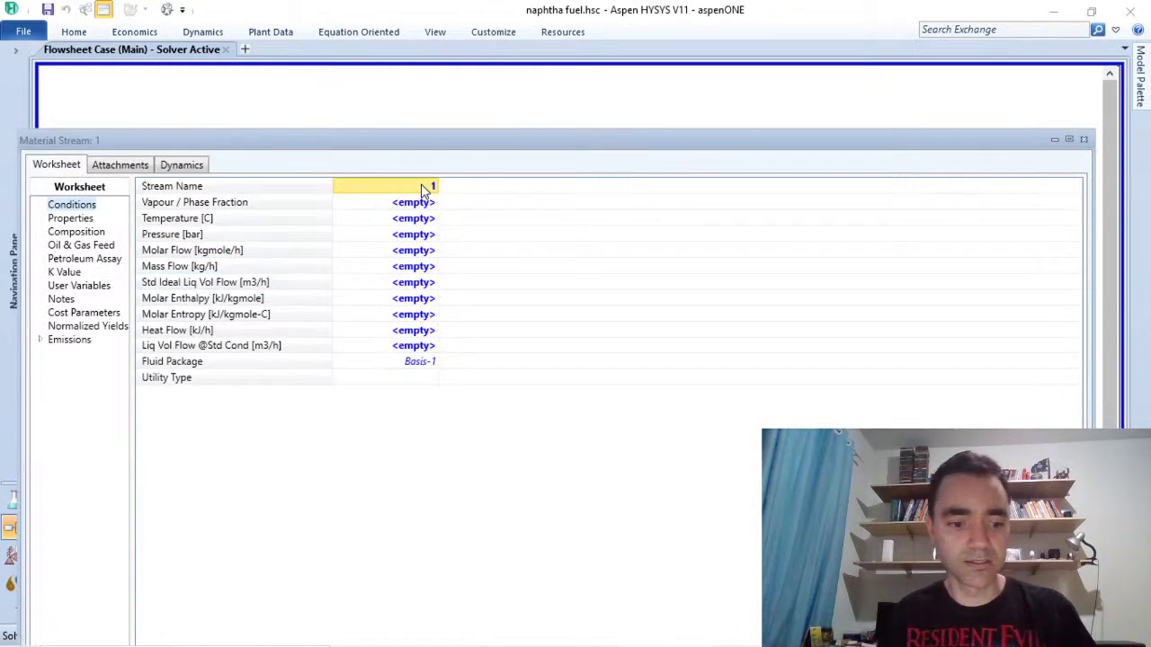
left_click(423, 186)
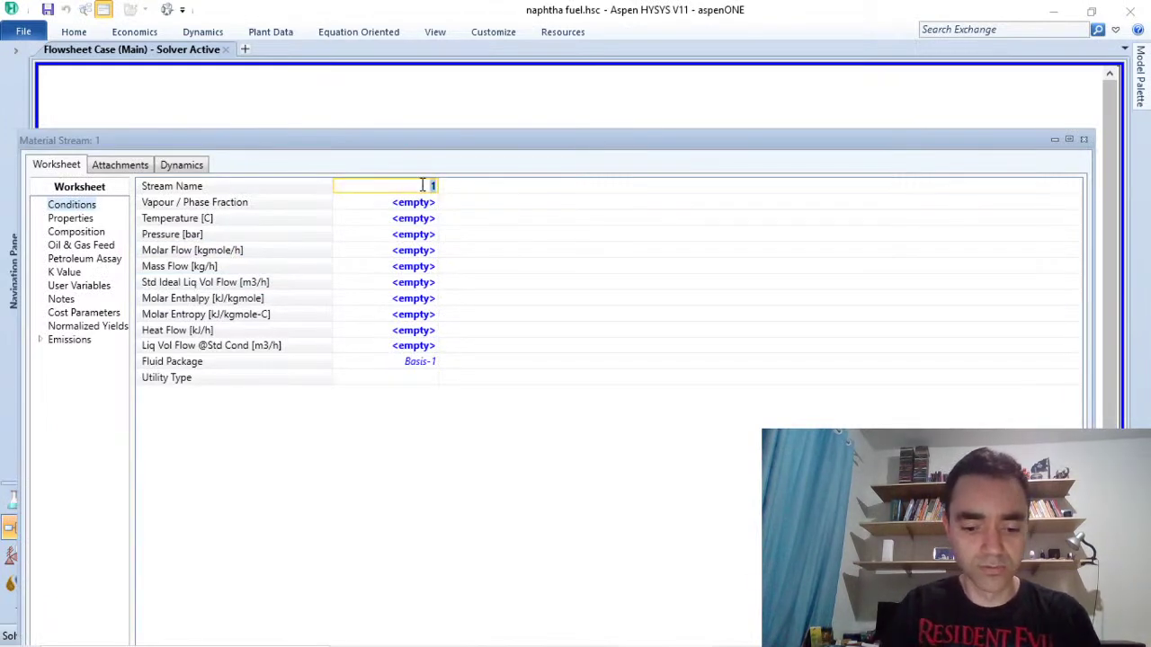
key("BackSpace")
type("lig")
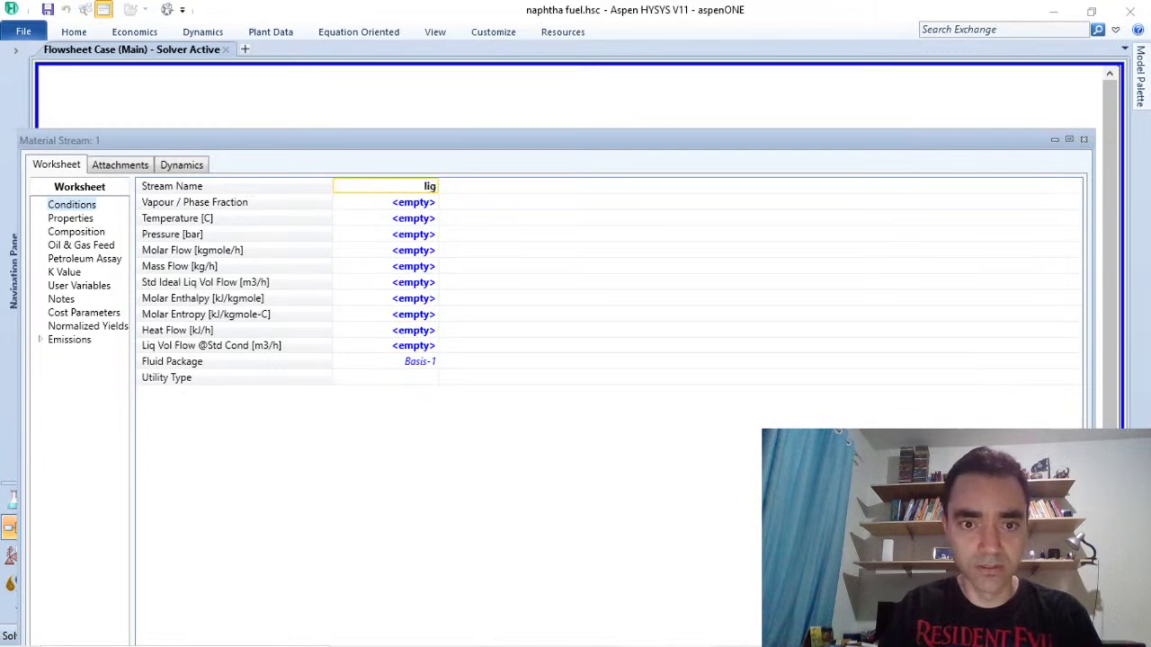
type("ht naphtha")
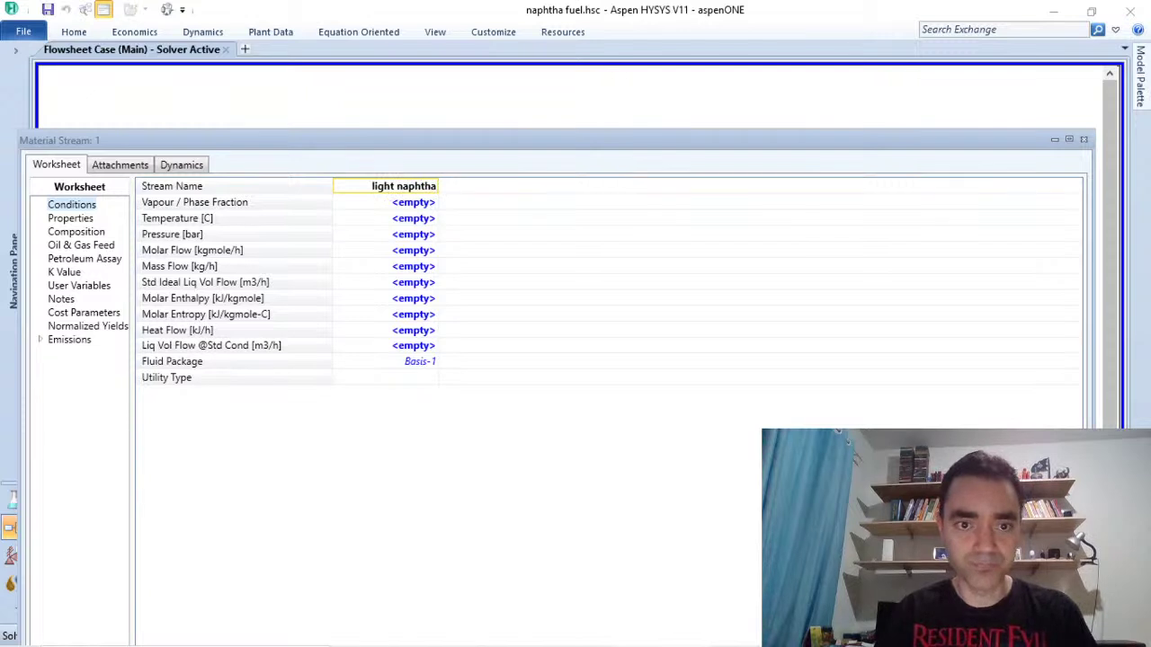
key("Return")
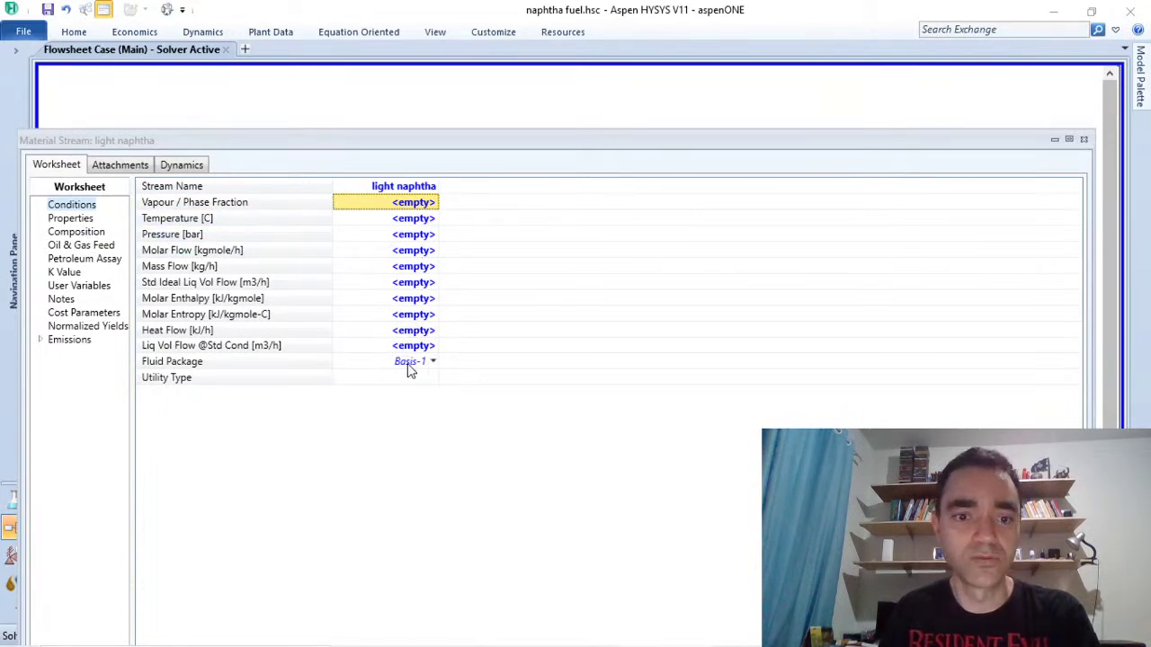
Step: Review the light naphtha stream's components under Basis-1, switch its fluid package to Basis-2 and review the components again
left_click(88, 234)
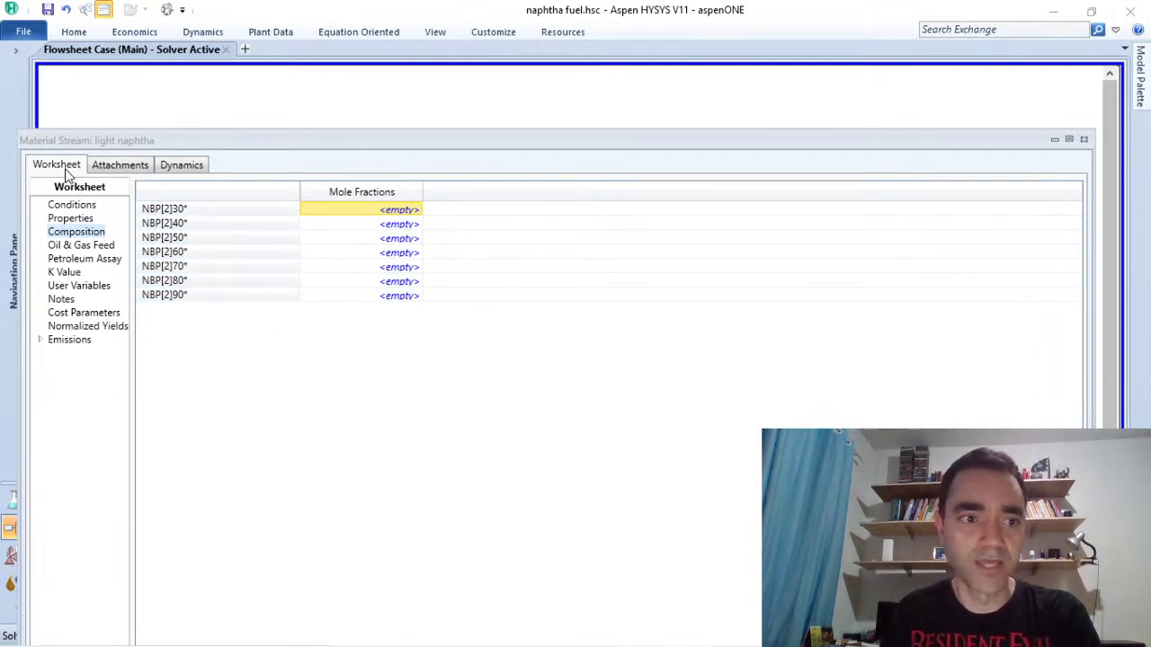
left_click(83, 207)
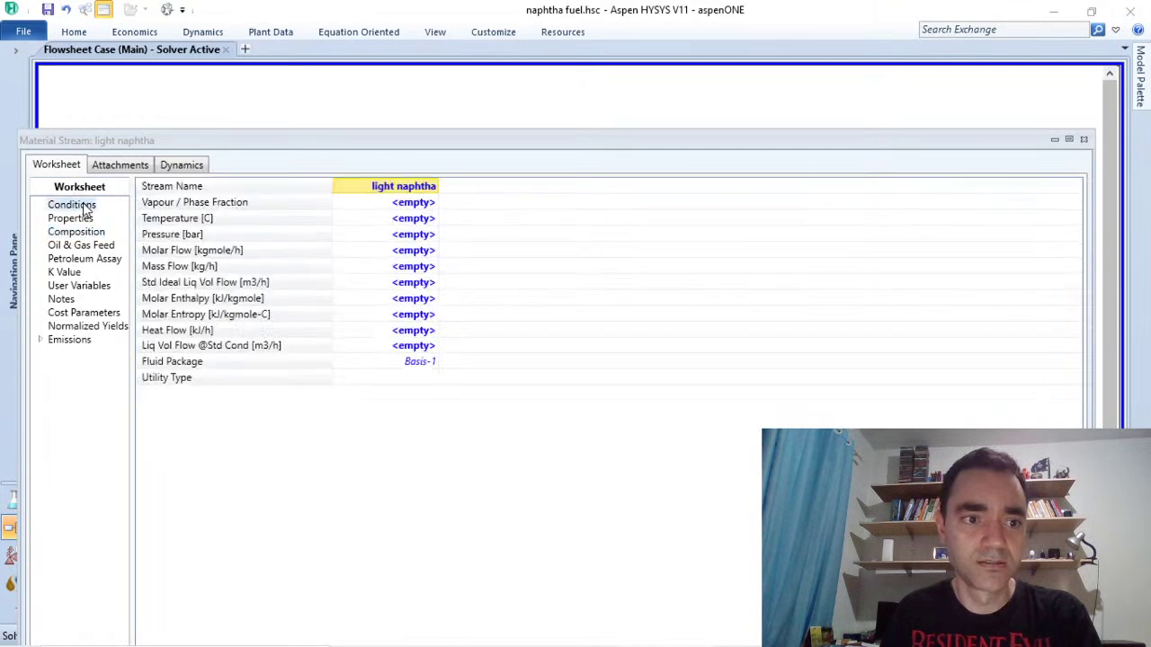
left_click(435, 361)
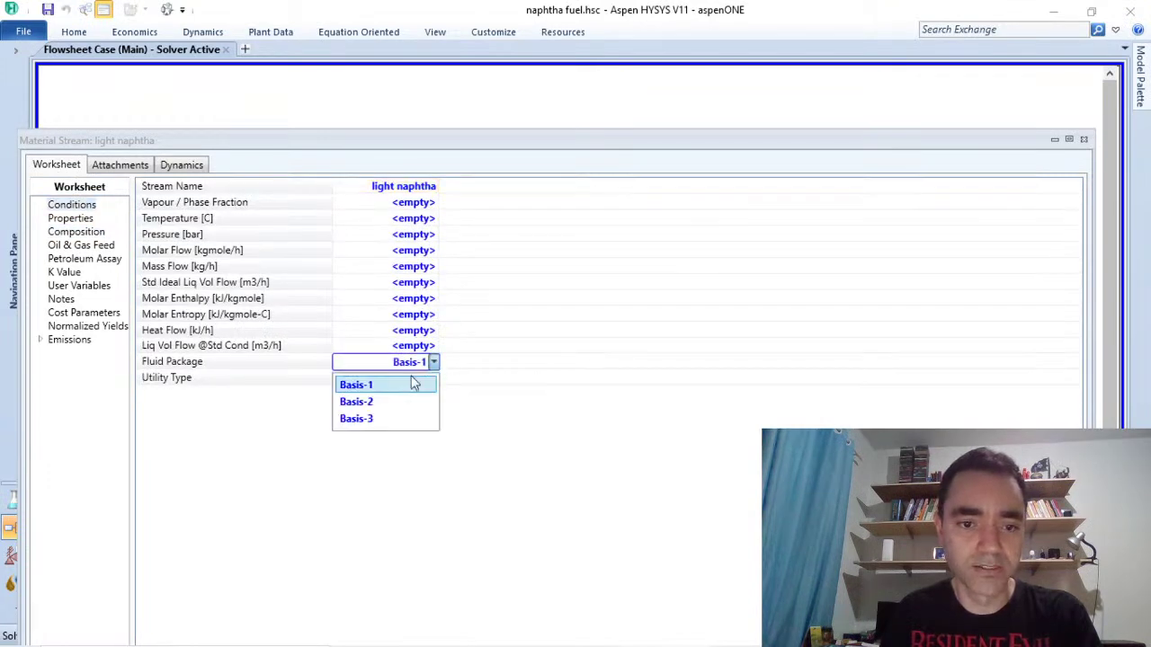
left_click(374, 402)
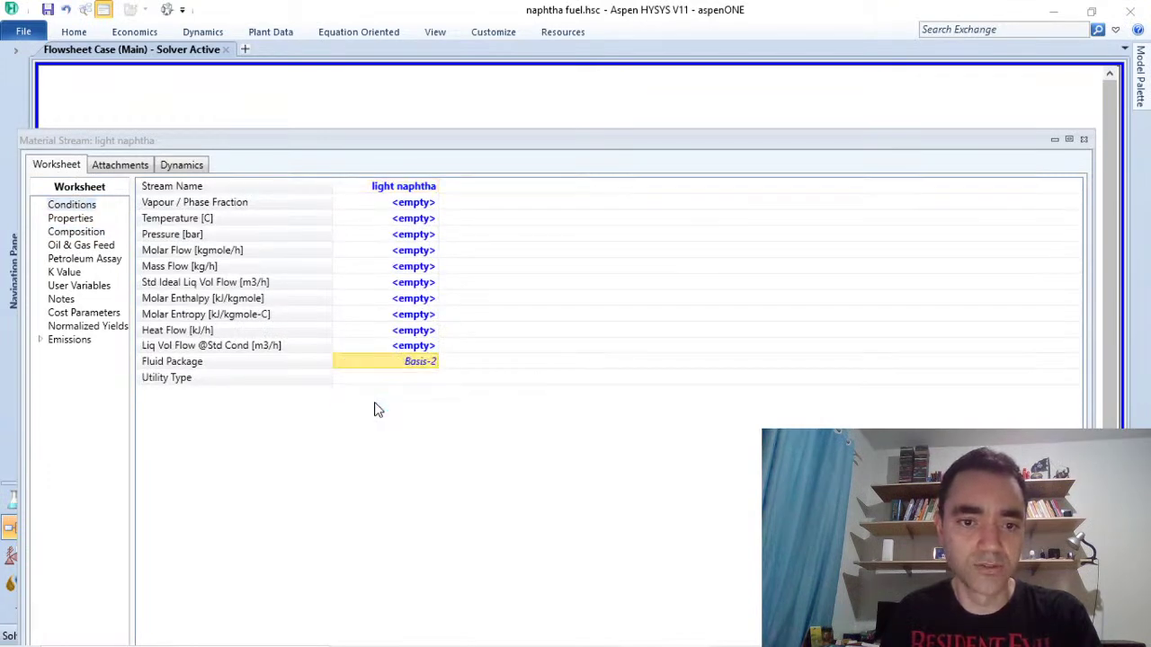
left_click(90, 234)
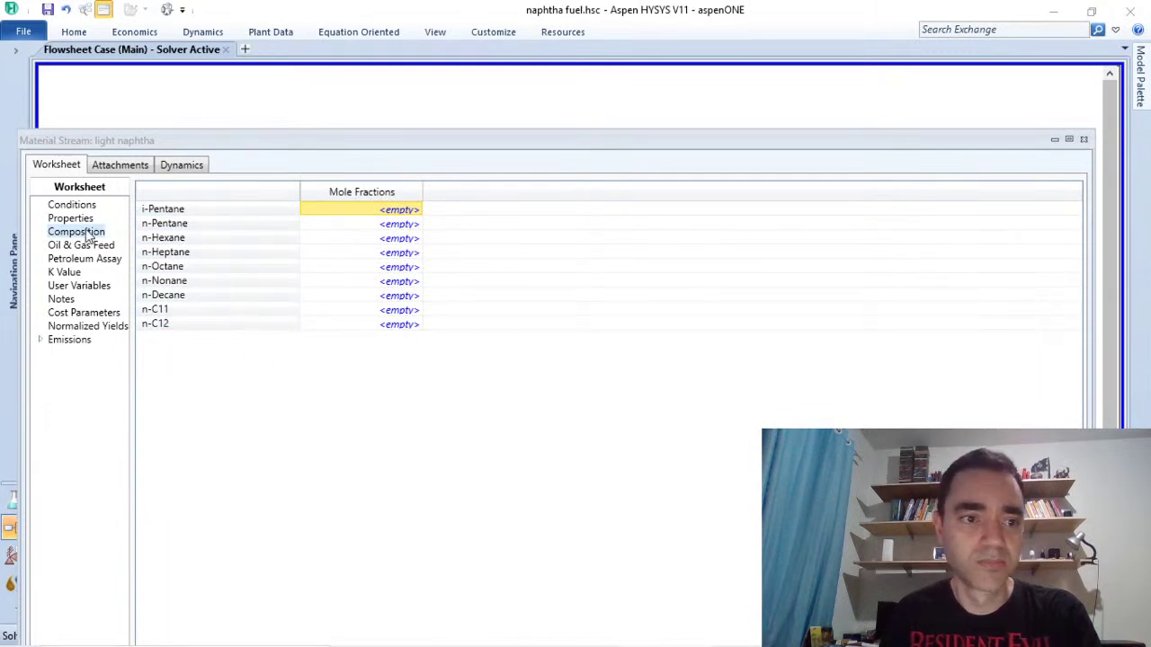
left_click(72, 205)
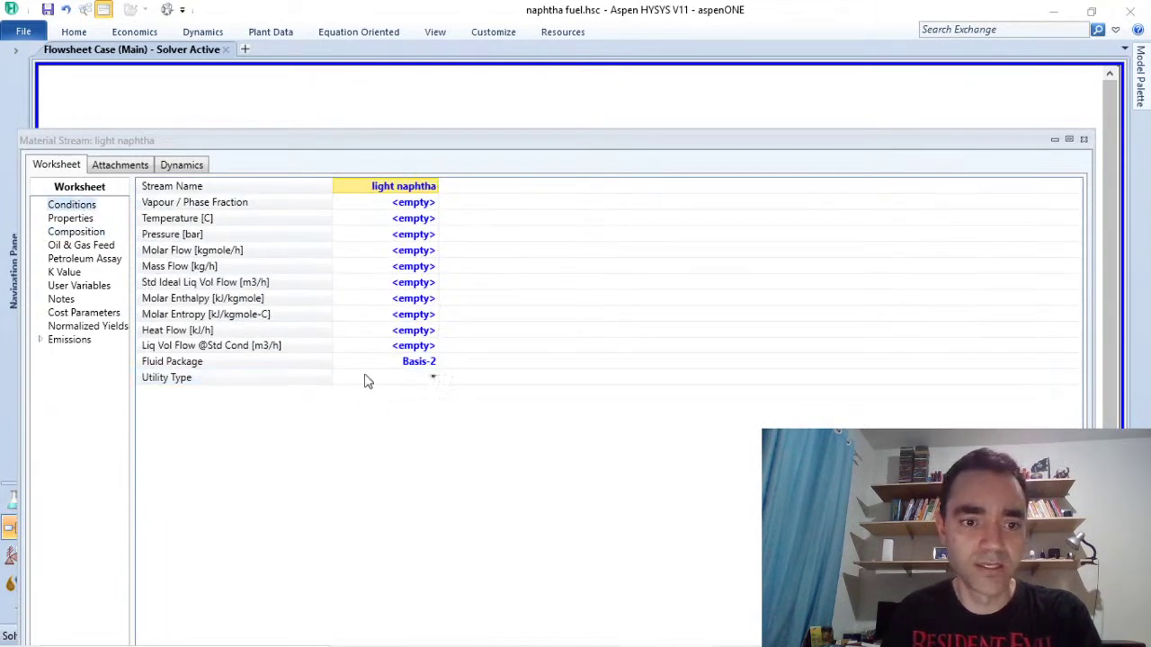
Step: Switch the light naphtha stream's fluid package to Basis-3 and review the components in its composition
left_click(430, 363)
left_click(434, 363)
left_click(379, 419)
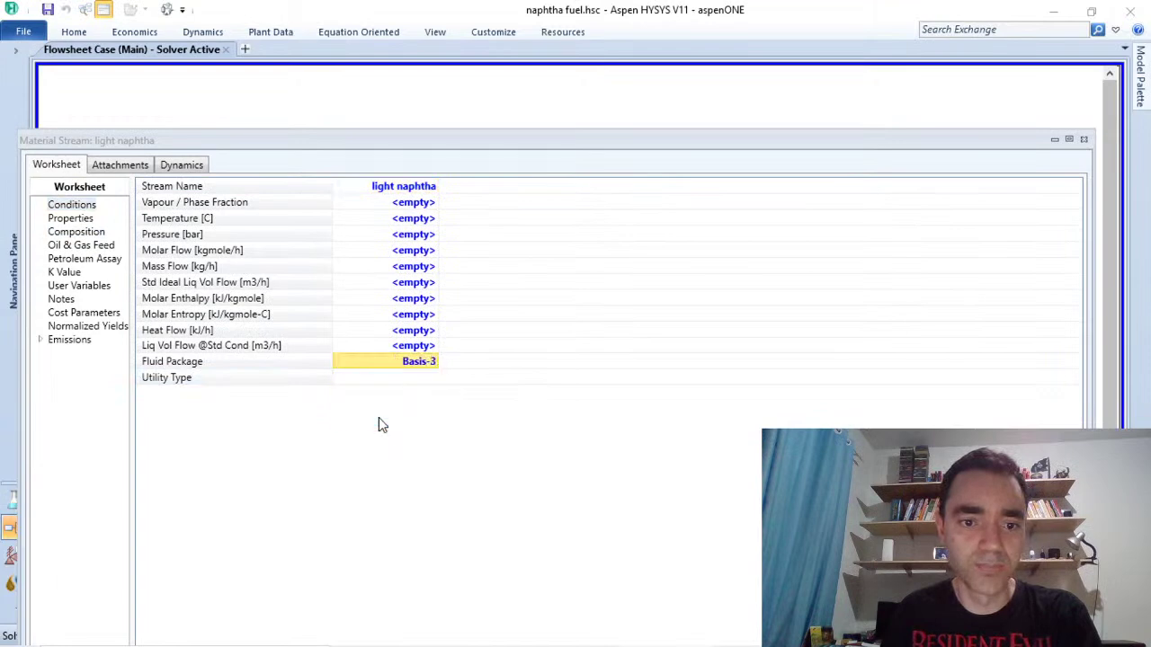
left_click(76, 232)
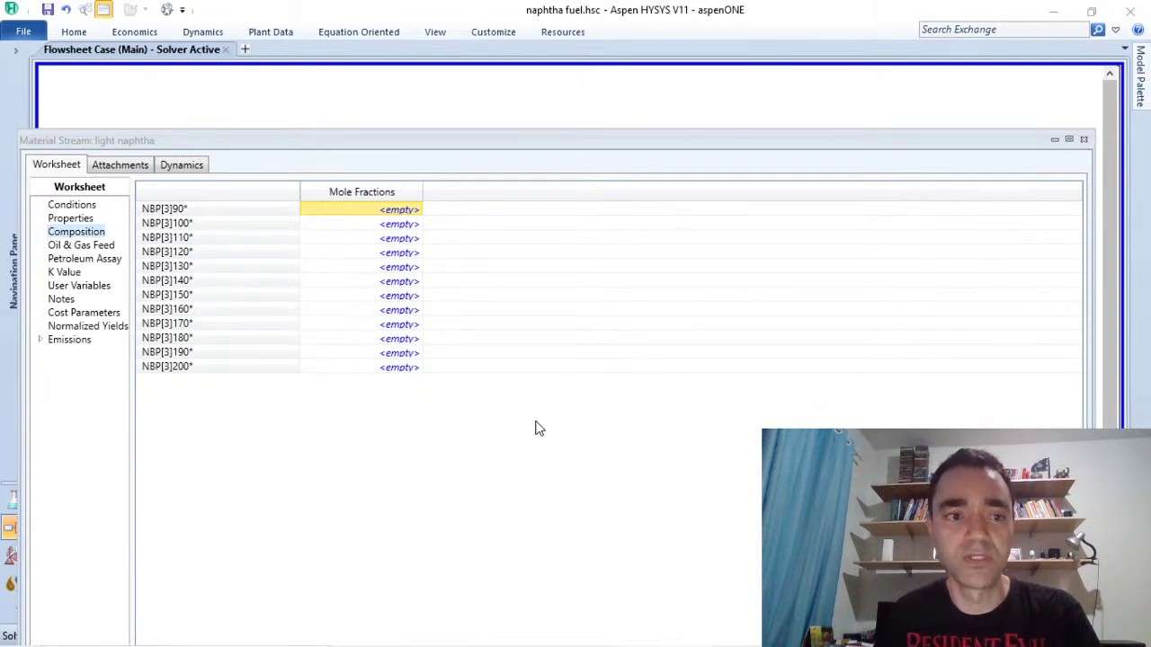
left_click(74, 206)
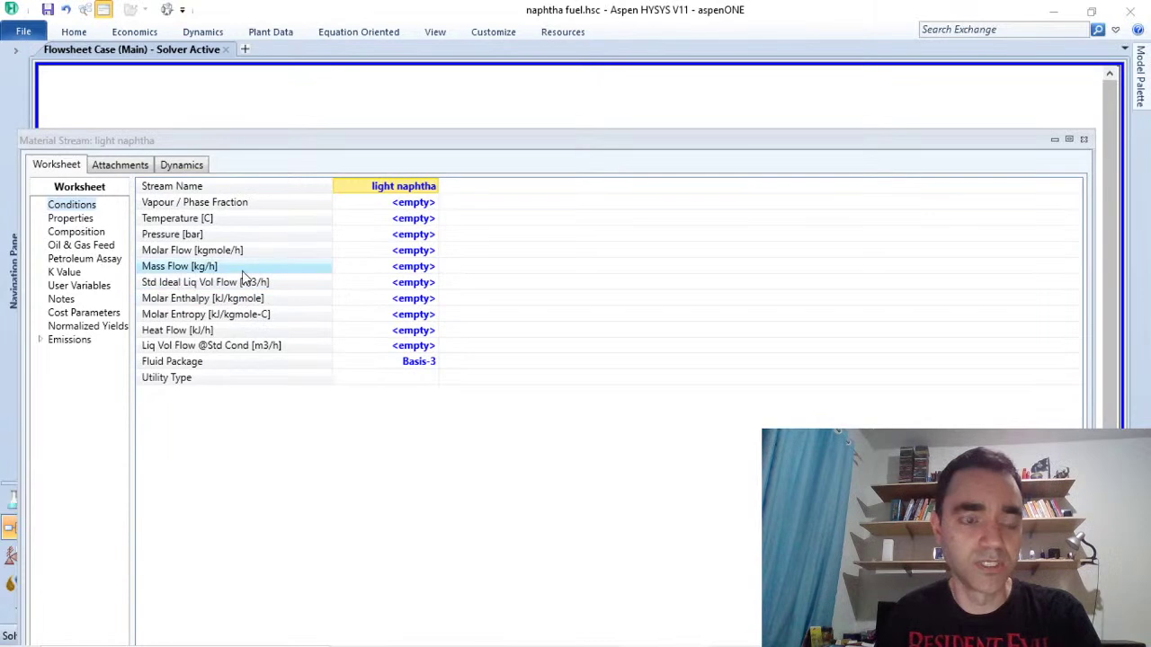
left_click(74, 232)
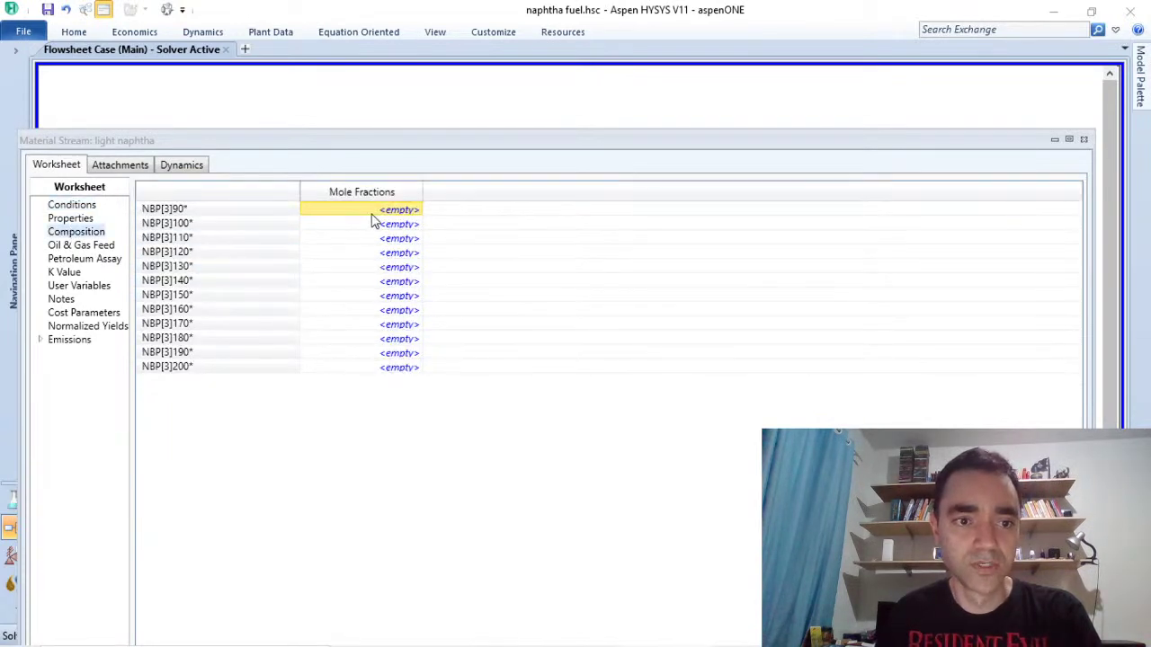
Step: Assign the Basis-2 fluid package to the light naphtha stream
left_click(80, 206)
left_click(433, 362)
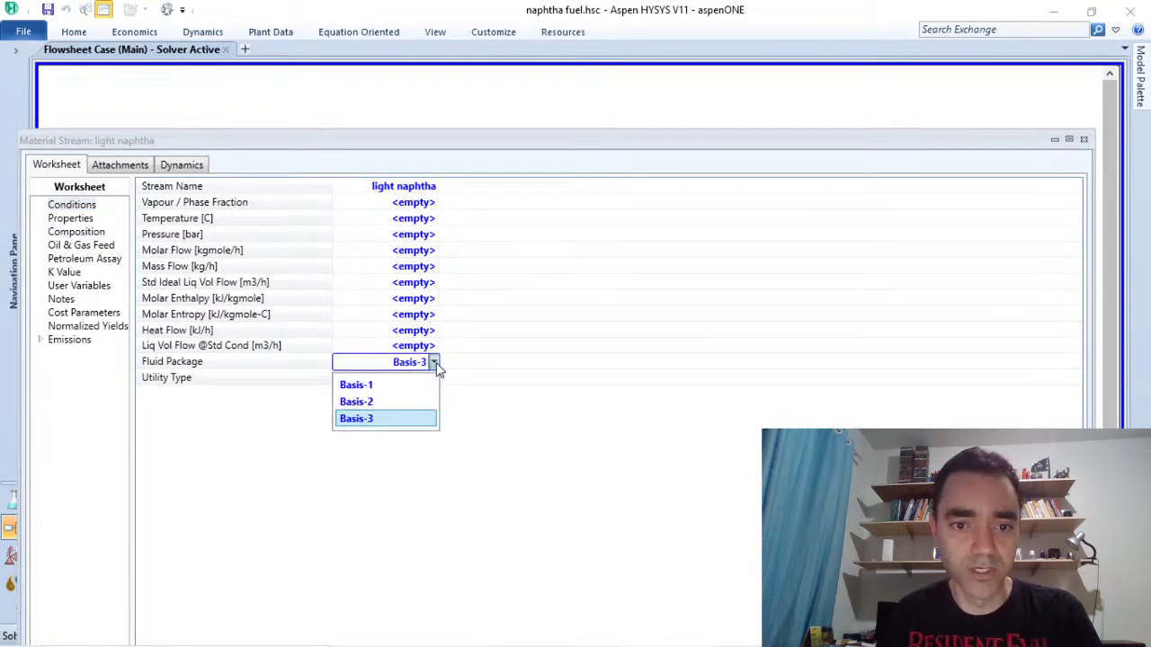
left_click(379, 401)
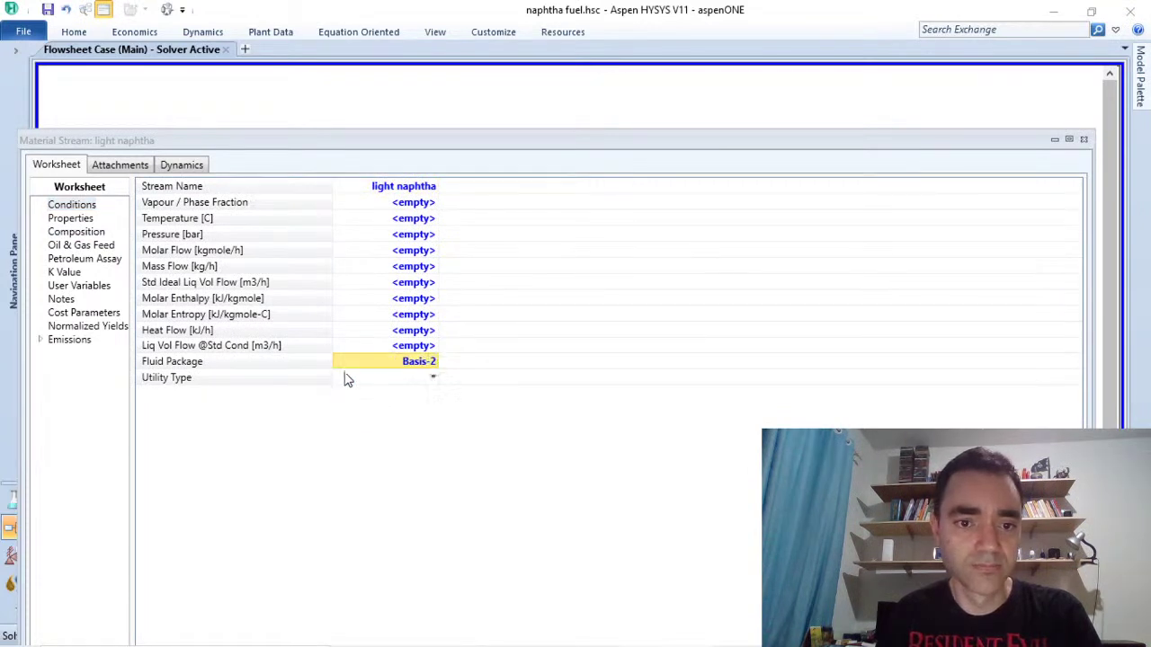
Step: Define the light naphtha composition with equal, normalized mole fractions for every component from i-Pentane to n-C12
left_click(76, 232)
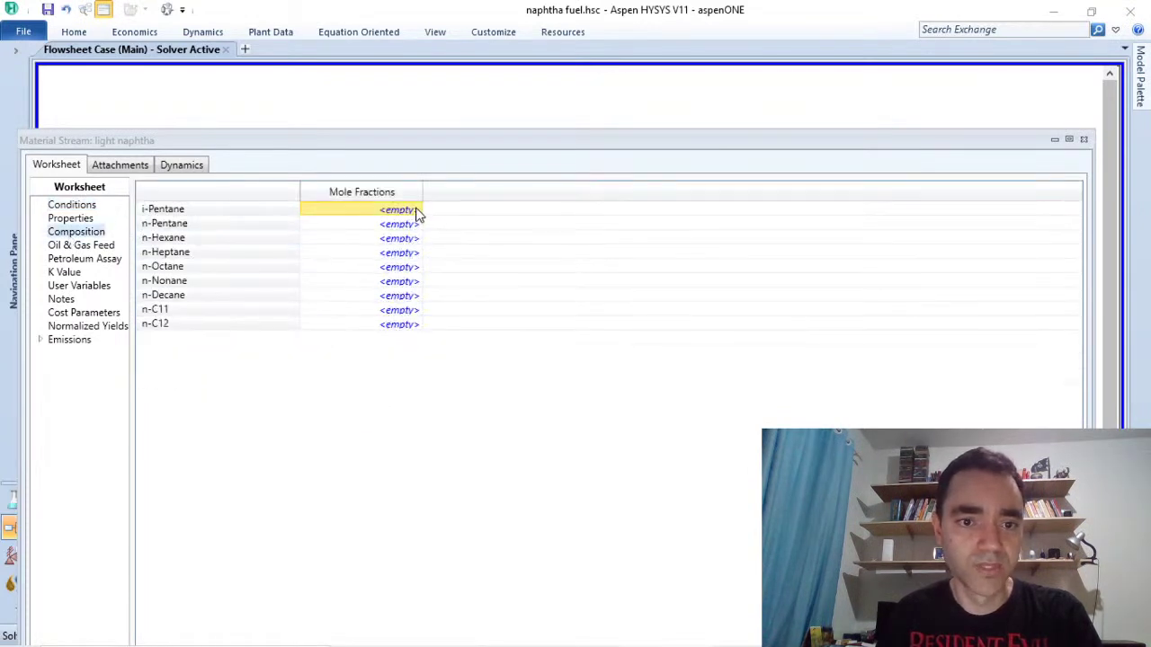
type("0,1")
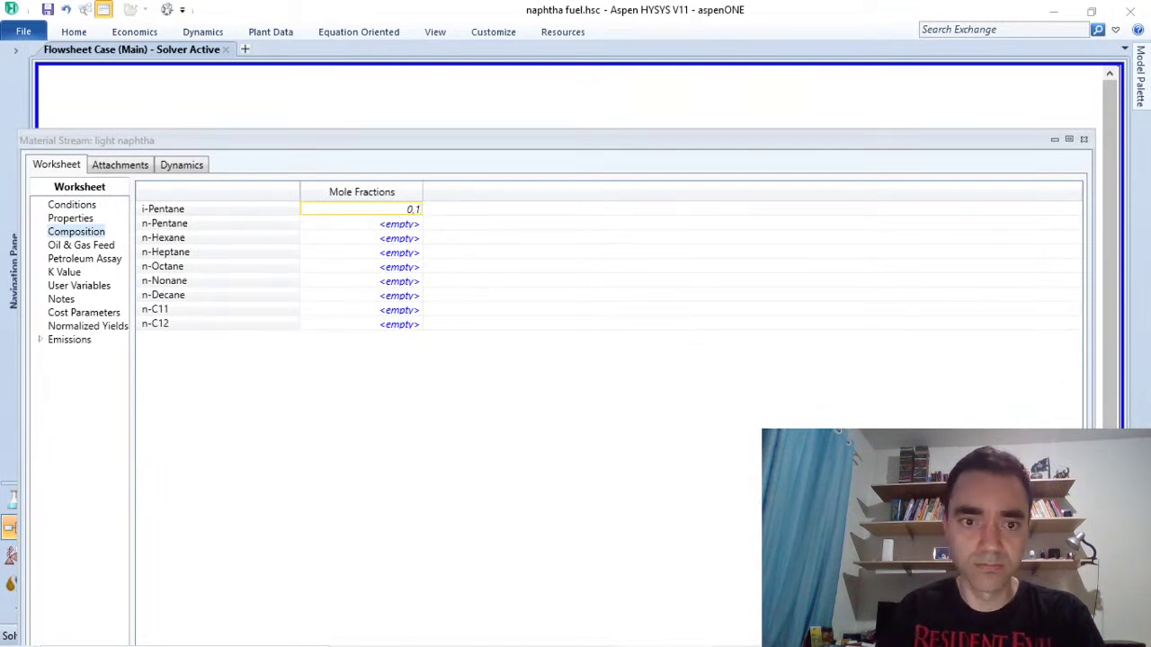
key("Return")
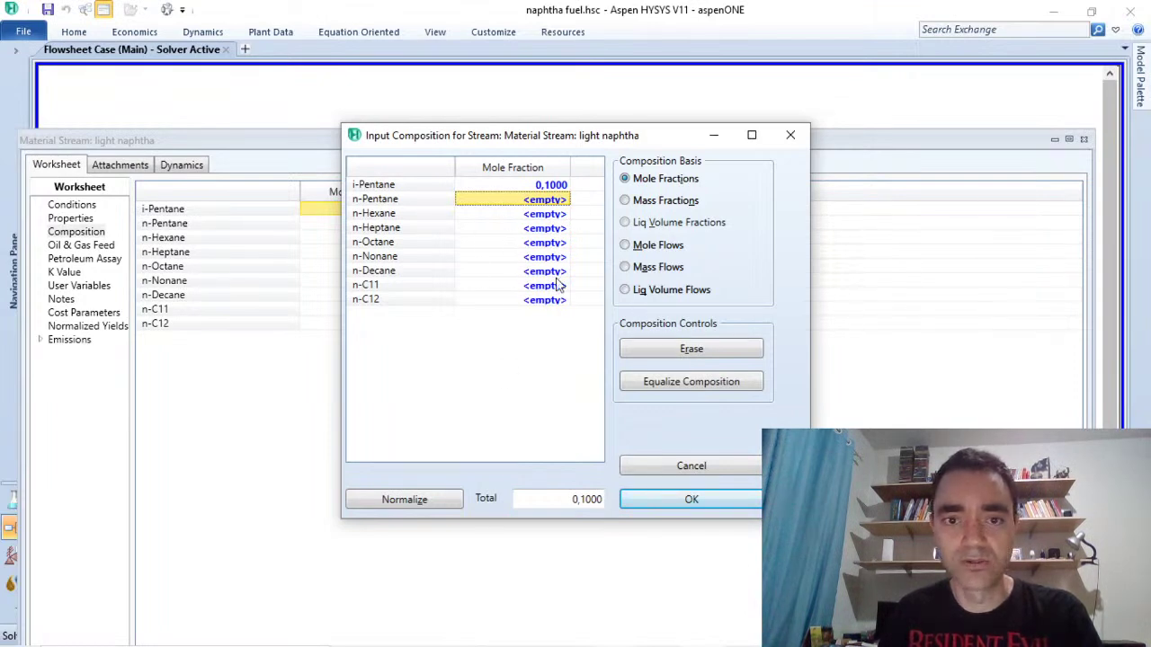
left_click(413, 503)
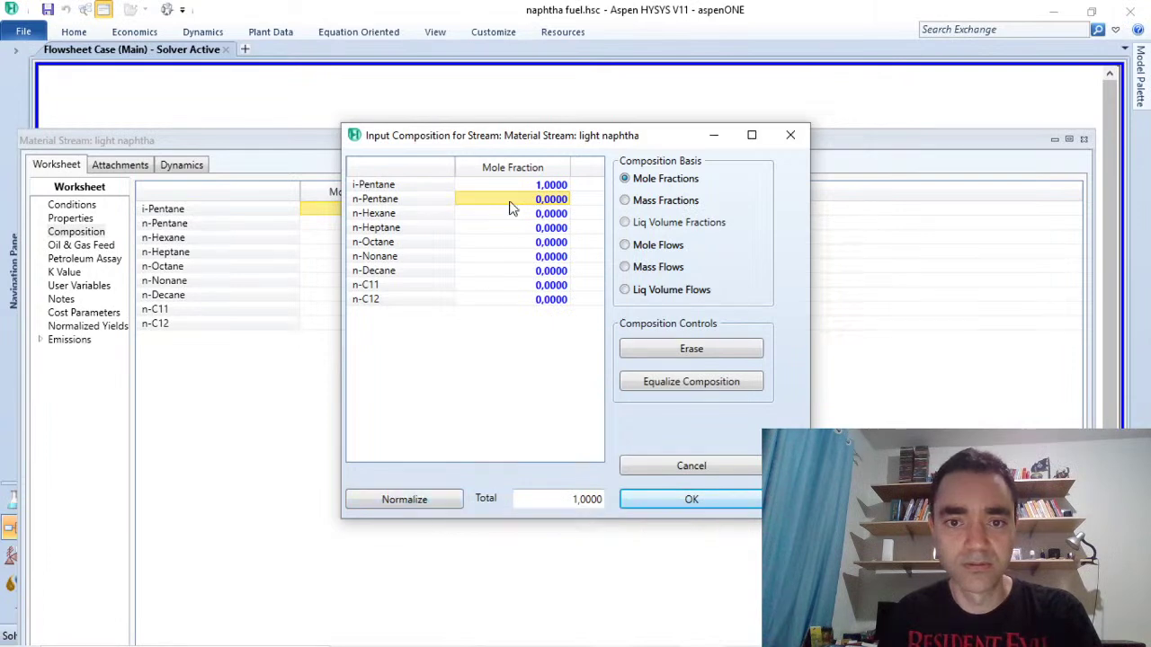
left_click(403, 500)
left_click(694, 389)
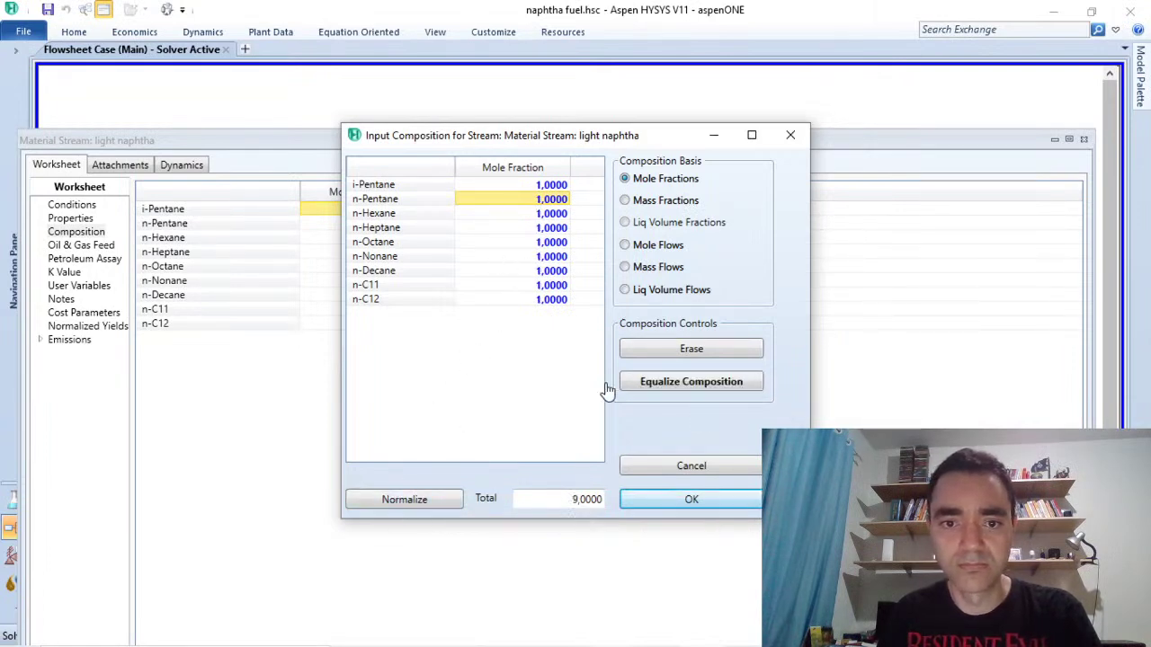
left_click(403, 502)
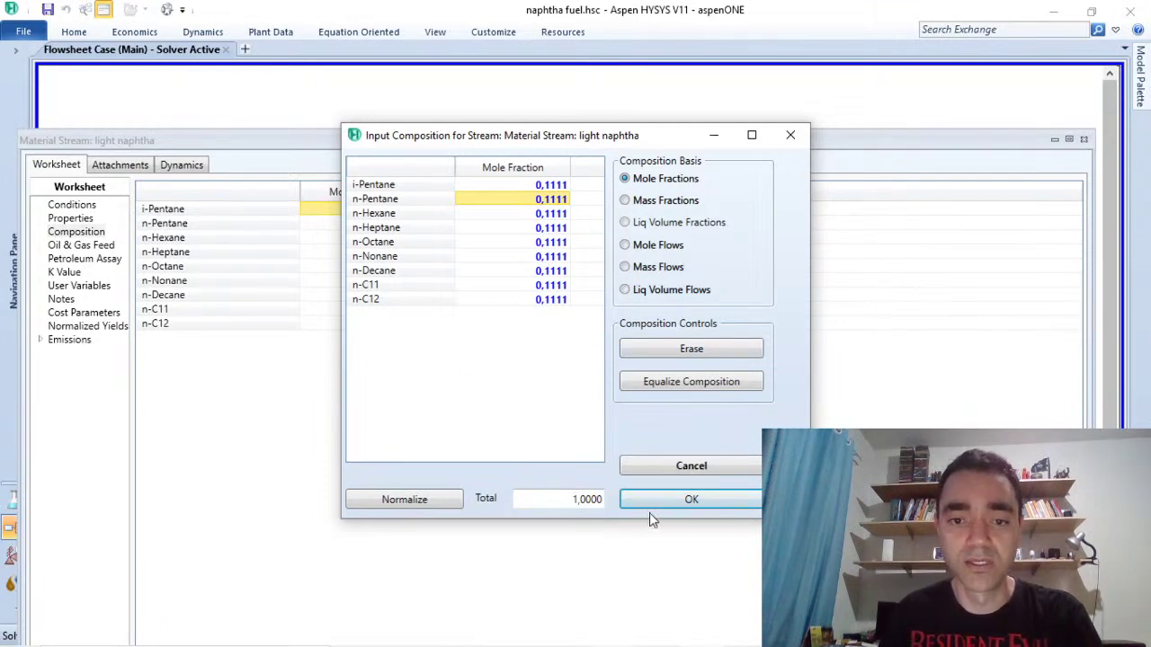
left_click(691, 499)
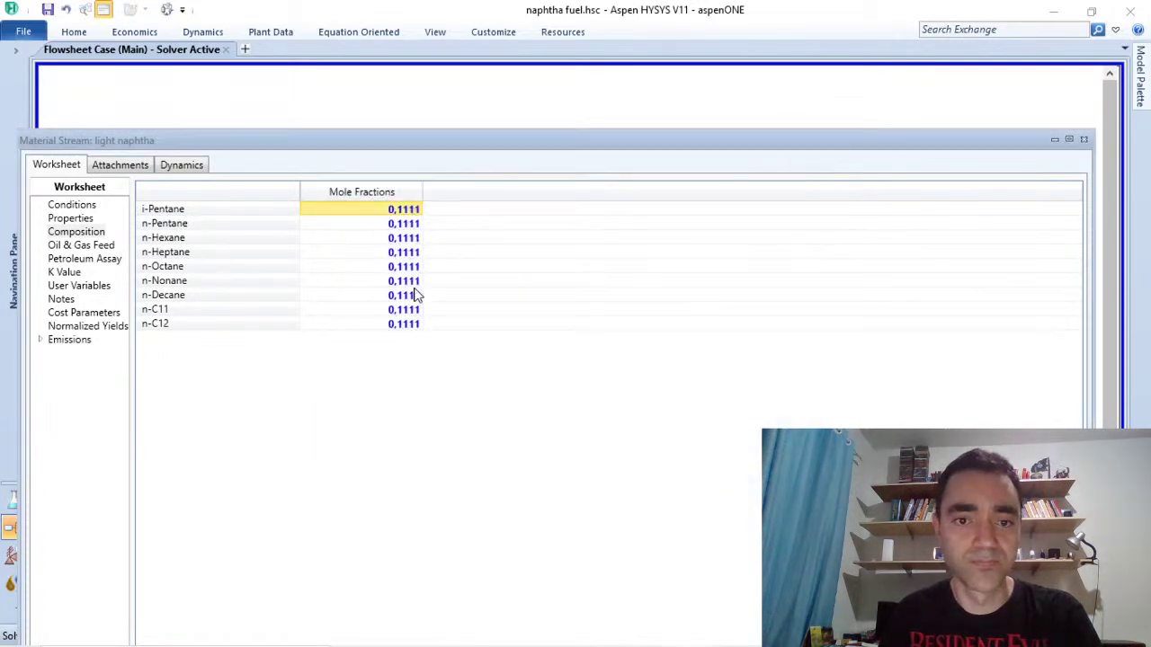
Step: Set the light naphtha conditions to 25 °C, 1.01 bar and a molar flow of 100 kgmole/h, and close the stream
left_click(80, 206)
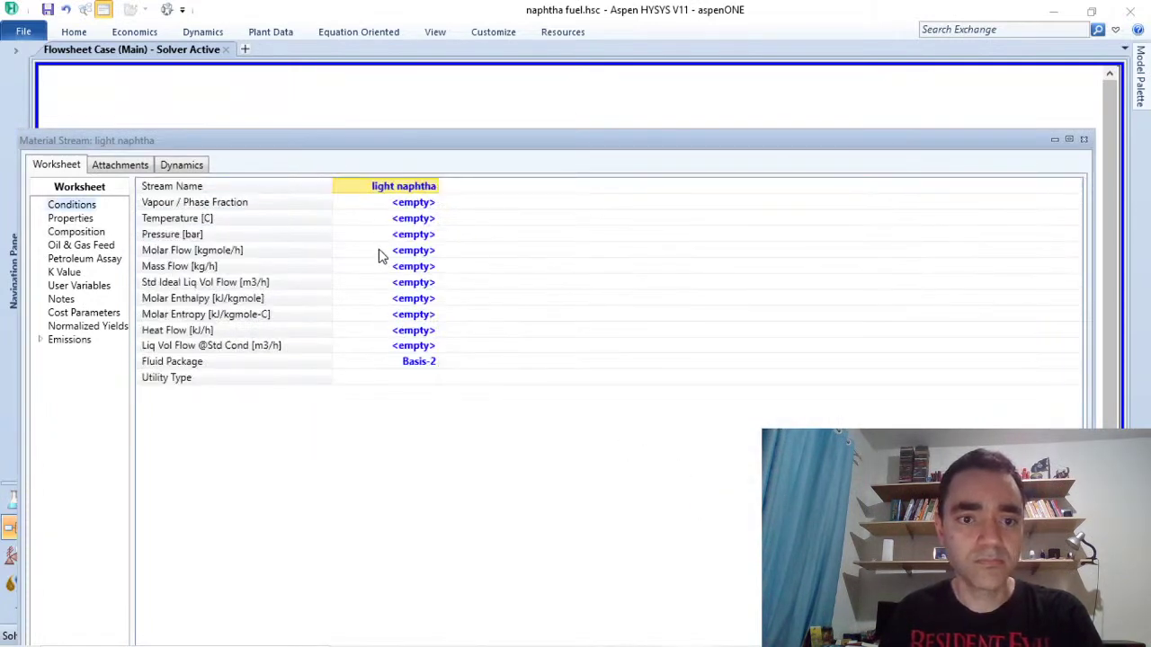
left_click(398, 219)
type("25")
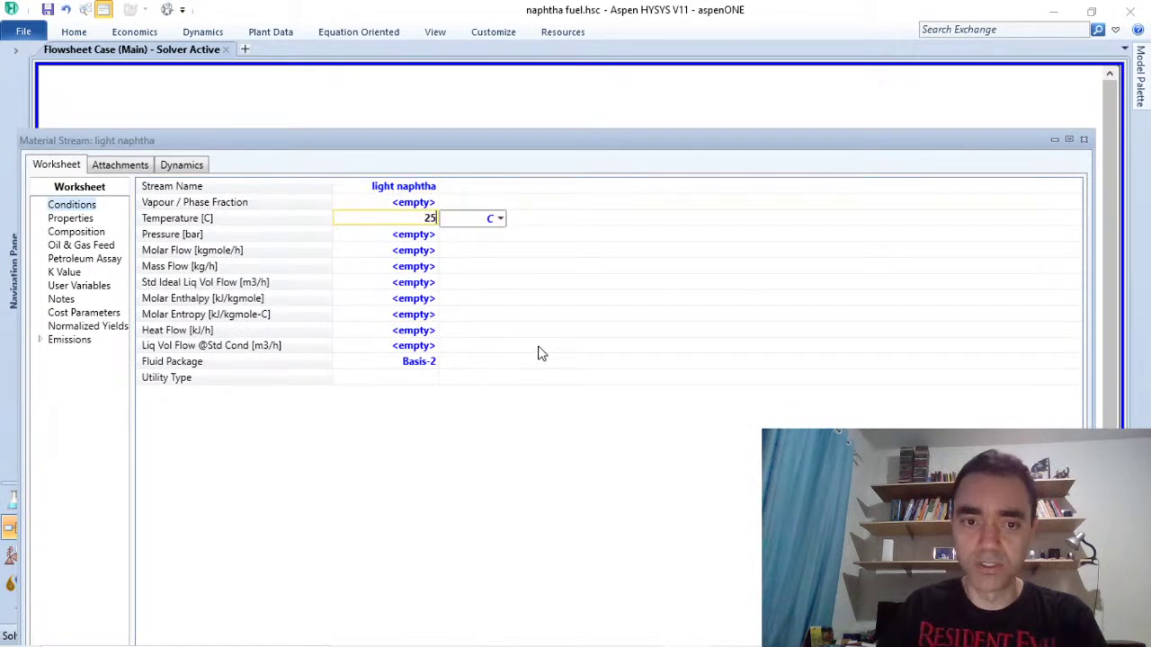
key("Return")
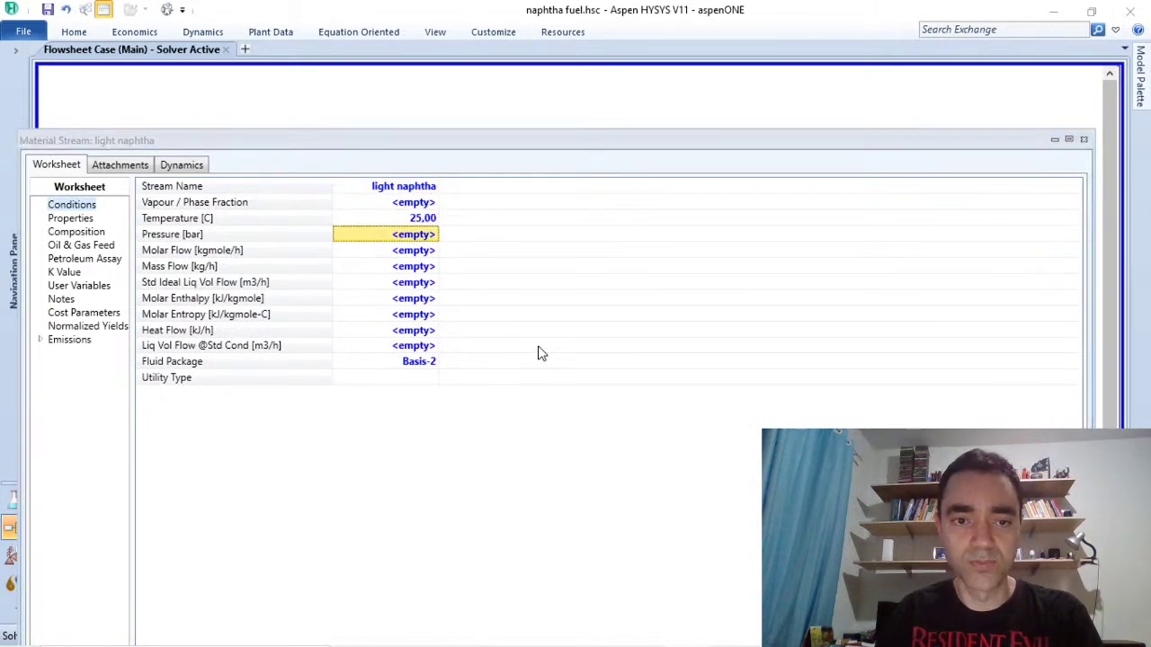
type("1,01")
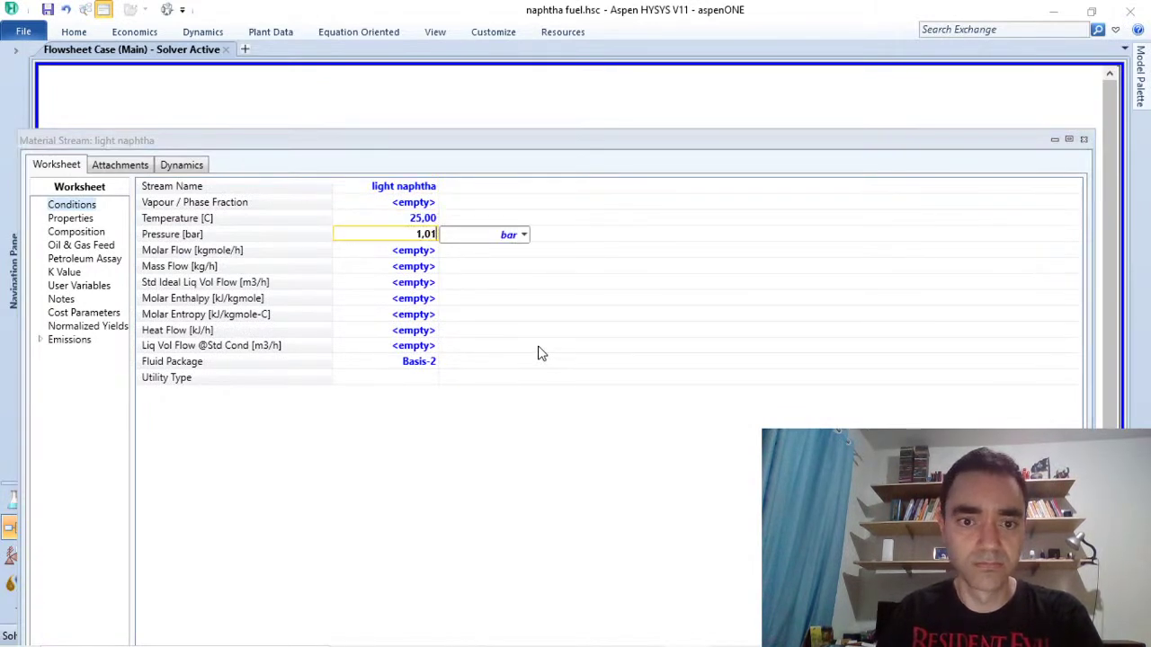
key("Return")
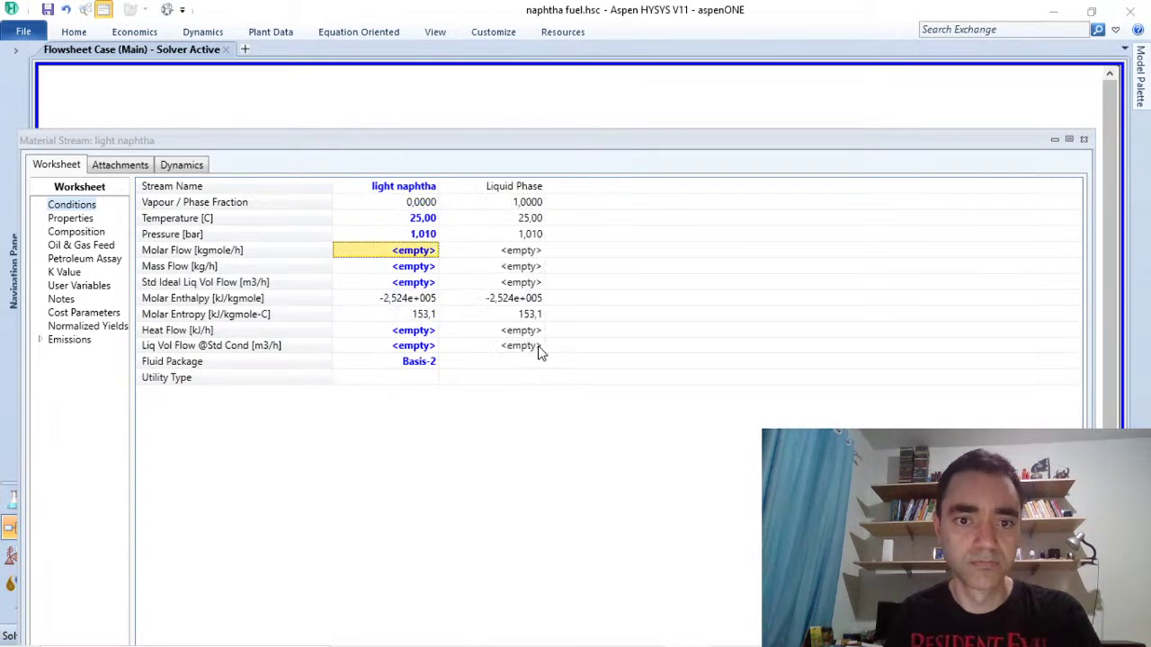
left_click(409, 269)
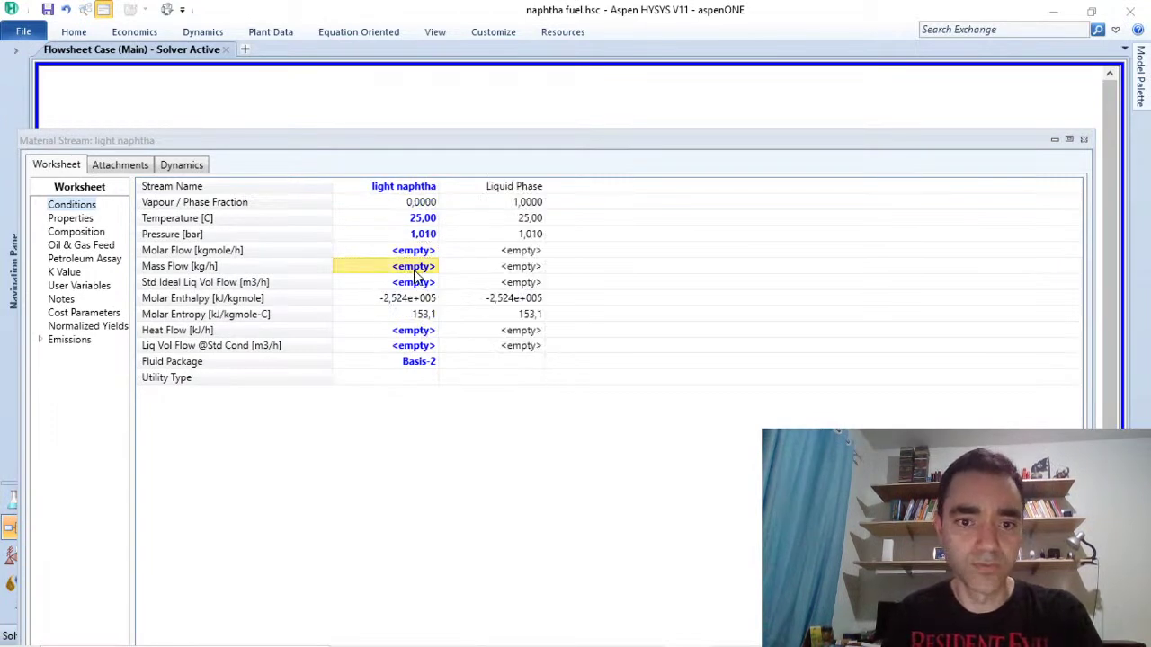
key("Up")
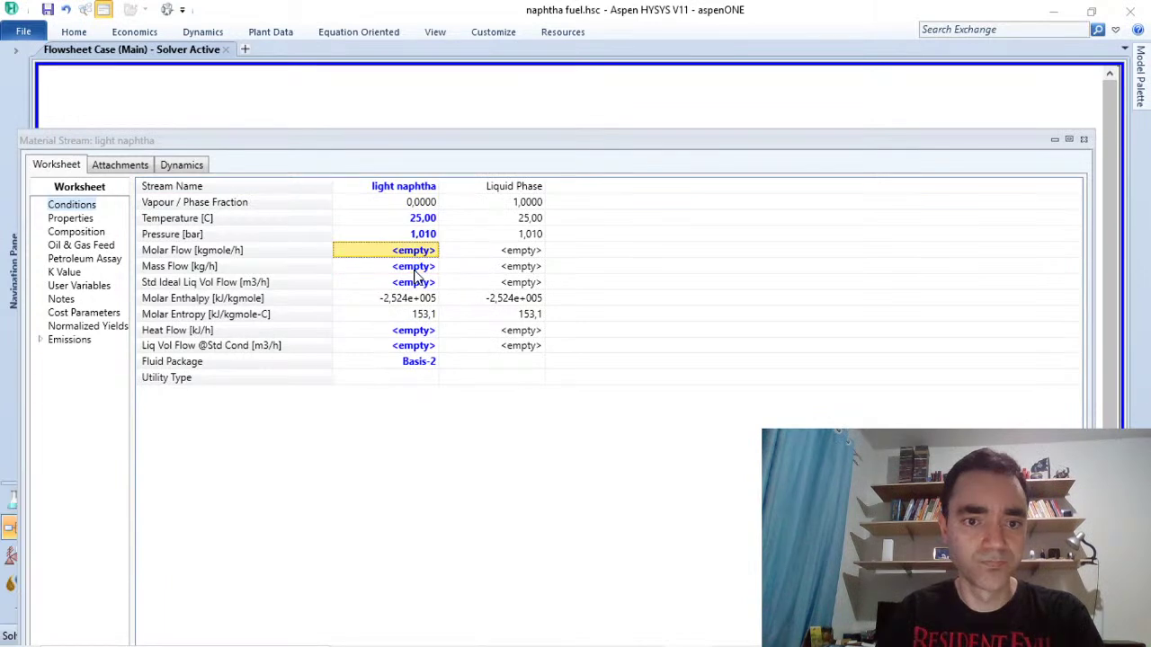
type("100")
key("Return")
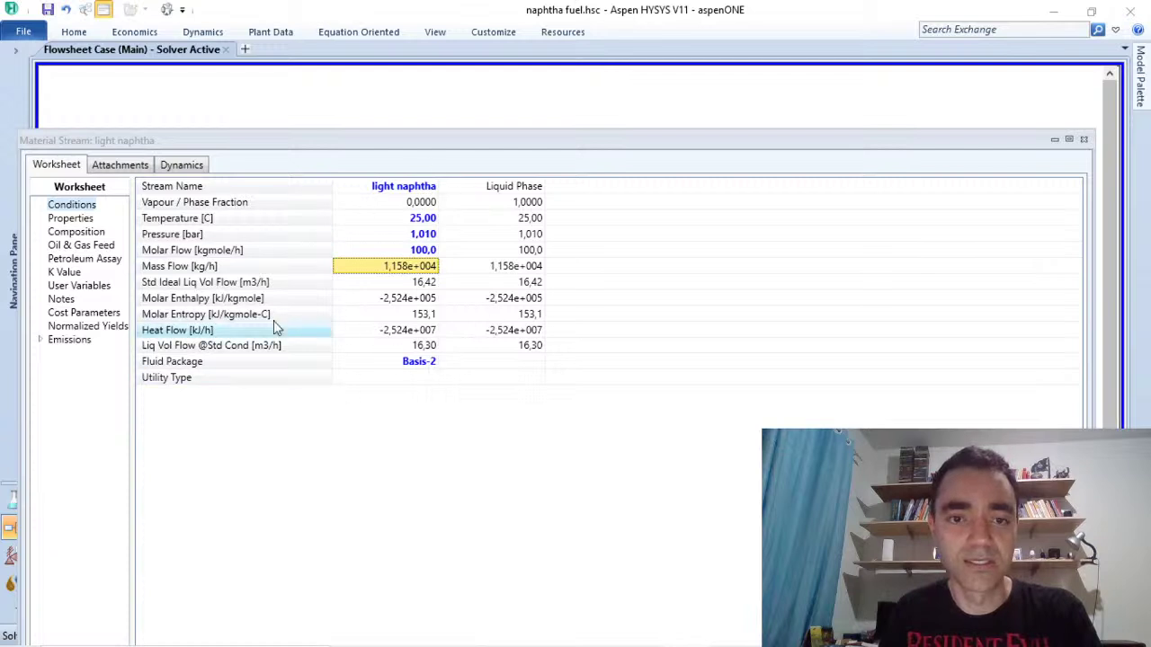
left_click(1084, 139)
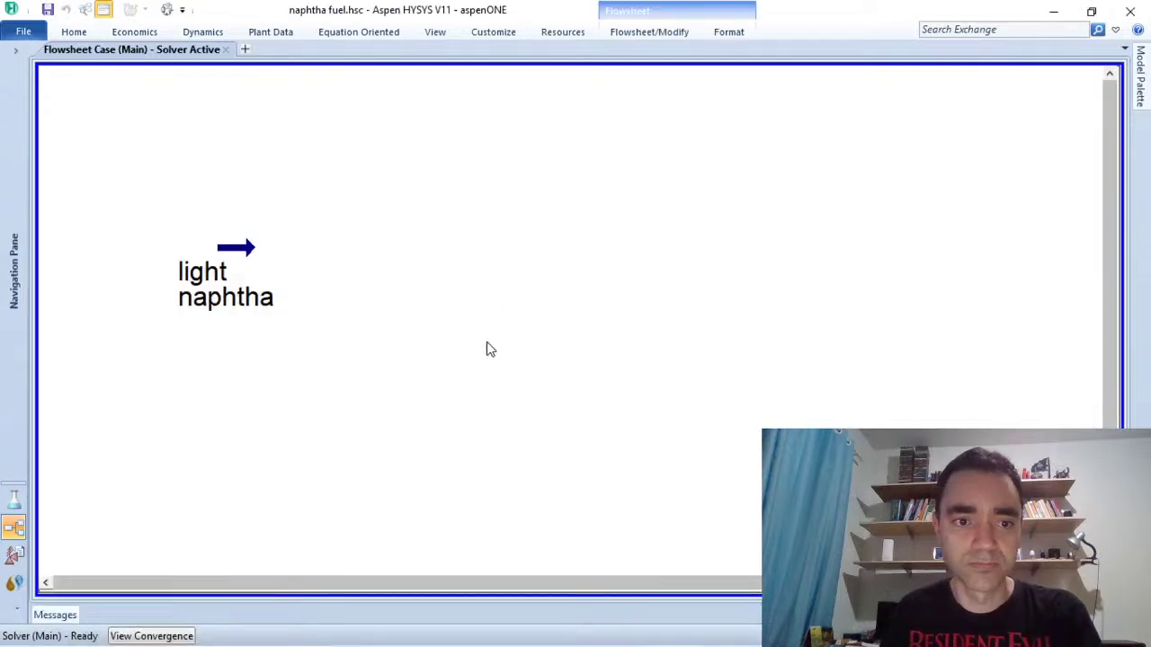
Step: Move the light naphtha stream up and further to the right on the flowsheet
left_click_drag(232, 254, 346, 223)
left_click(468, 401)
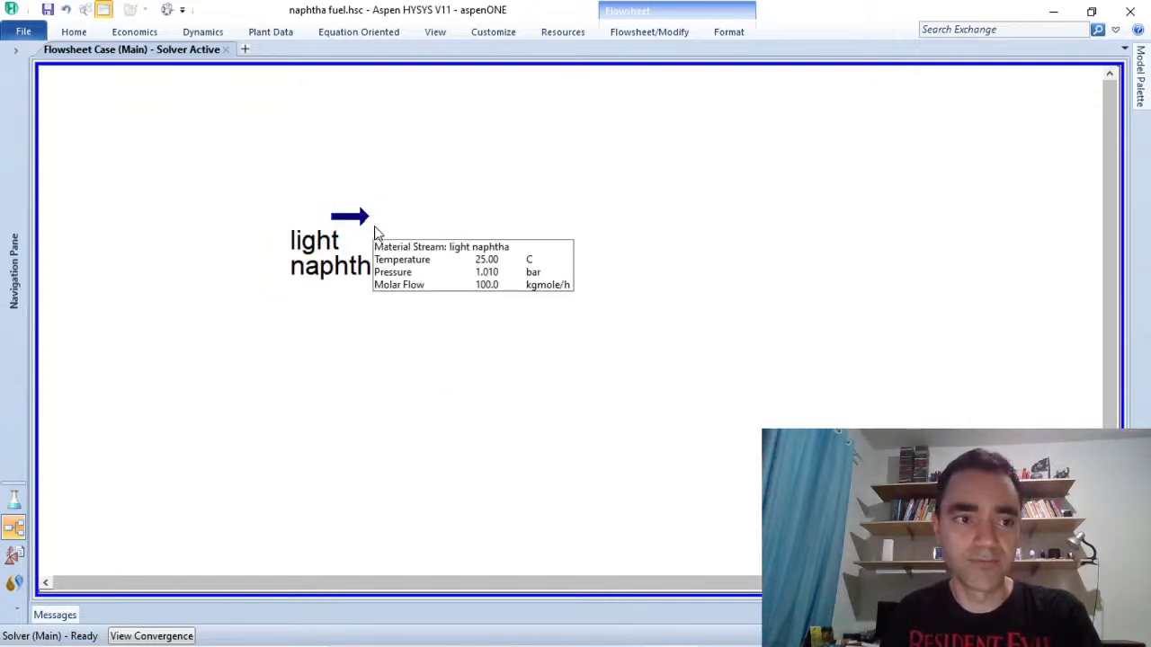
Step: Add a material stream to the flowsheet below light naphtha and name it light naphtha 2
mouse_move(1136, 83)
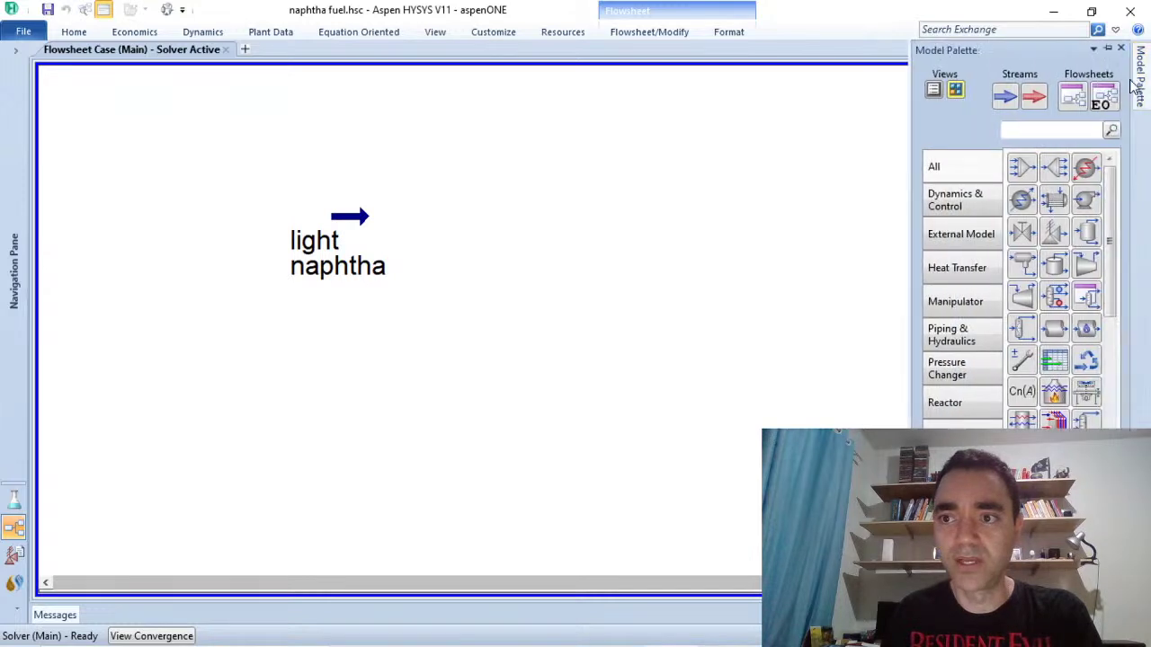
left_click(1003, 106)
left_click(321, 343)
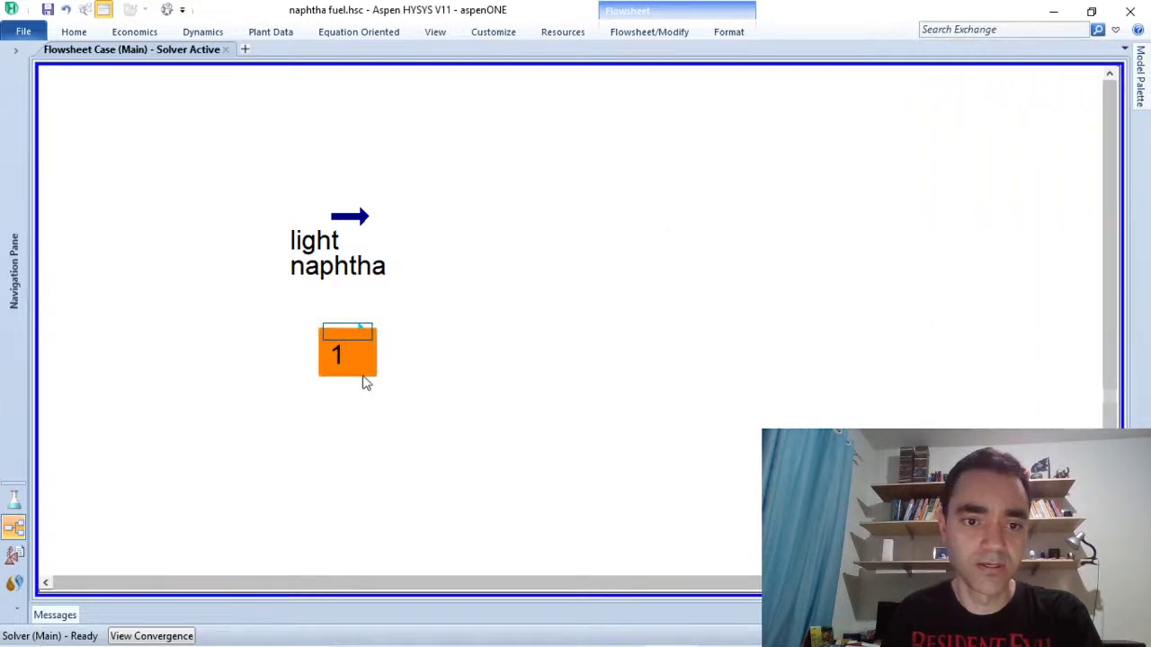
left_click(352, 337)
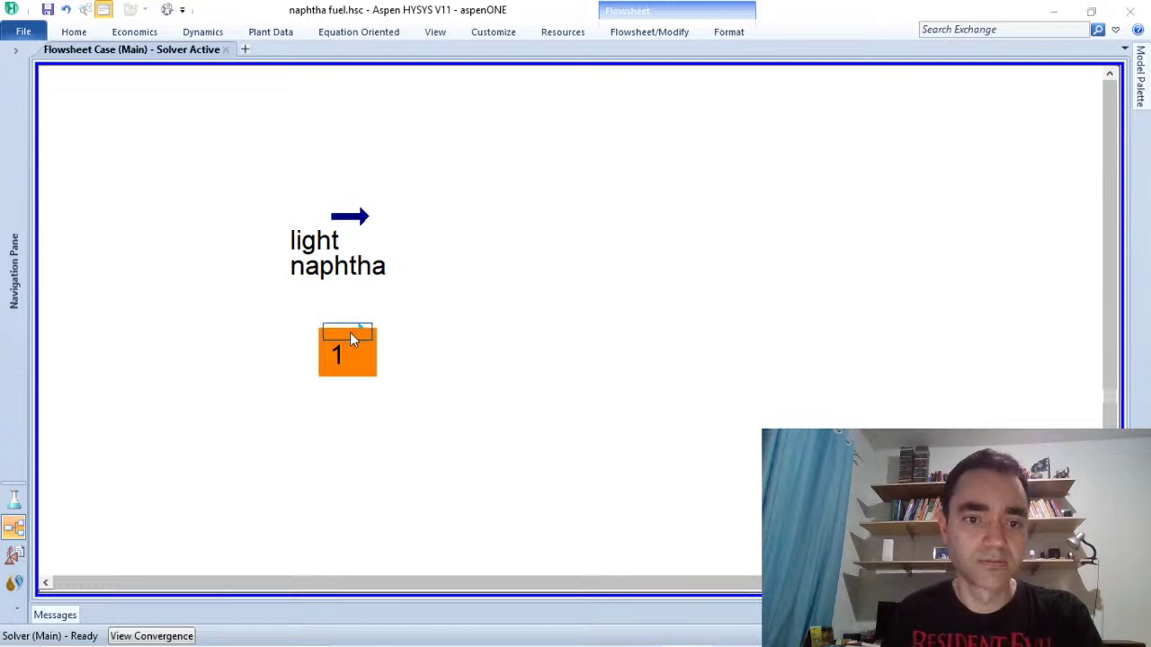
double_click(352, 337)
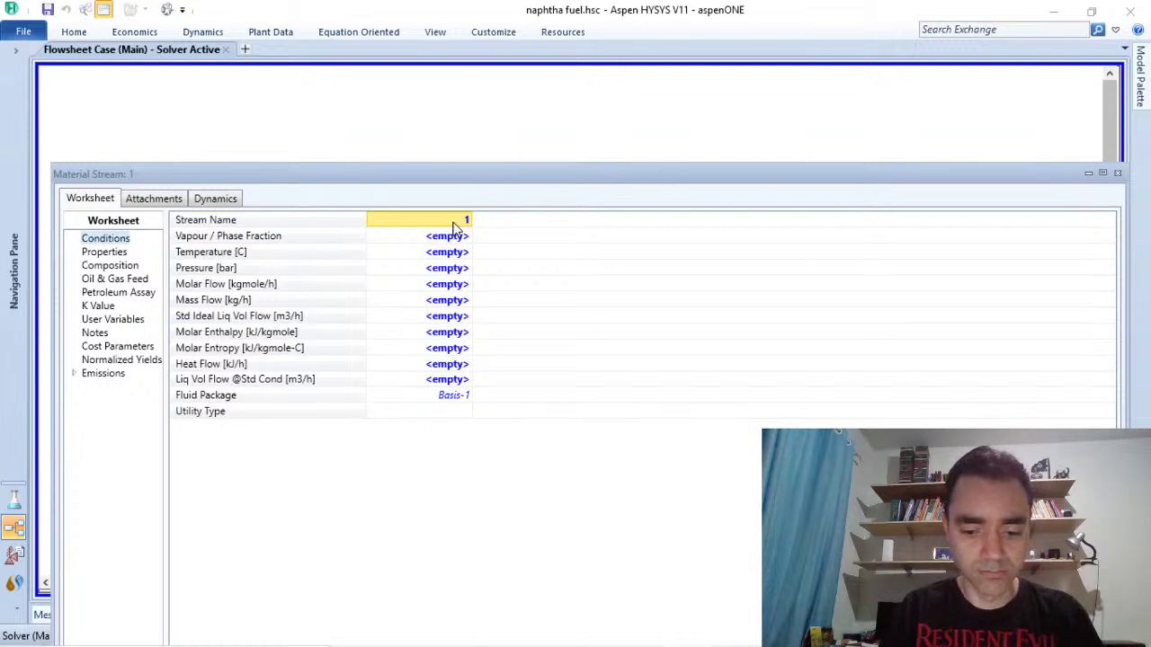
left_click(465, 220)
type("light")
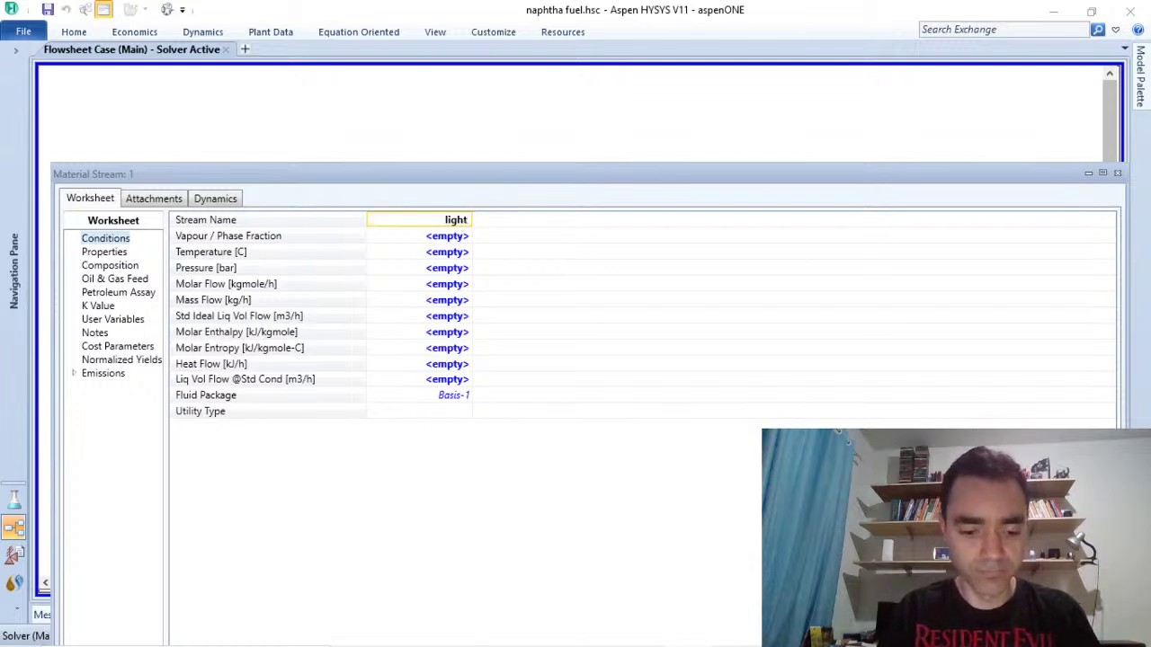
type(" napht")
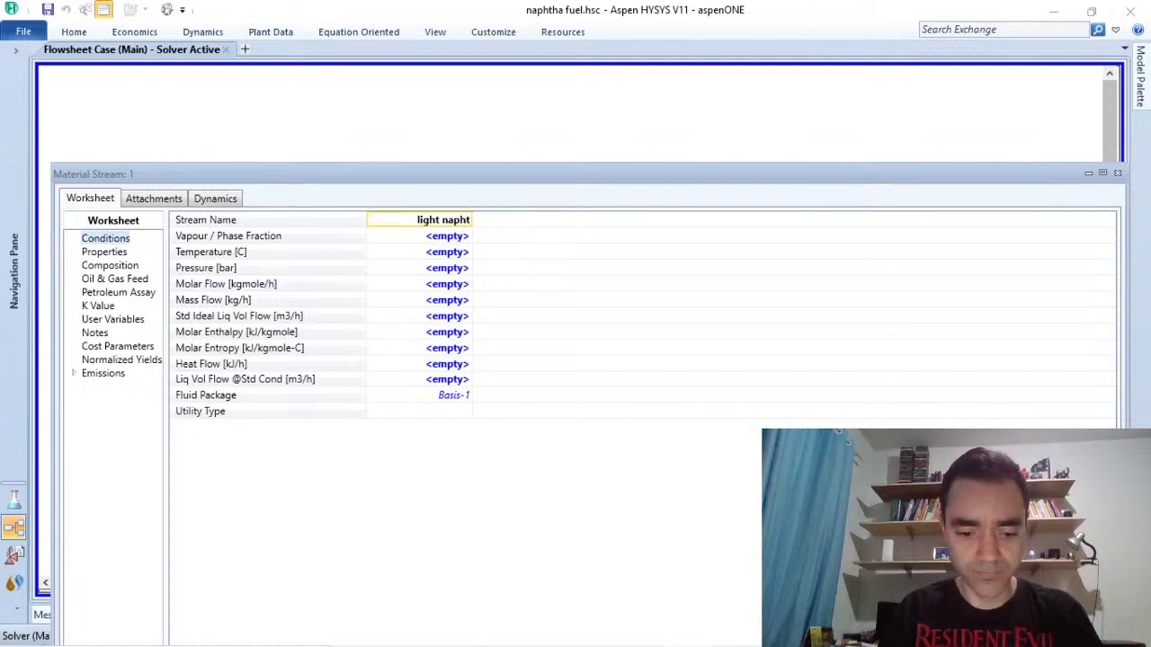
type("ha 2")
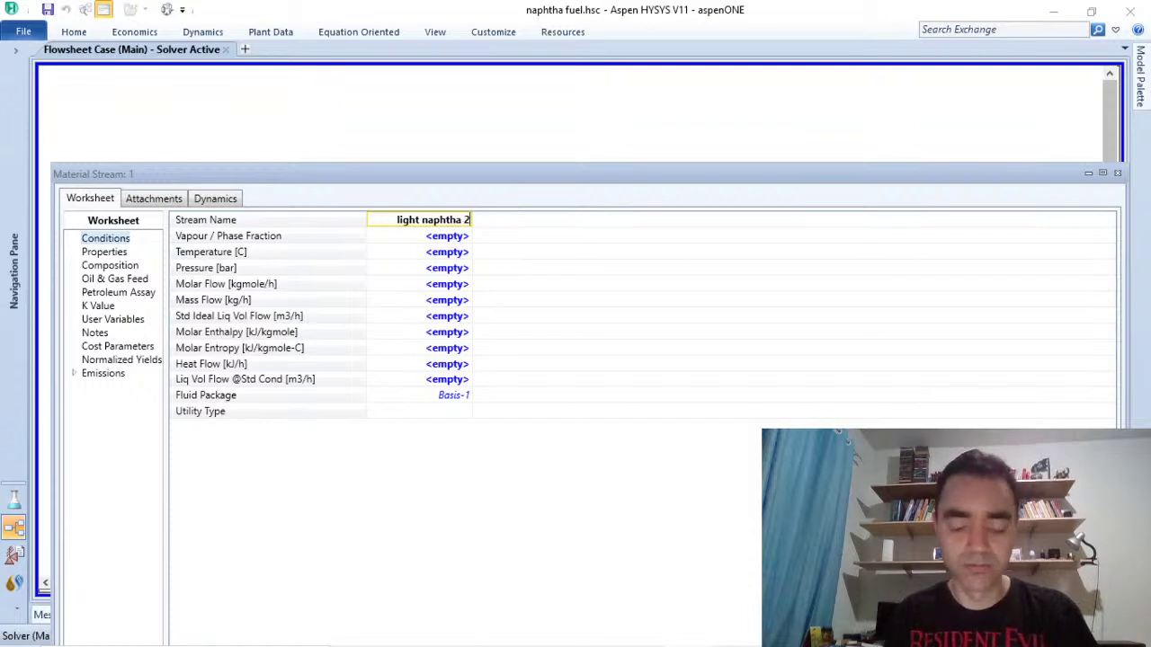
key("Return")
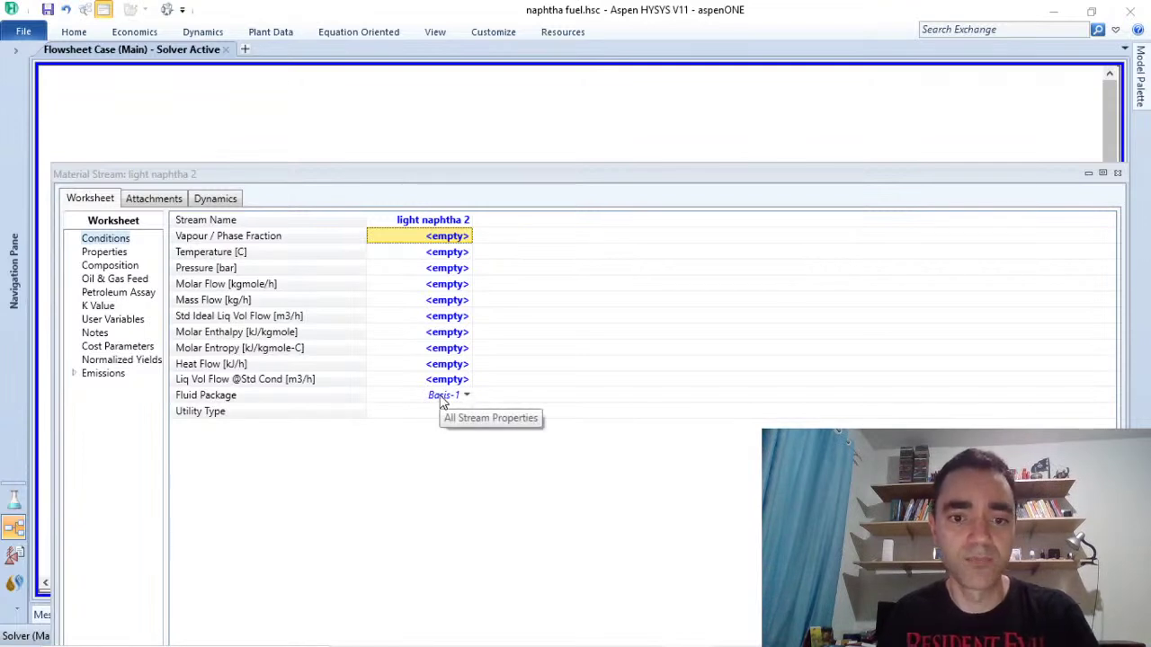
Step: Define the light naphtha 2 composition with equal, normalized mole fractions for every hypothetical component from NBP[2]30* to NBP[2]90*
left_click(107, 269)
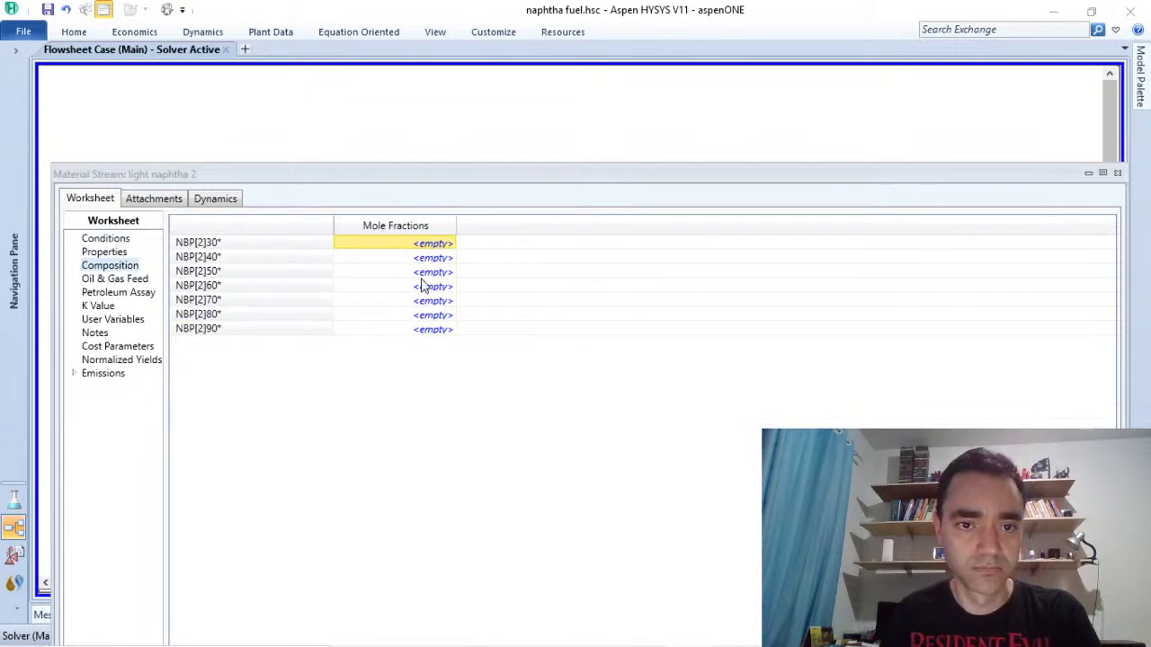
type("1")
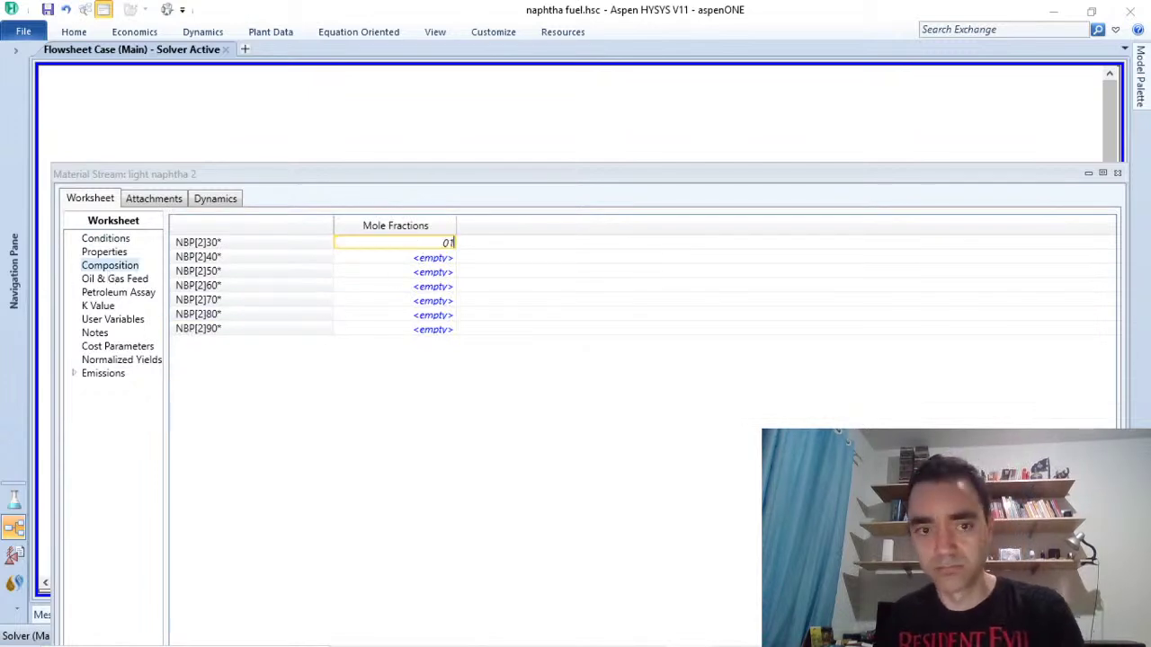
key("Return")
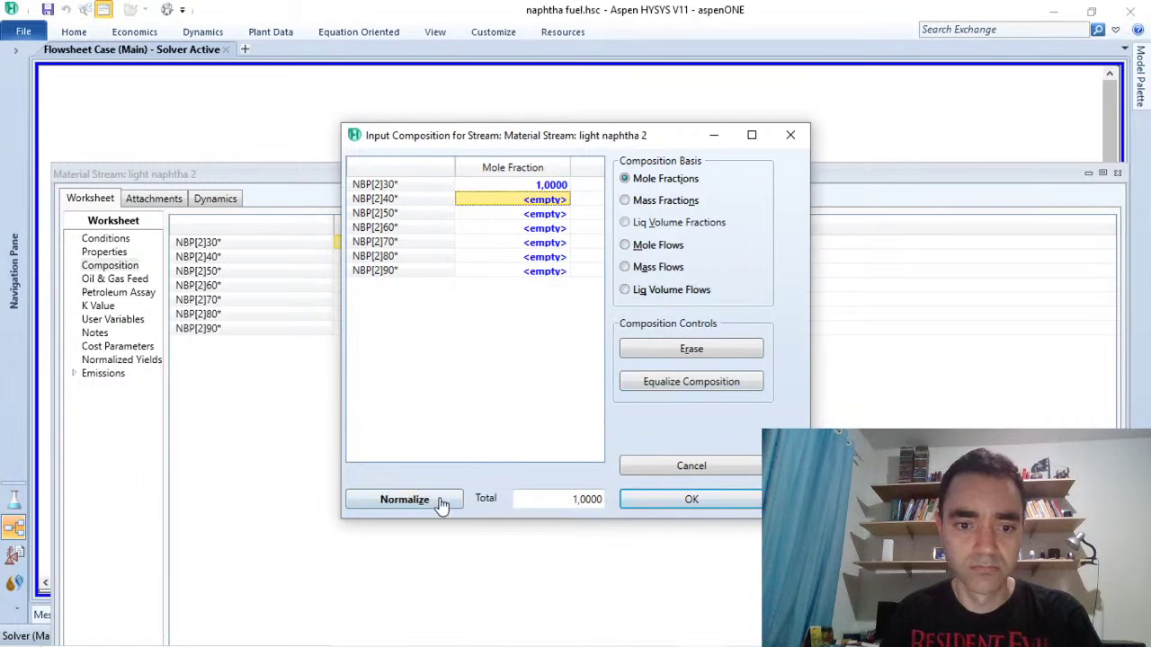
left_click(675, 385)
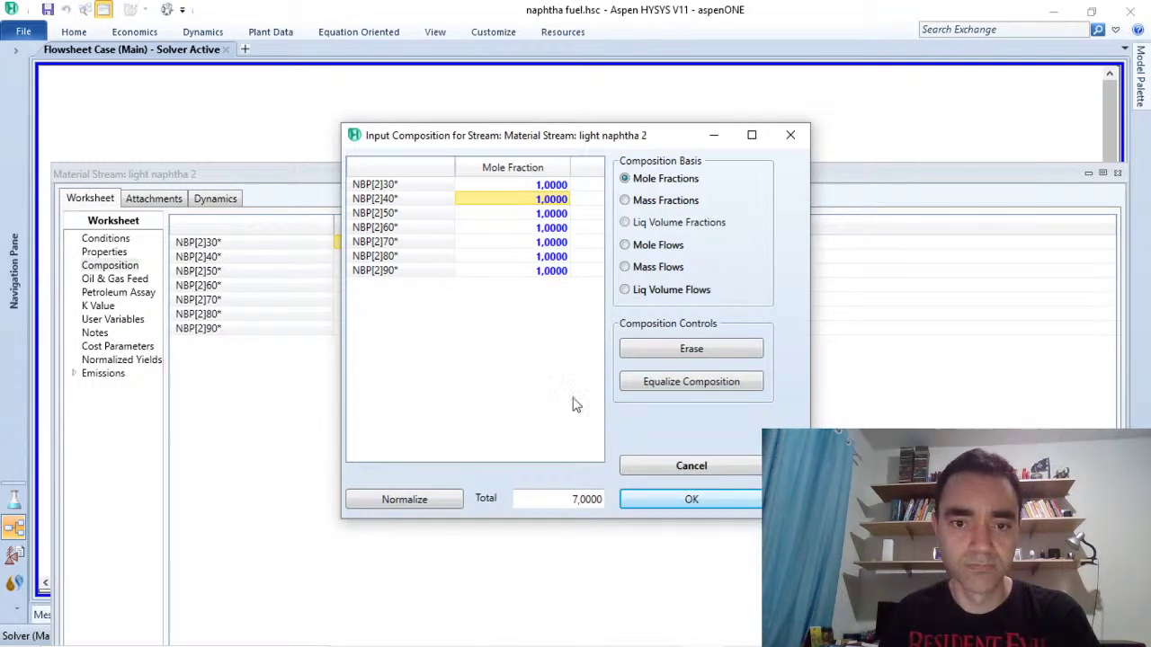
left_click(417, 500)
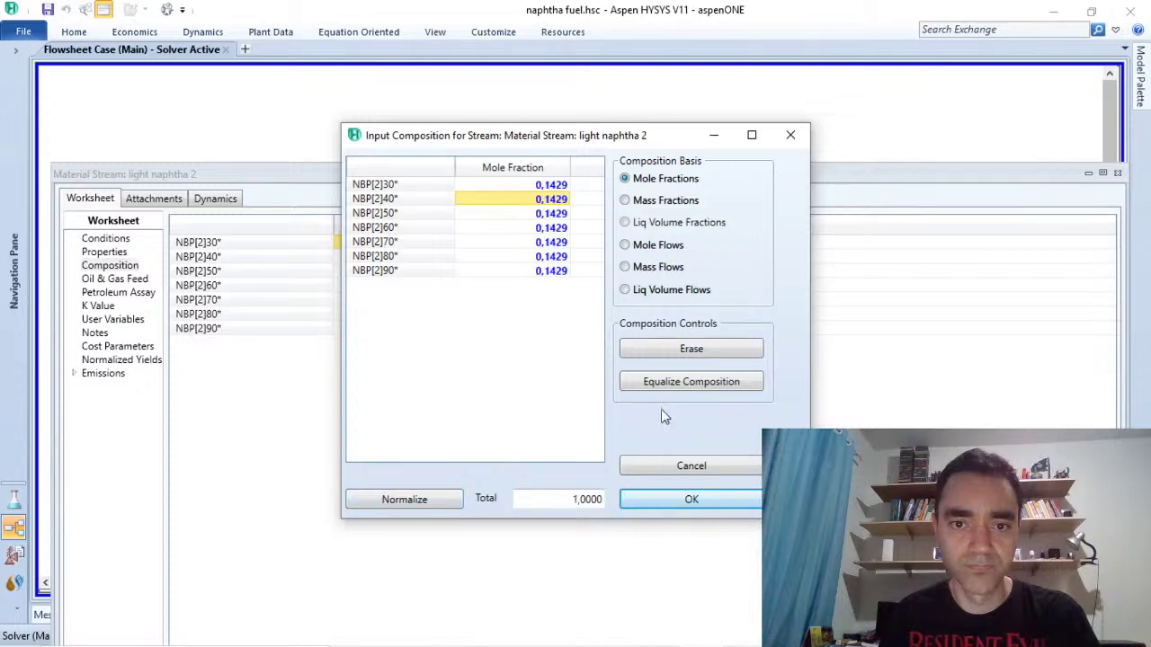
left_click(691, 500)
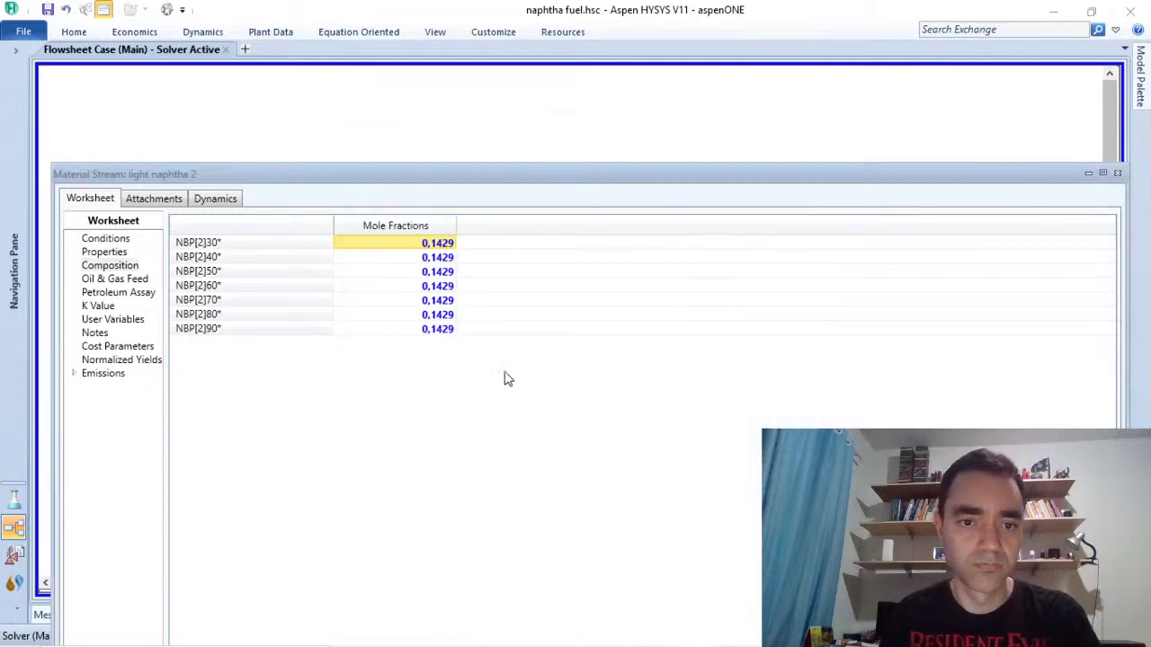
Step: Set the light naphtha 2 conditions to 25 °C, 1.01 bar and a molar flow of 100 kgmole/h, and close the stream
left_click(108, 239)
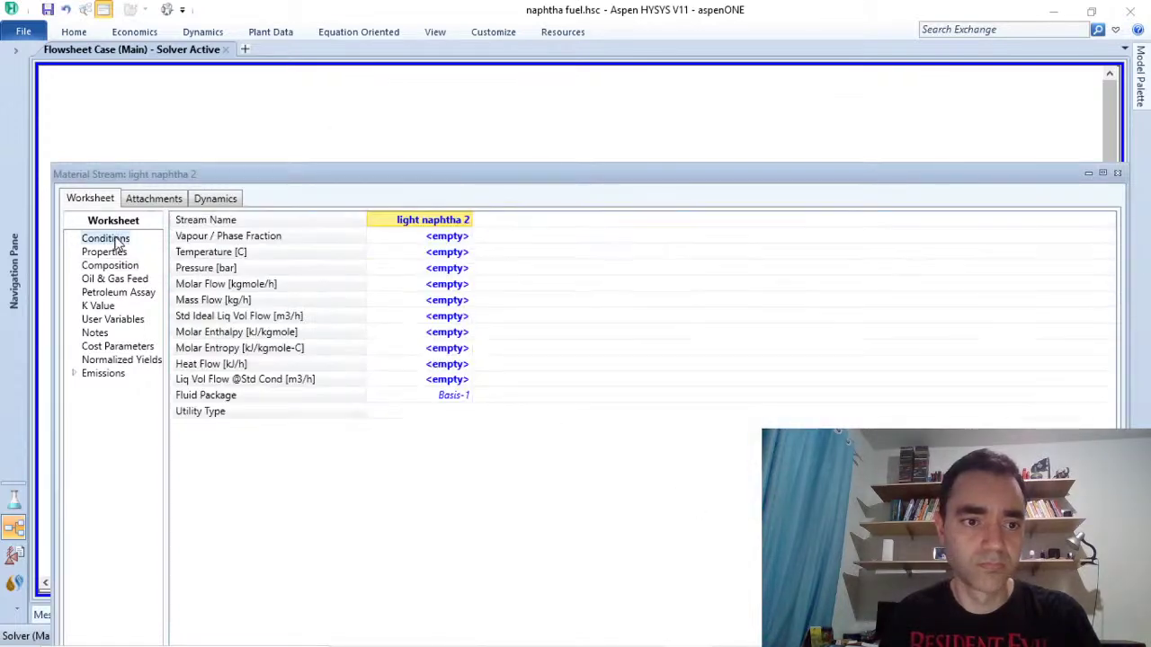
left_click(440, 254)
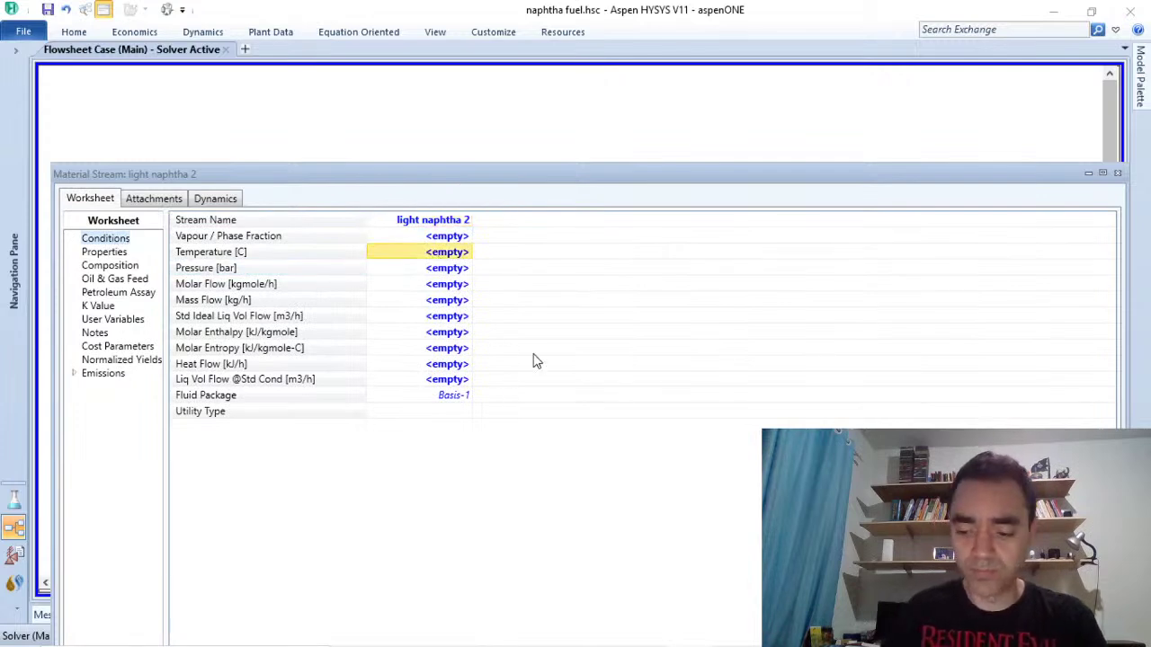
type("25")
key("Return")
type("1")
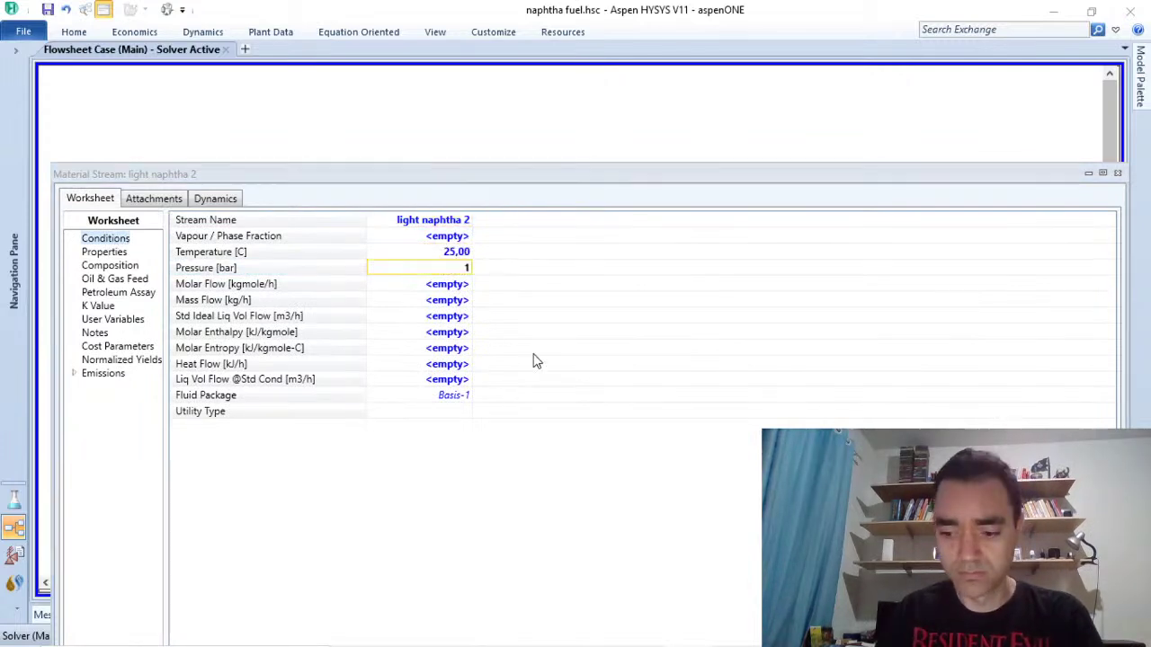
type(",010")
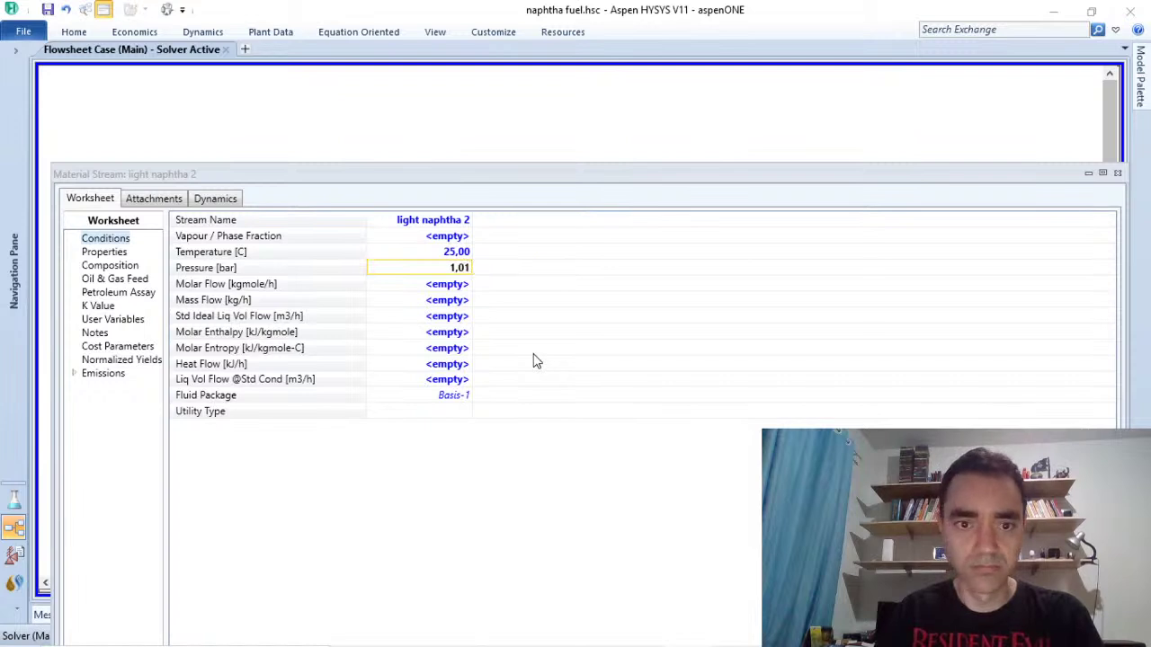
key("Return")
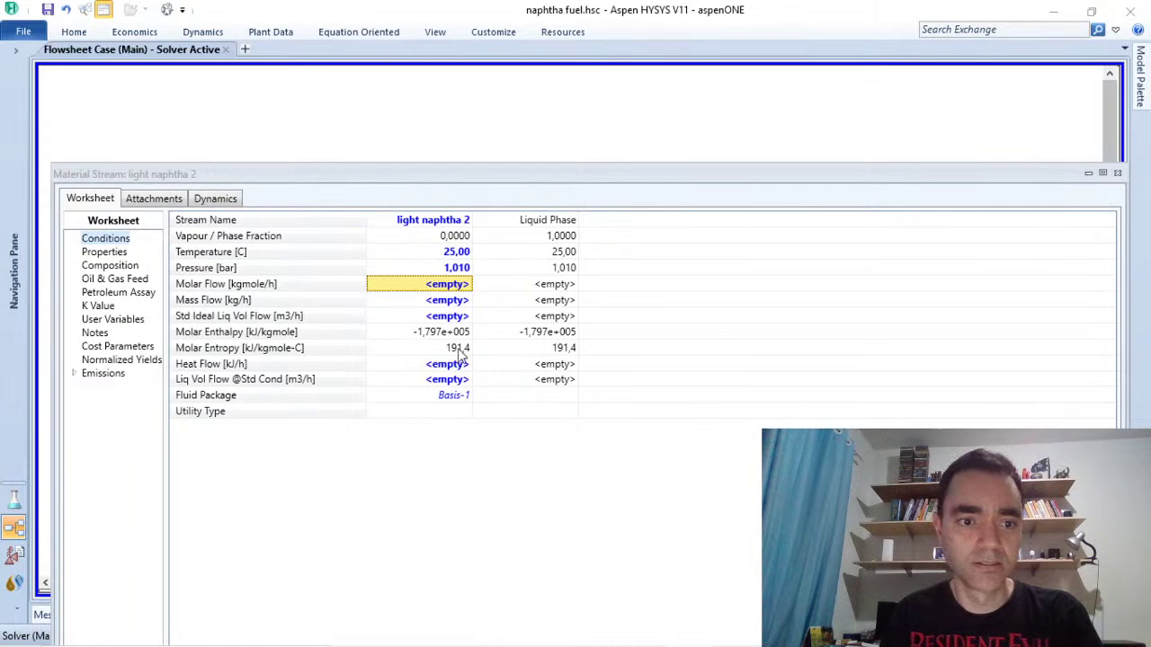
type("100")
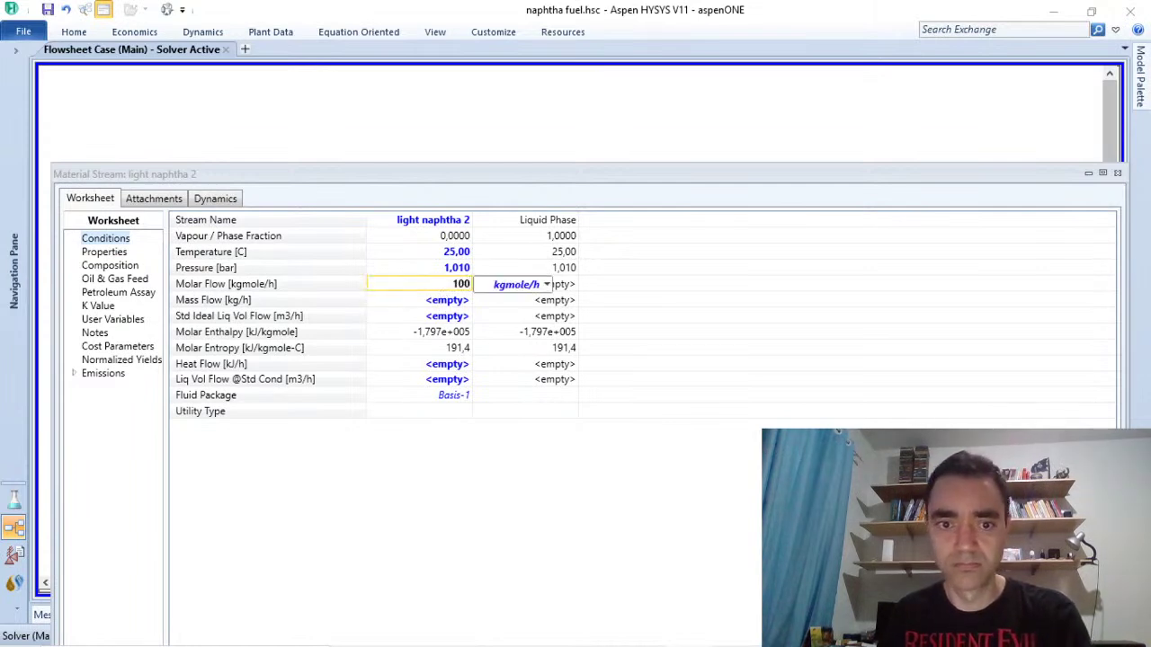
key("Return")
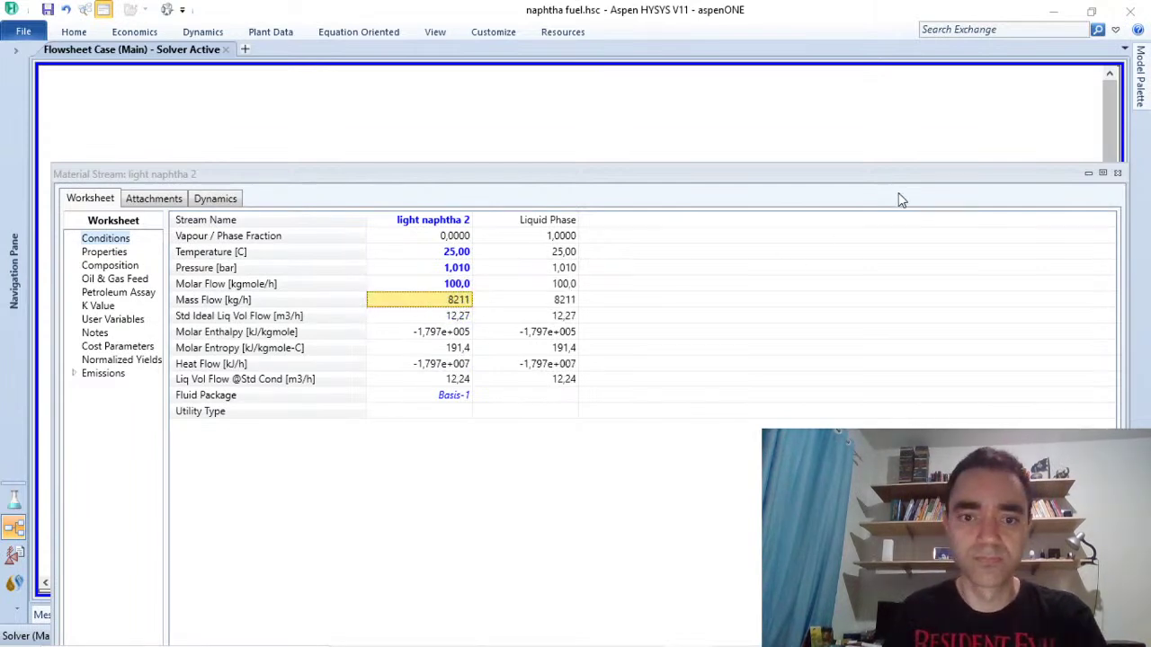
left_click_drag(1025, 183, 993, 147)
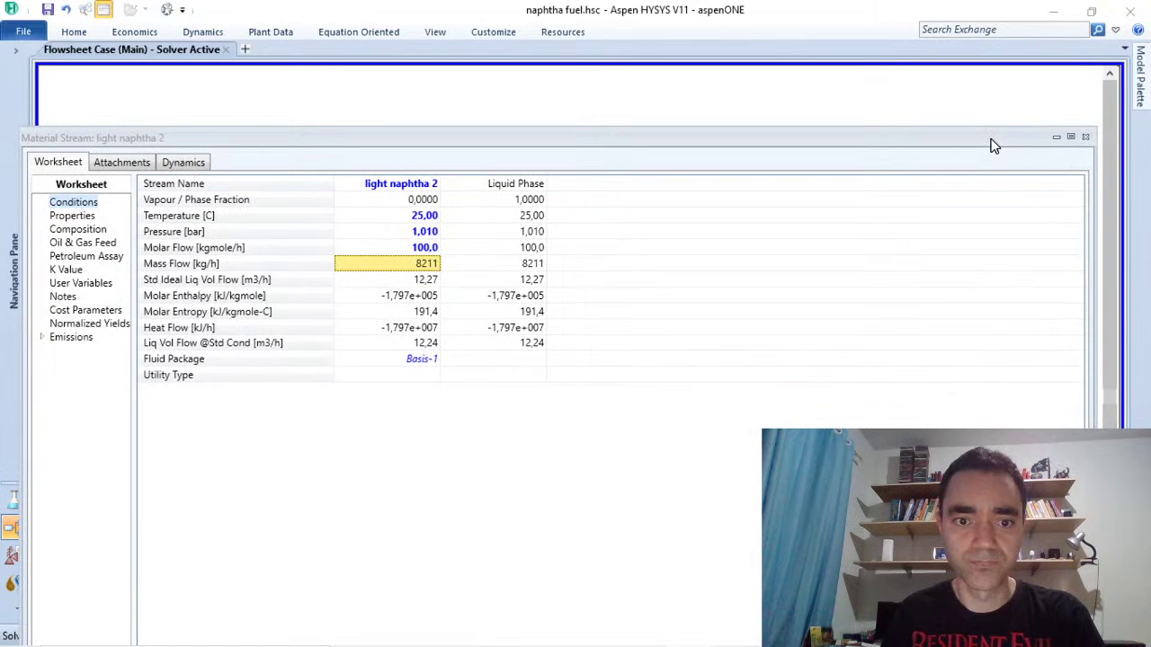
left_click(1086, 137)
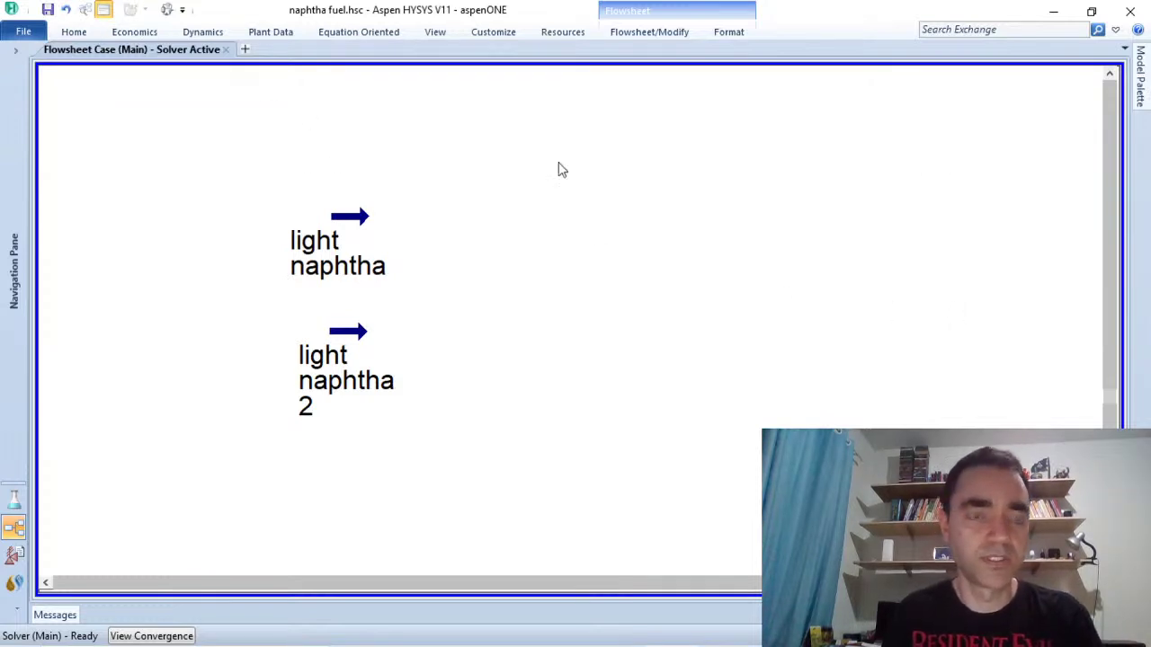
Step: Place a third material stream on the flowsheet below light naphtha 2 and open its worksheet
left_click(1140, 77)
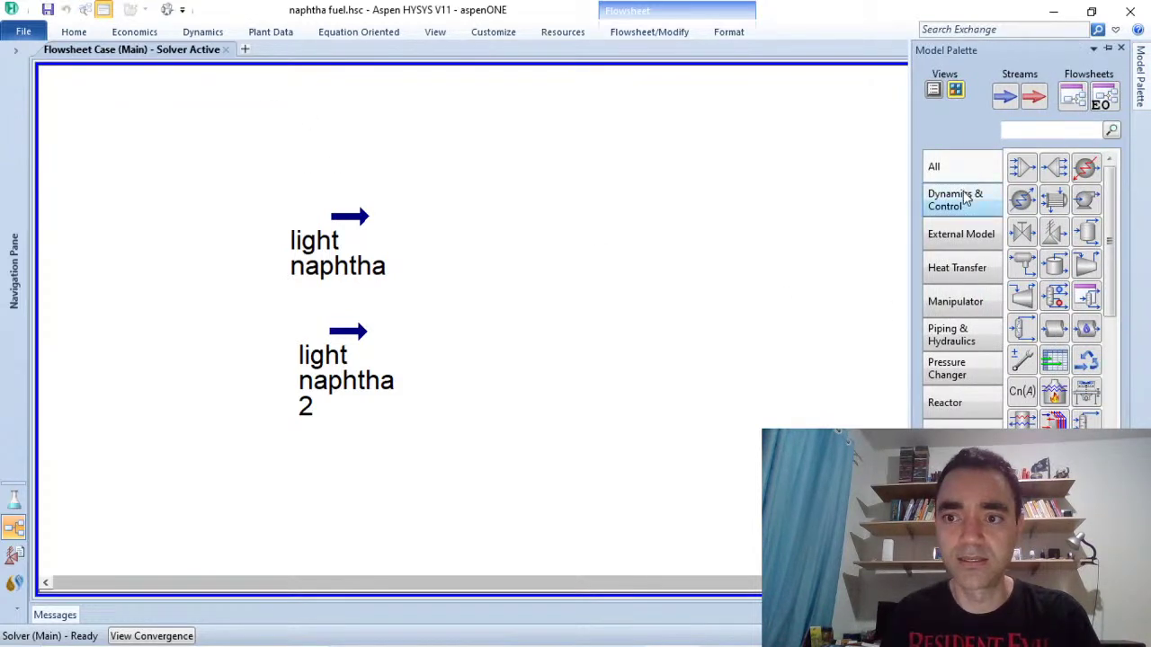
left_click(1007, 99)
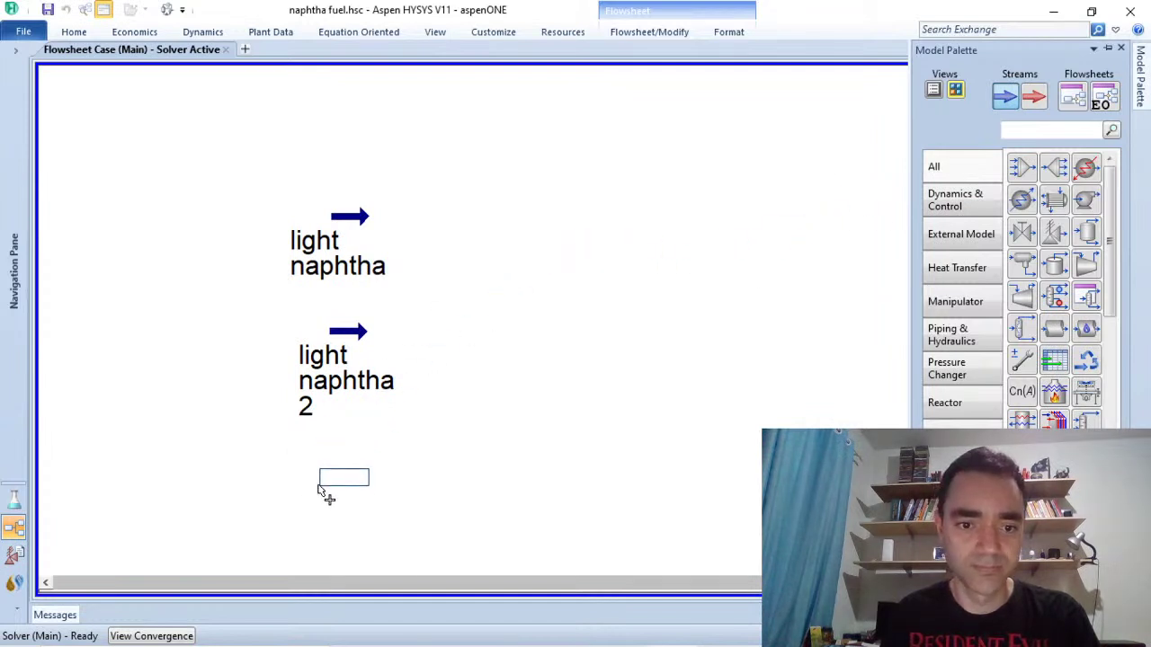
left_click(335, 495)
double_click(341, 479)
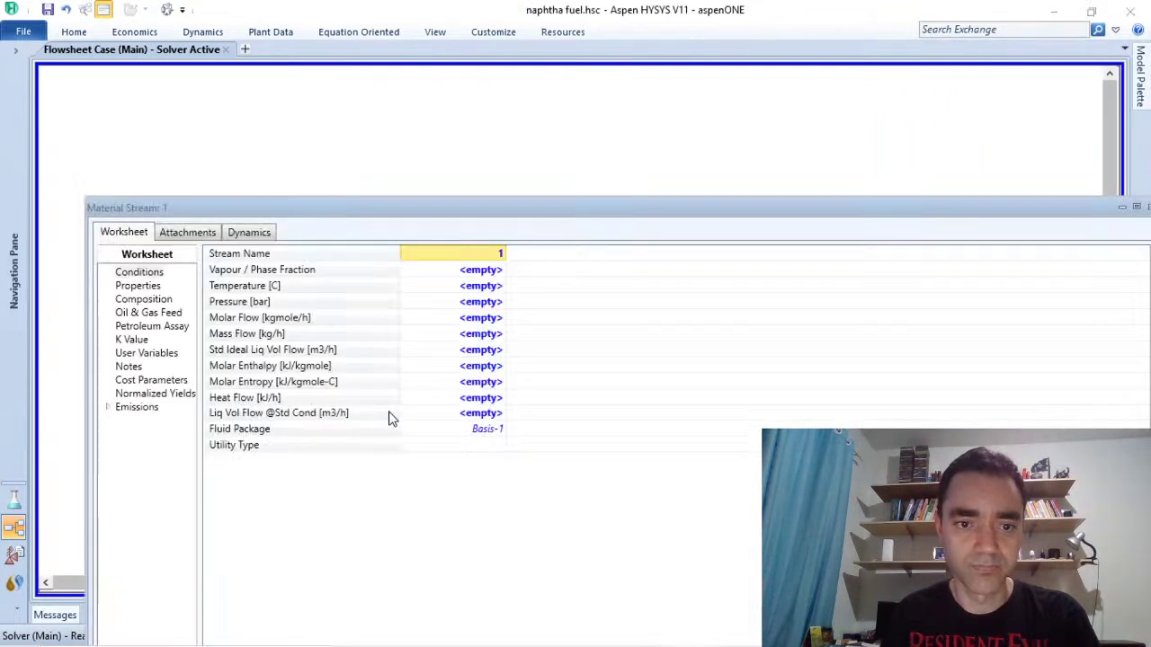
Step: Name the new stream heavy naphtha and assign it the Basis-3 fluid package
left_click(488, 272)
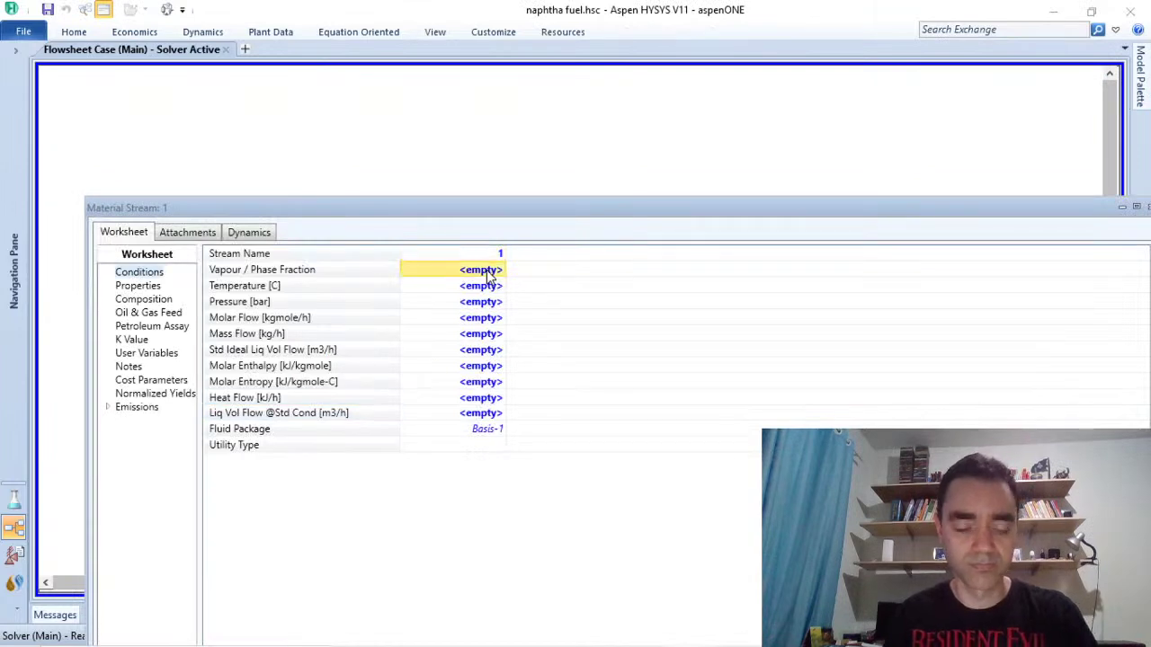
left_click(487, 258)
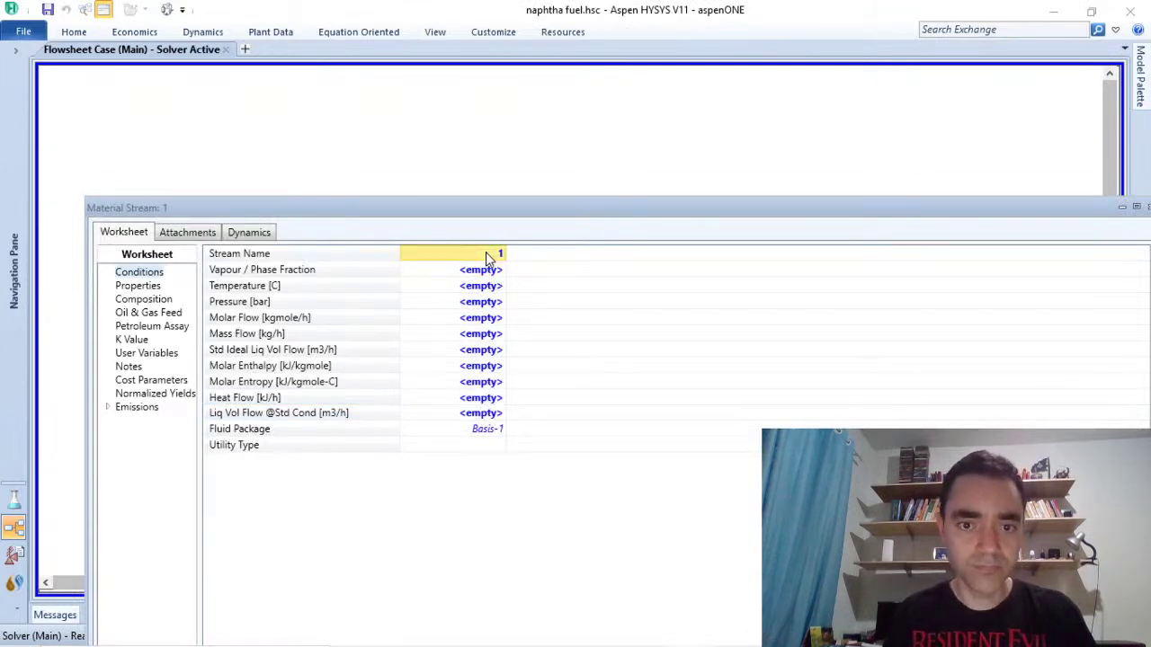
type("heavy na")
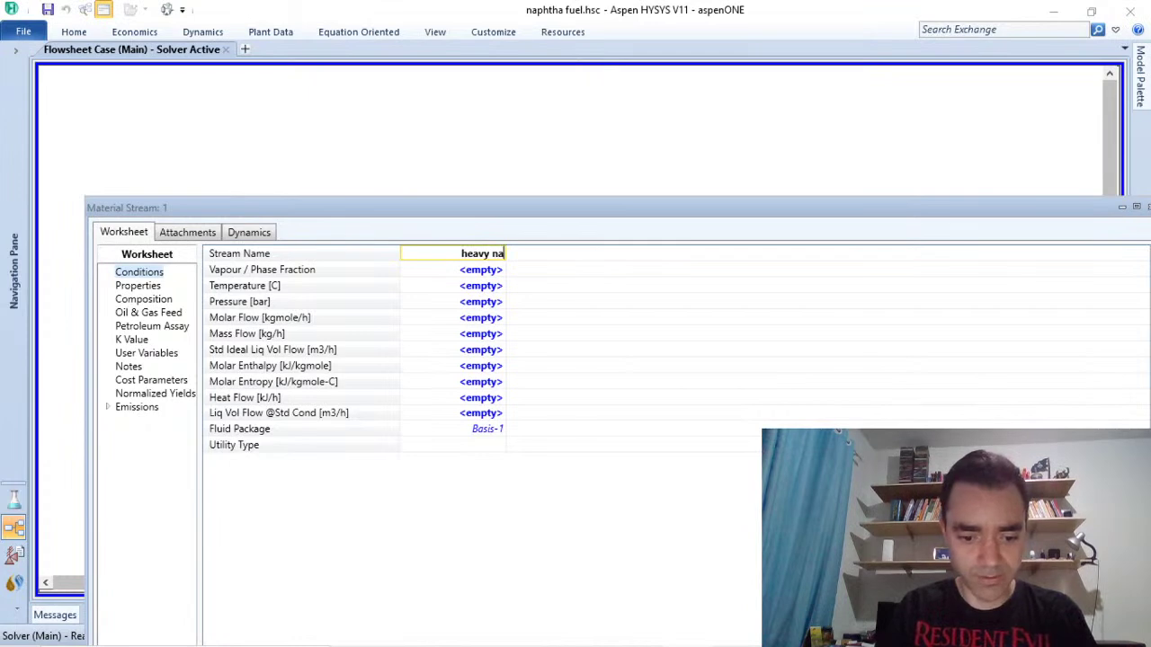
type("phtha")
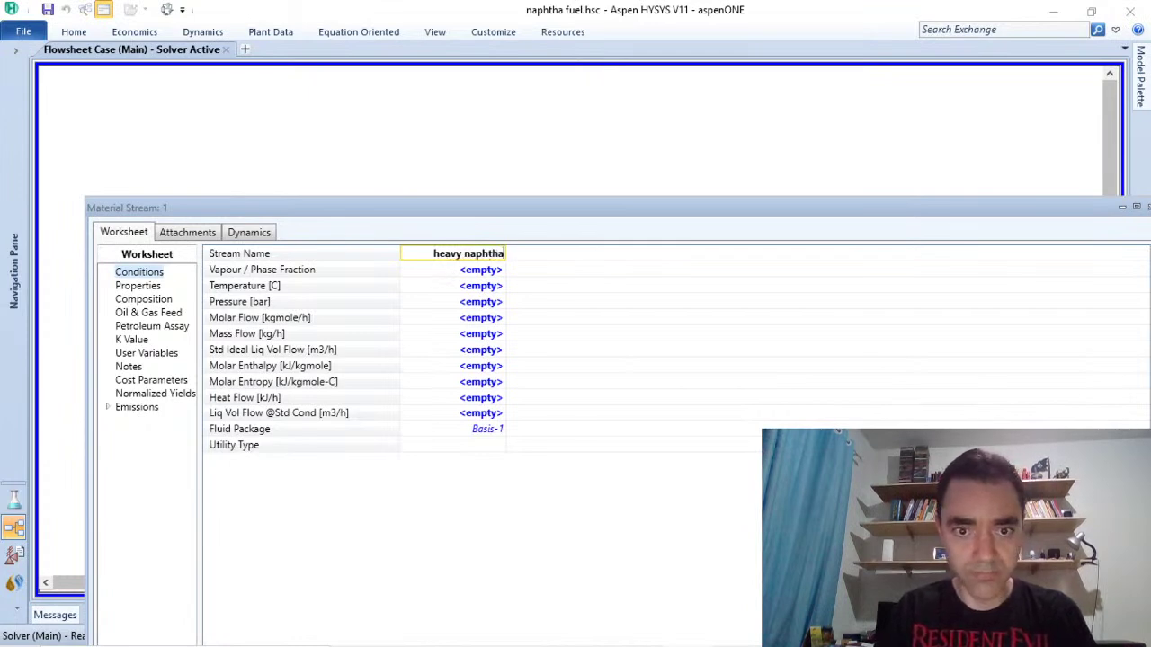
key("Return")
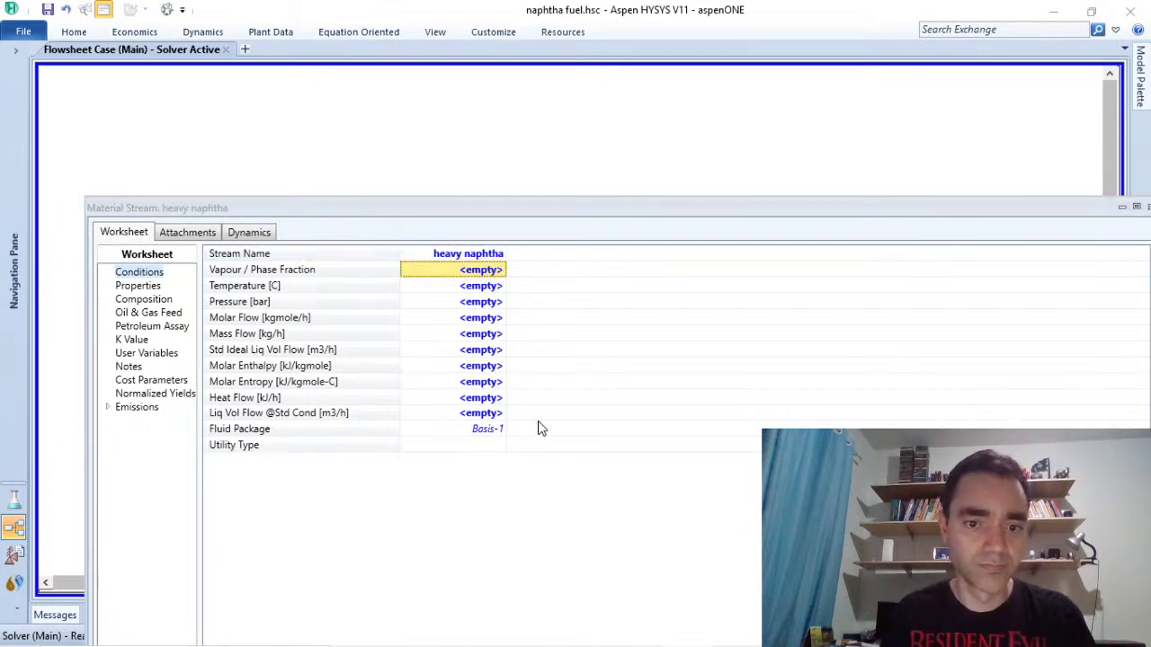
left_click(502, 429)
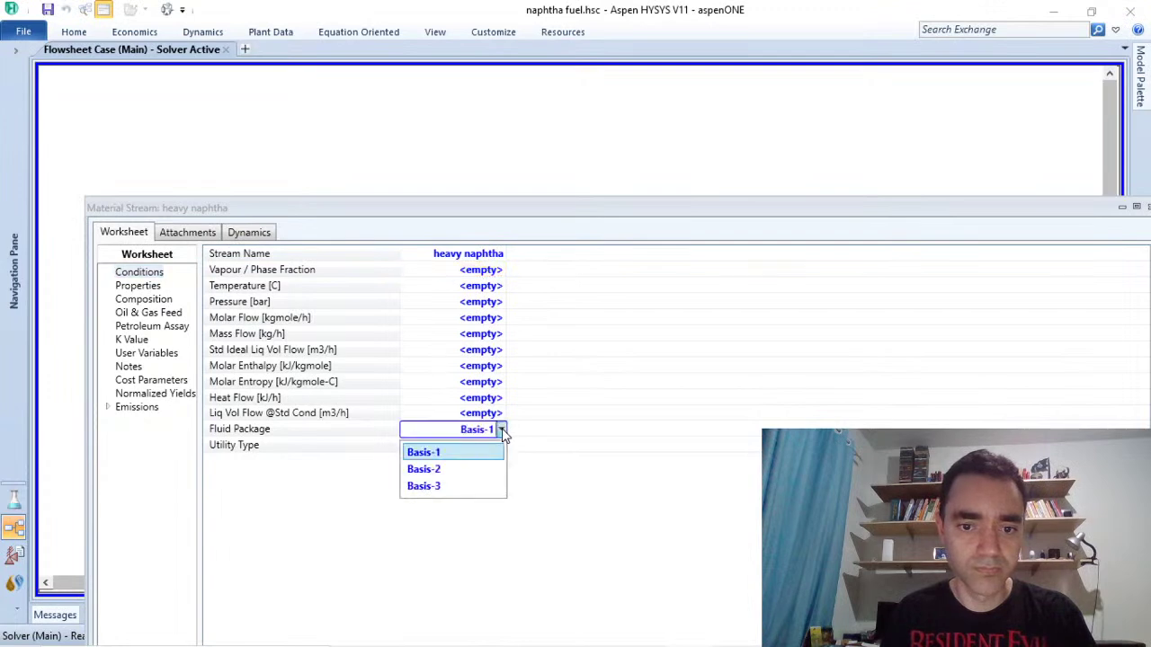
left_click(441, 486)
Step: Define the heavy naphtha composition with equal, normalized mole fractions for every hypothetical component from NBP[3]90* to NBP[3]200*
left_click(140, 299)
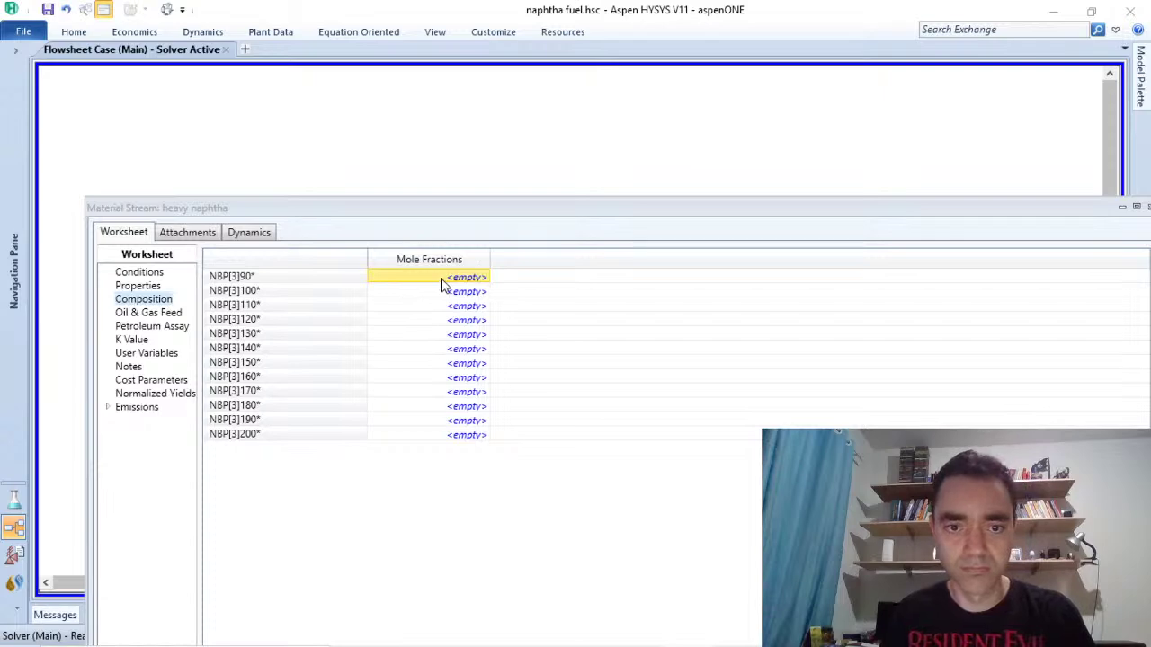
type("1")
key("Return")
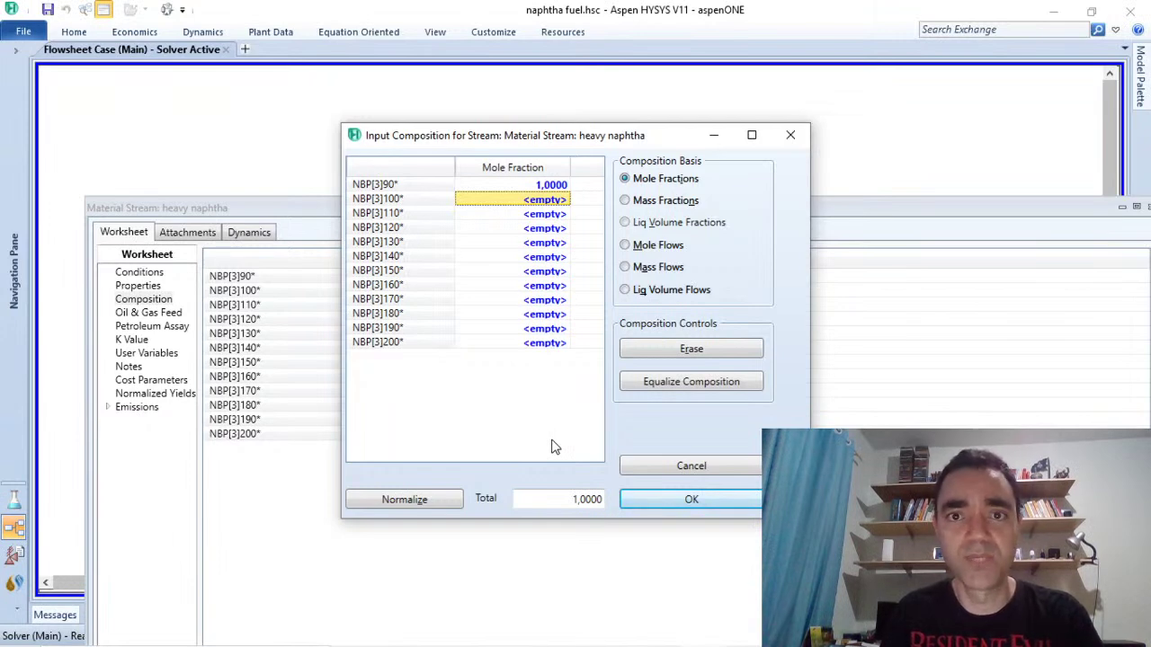
left_click(690, 391)
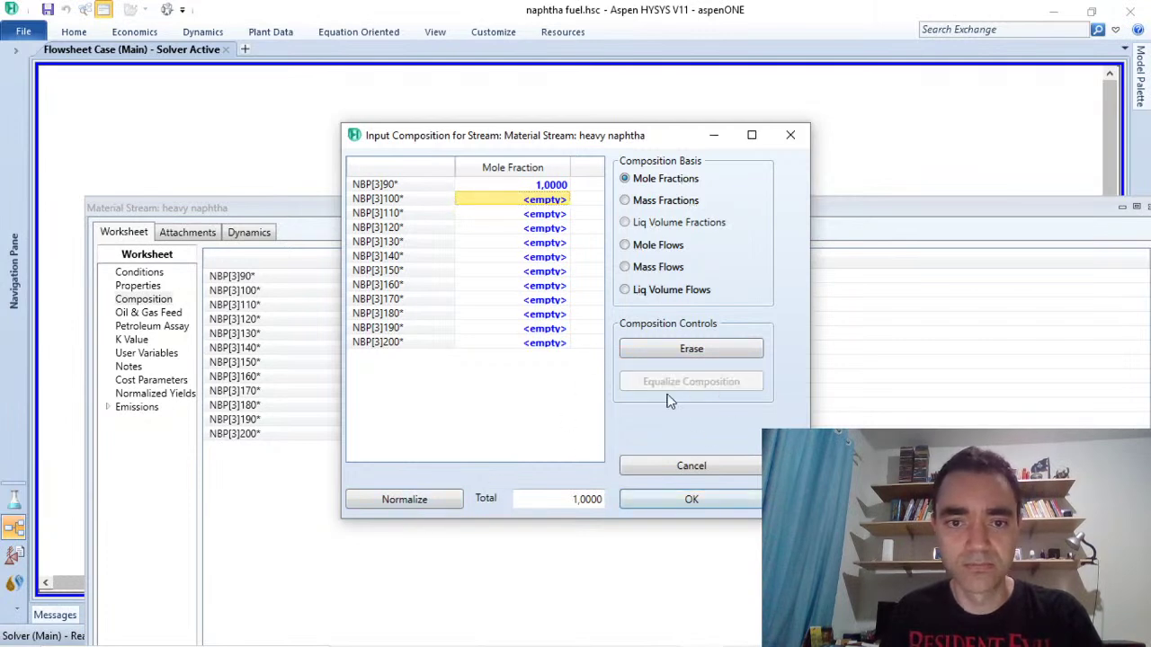
left_click(411, 506)
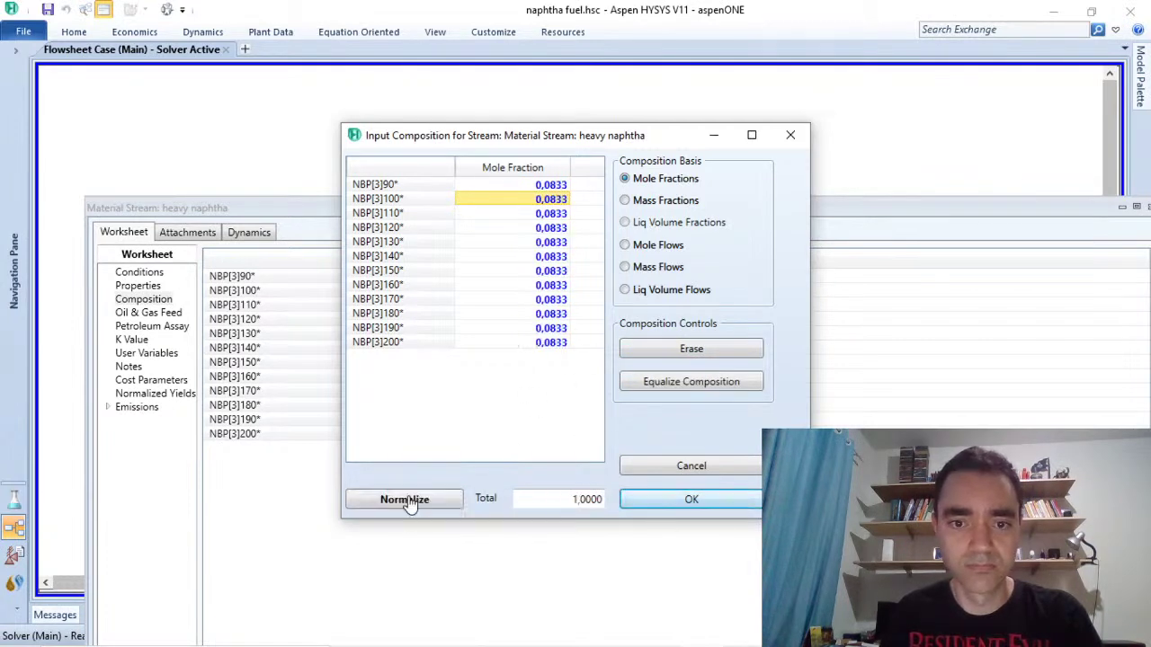
left_click(692, 501)
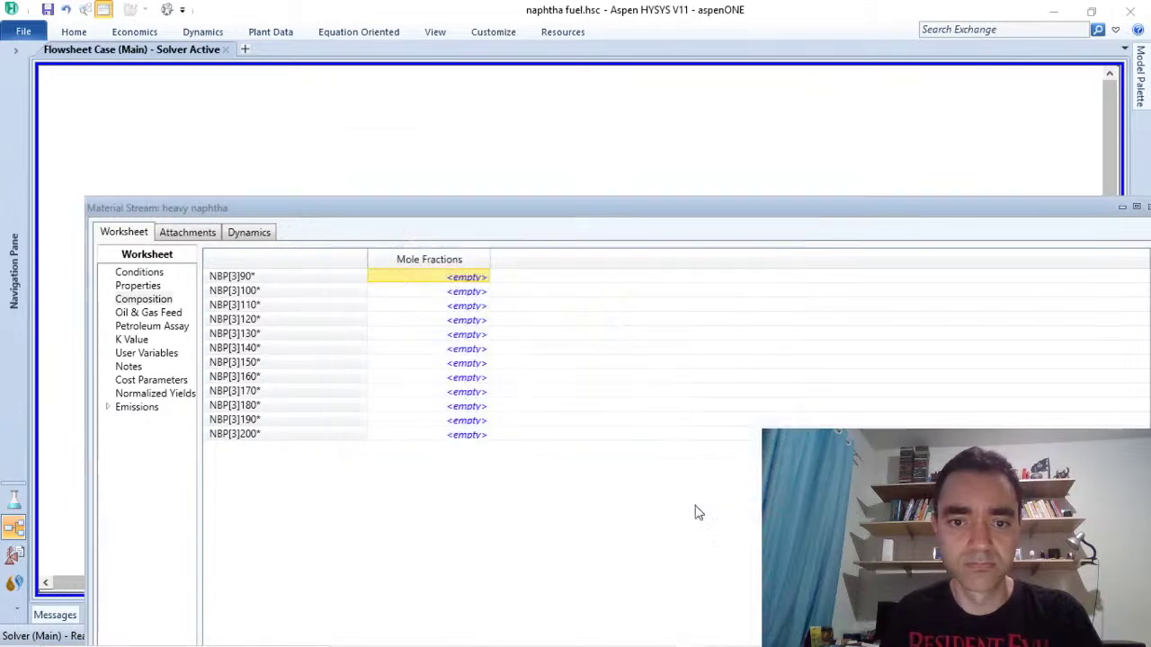
Step: Set the heavy naphtha conditions to 25 °C, 1.01 bar and a molar flow of 100 kgmole/h, and close the stream
left_click(138, 285)
left_click(139, 271)
left_click(478, 287)
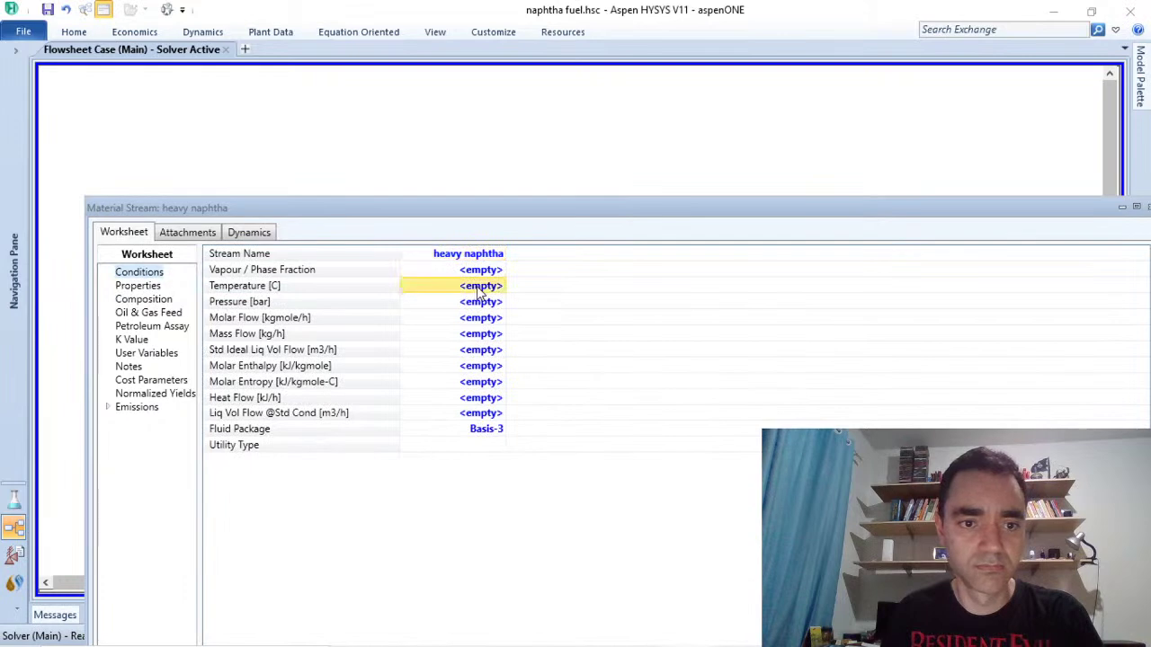
type("25")
key("Return")
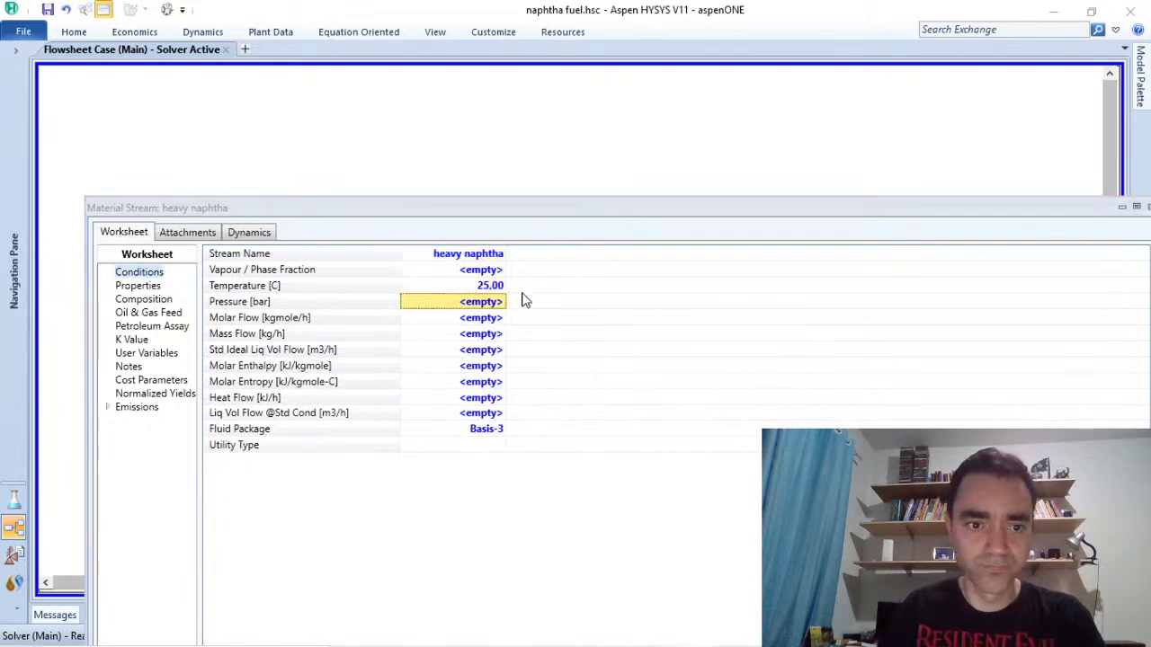
type("1,01")
key("Return")
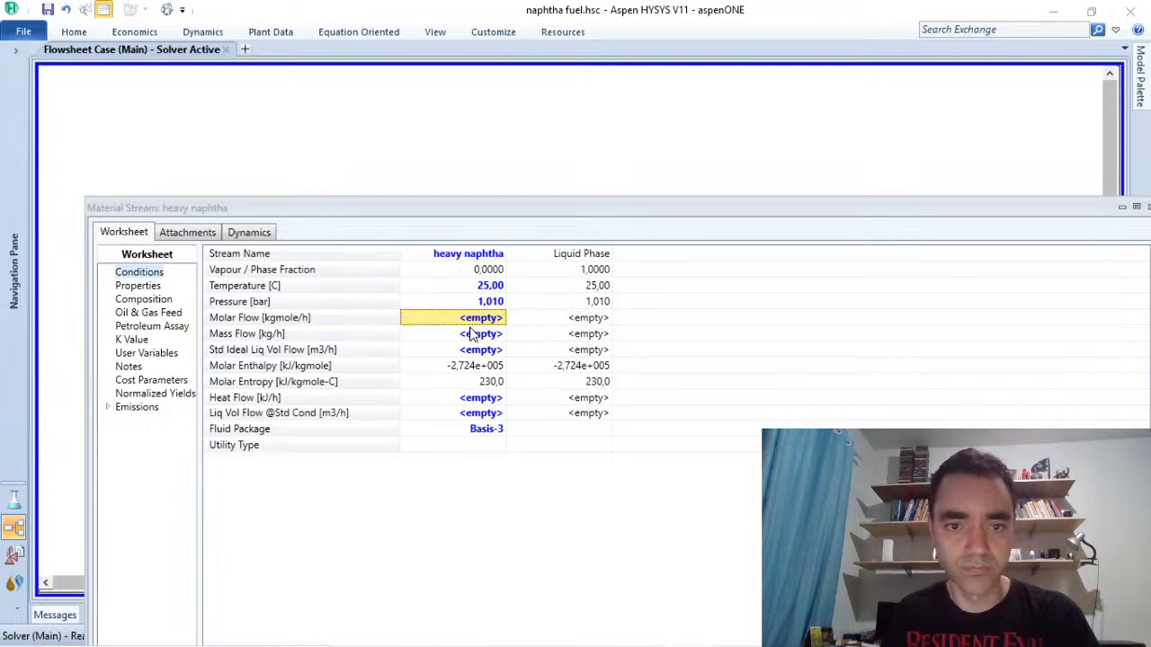
type("100")
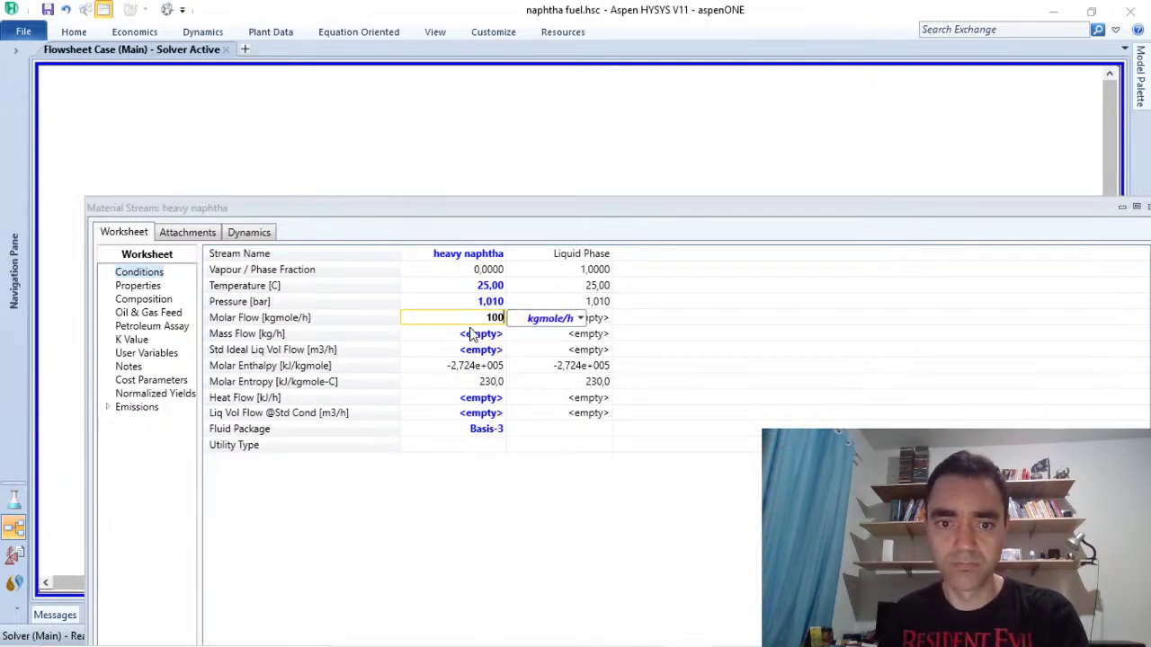
key("Return")
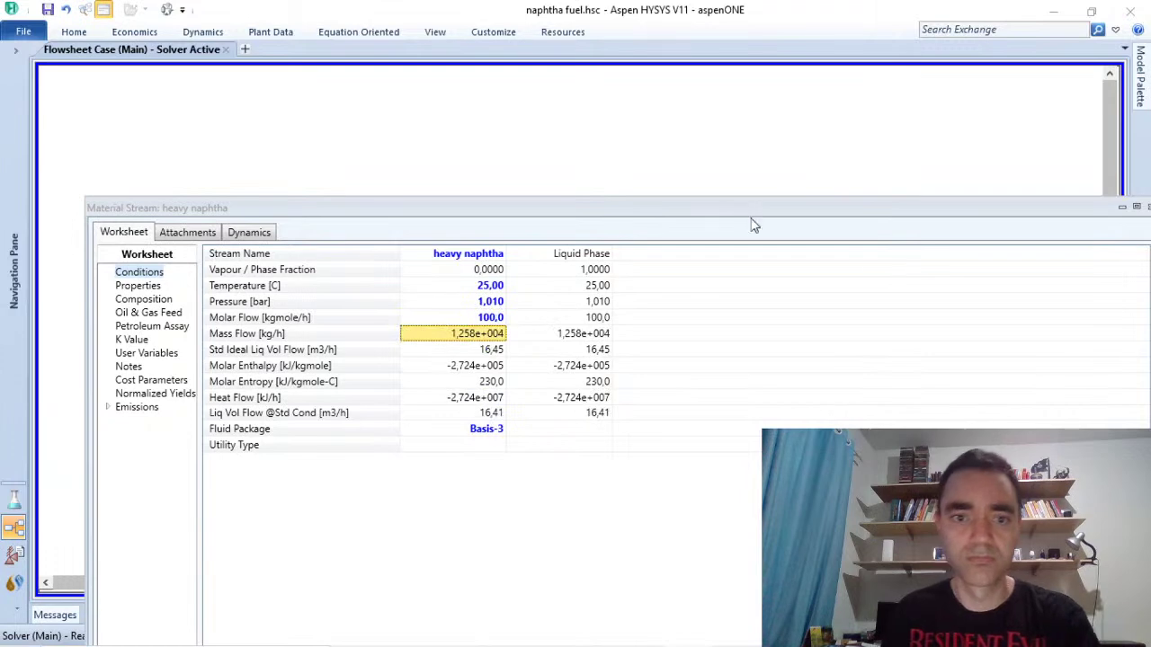
left_click_drag(761, 216, 675, 144)
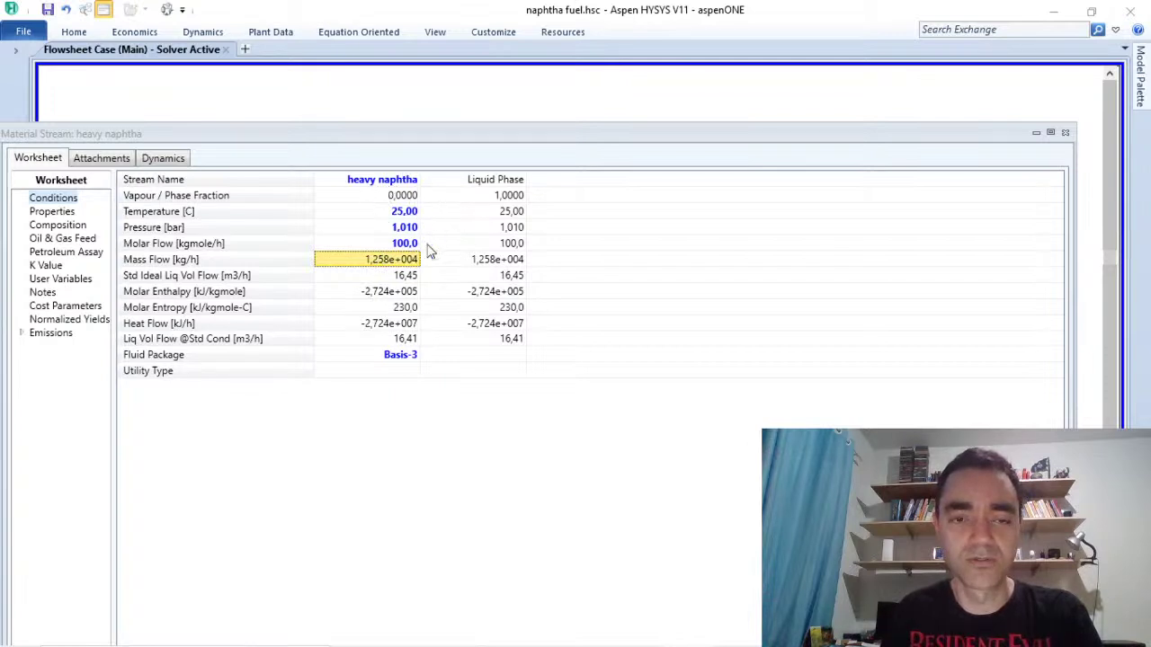
left_click(1065, 133)
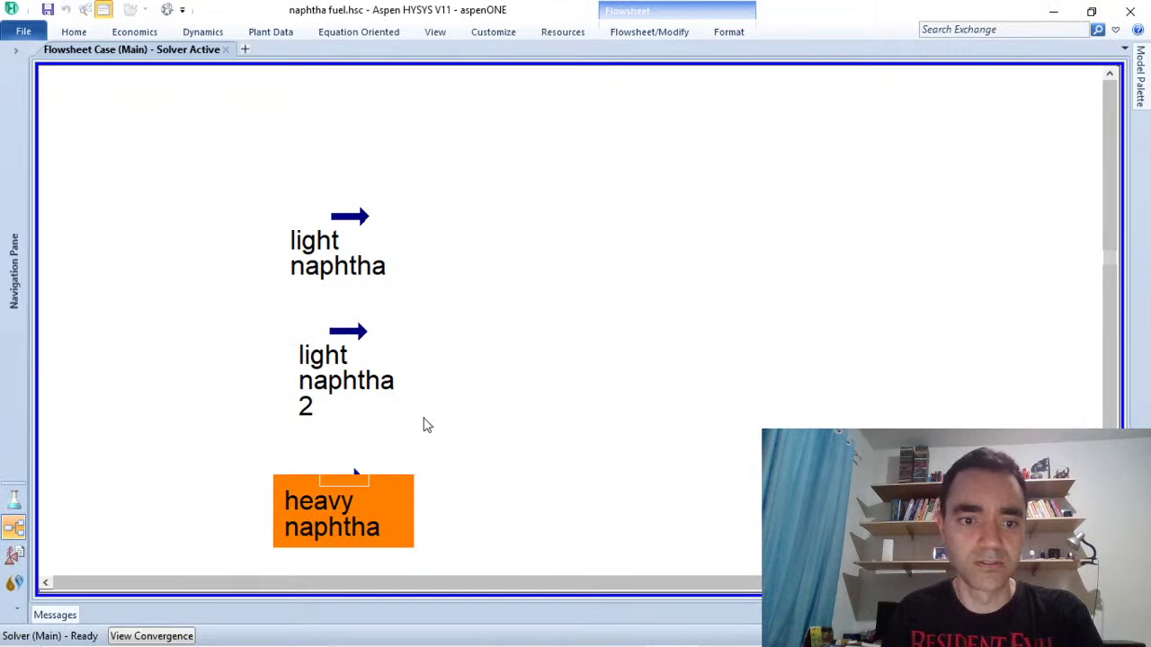
Step: Arrange the light naphtha 2 and heavy naphtha streams in an evenly spaced column below light naphtha on the flowsheet
left_click_drag(346, 485, 347, 458)
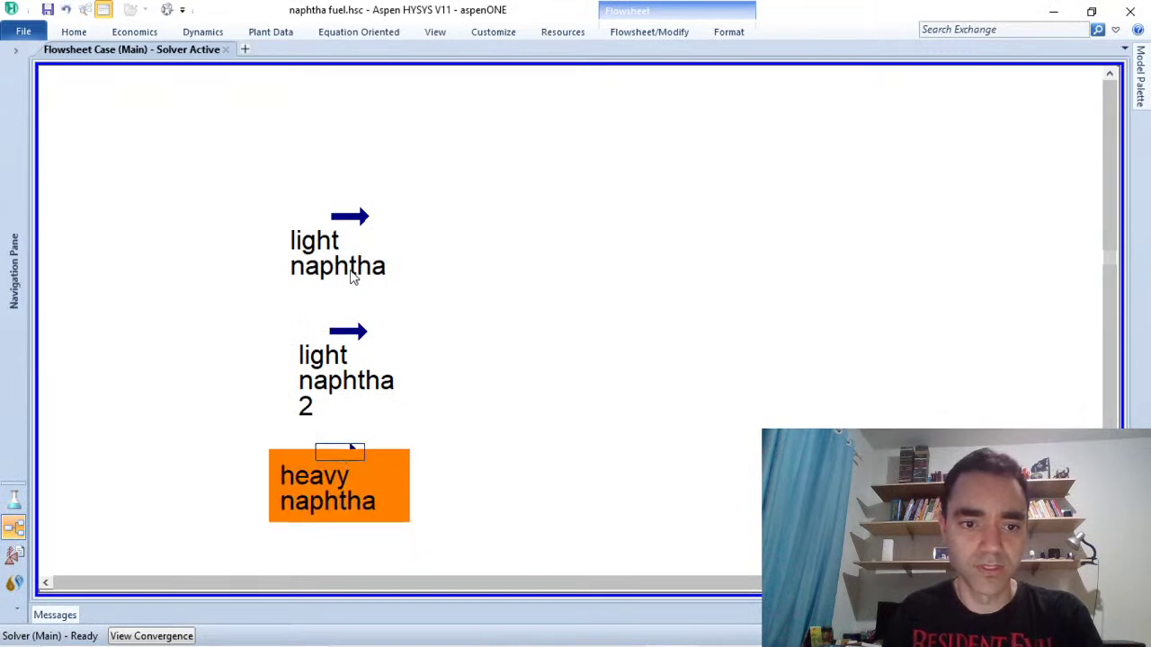
left_click(355, 335)
left_click_drag(351, 337, 345, 345)
left_click(444, 370)
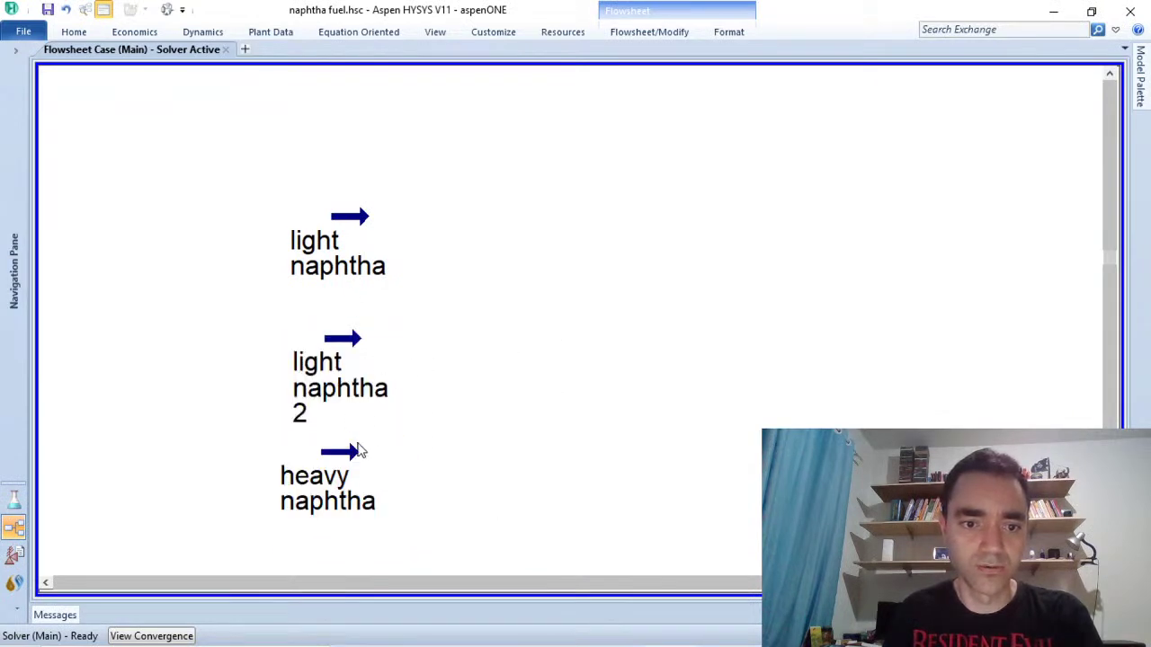
left_click(351, 454)
mouse_move(349, 455)
left_mouse_down()
mouse_move(351, 475)
mouse_move(334, 467)
left_mouse_up()
left_click(460, 411)
left_click(344, 476)
left_click(442, 462)
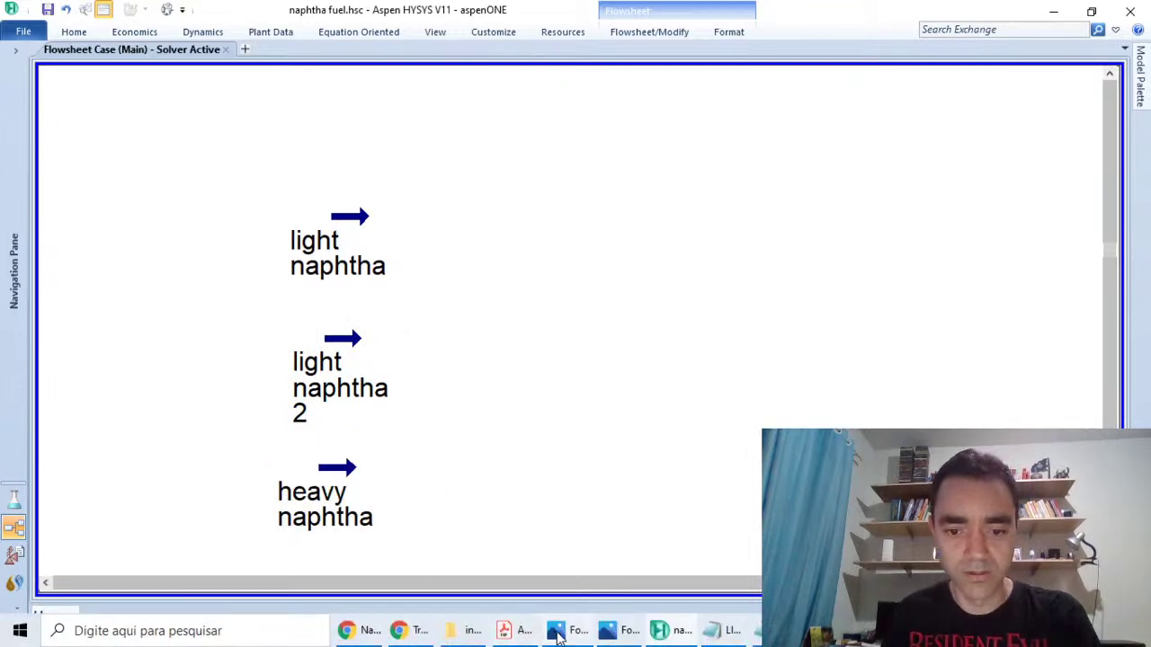
Step: Switch to Photos and view the crude oil fractional distillation diagram
left_click(605, 632)
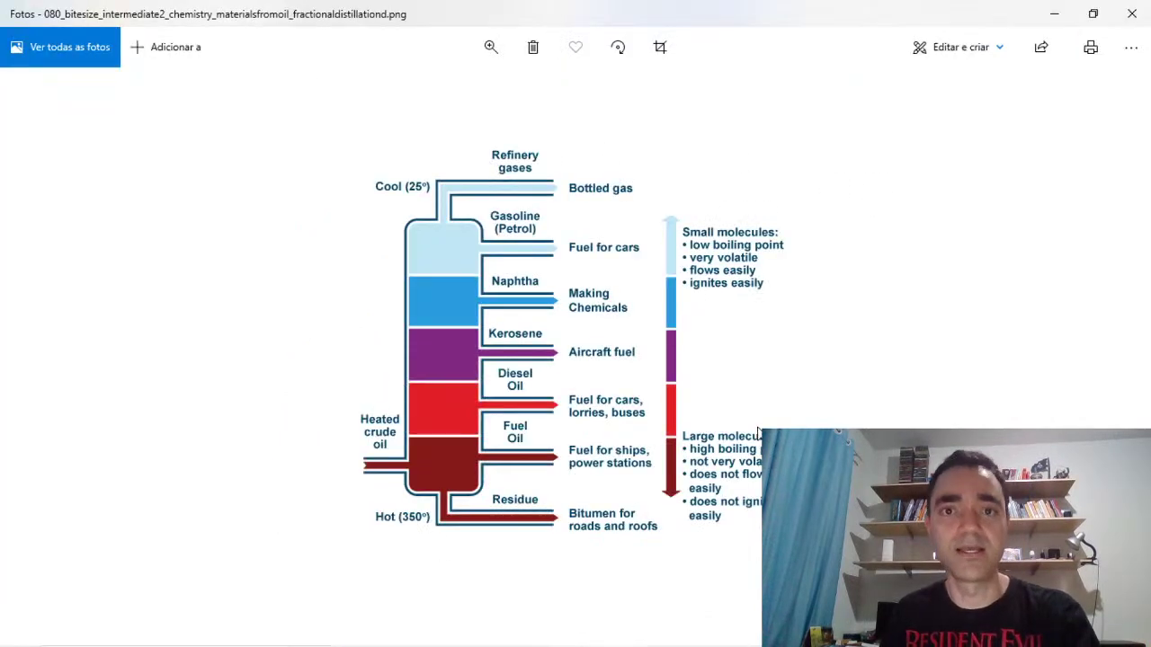
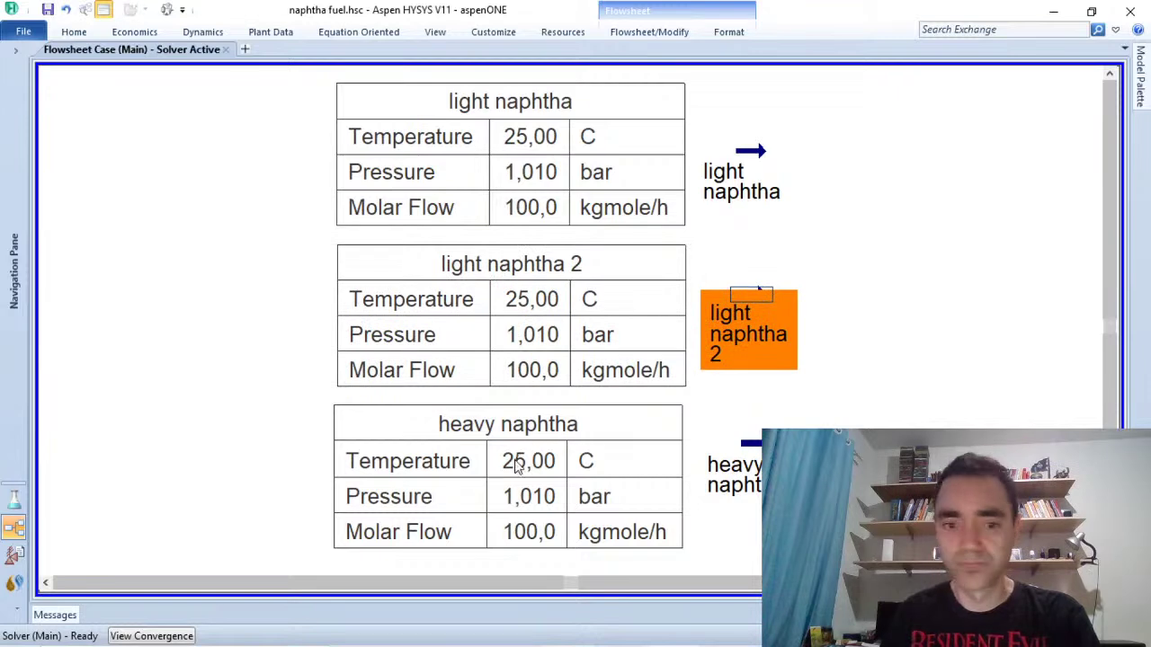
Step: Align the heavy naphtha property table directly beneath the light naphtha 2 table on the flowsheet
left_click(519, 462)
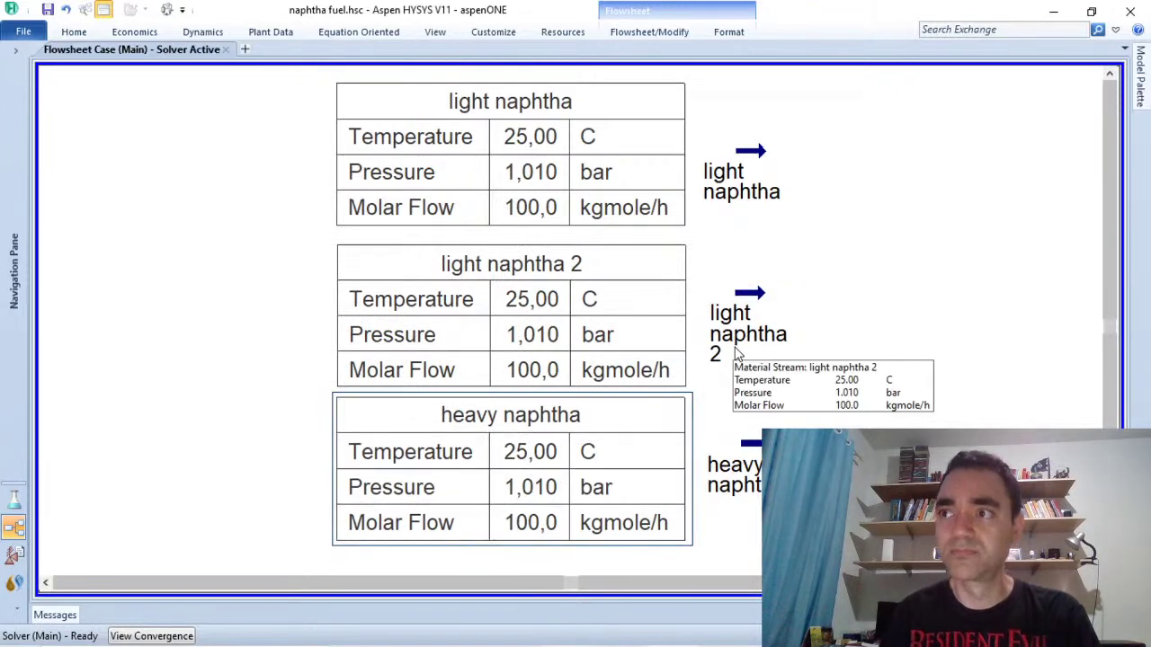
left_click(877, 240)
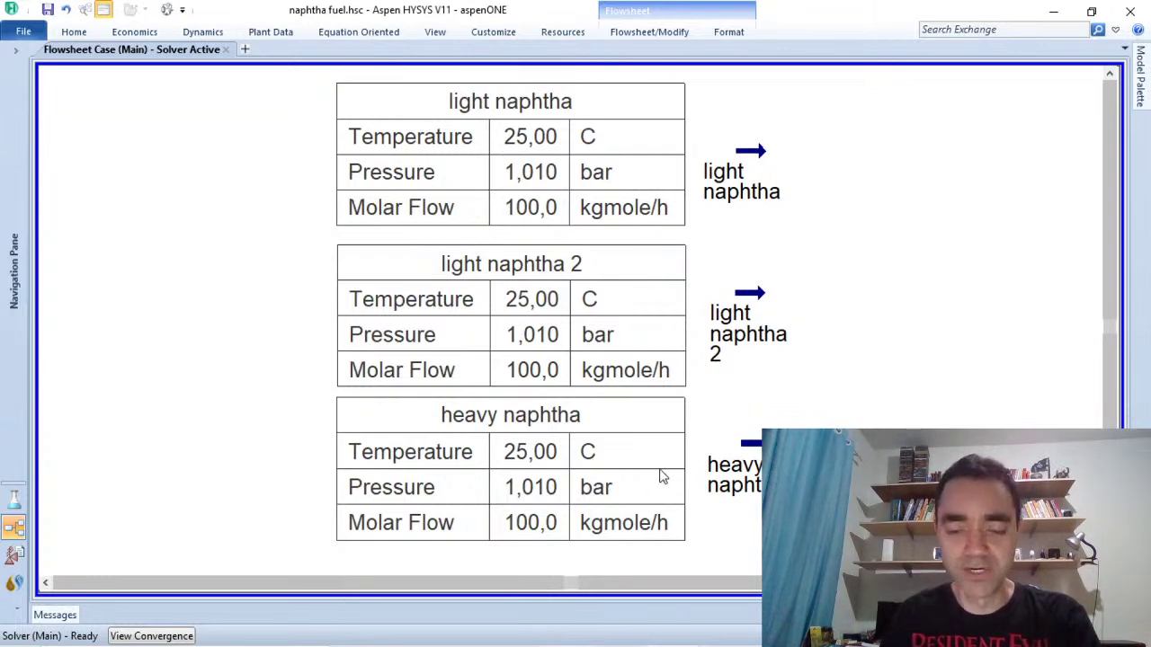
Step: Review the LinkedIn question image in Photos about naphtha density, HHV and steam requirement, and minimize it
left_click(576, 631)
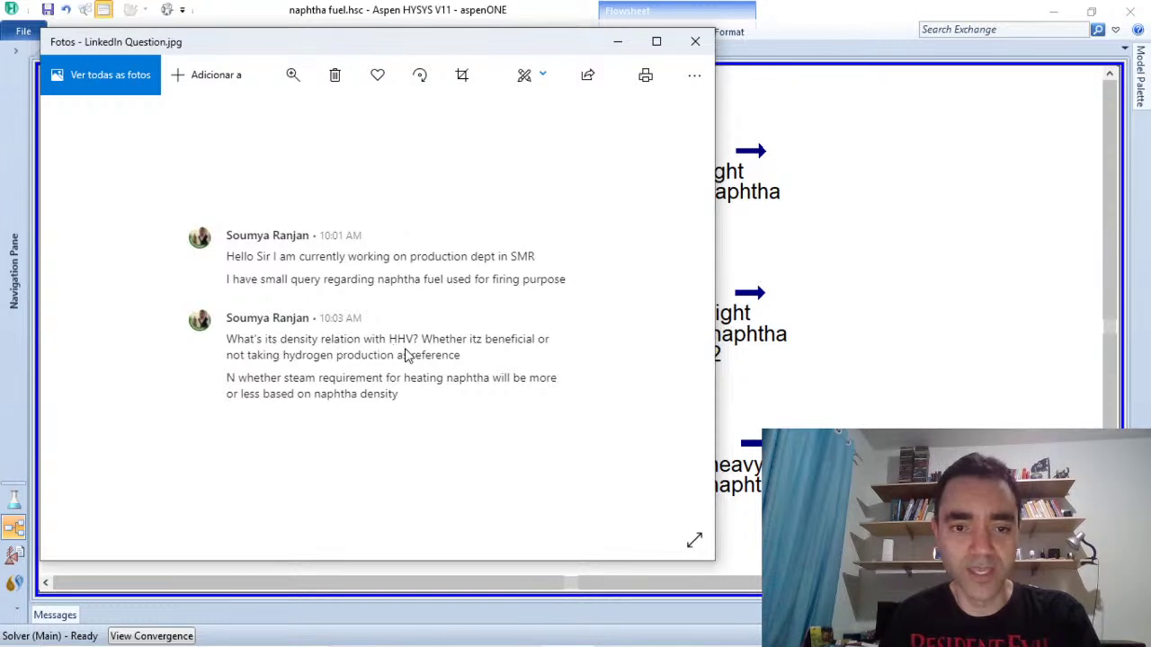
left_click(614, 45)
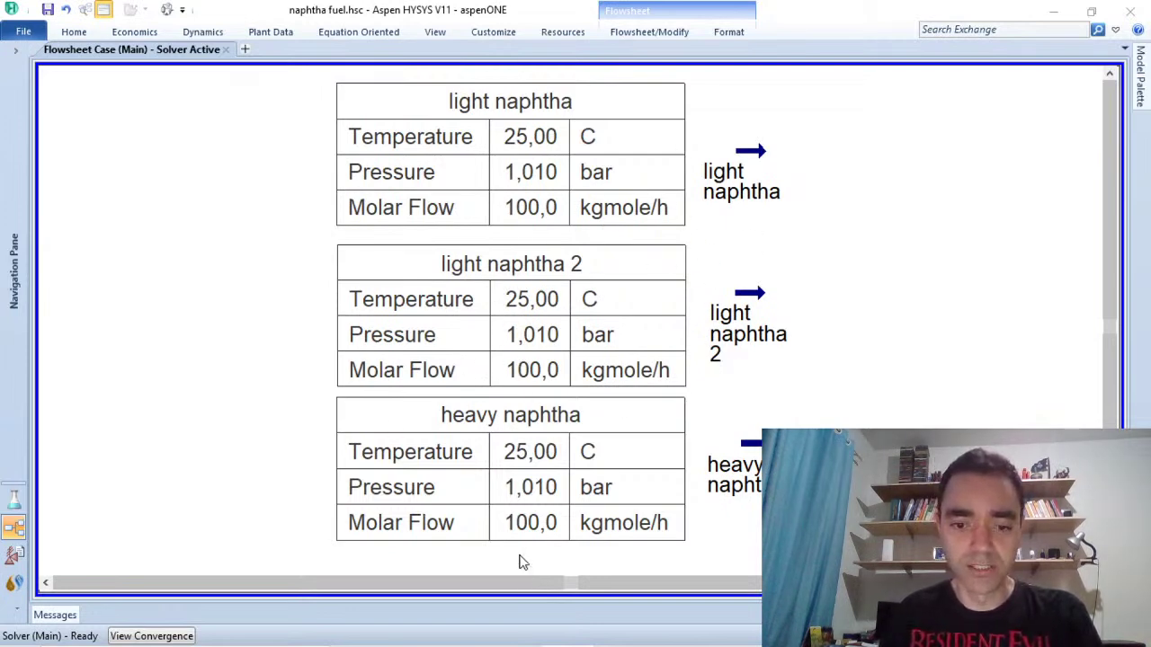
Step: Switch to Chrome and read the heating value definition at the start of Wikipedia's Heat of combustion article
mouse_move(531, 643)
left_click(360, 634)
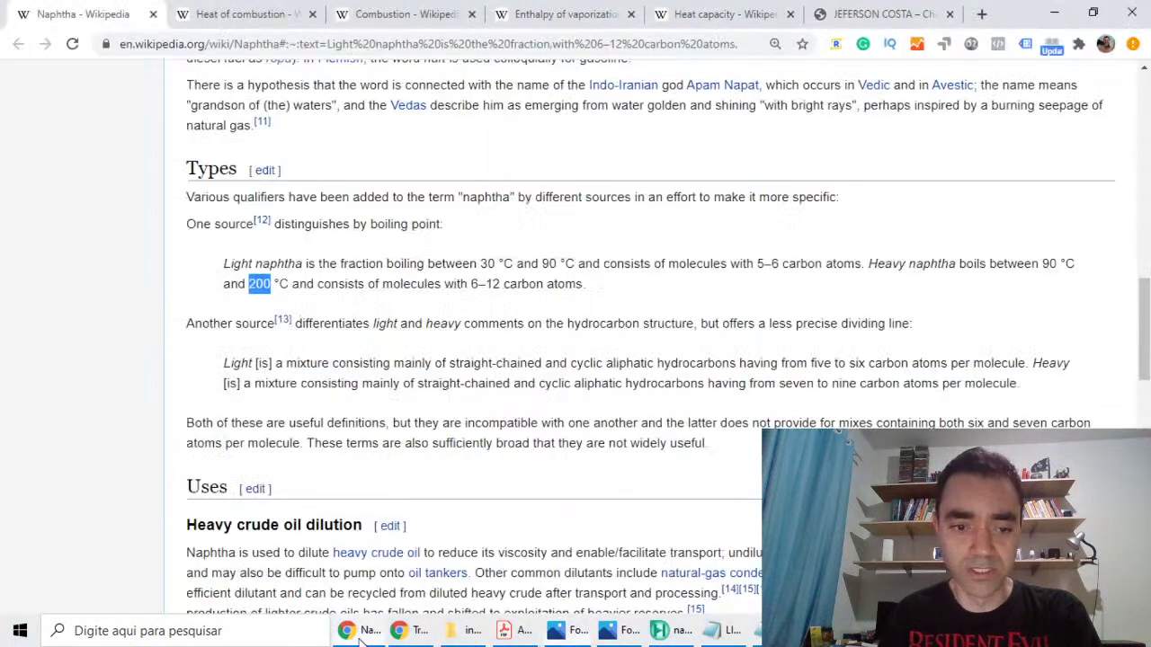
left_click(241, 20)
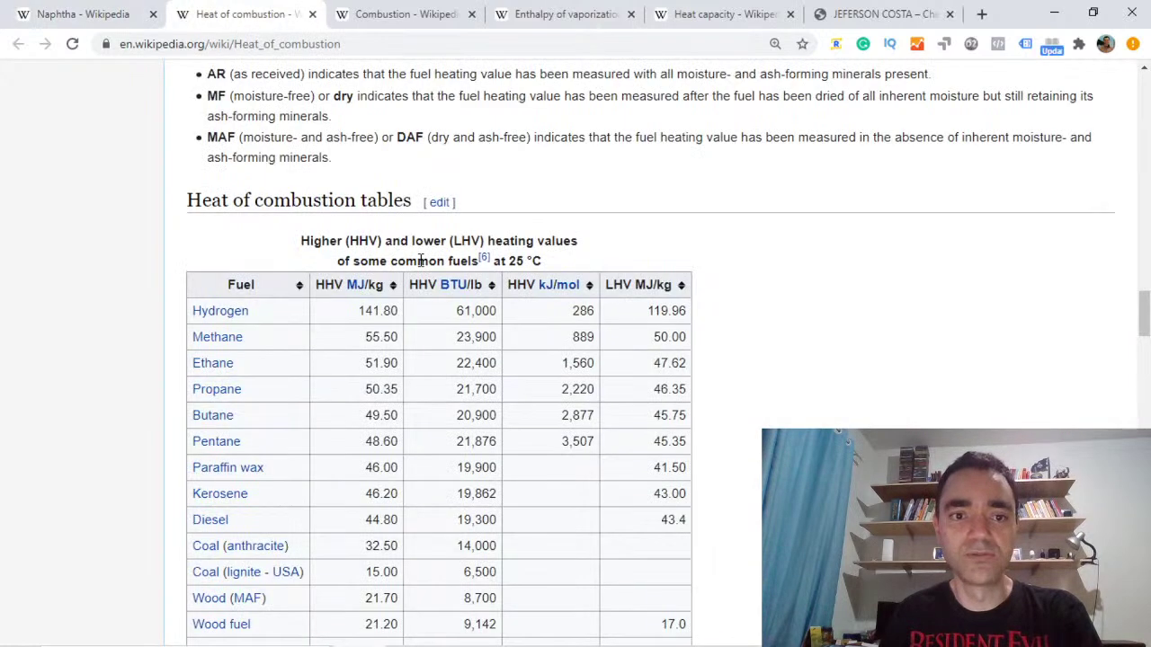
left_click_drag(1144, 308, 1144, 83)
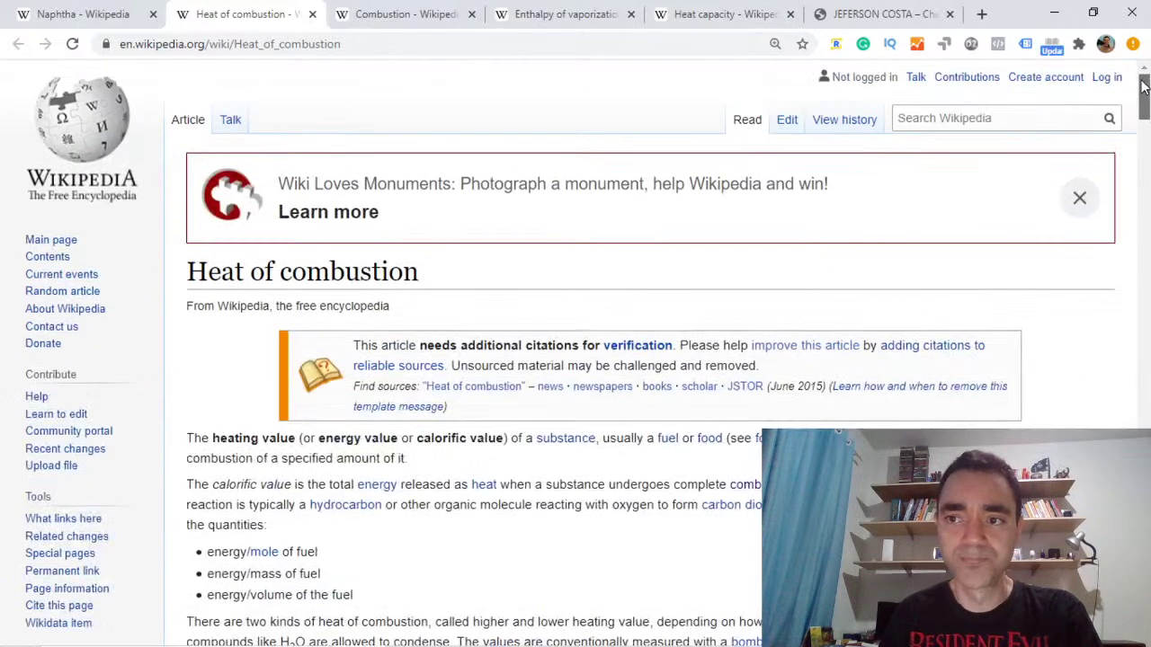
scroll(473, 475, "down", 1)
scroll(473, 474, "up", 1)
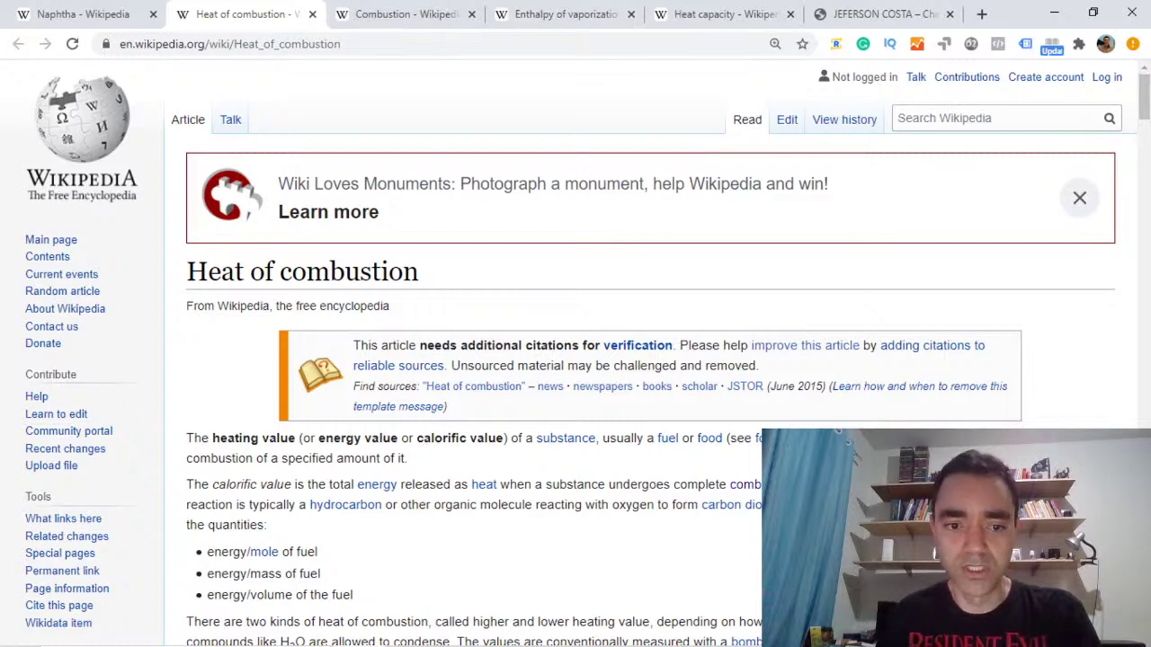
left_click_drag(409, 459, 186, 438)
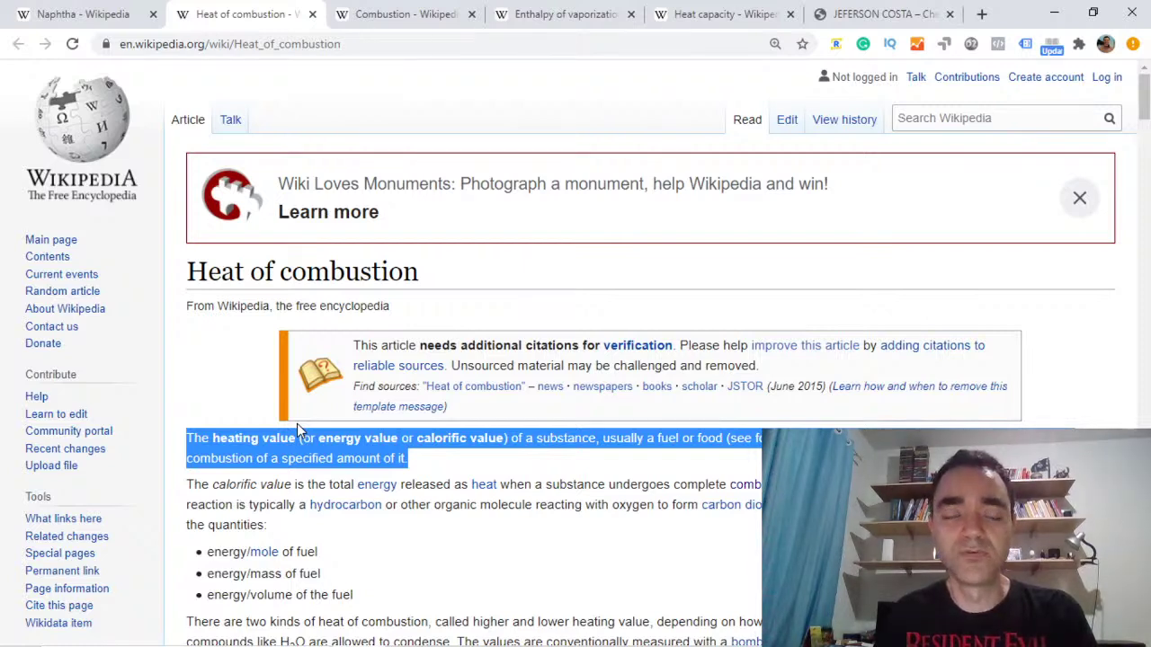
Step: Examine the article's sections on higher heating value, lower heating value and the relation between them, and return to Aspen HYSYS
scroll(297, 424, "down", 8)
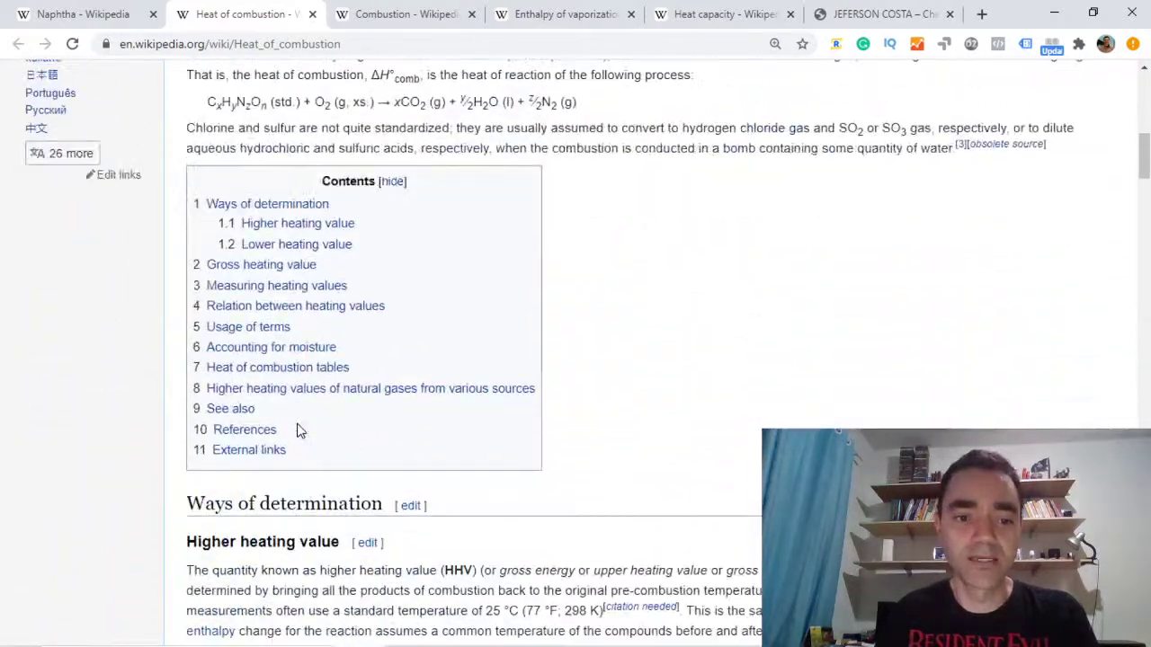
scroll(300, 430, "down", 6)
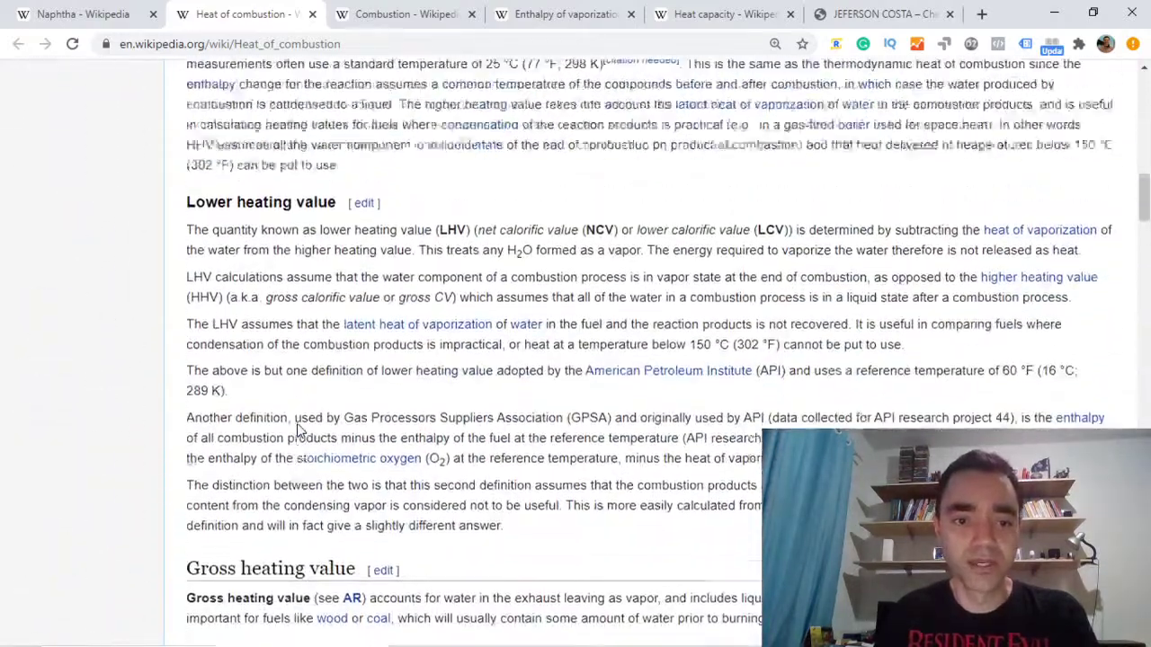
scroll(299, 430, "up", 2)
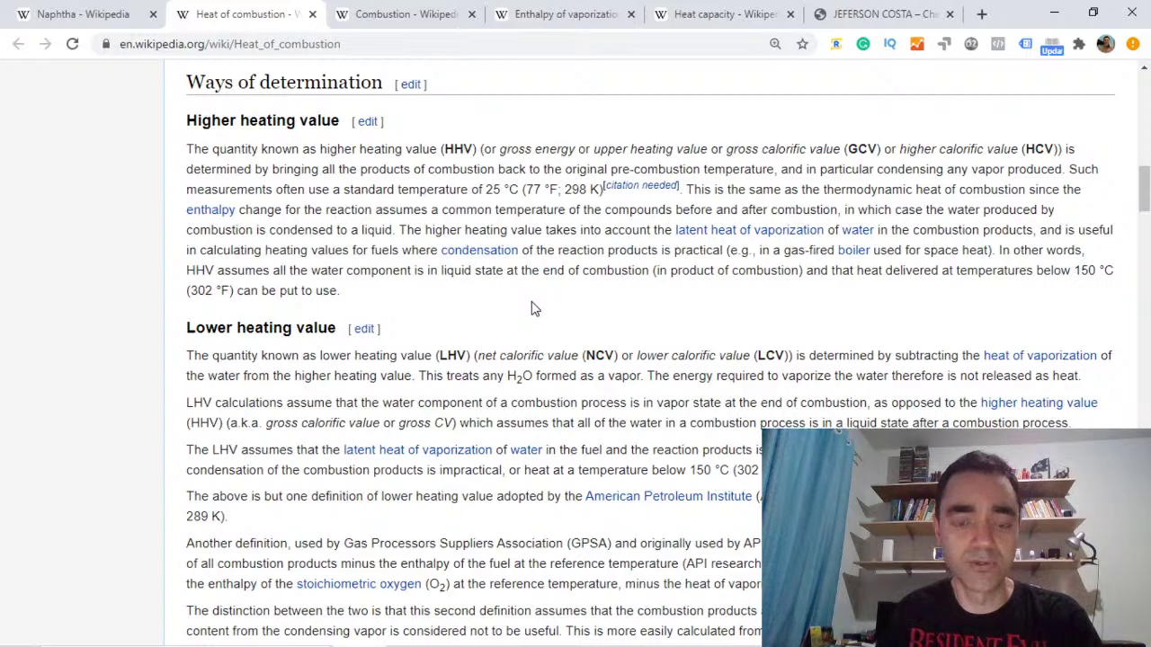
scroll(532, 309, "down", 3)
scroll(532, 301, "down", 9)
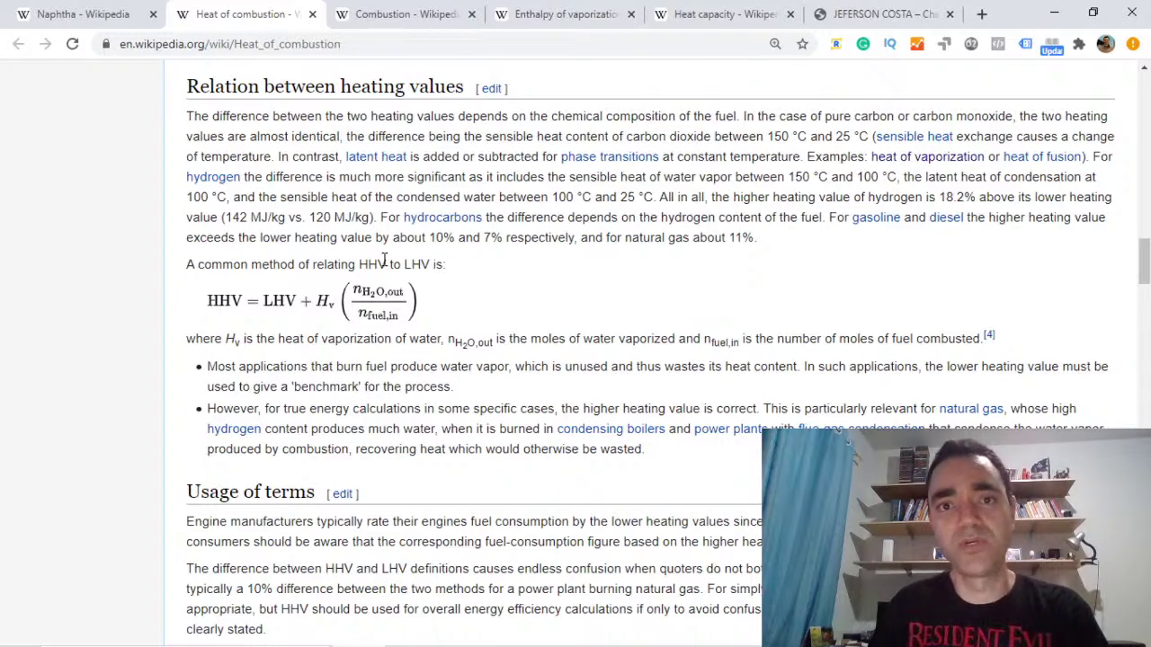
scroll(384, 260, "up", 3)
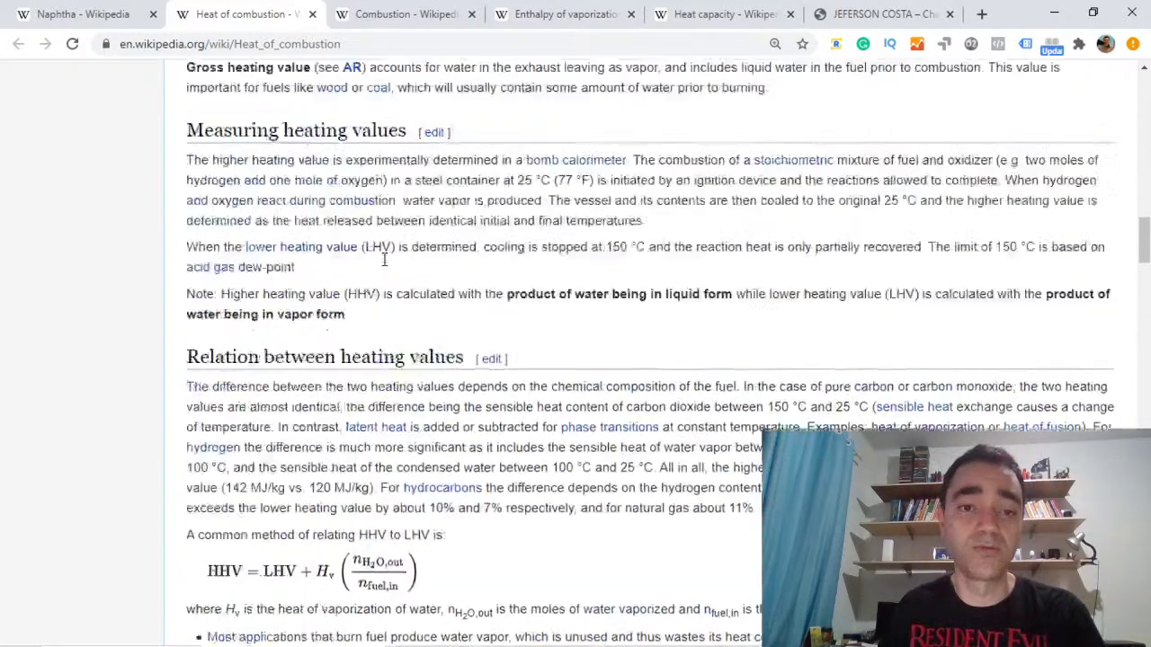
scroll(384, 260, "up", 8)
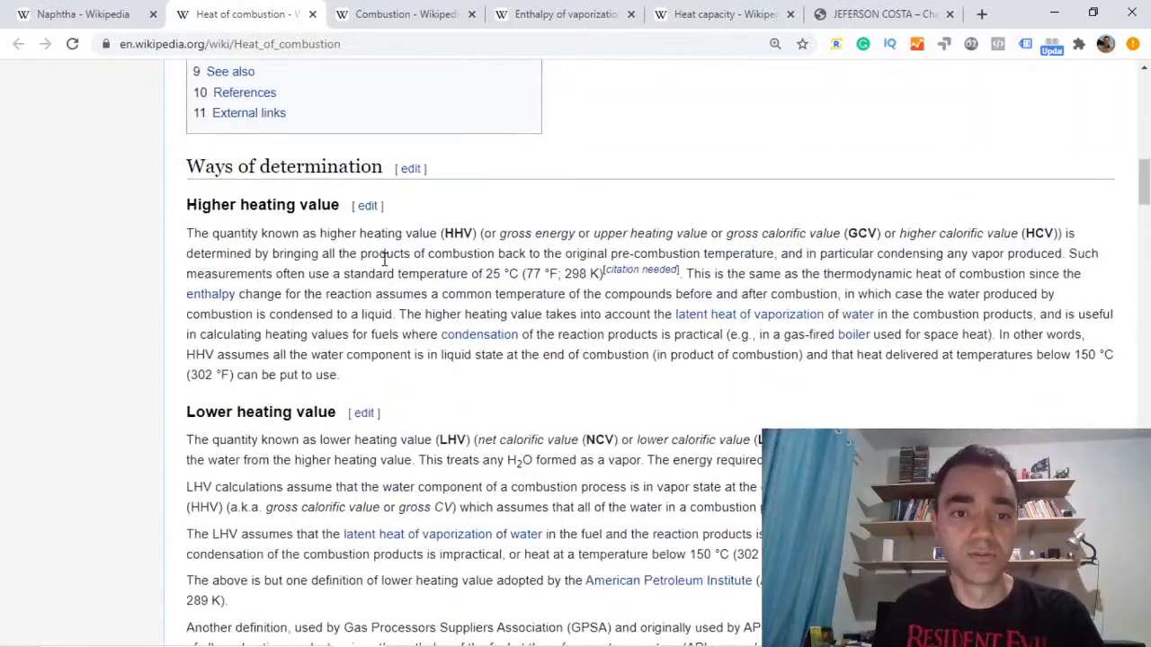
scroll(384, 260, "up", 7)
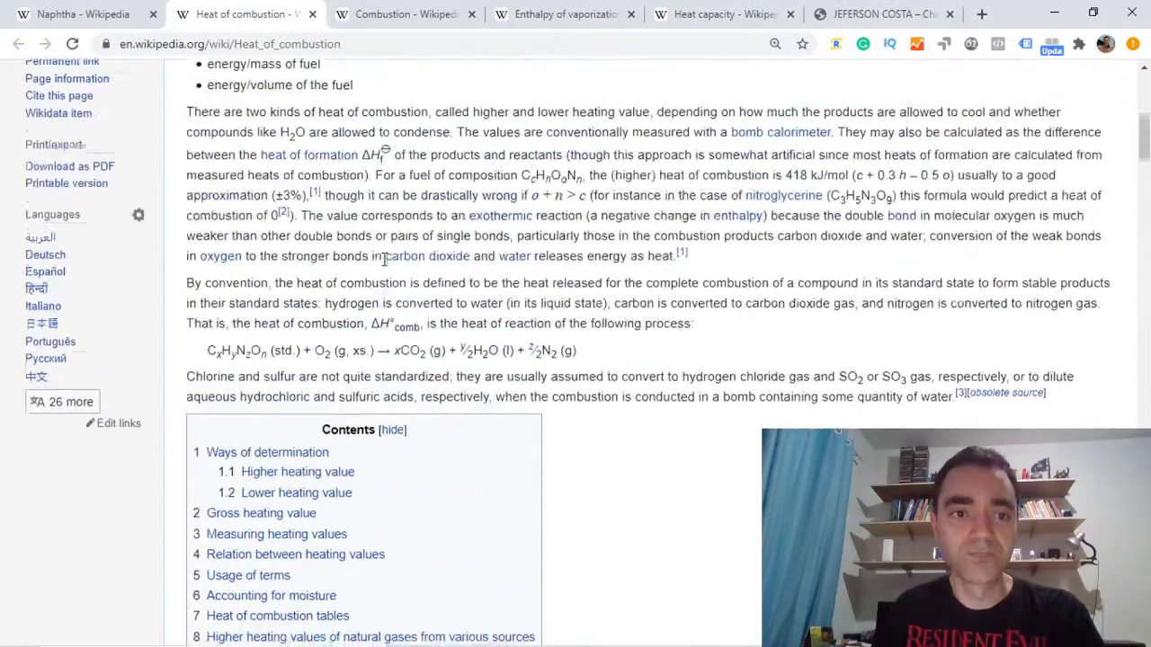
scroll(384, 260, "up", 3)
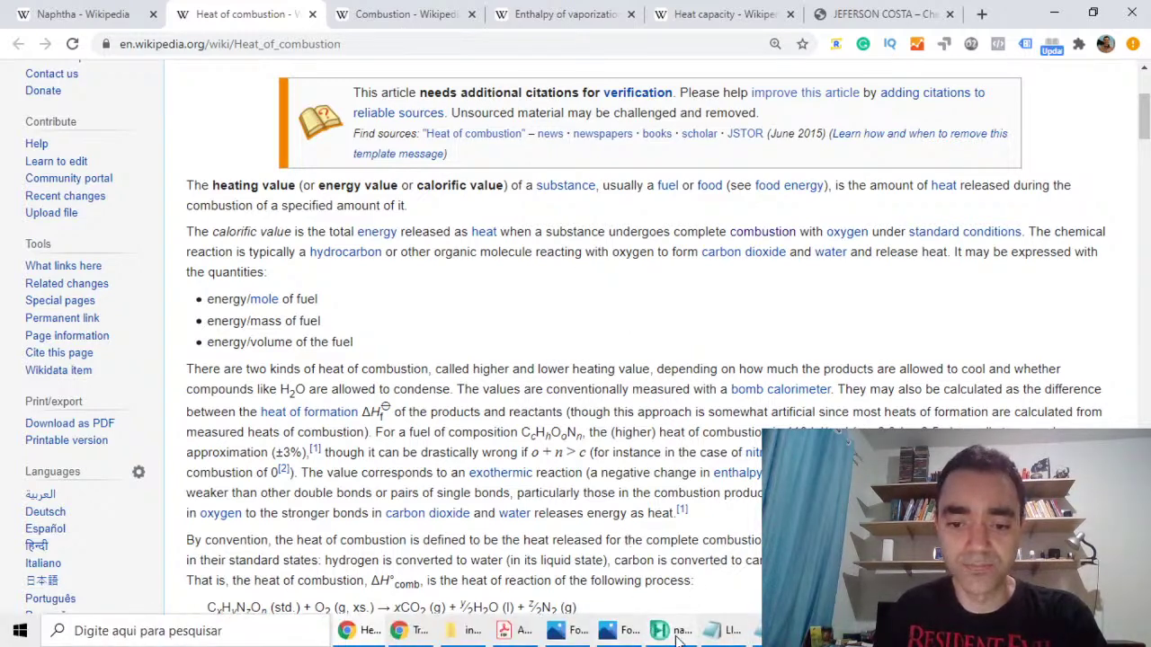
left_click(677, 634)
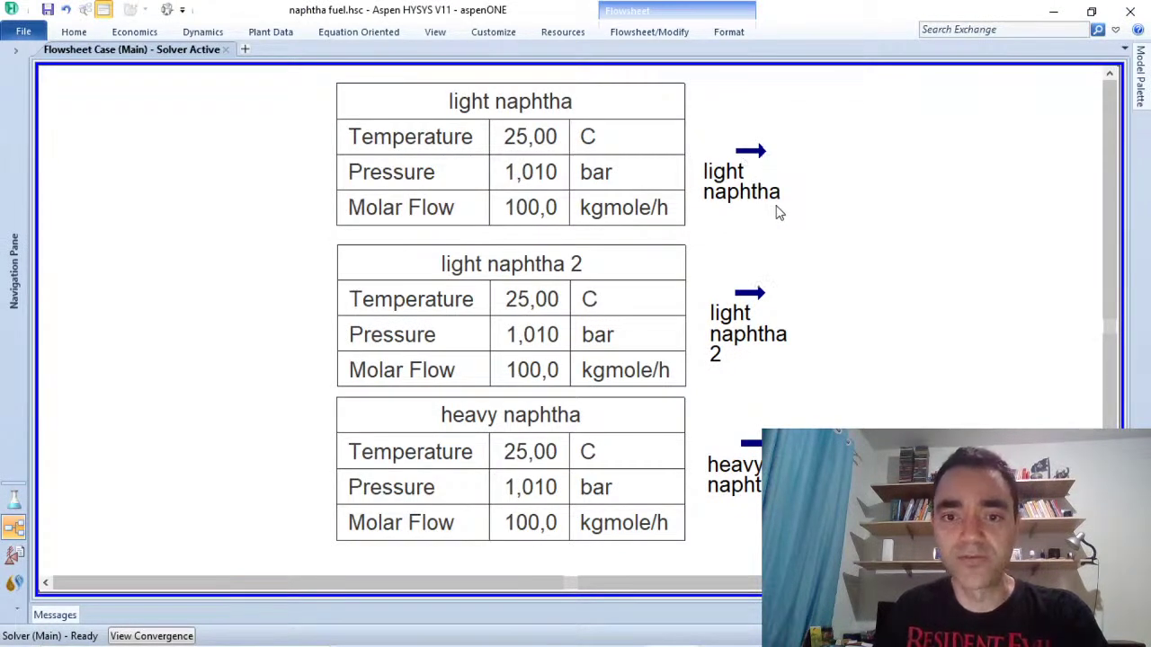
Step: Review the physical properties of the light naphtha stream, including mass density and heating values, and close its window
double_click(753, 157)
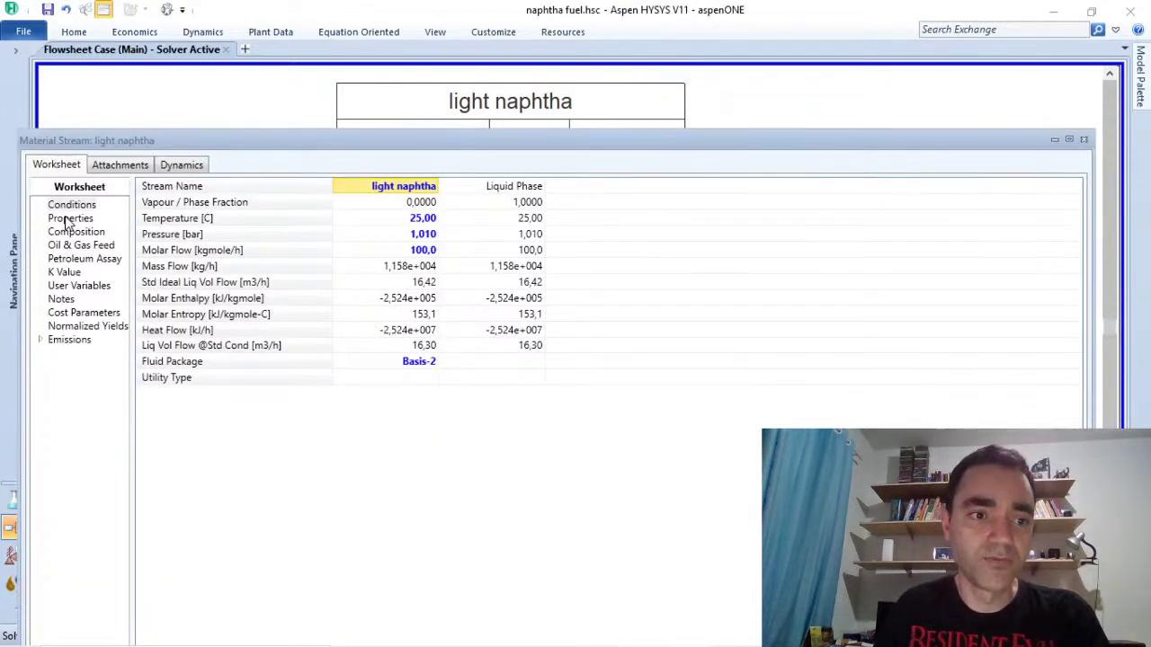
left_click(69, 219)
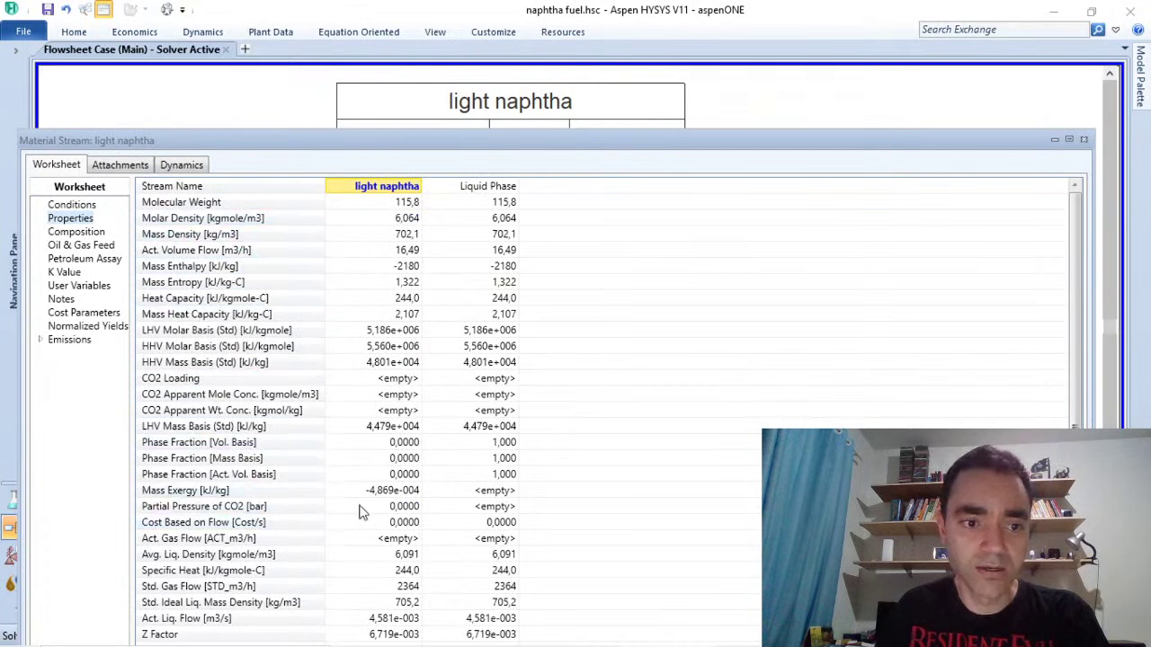
left_click(1083, 140)
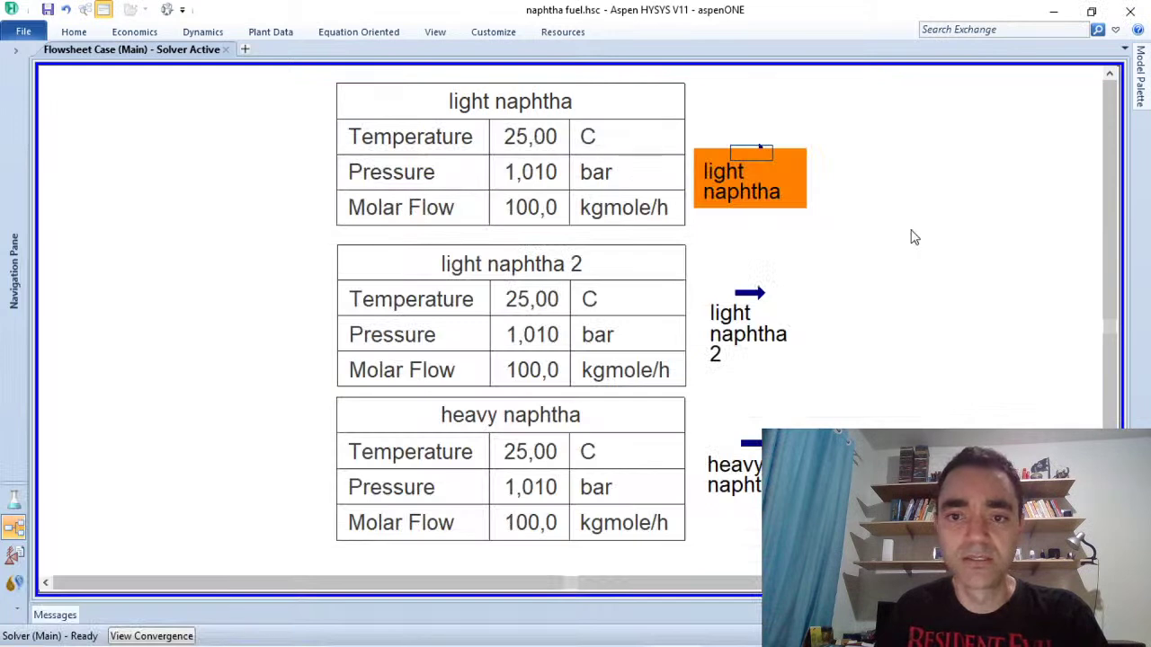
Step: Add the Higher Heating Value variable to the light naphtha property table on the flowsheet
left_click(548, 149)
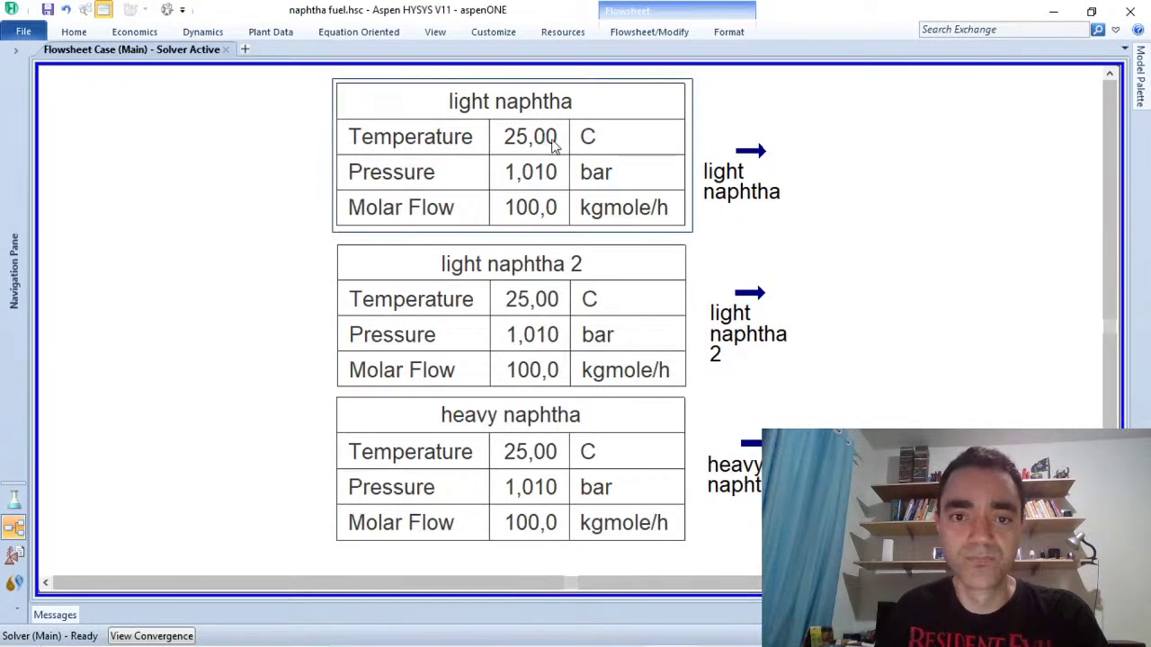
double_click(553, 146)
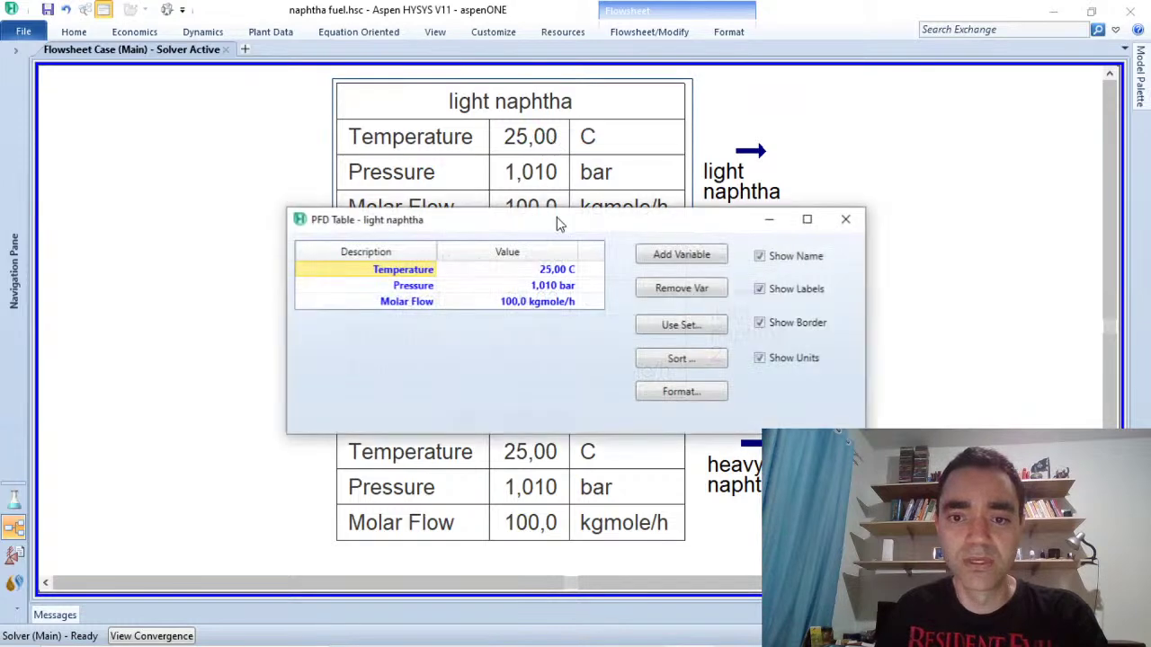
left_click(684, 257)
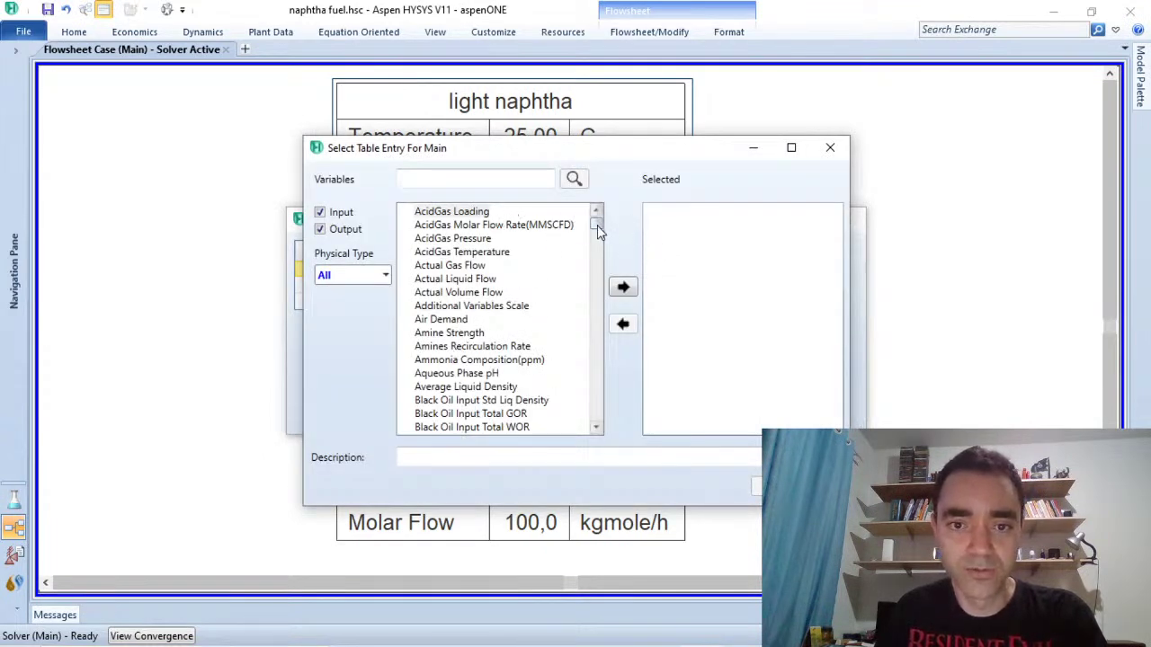
scroll(596, 225, "down", 1)
scroll(508, 279, "down", 2)
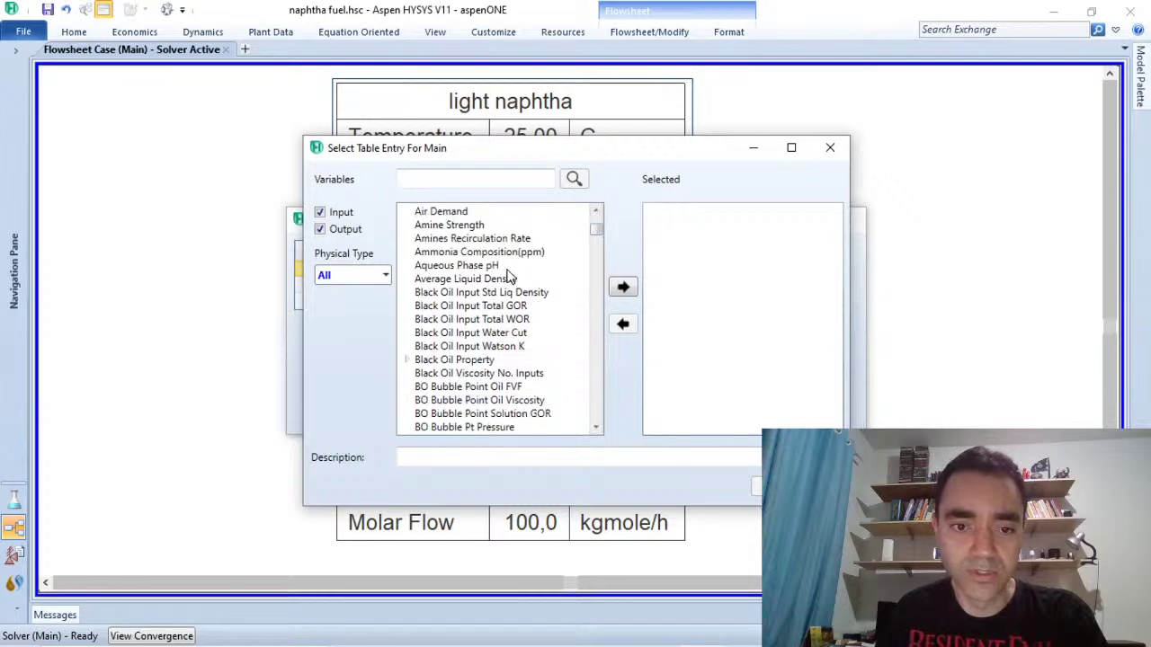
scroll(509, 279, "down", 12)
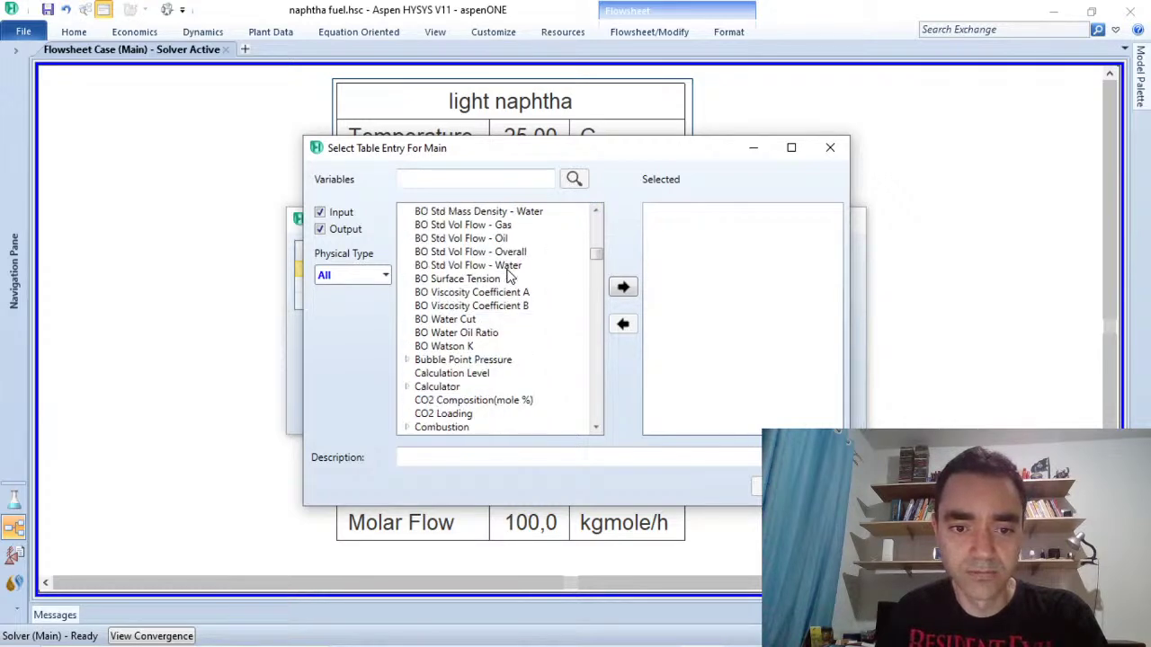
scroll(508, 279, "down", 7)
scroll(475, 270, "down", 10)
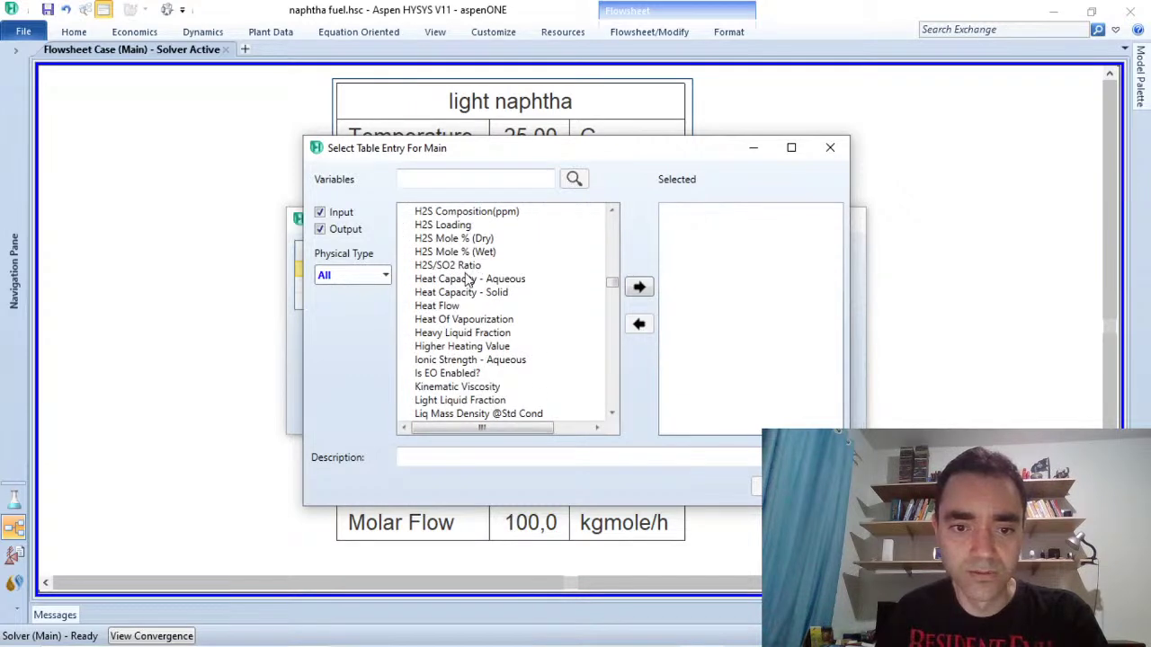
left_click(471, 352)
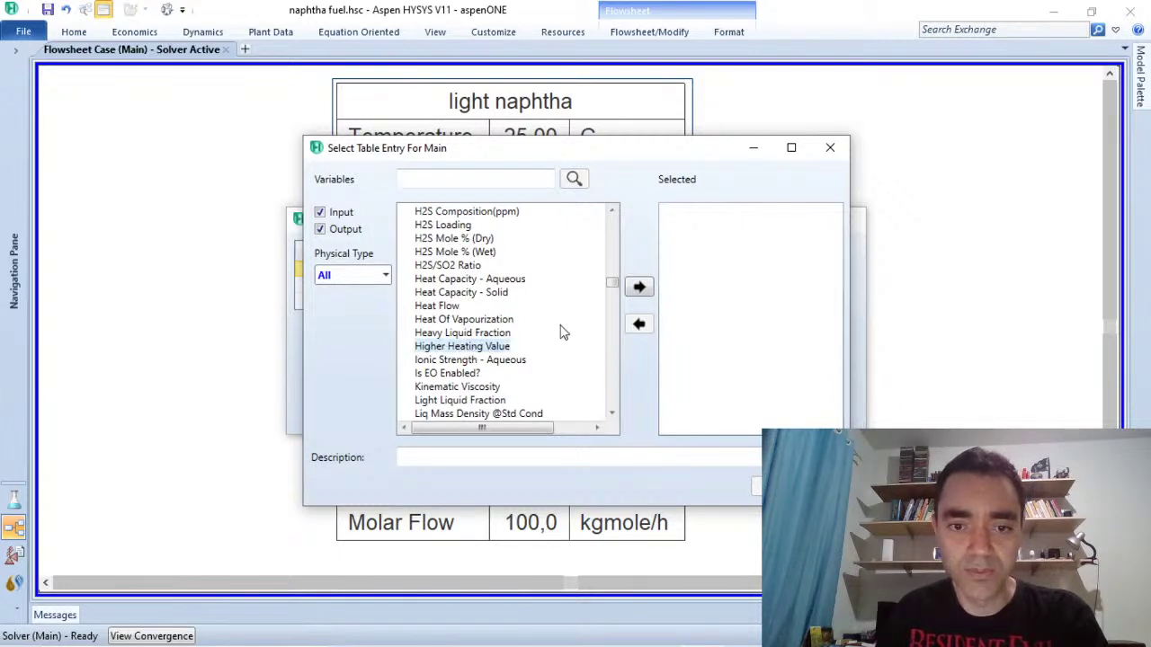
left_click(639, 288)
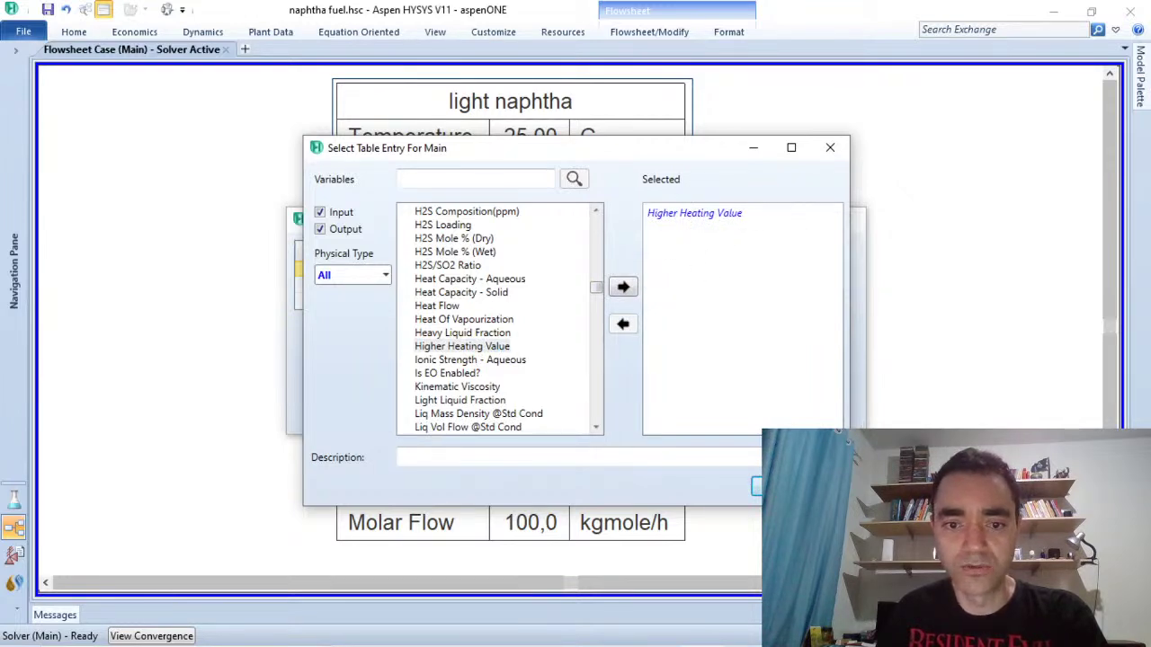
left_click(778, 486)
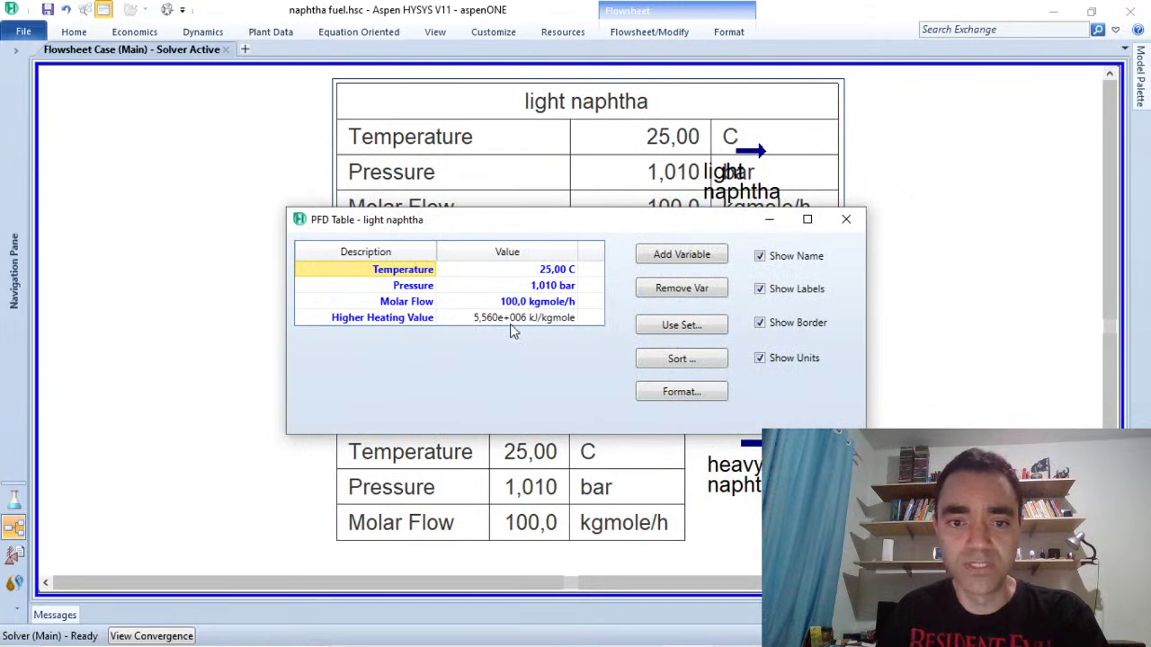
left_click(845, 223)
Step: Move the widened light naphtha table and its stream arrow so they no longer overlap and sit clear of the light naphtha 2 table
left_click_drag(593, 184, 503, 126)
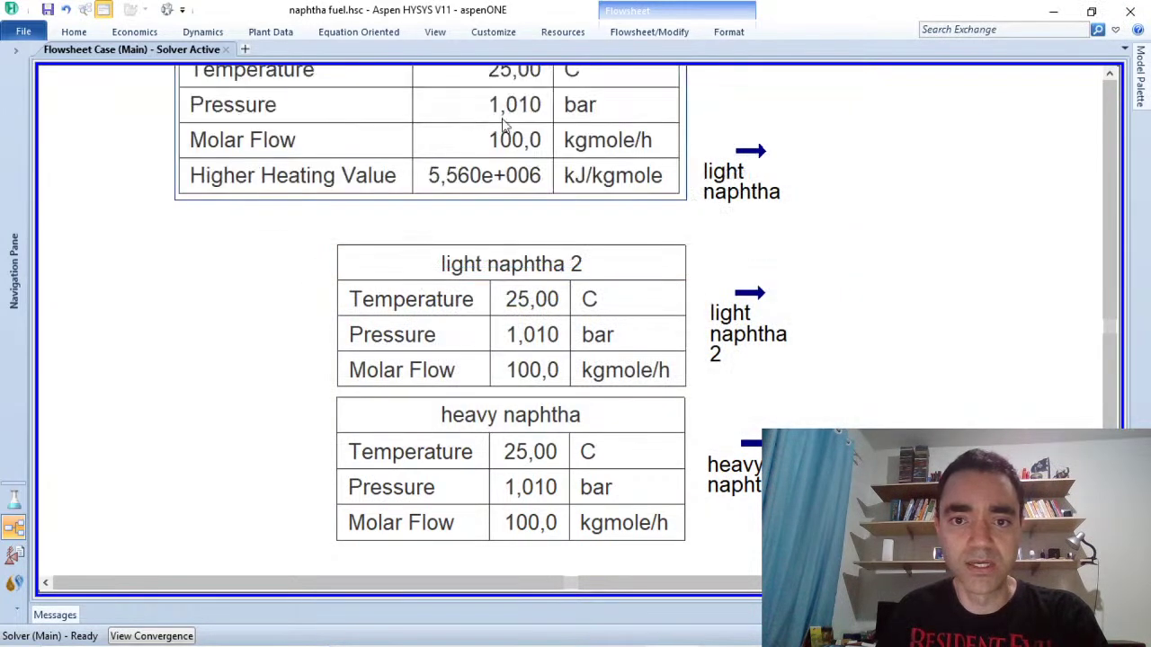
left_click_drag(749, 154, 740, 97)
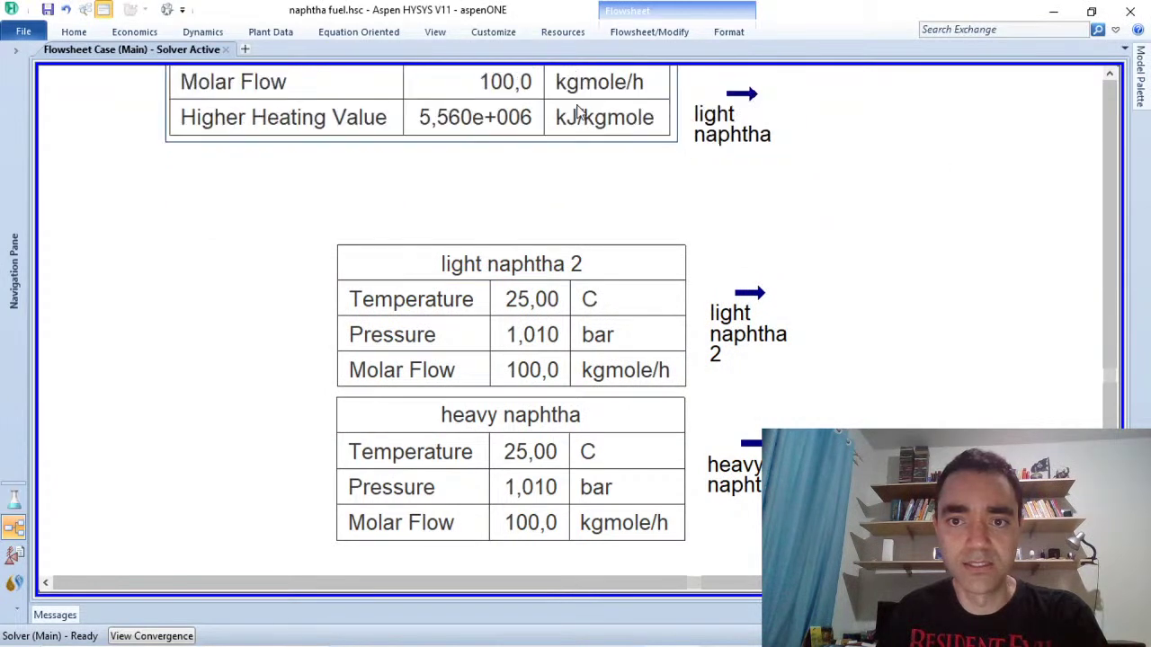
left_click_drag(581, 112, 581, 167)
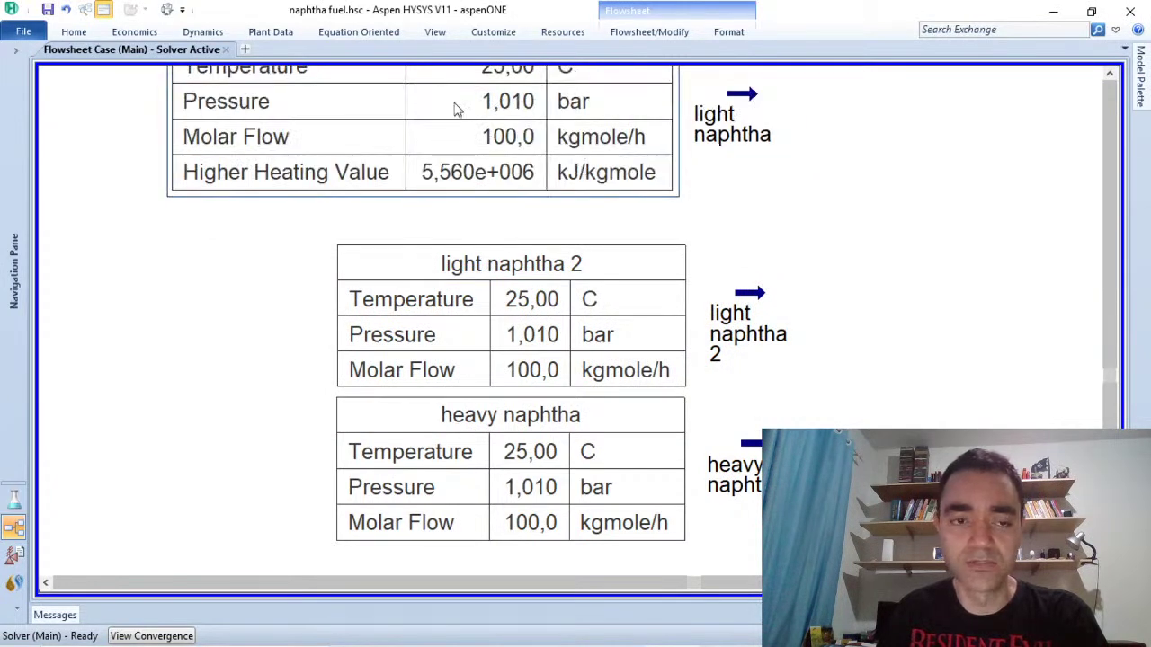
Step: Add the Higher Heating Value variable to the light naphtha 2 table and move the table directly beneath the light naphtha table
double_click(505, 302)
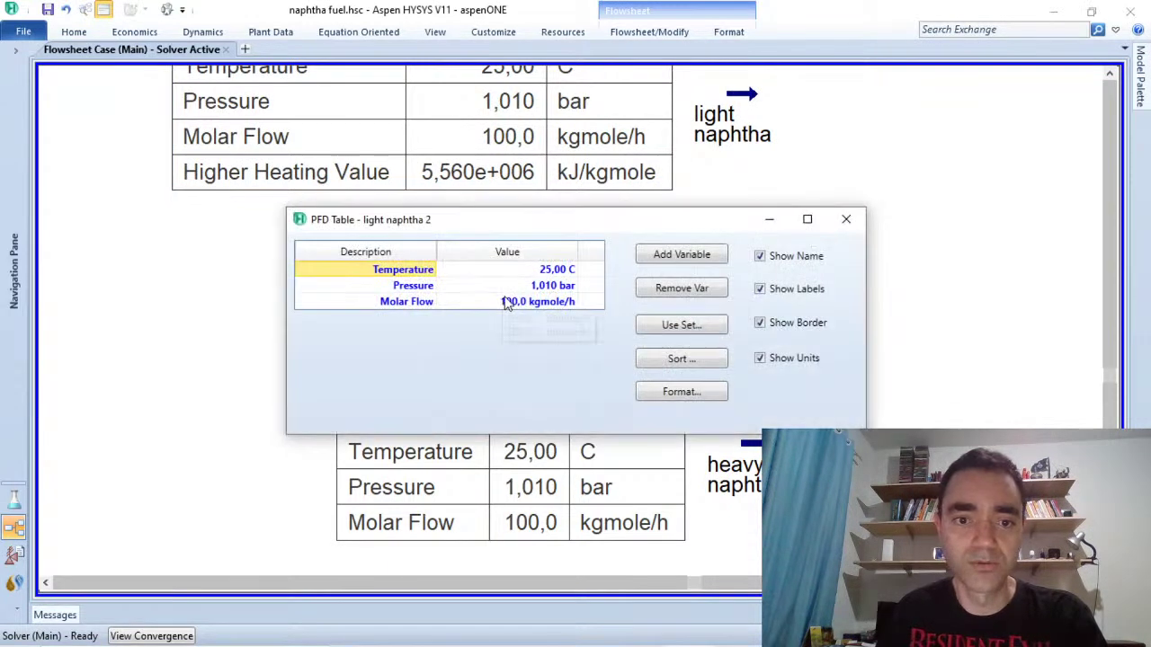
left_click(680, 255)
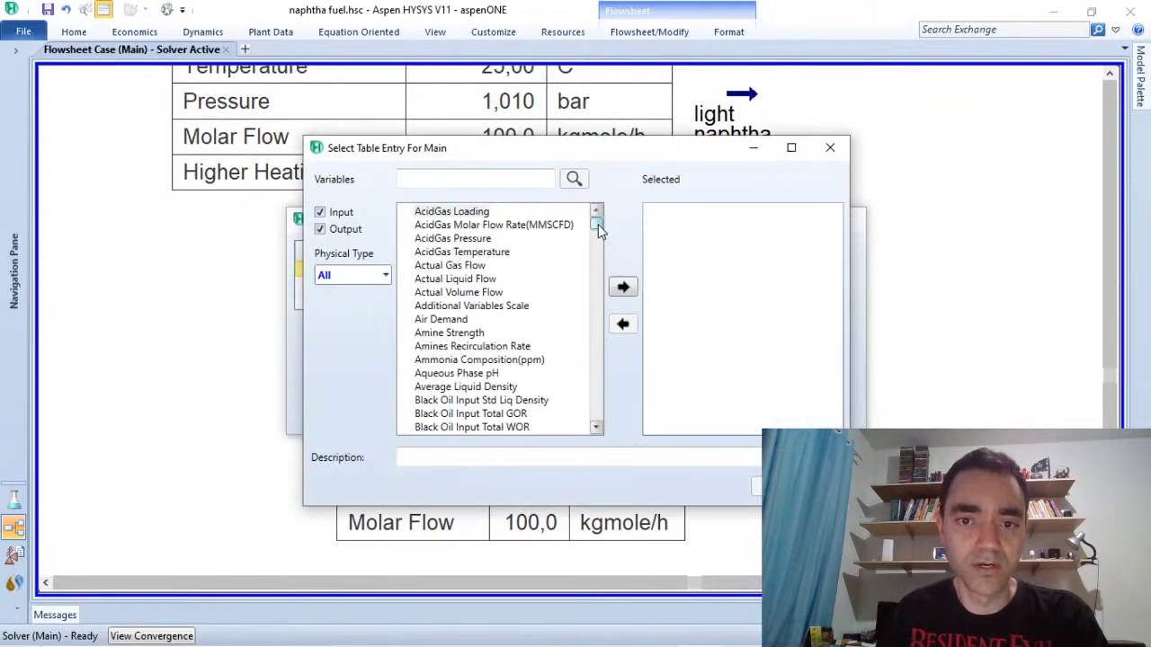
left_click_drag(598, 226, 586, 294)
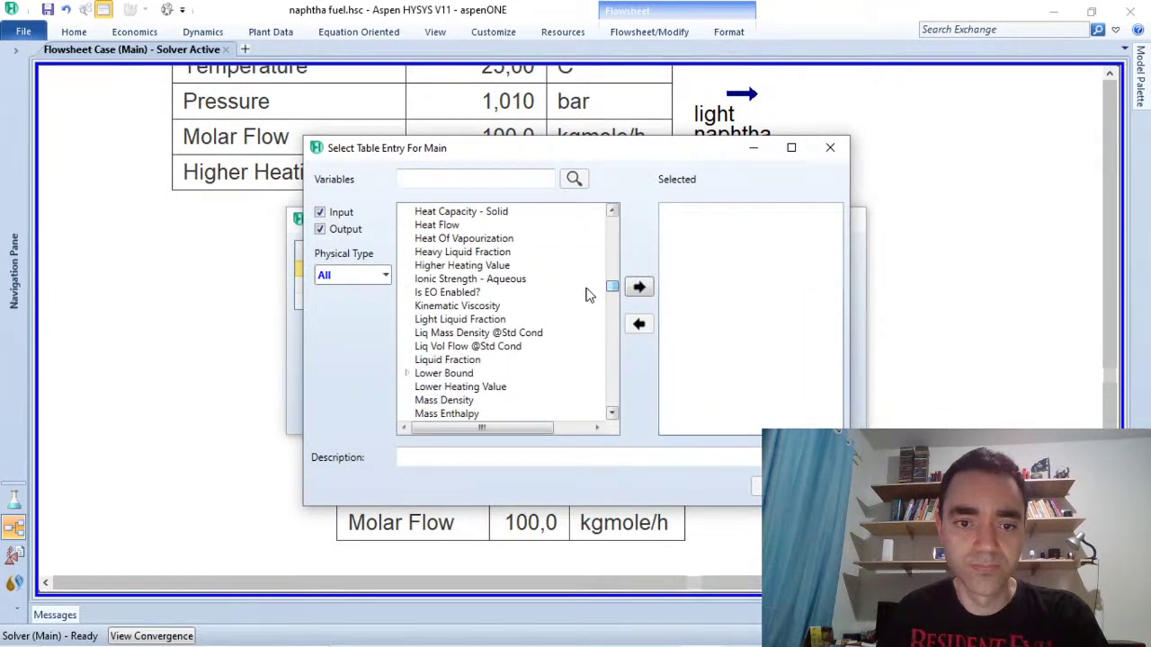
left_click(480, 267)
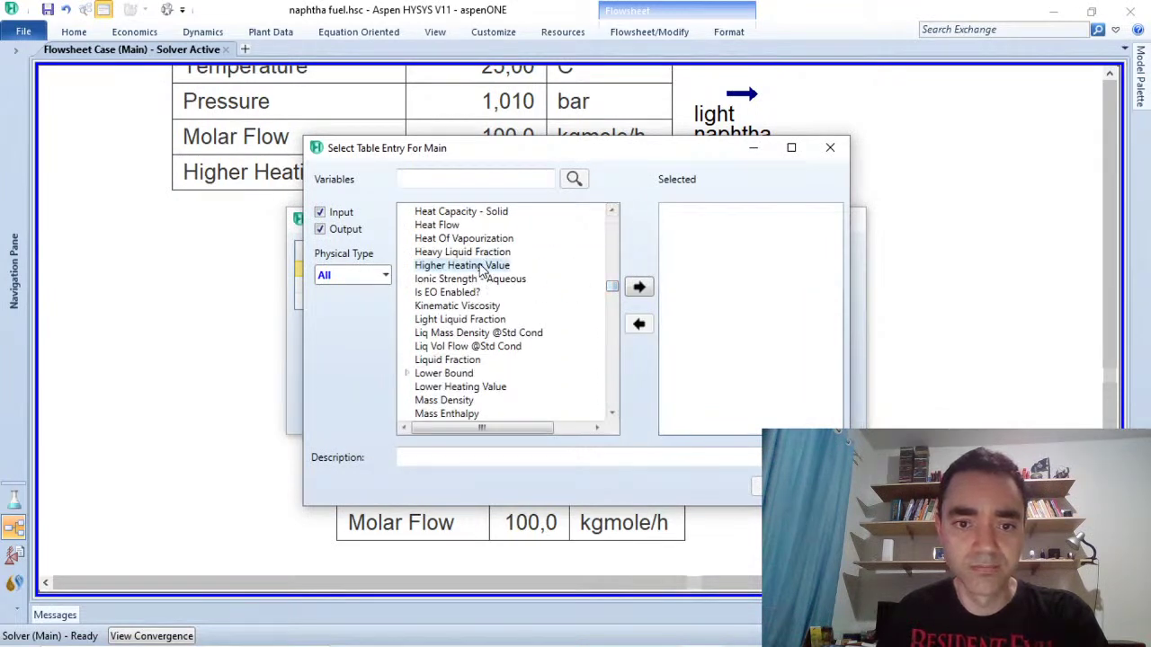
left_click(640, 287)
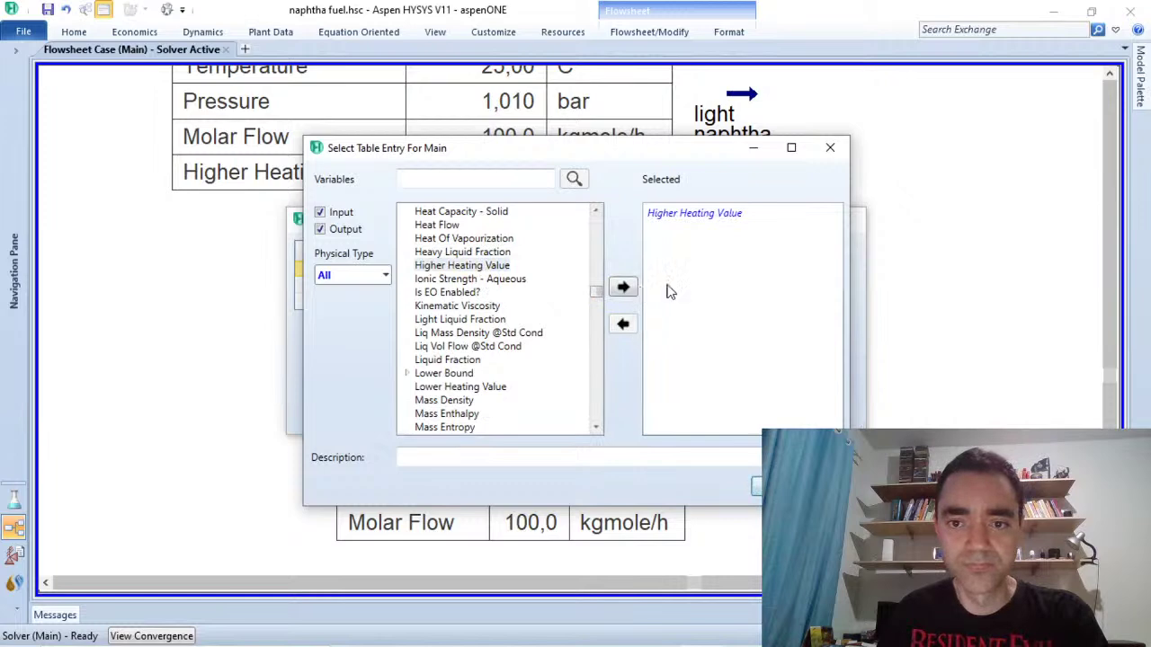
left_click(710, 213)
left_click(757, 485)
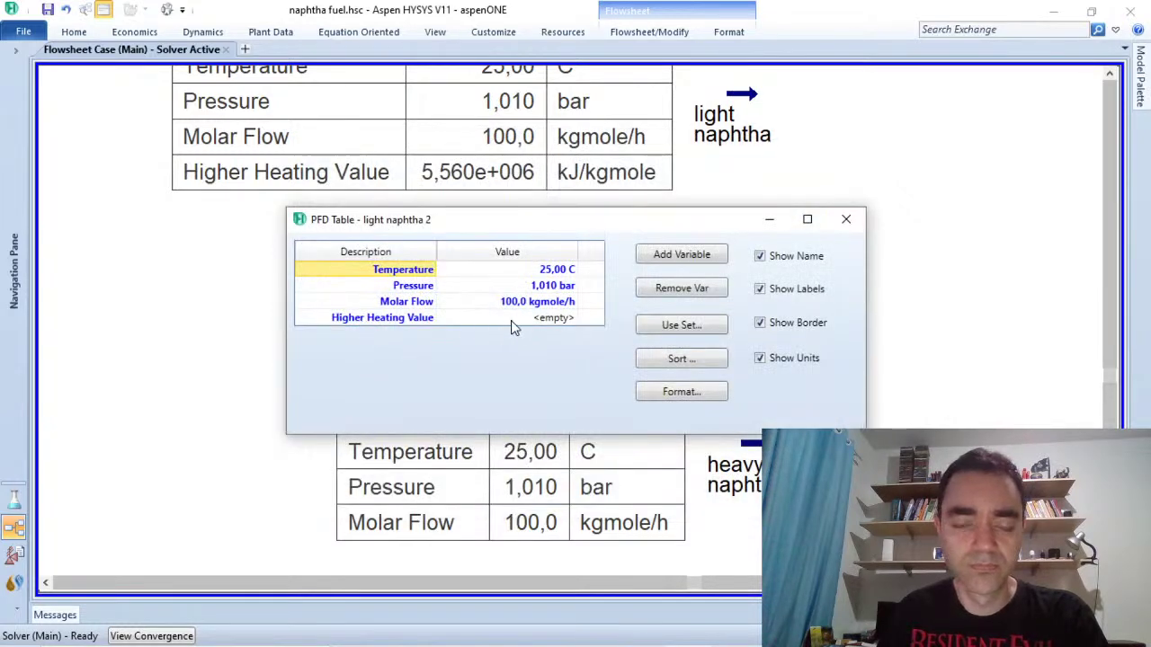
left_click(846, 220)
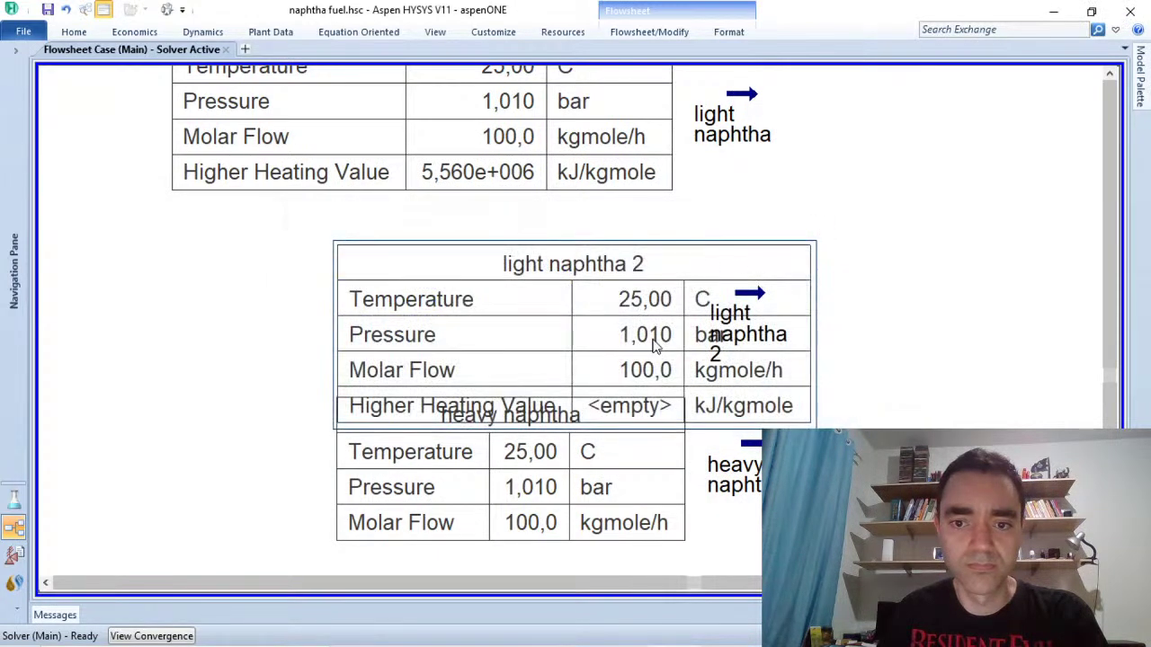
left_click_drag(654, 348, 510, 304)
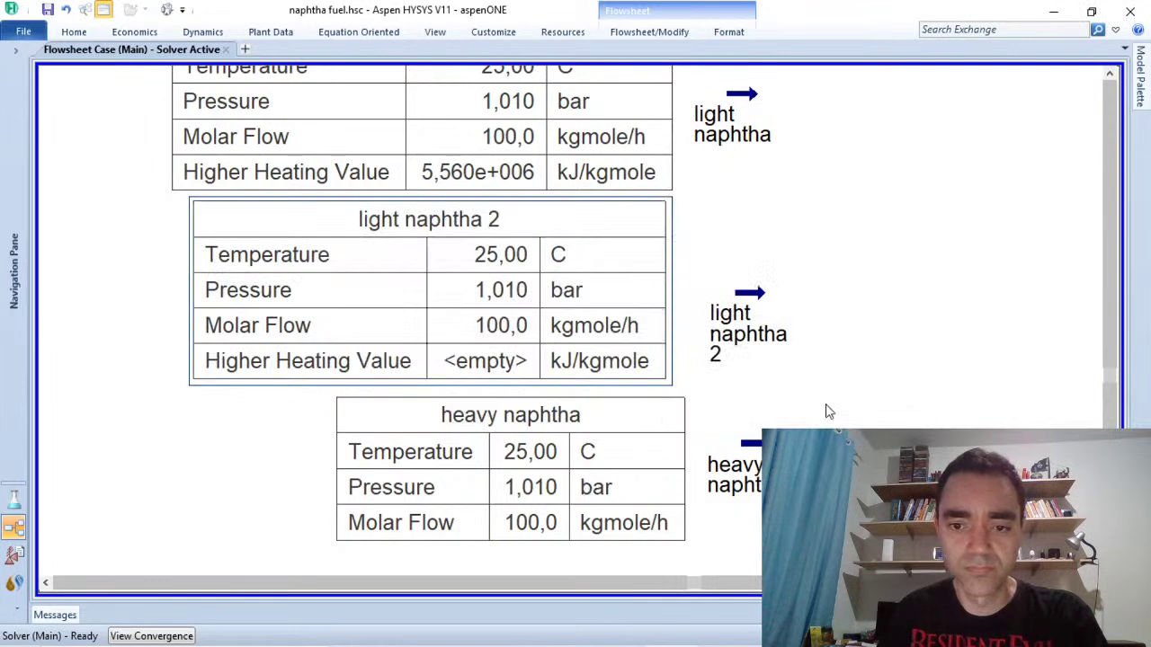
Step: Add the Higher Heating Value variable to the heavy naphtha property table
scroll(1109, 385, "down", 2)
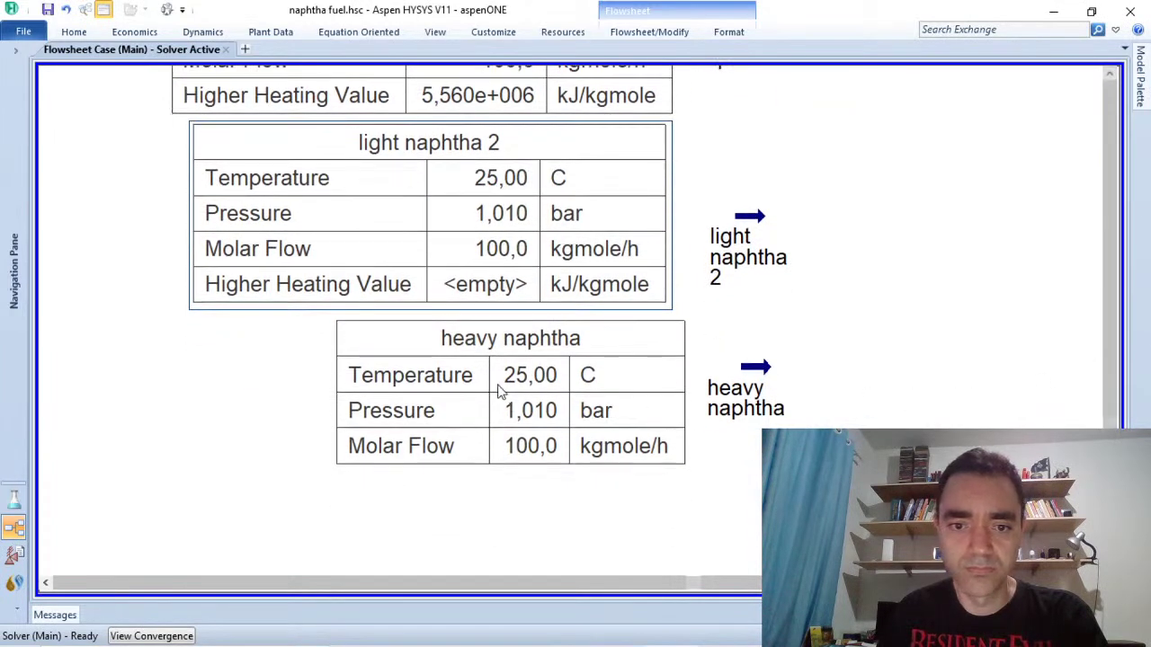
double_click(501, 391)
left_click(677, 258)
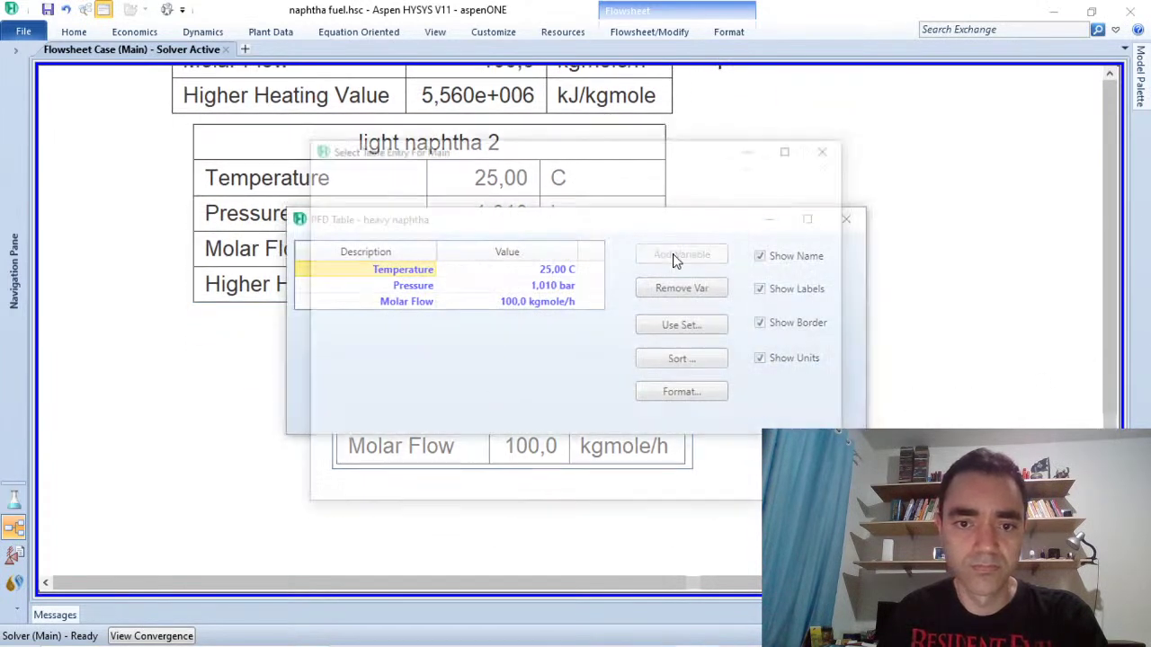
left_click_drag(598, 225, 586, 286)
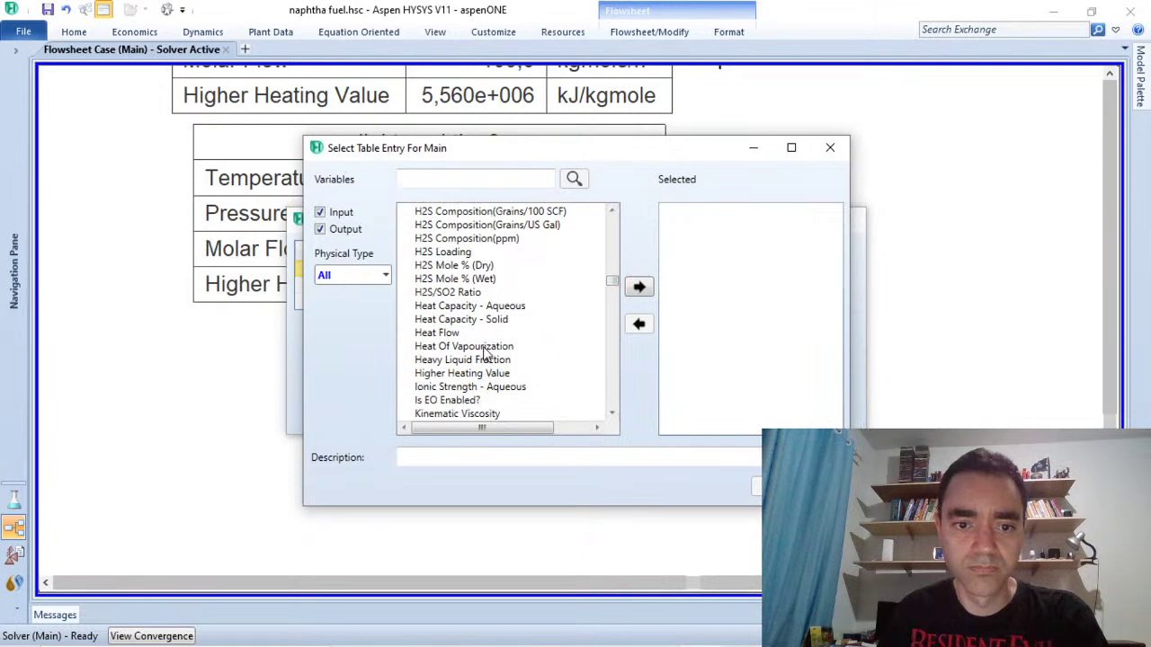
left_click(495, 374)
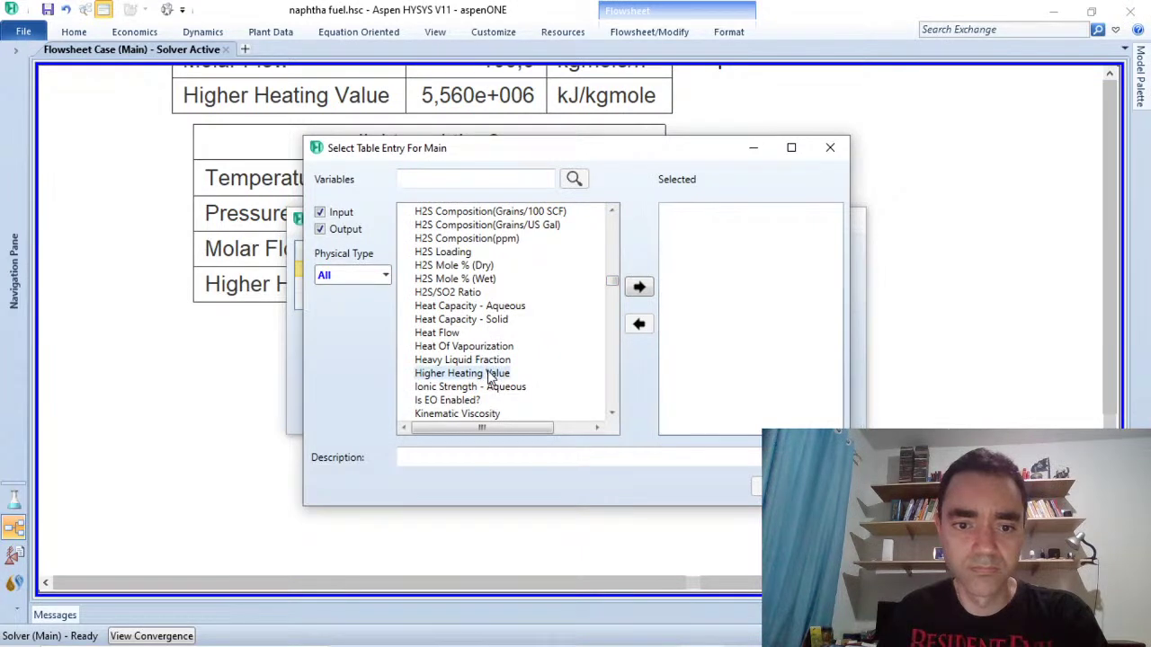
left_click(638, 287)
left_click(719, 214)
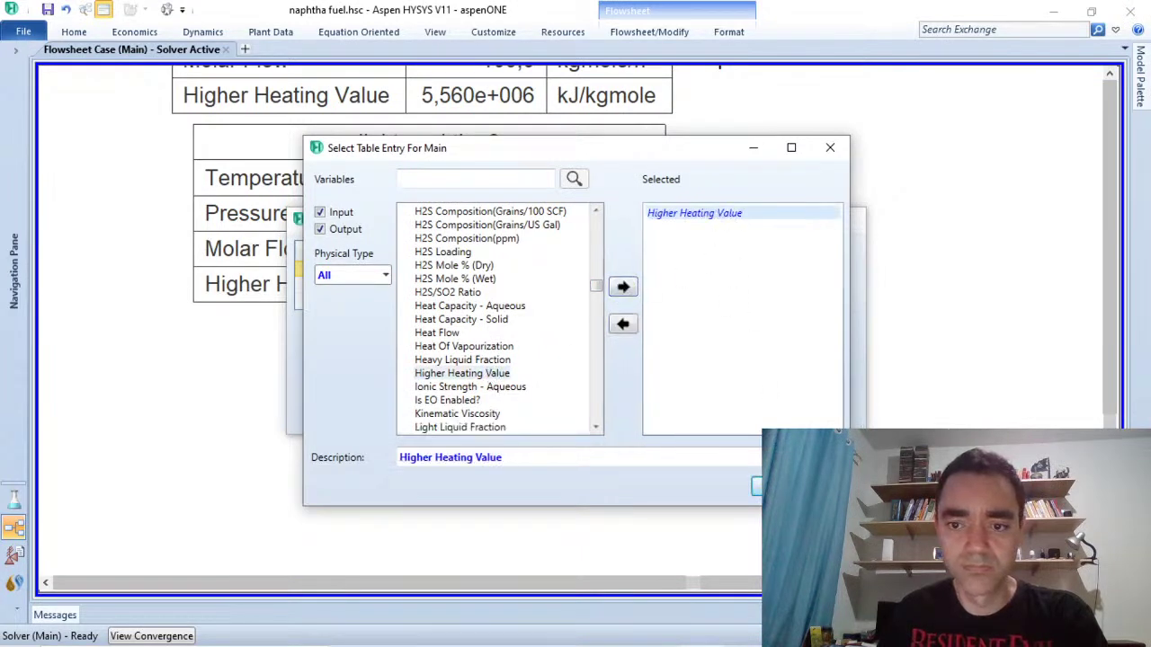
left_click(778, 485)
left_click(846, 220)
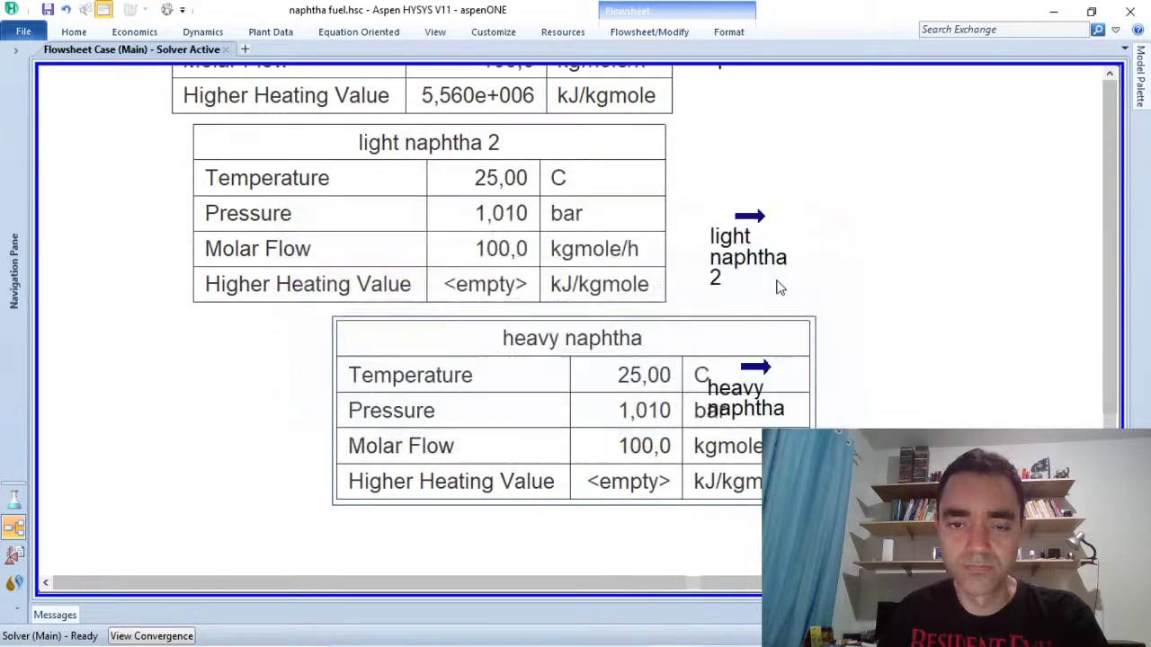
Step: Rearrange the heavy naphtha and light naphtha 2 tables and stream arrows so each table sits beside its own stream
left_click_drag(586, 385, 510, 389)
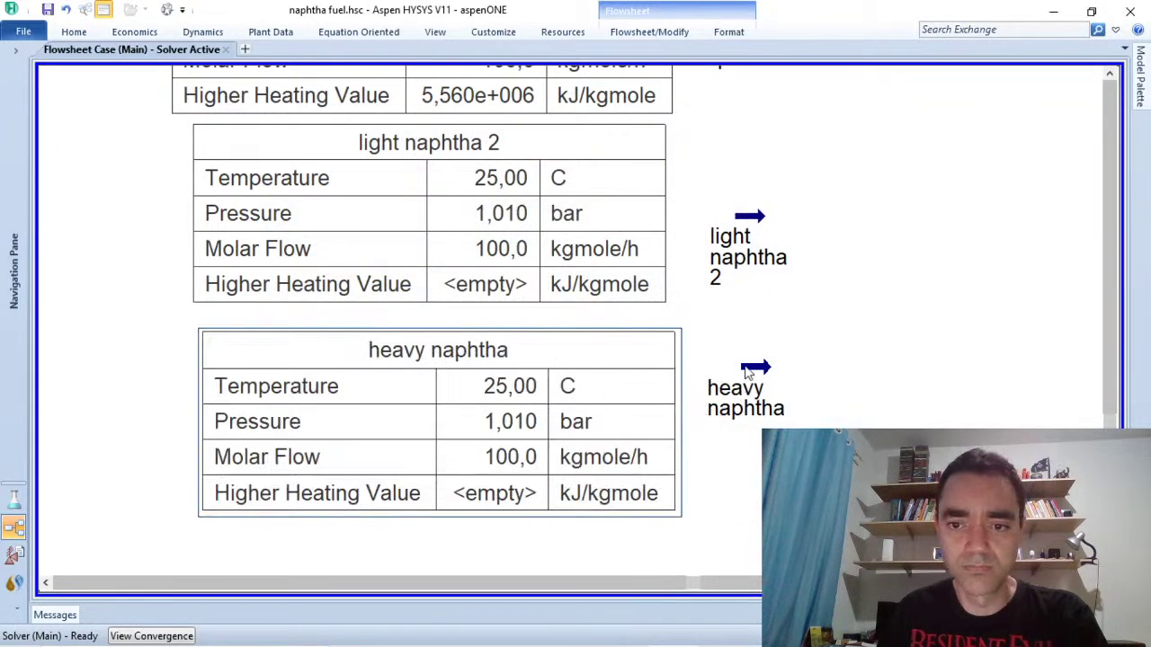
left_click_drag(750, 378, 746, 406)
left_click_drag(597, 459, 601, 415)
mouse_move(755, 223)
left_click_drag(755, 223, 750, 201)
left_click_drag(390, 206, 406, 232)
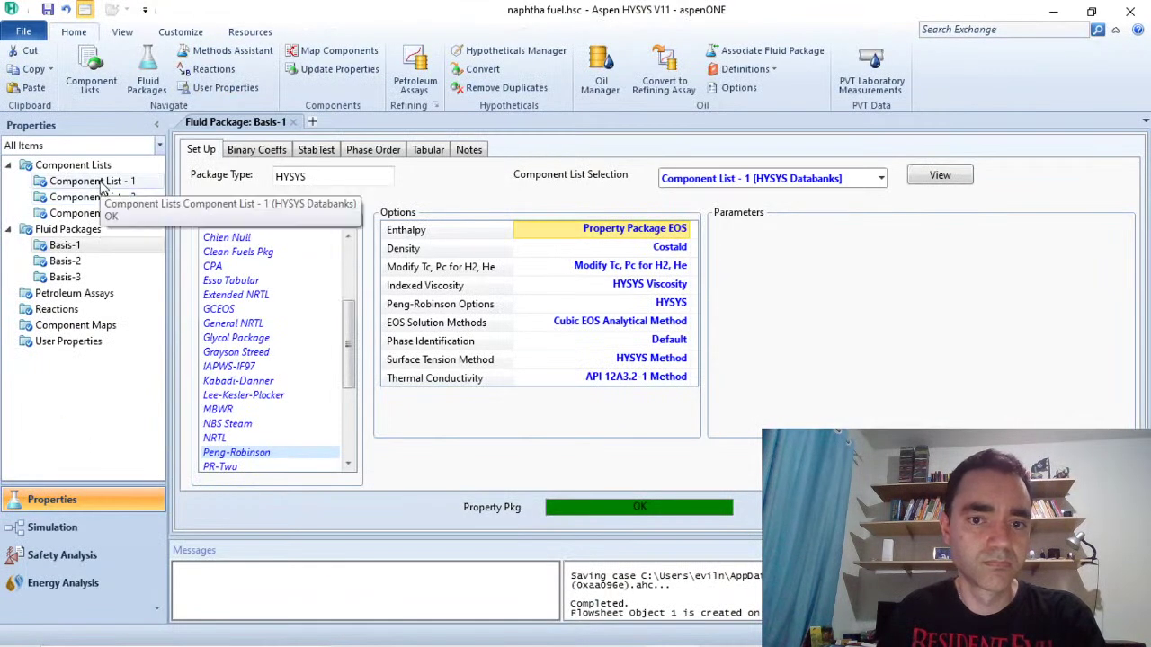
Step: In the Properties environment, estimate the unknown properties of the hypothetical components in Component List - 1
left_click(93, 181)
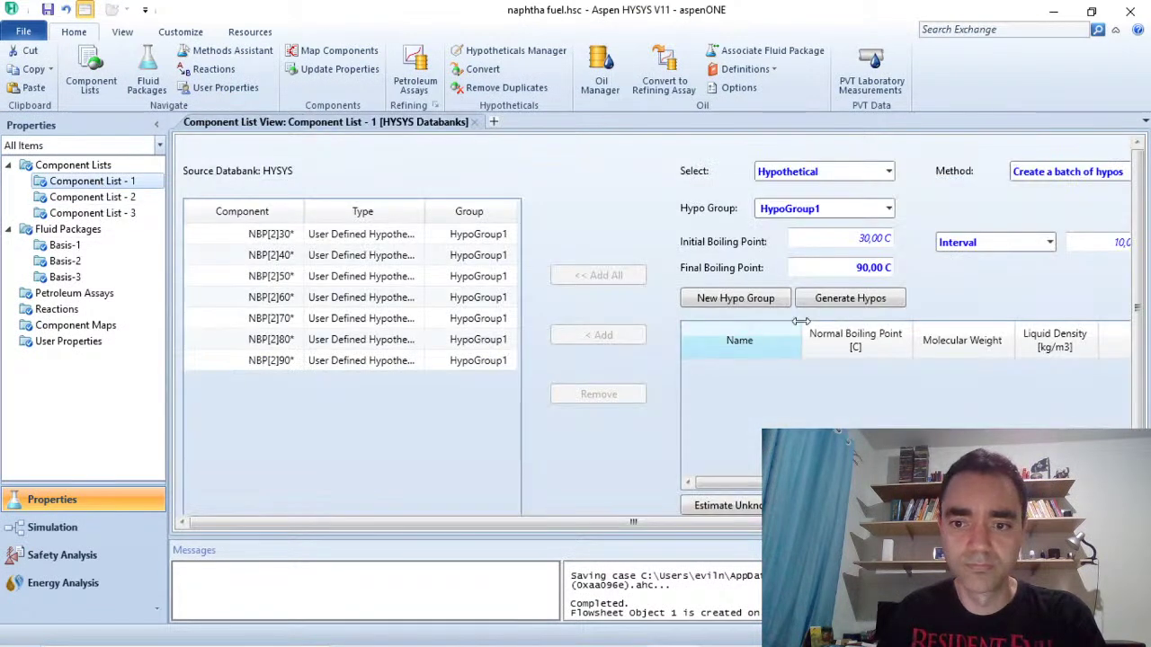
left_click(358, 297)
left_click(719, 507)
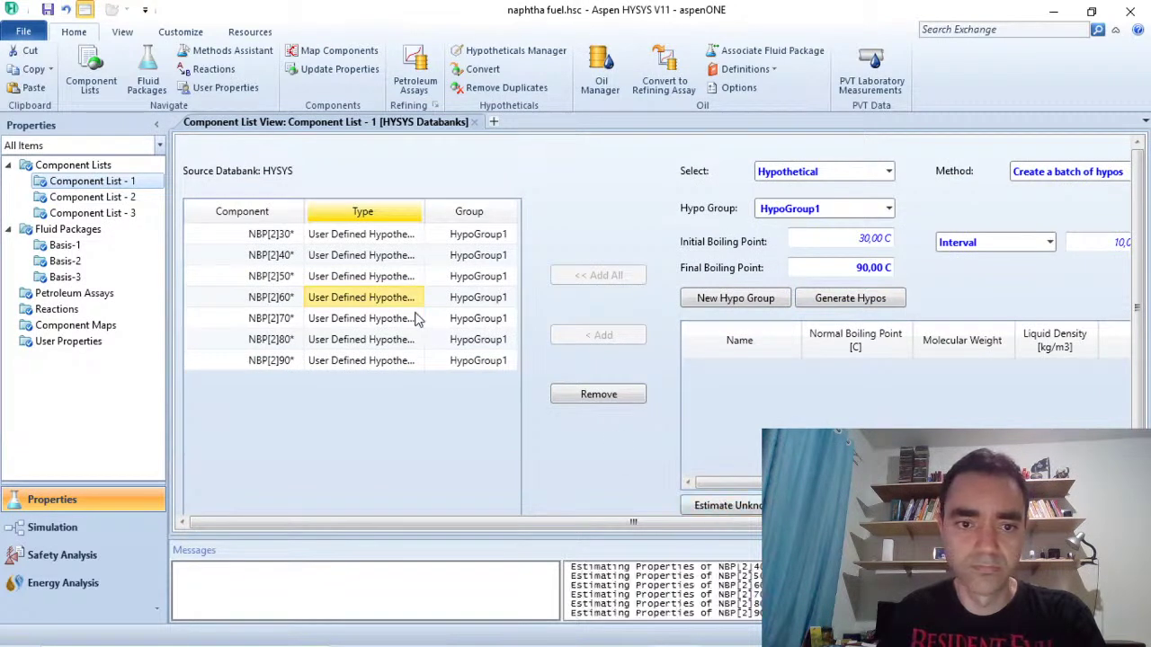
left_click(358, 233)
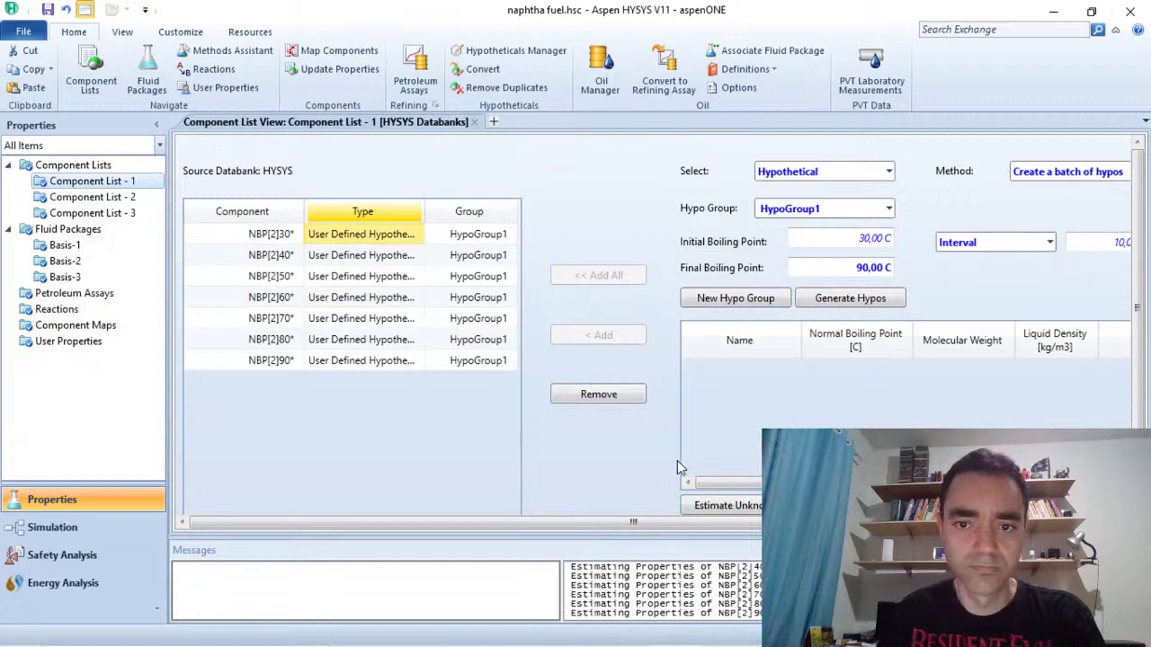
left_click(725, 509)
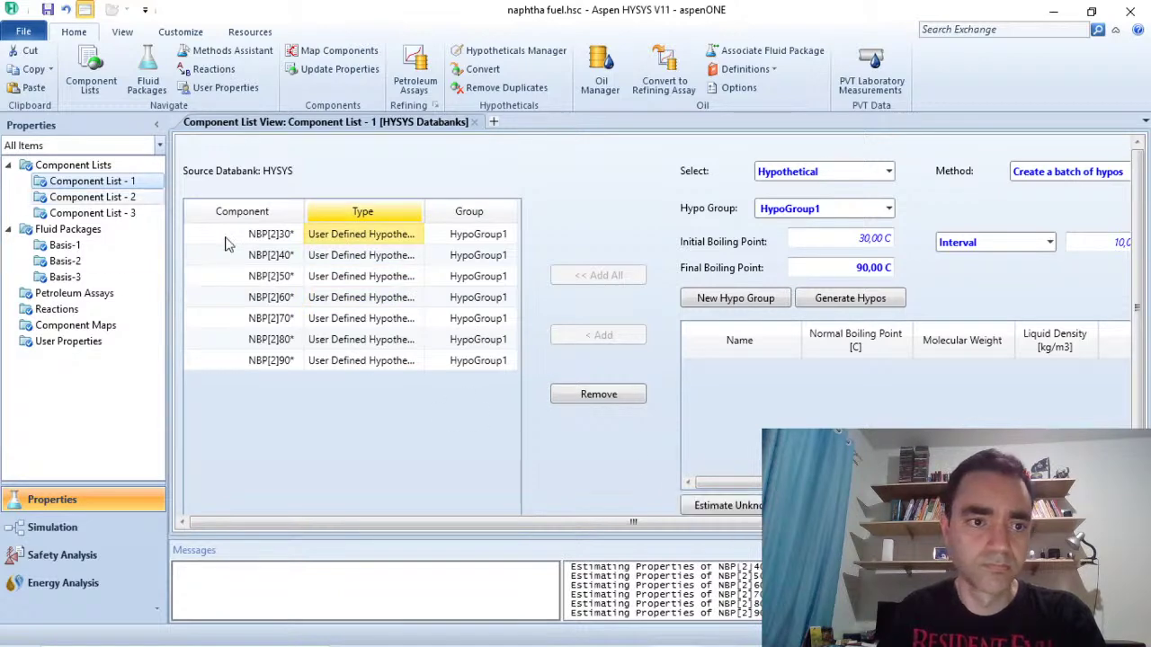
Step: Estimate the unknown properties of the hypothetical components in Component List - 3 and return to the simulation flowsheet
left_click(93, 197)
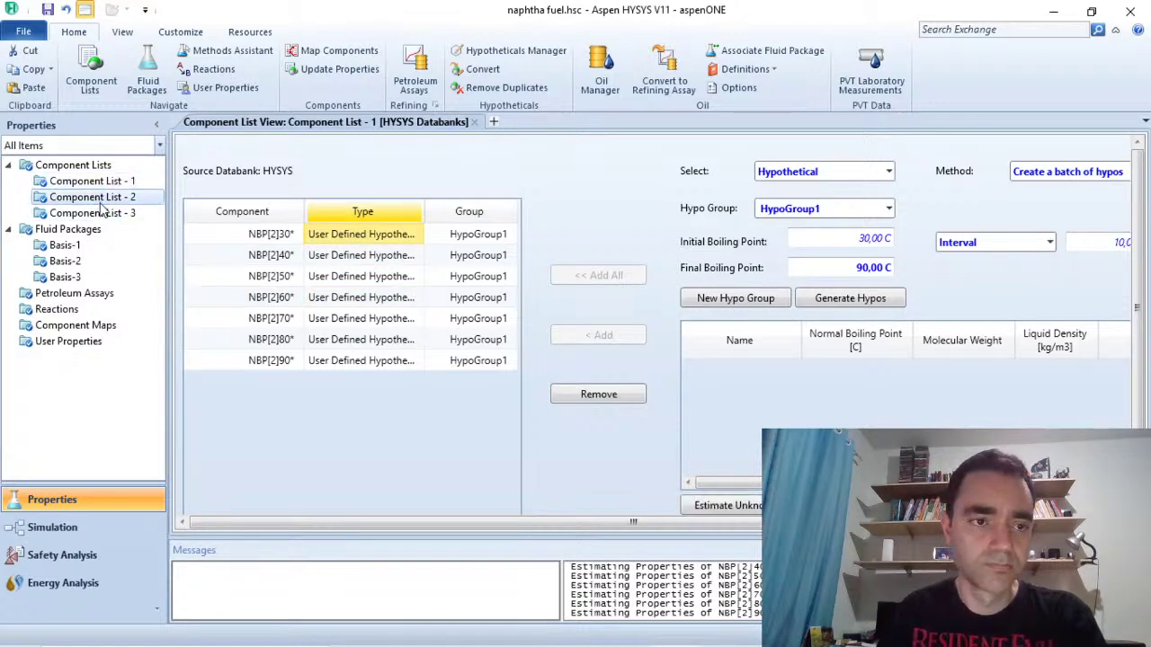
left_click(92, 214)
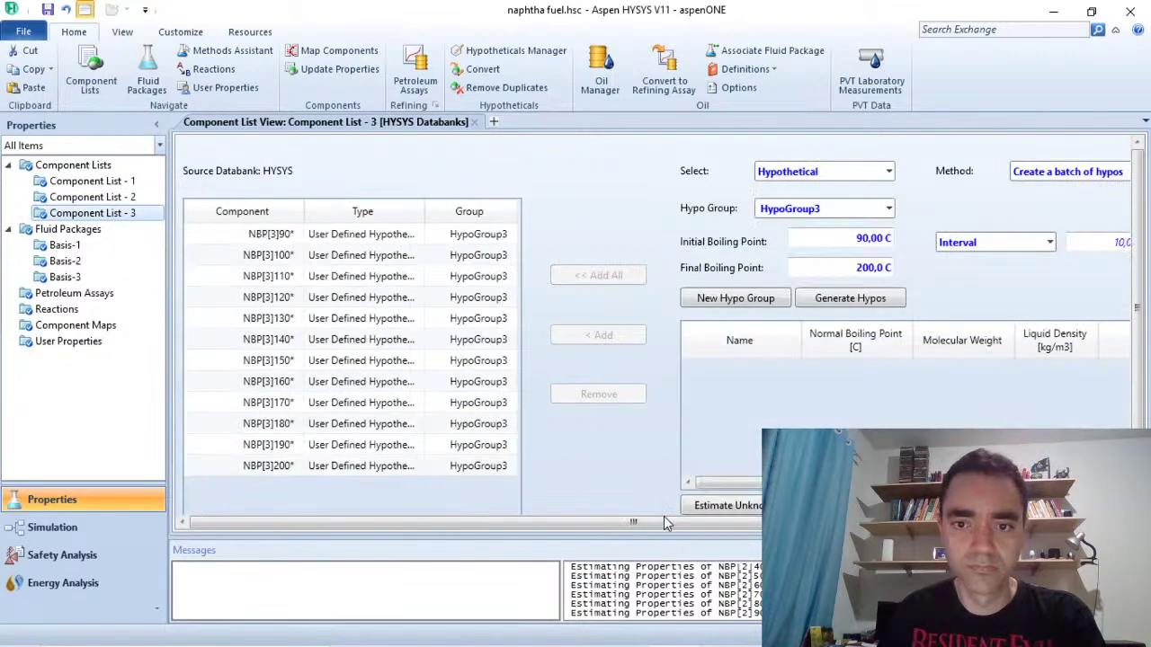
left_click(723, 506)
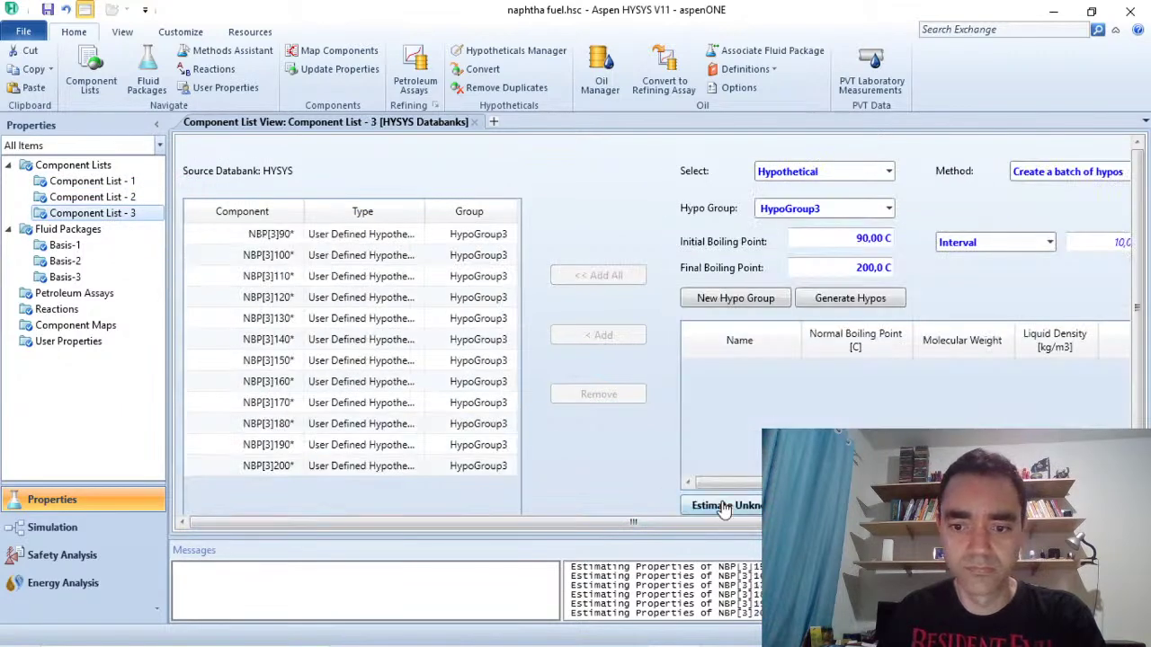
left_click(54, 529)
left_click(639, 393)
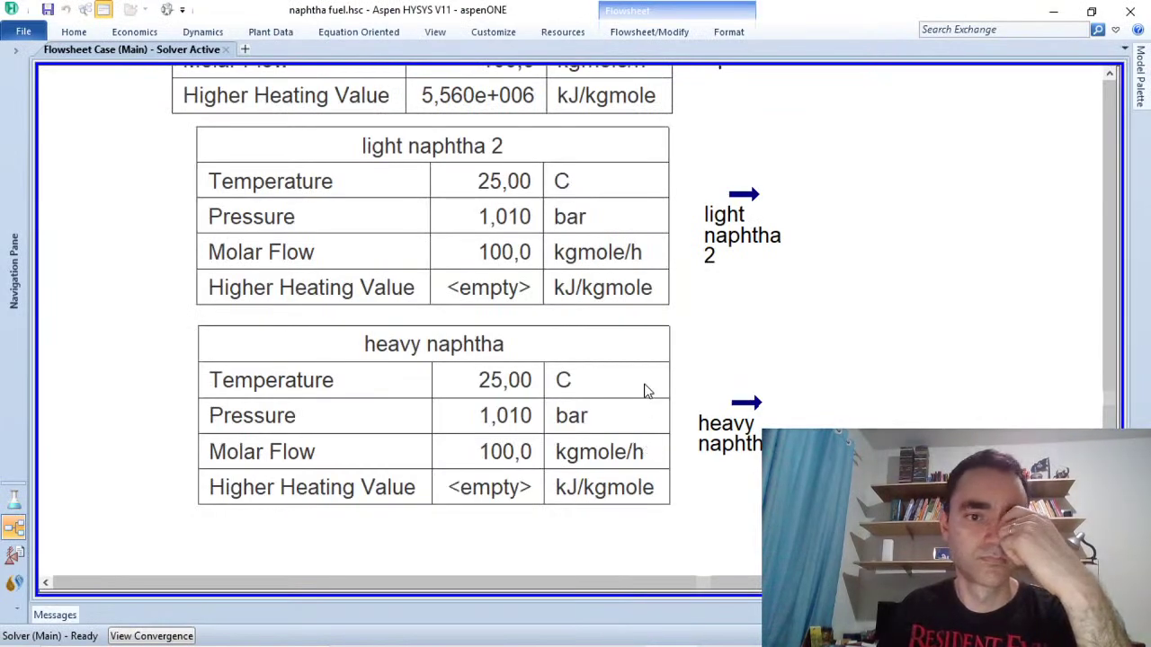
Step: Nudge the light naphtha table slightly left, closer to alignment above the light naphtha 2 table
mouse_move(737, 200)
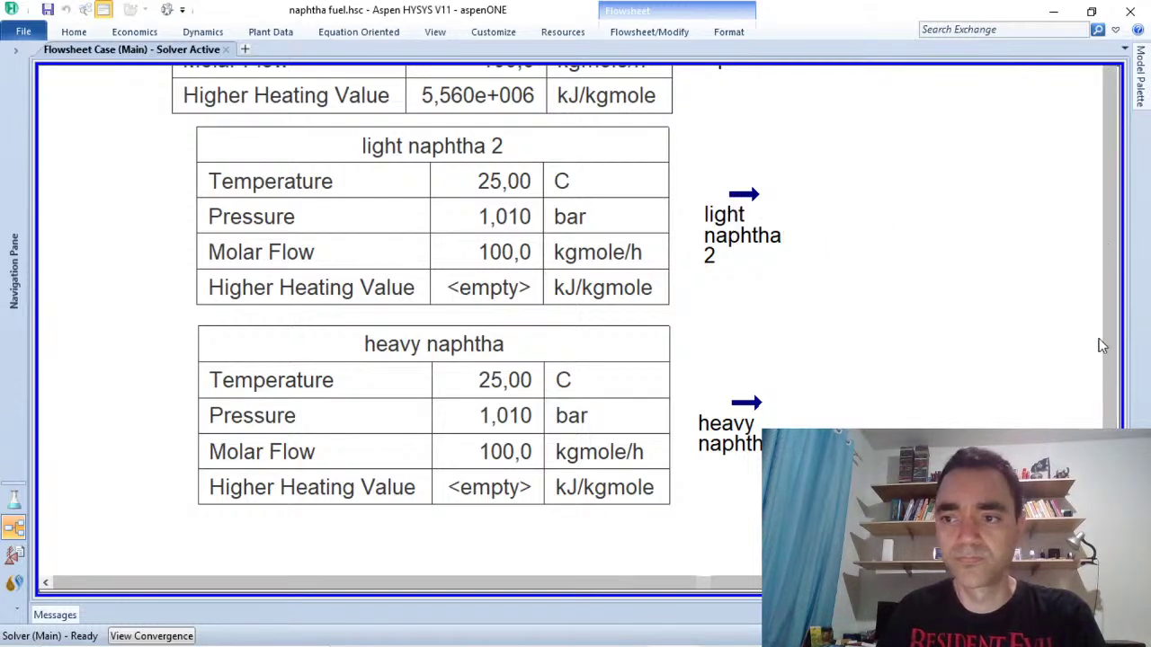
left_click_drag(1110, 402, 1108, 325)
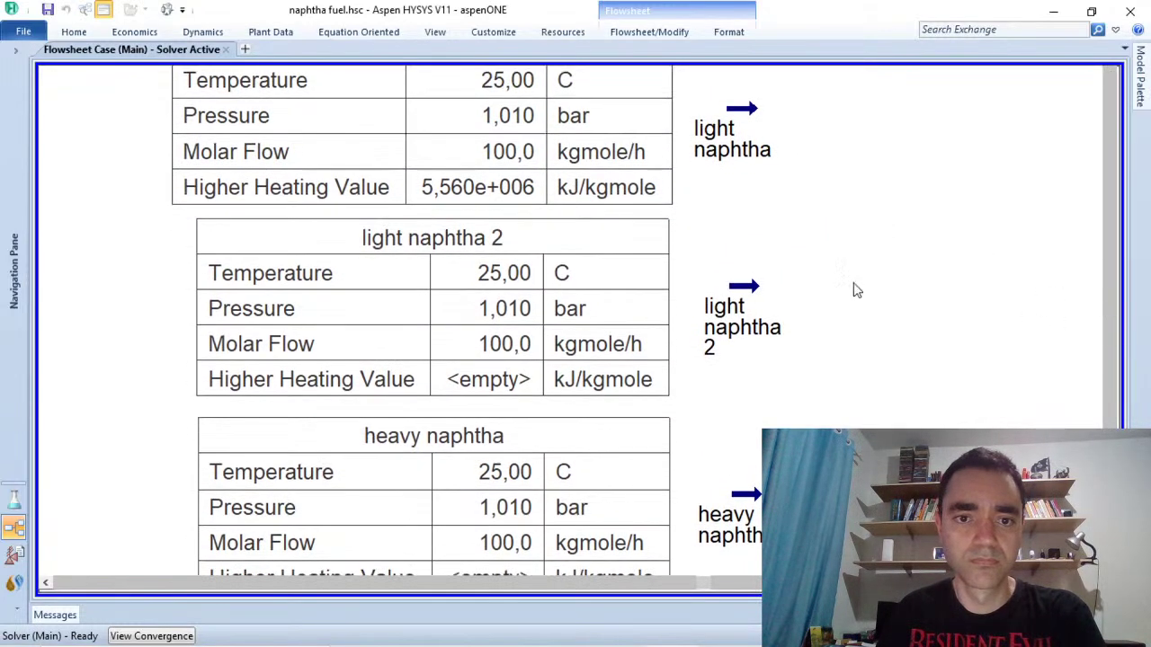
left_click(597, 135)
left_click(768, 241)
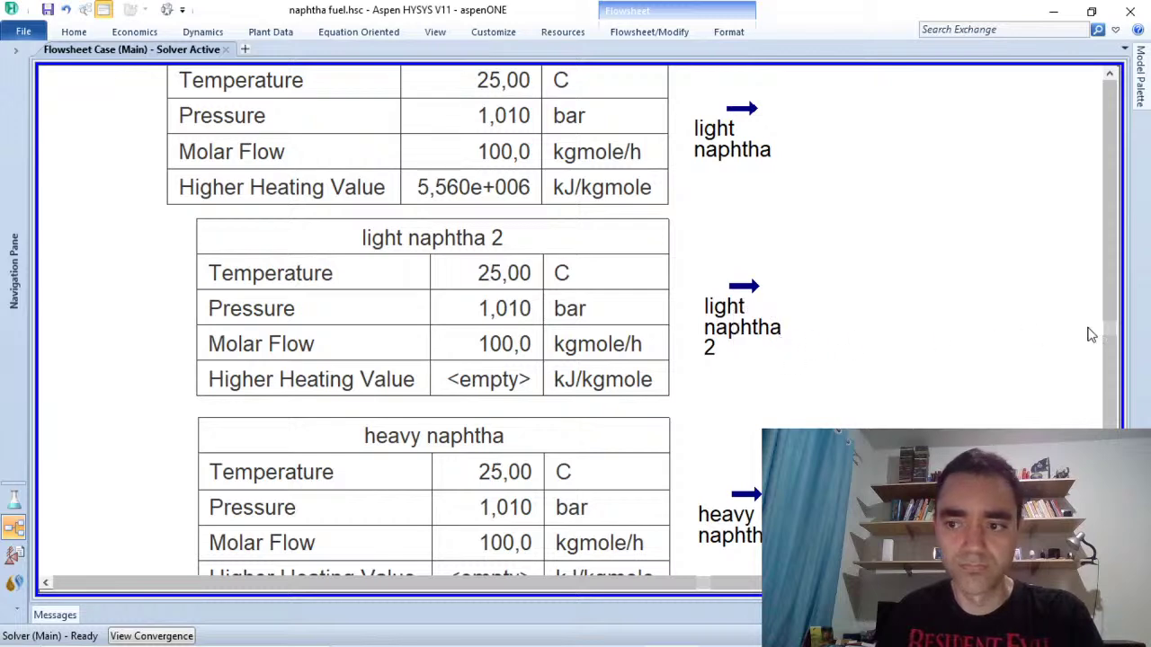
left_click_drag(1109, 349, 1082, 393)
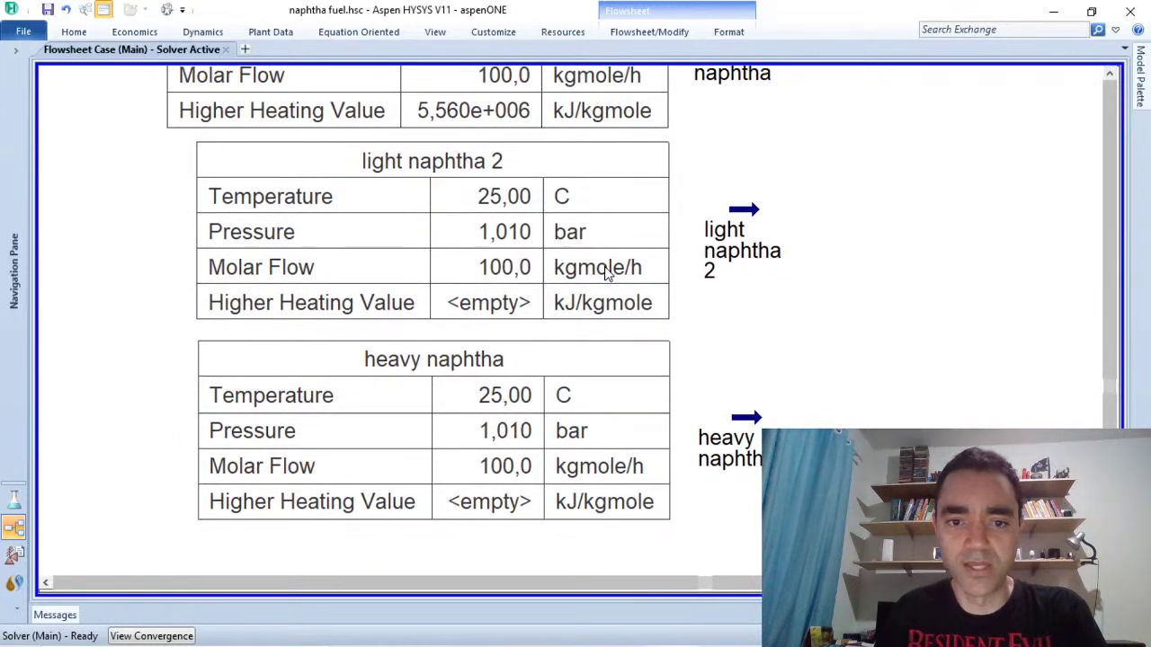
Step: Review the conditions, composition and properties of the light naphtha 2 stream, including its heating values
double_click(748, 214)
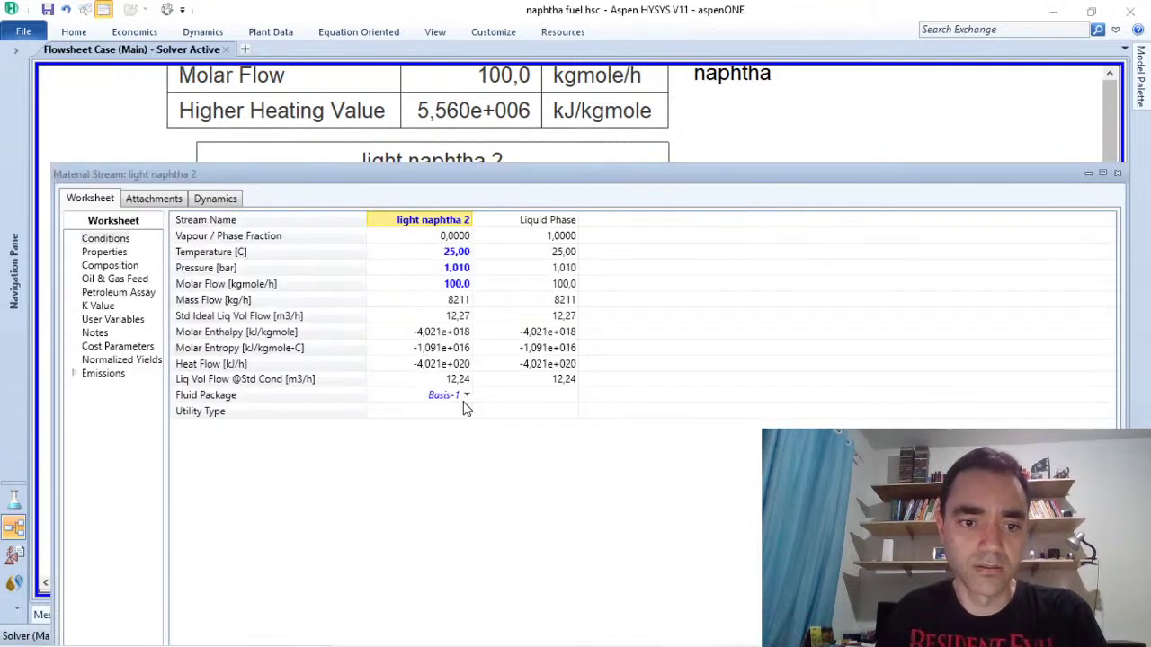
left_click(114, 269)
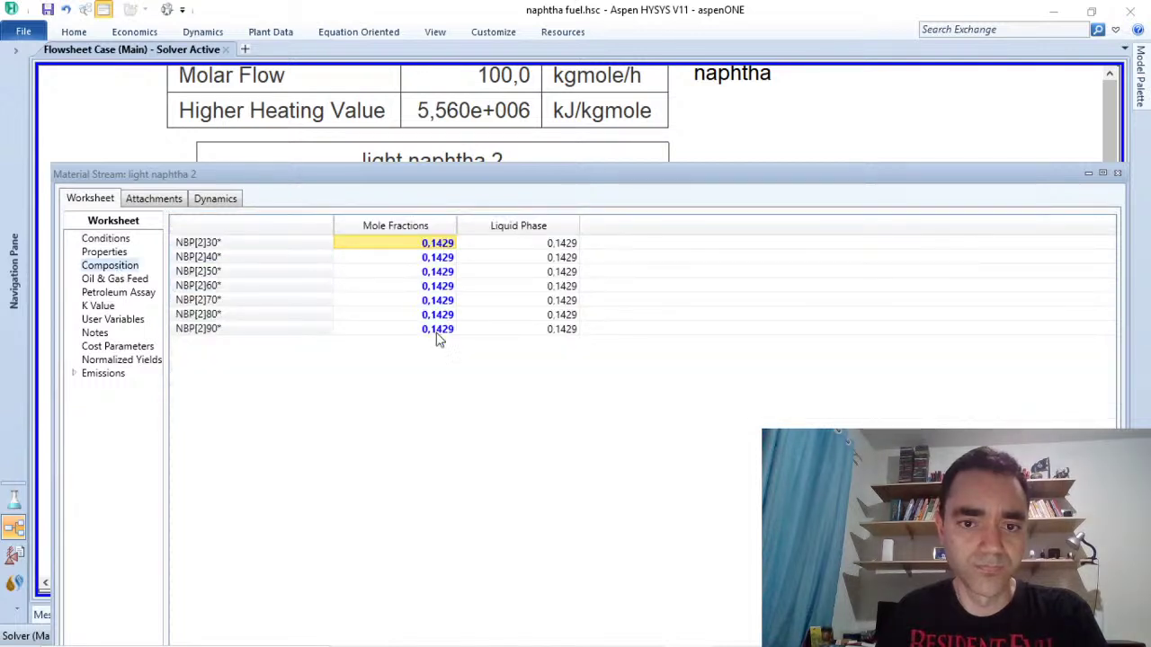
left_click(109, 241)
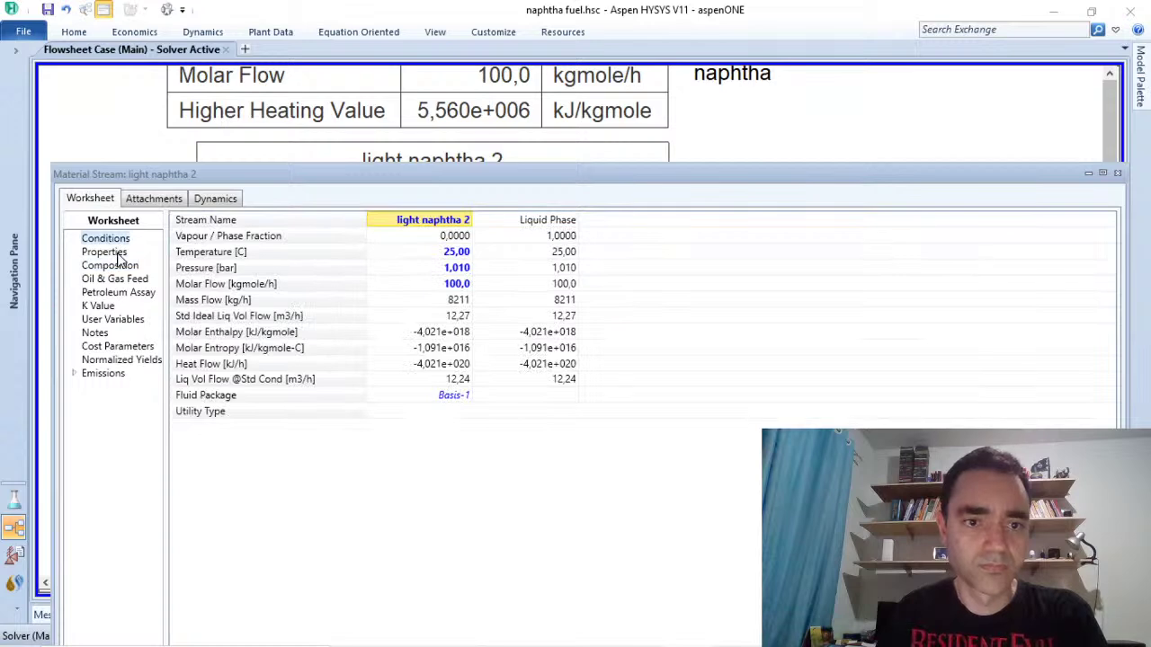
left_click(106, 252)
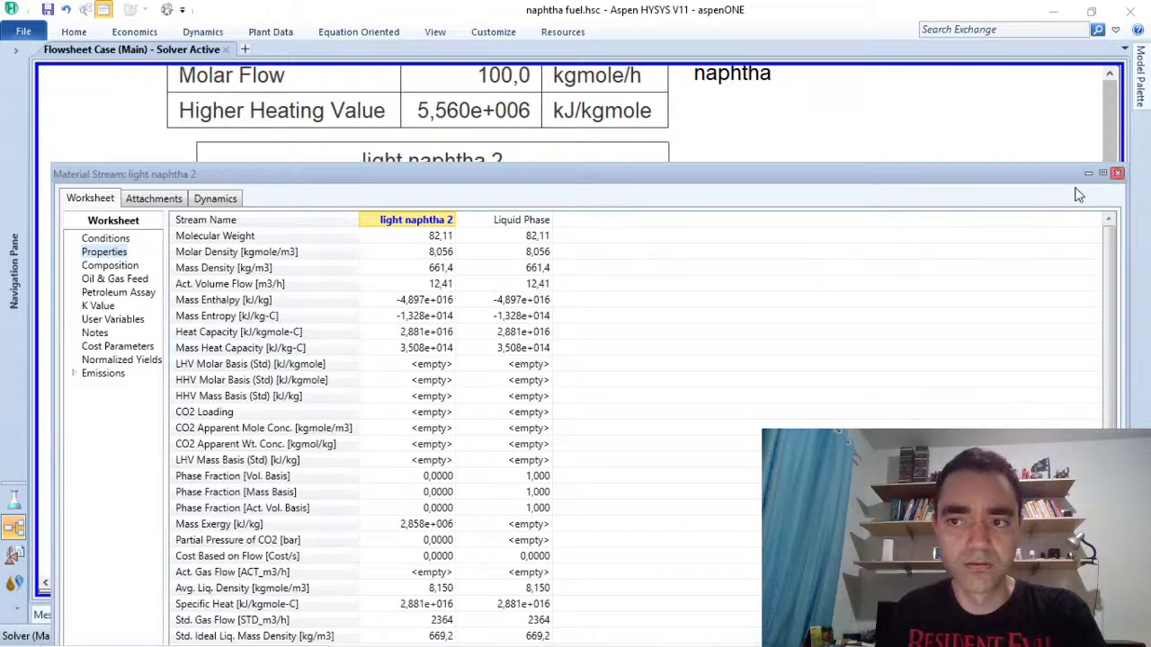
left_click(1118, 173)
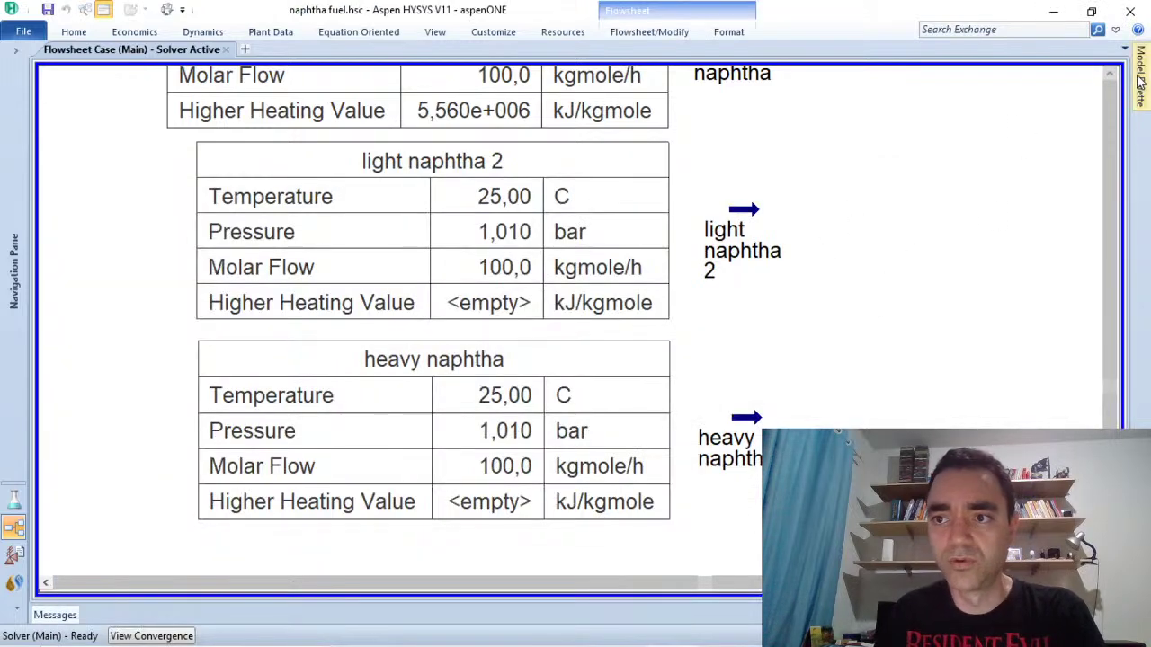
Step: Add a new material stream between light naphtha 2 and heavy naphtha, moving the heavy naphtha stream down to make room
mouse_move(1140, 77)
left_click(1009, 100)
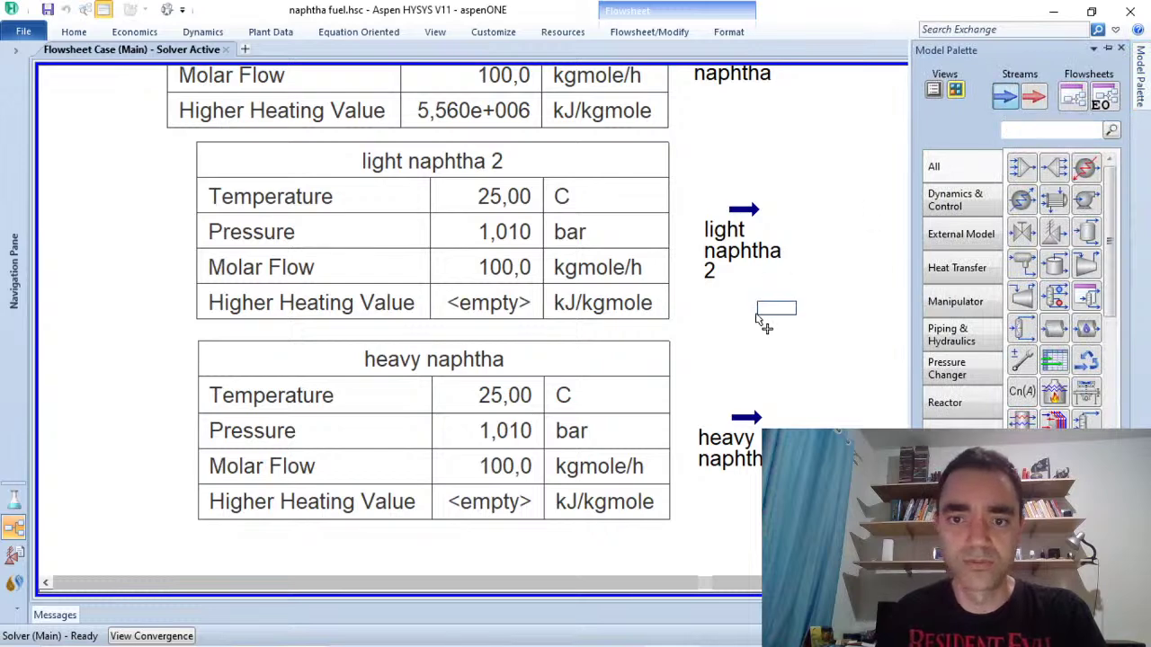
left_click(741, 166)
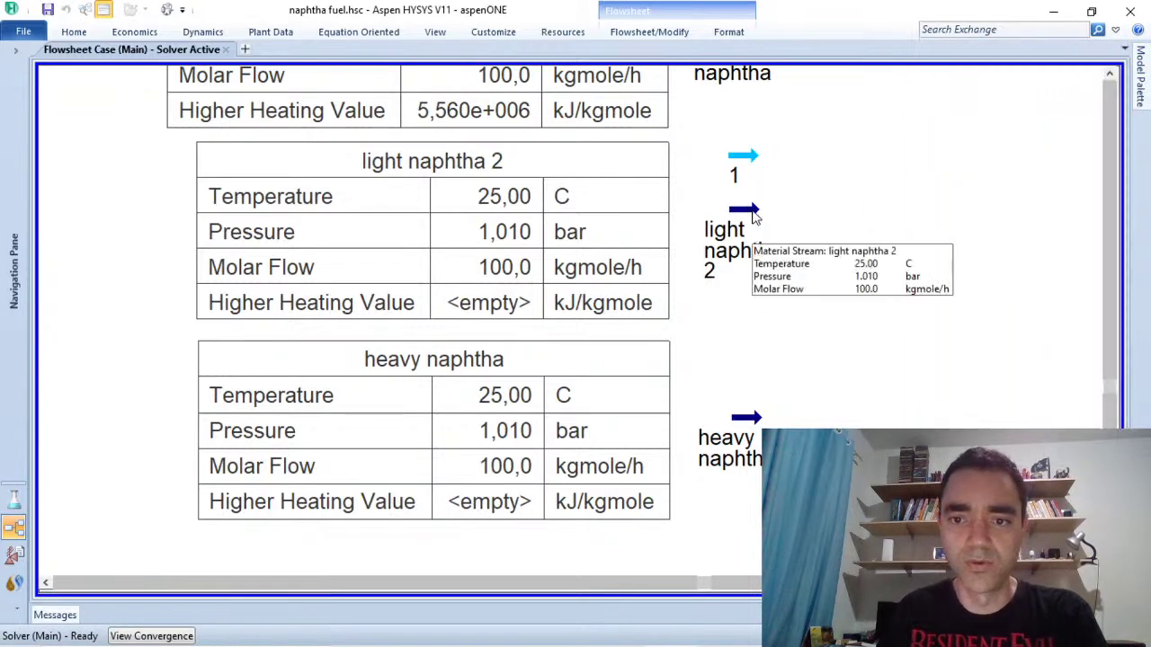
left_click_drag(760, 511, 748, 337)
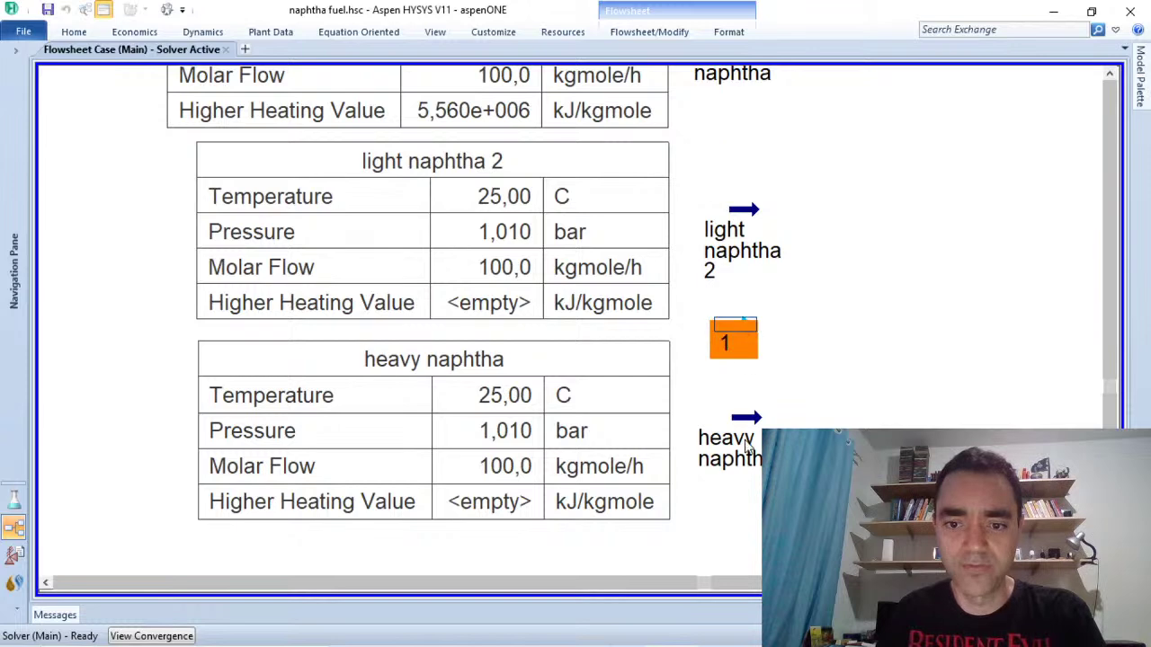
left_click_drag(747, 419, 755, 557)
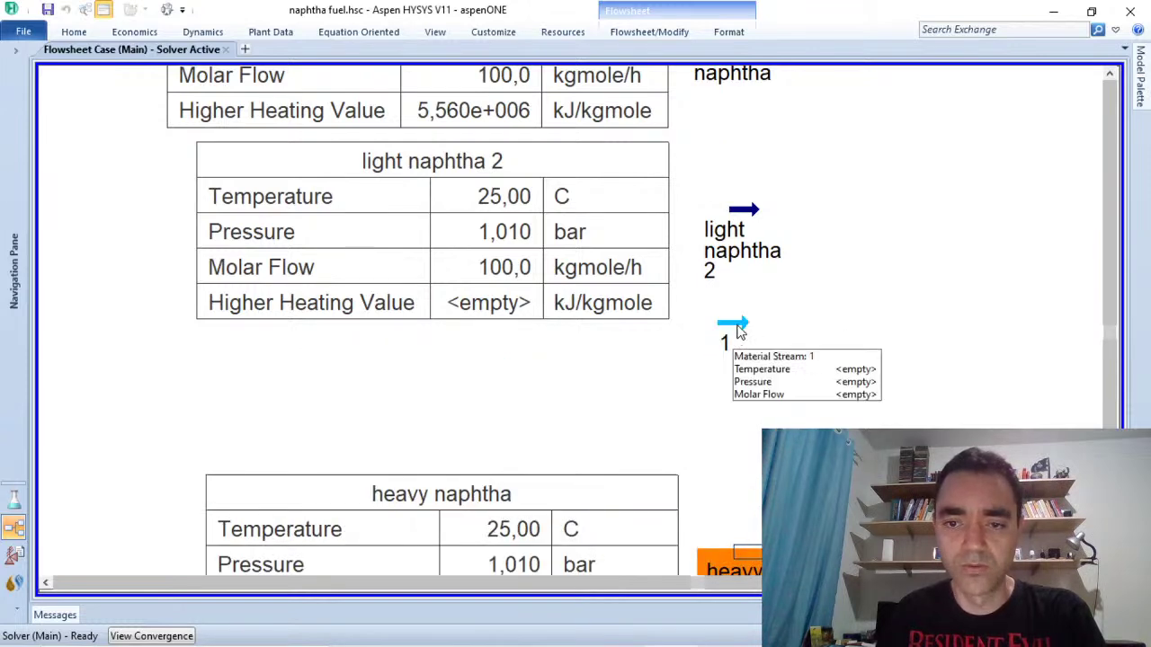
left_click_drag(738, 334, 741, 392)
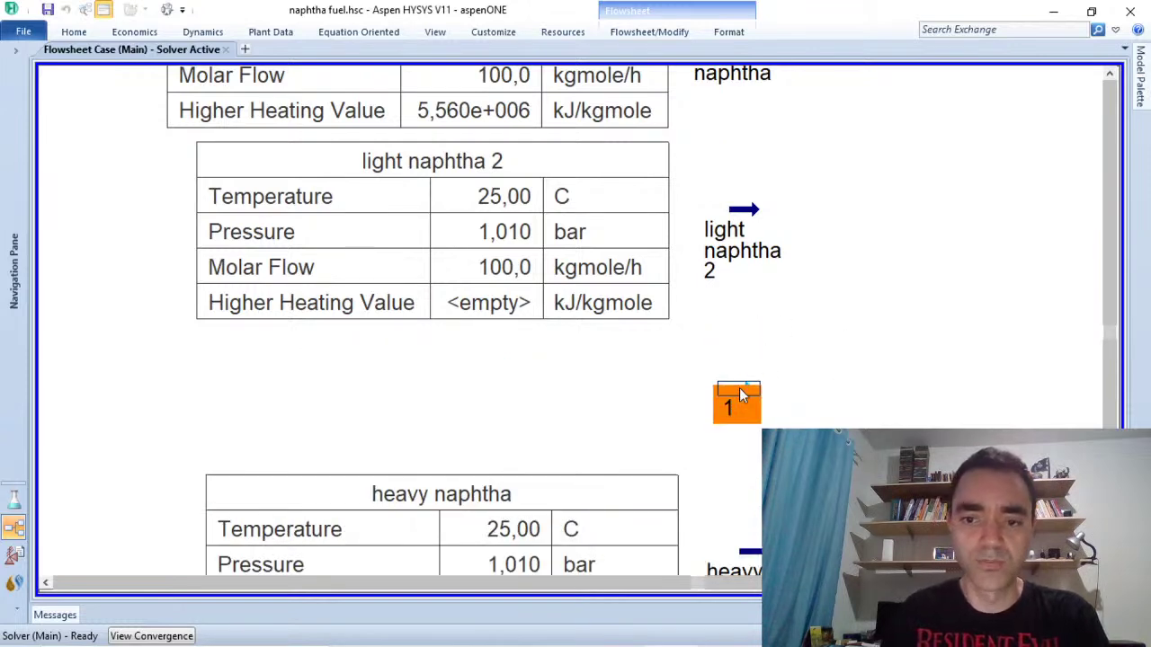
Step: Assign the Basis-2 fluid package to the new material stream 1
double_click(740, 393)
left_click(501, 431)
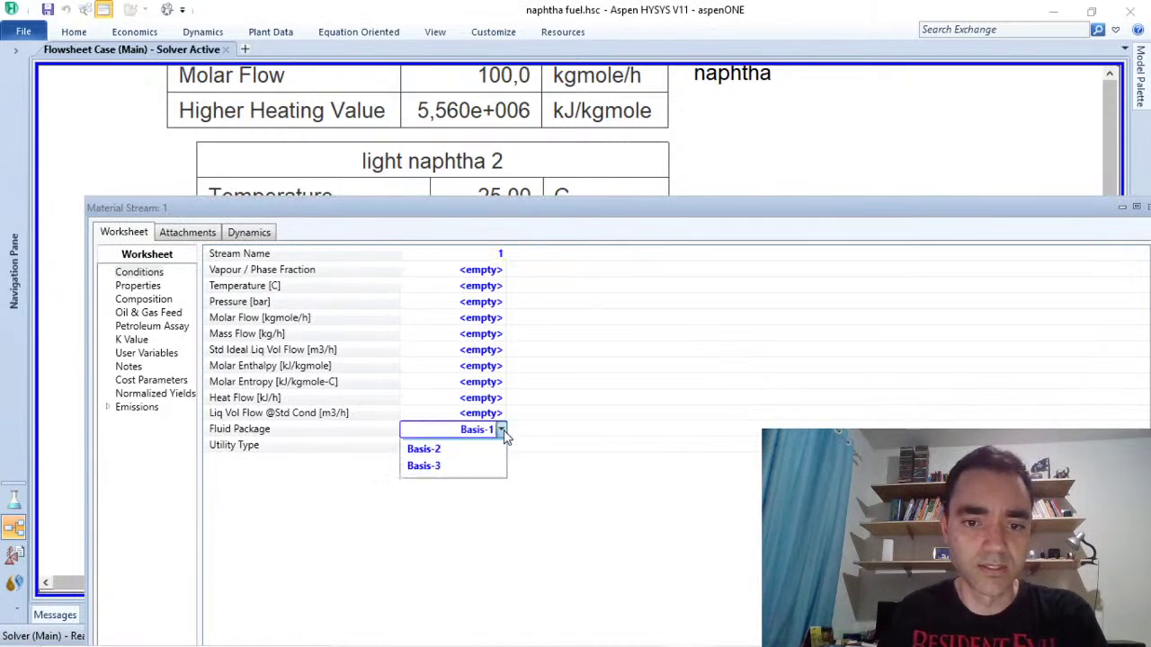
left_click(473, 472)
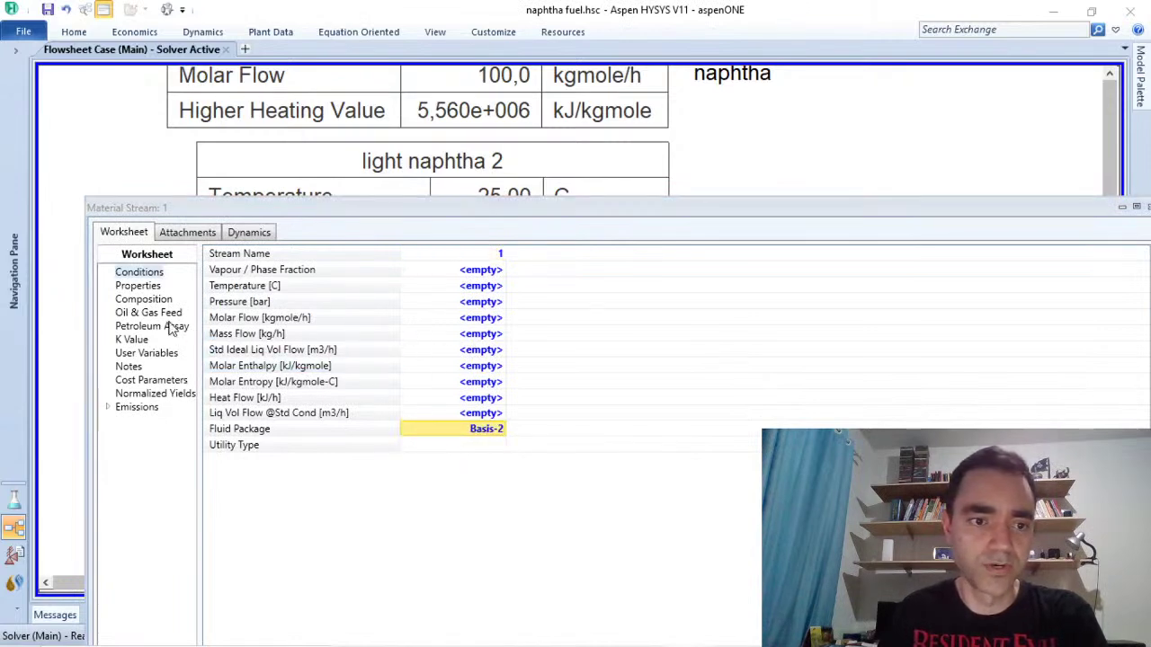
Step: In the composition of stream 1, enter mole fractions of 1 for n-Hexane and 0 for i-Pentane and n-Pentane
left_click(142, 302)
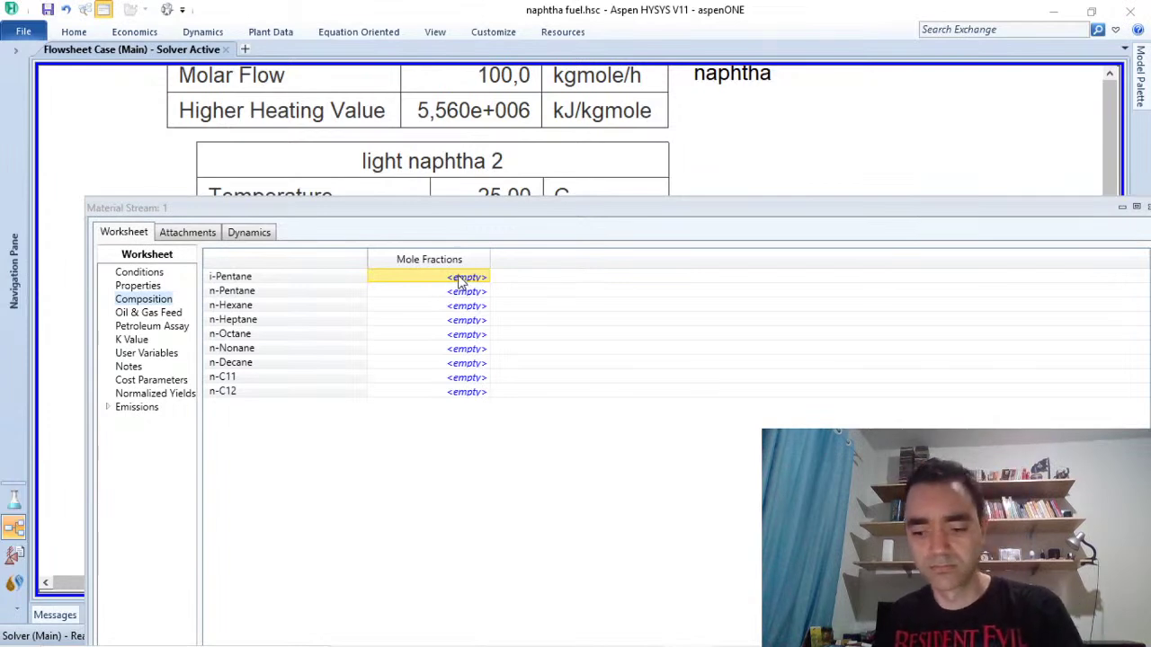
left_click(464, 334)
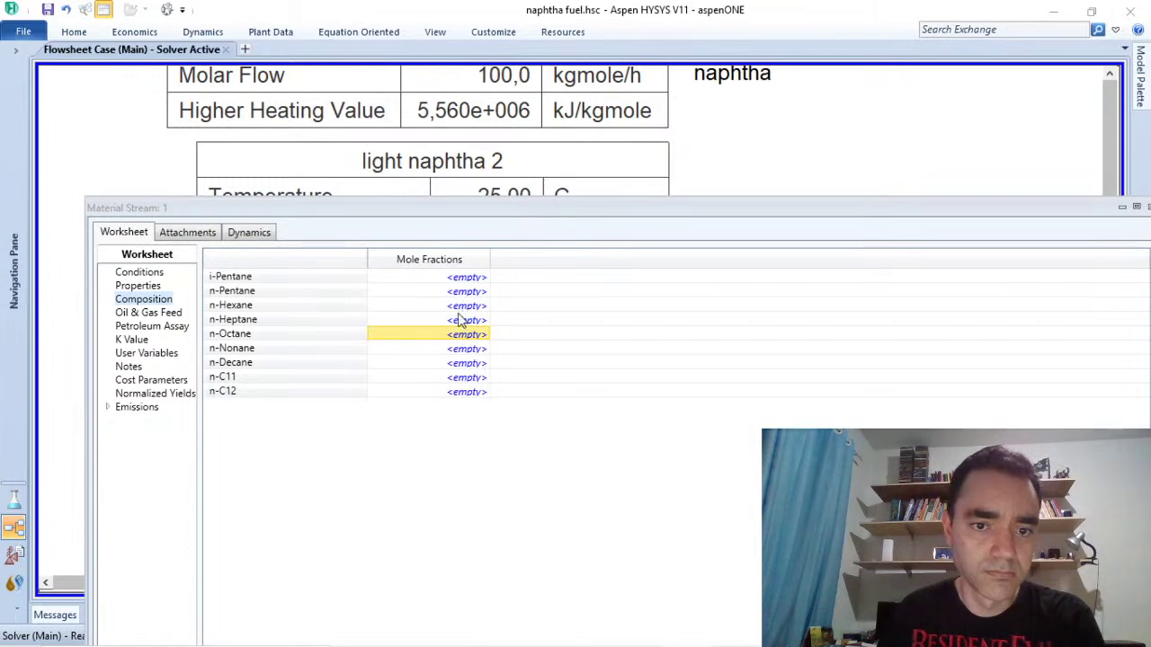
left_click(459, 307)
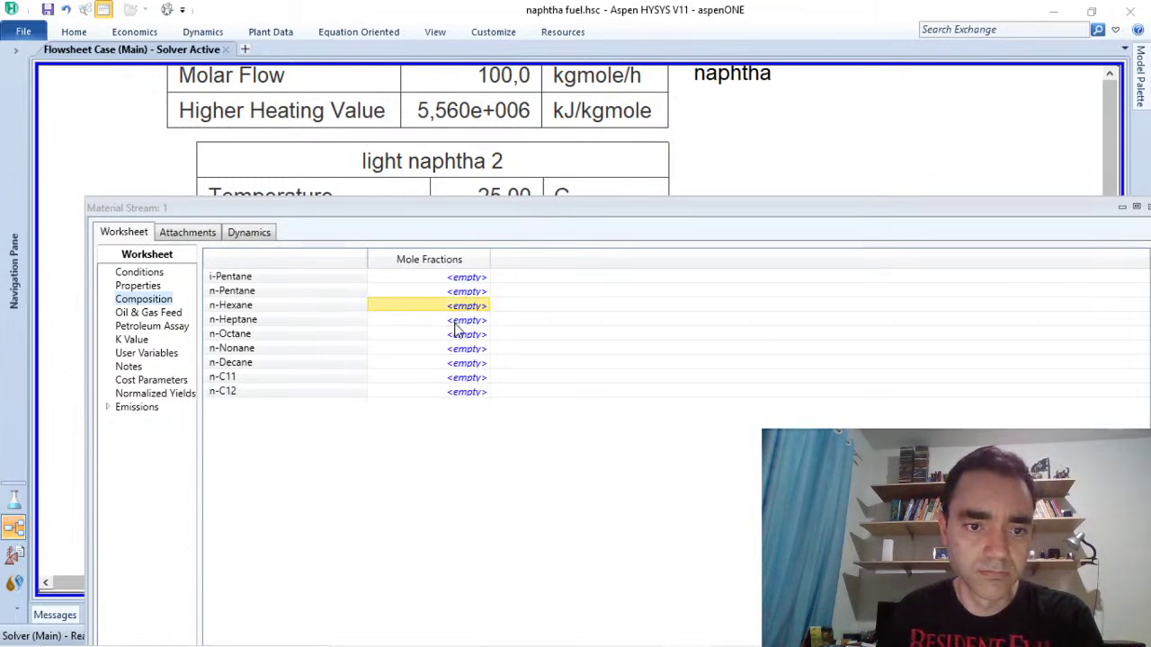
left_click(455, 326)
key("Up")
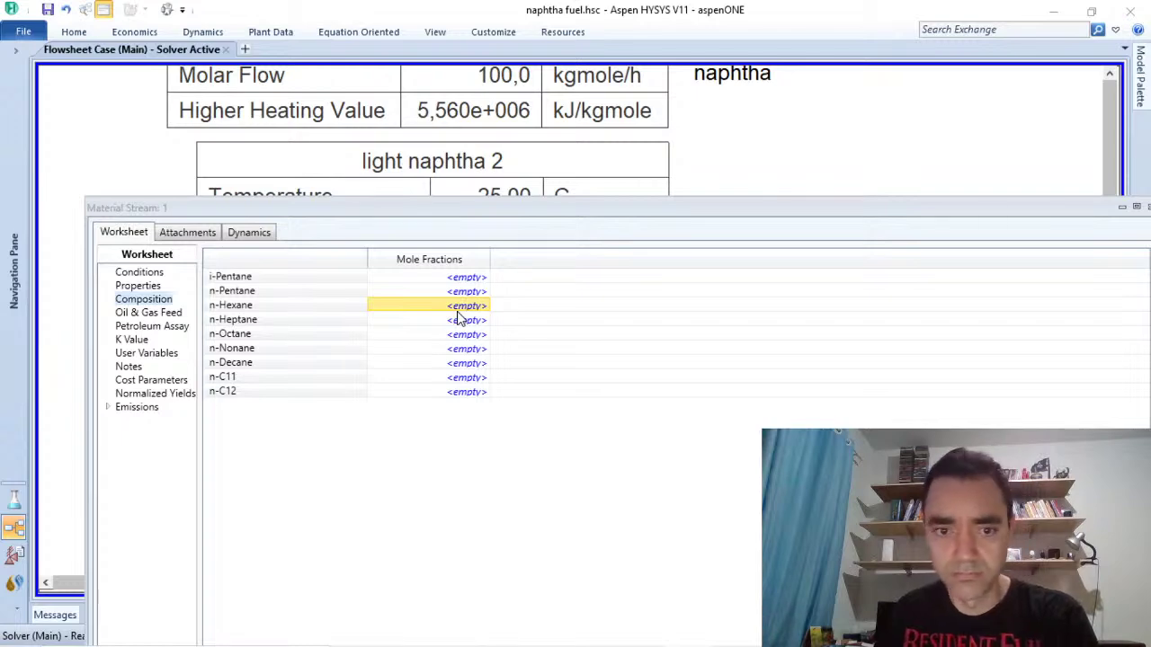
type("1")
key("Return")
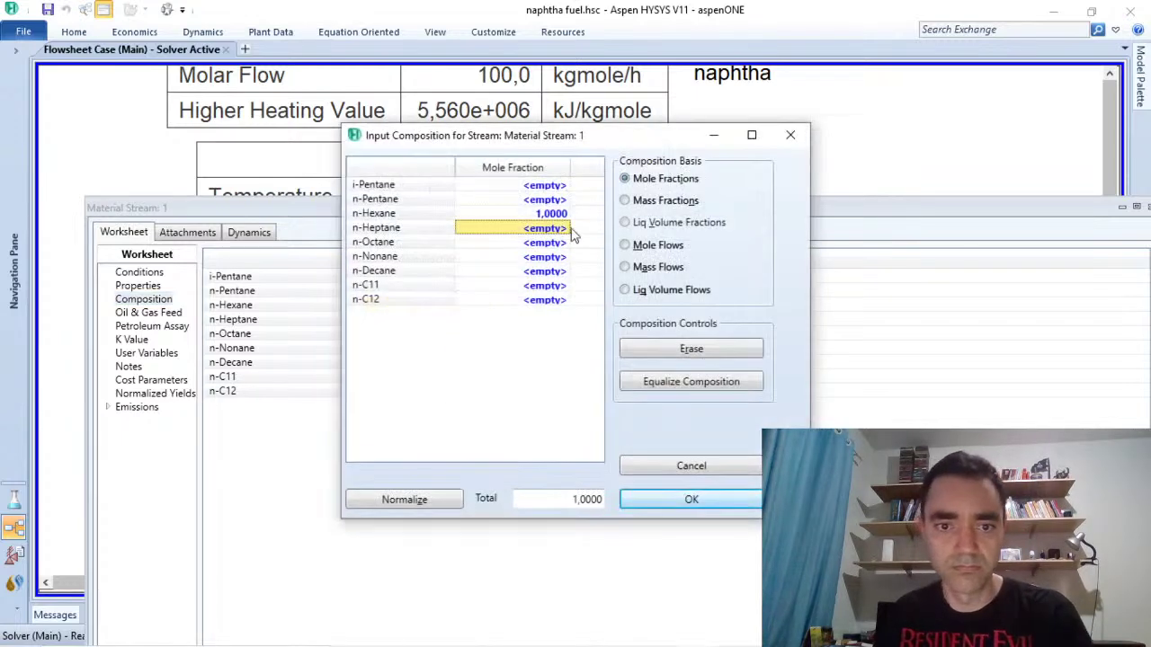
left_click(549, 185)
type("0")
key("Return")
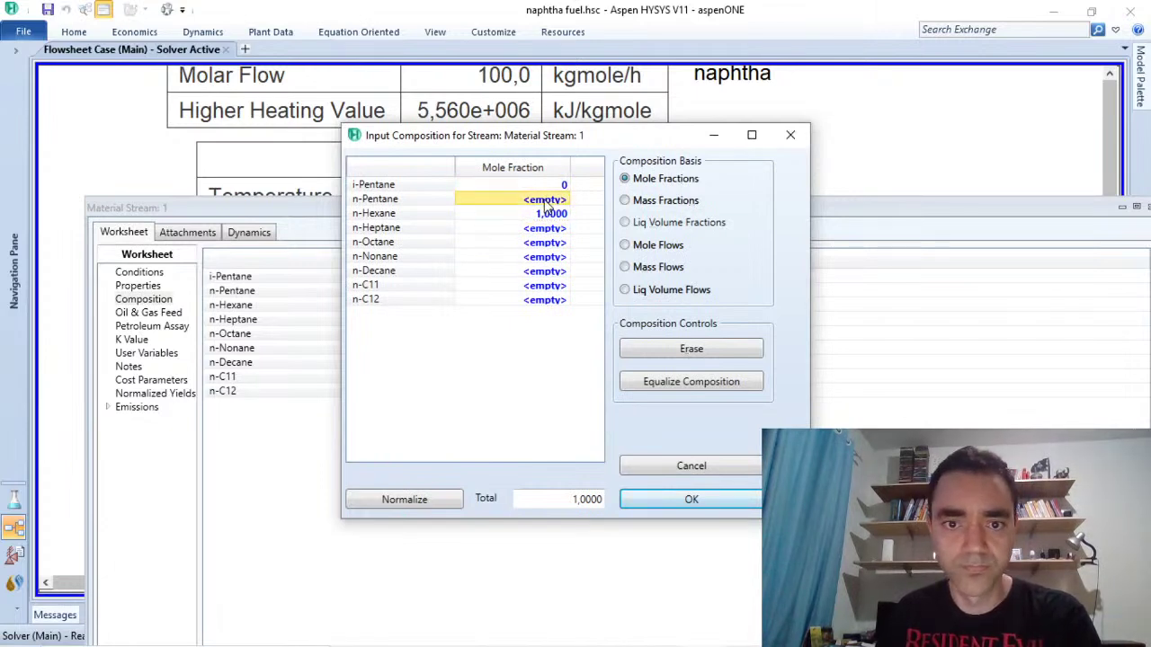
type("0")
key("Return")
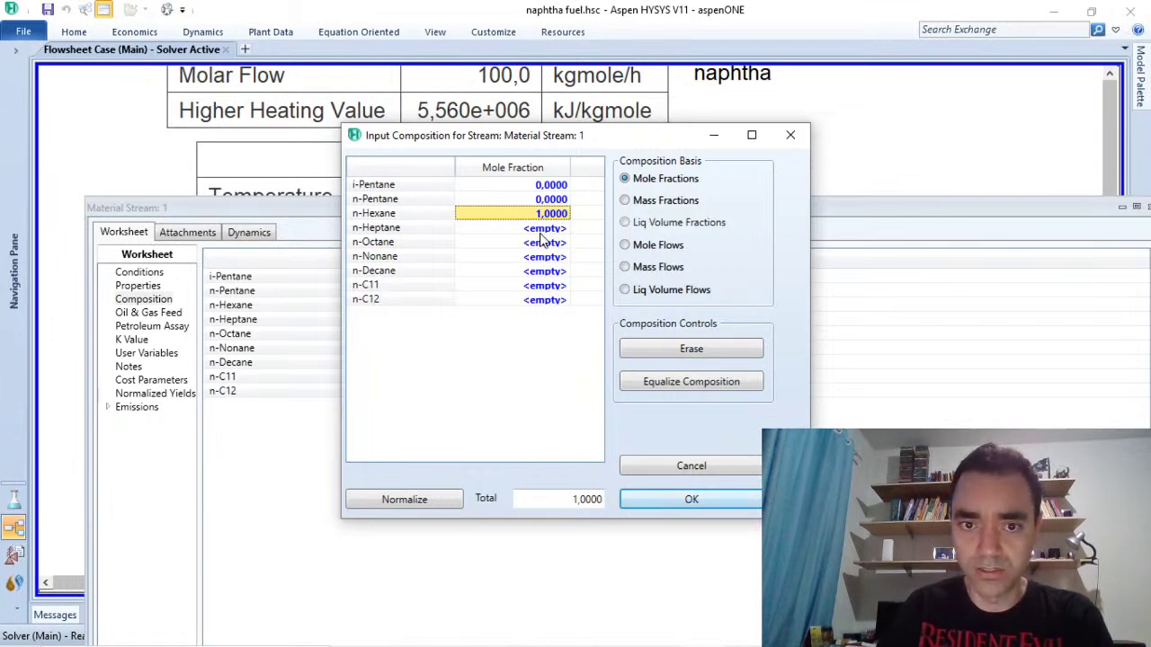
Step: Enter a mole fraction of 1 for each component from n-Heptane through n-C12 in stream 1
key("Return")
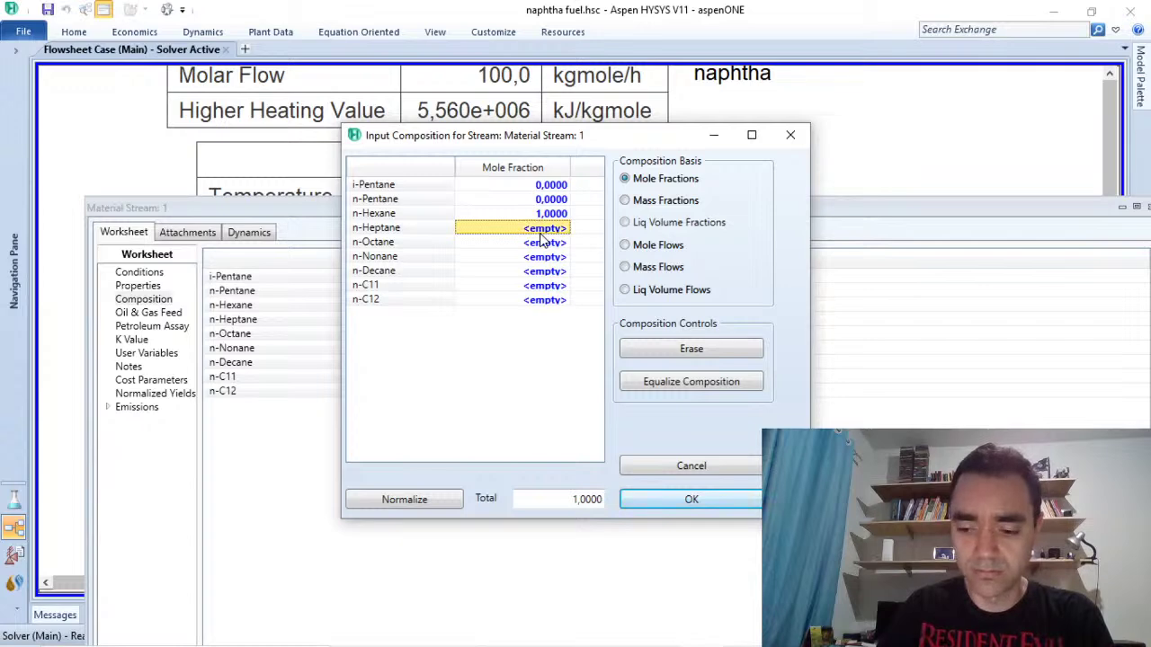
type("1")
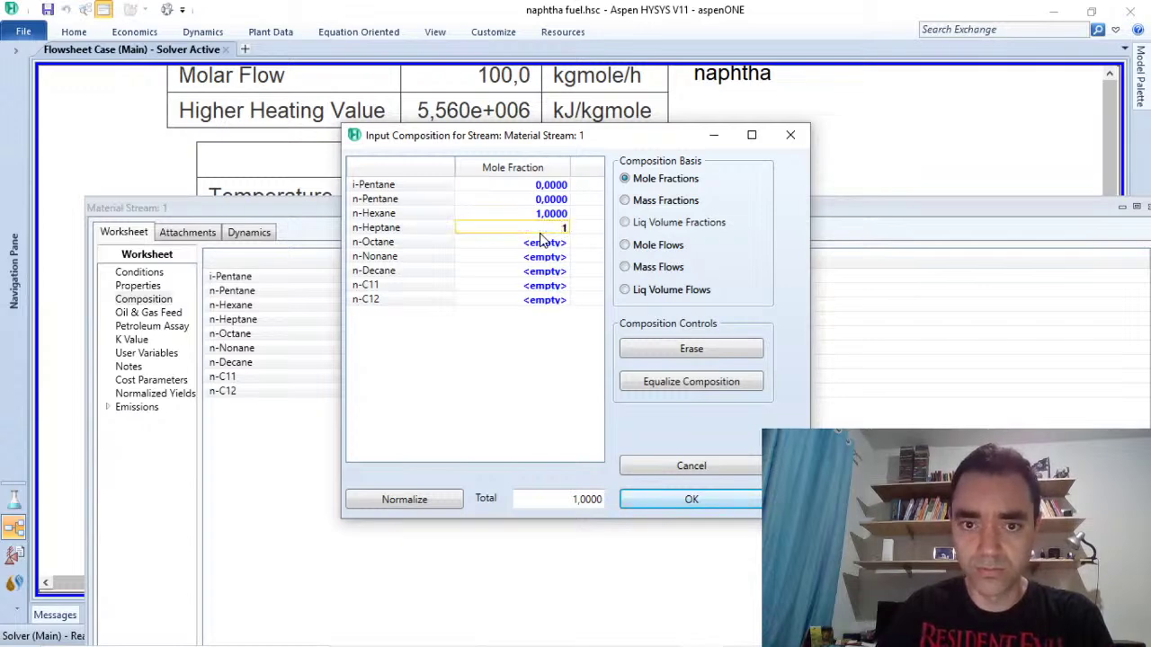
key("Return")
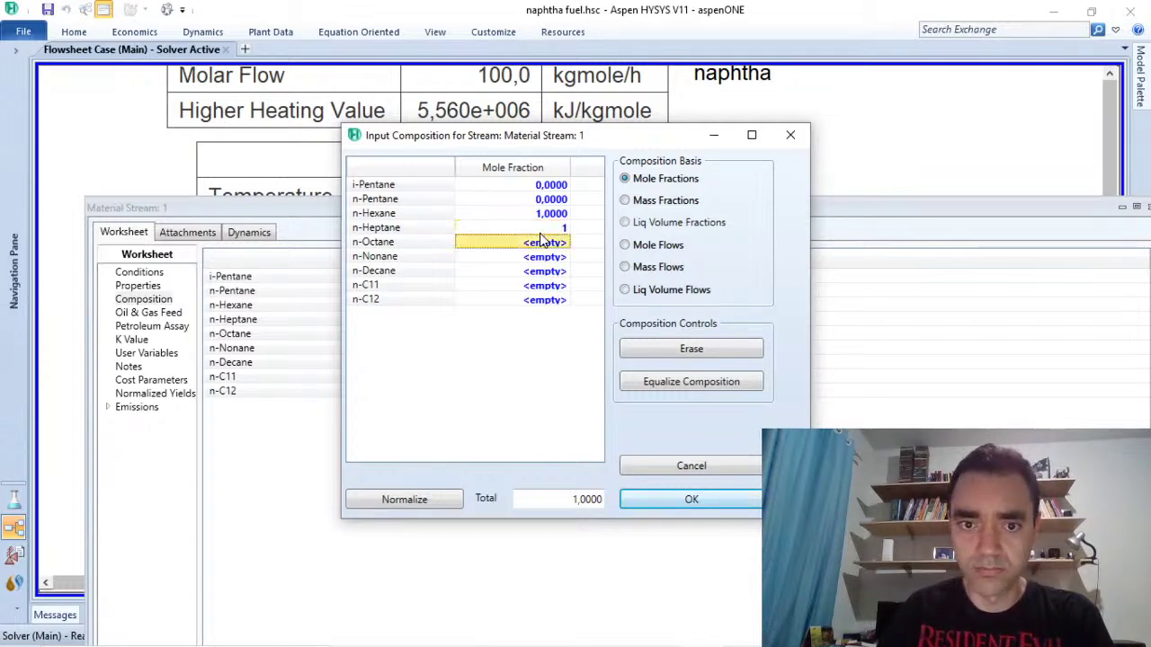
type("1")
key("Return")
type("0")
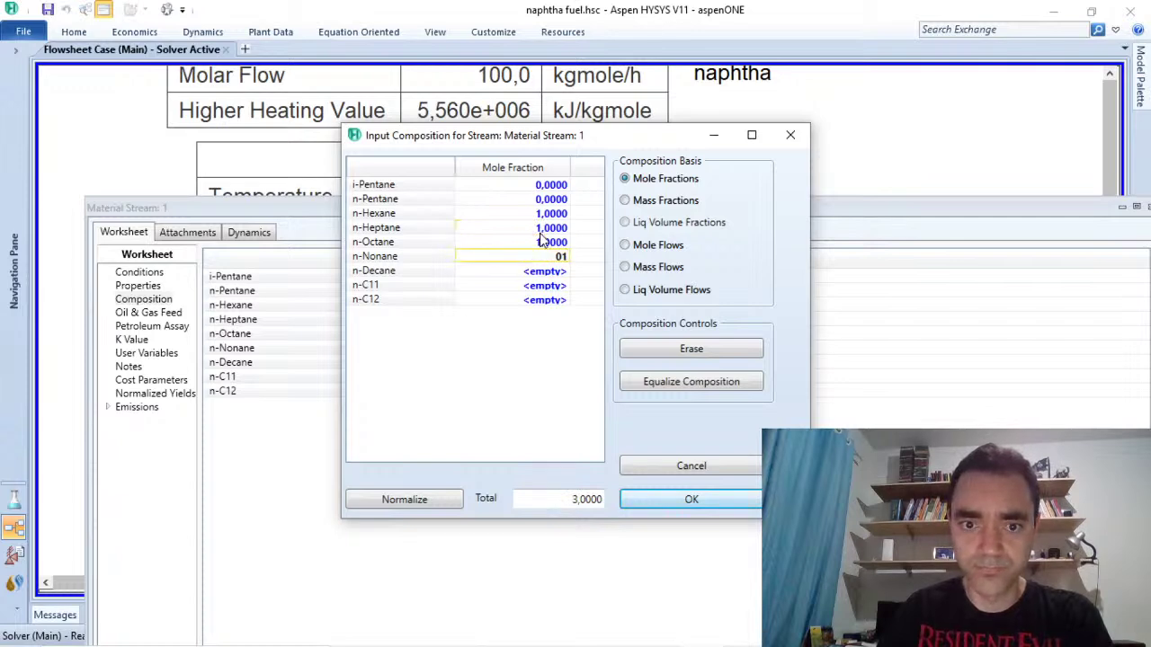
type("1")
key("Return")
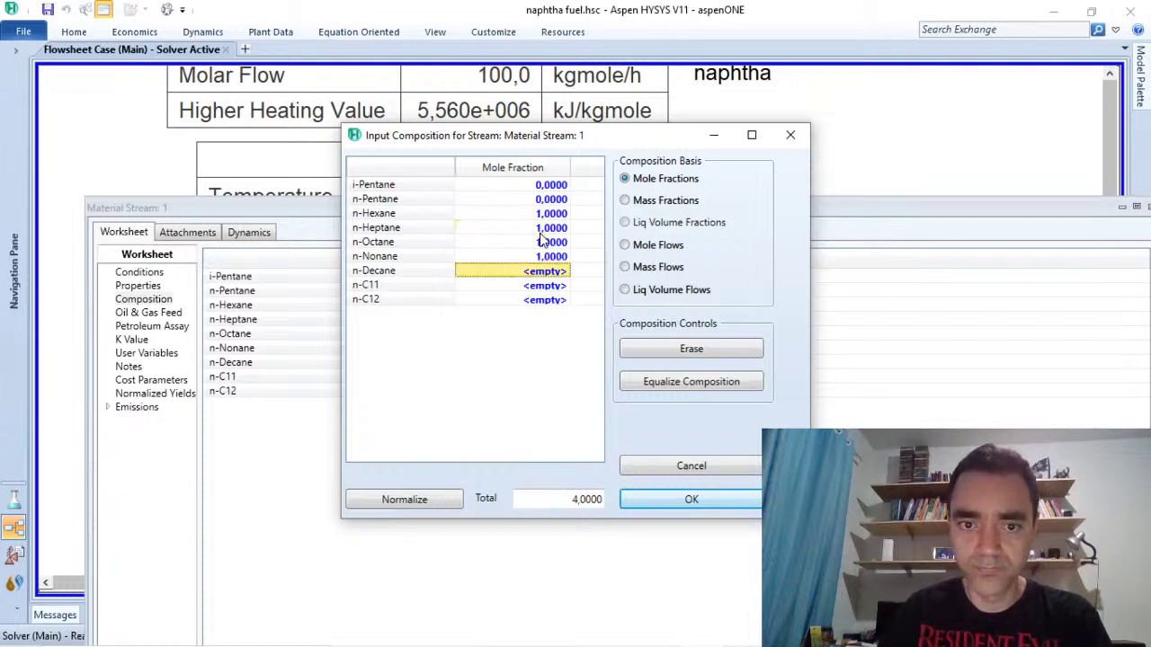
type("1")
key("Return")
type("1")
key("Return")
type("1")
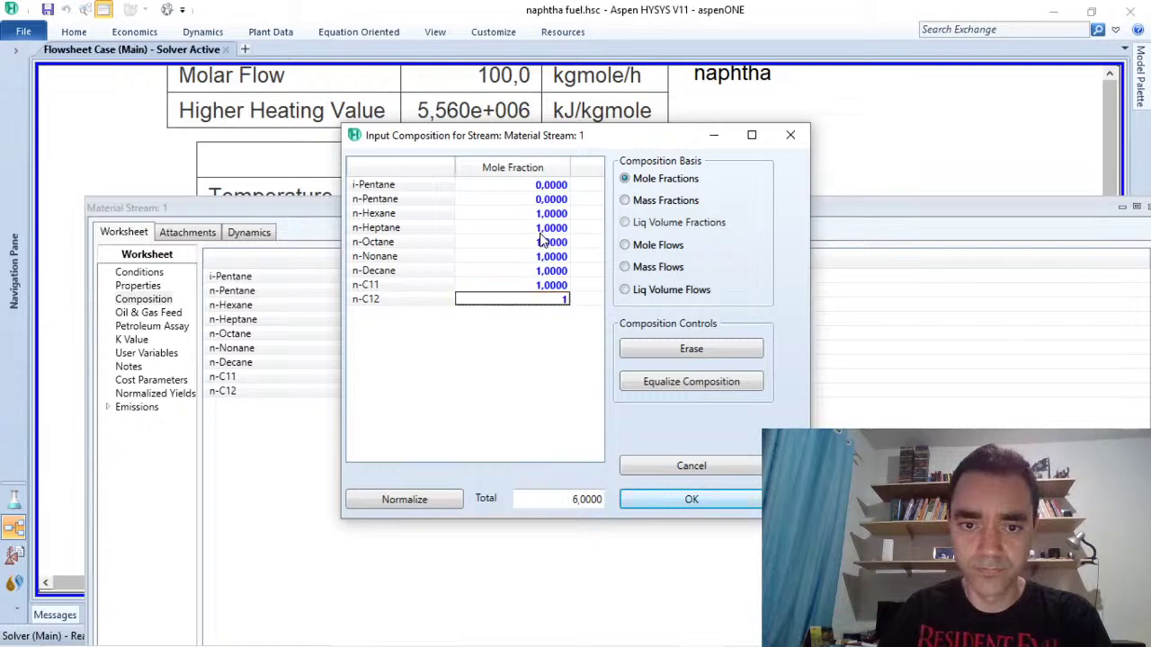
key("Return")
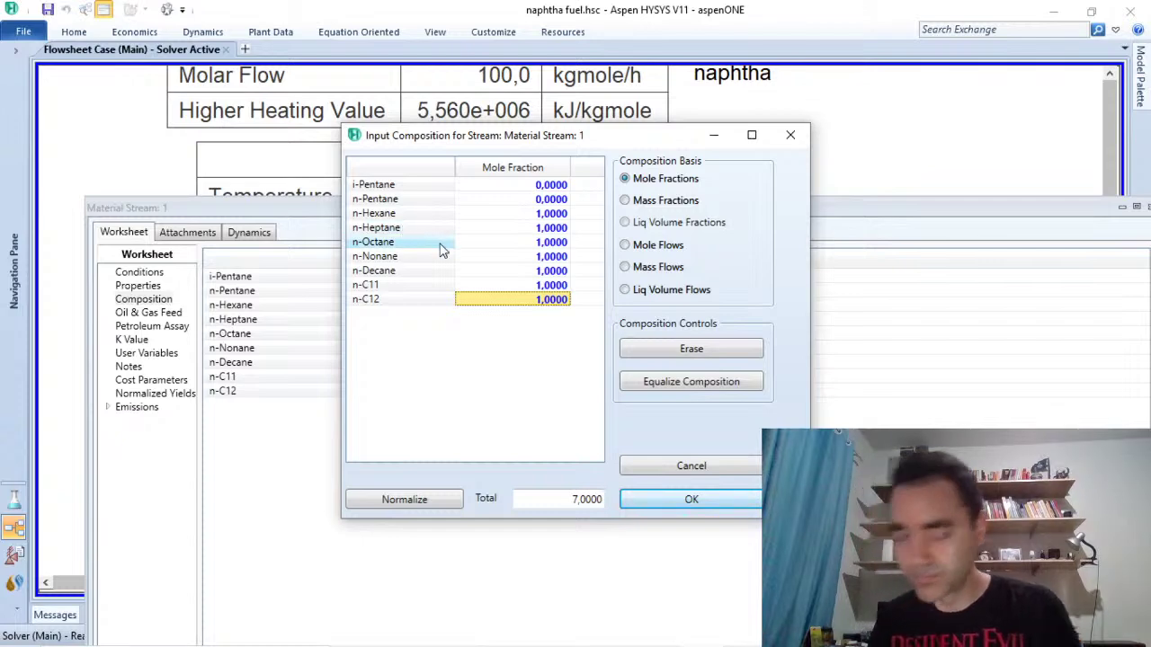
Step: Set the mole fractions of n-Hexane, n-Heptane, n-Octane and n-Nonane in stream 1 to 0,14 each
left_click(534, 216)
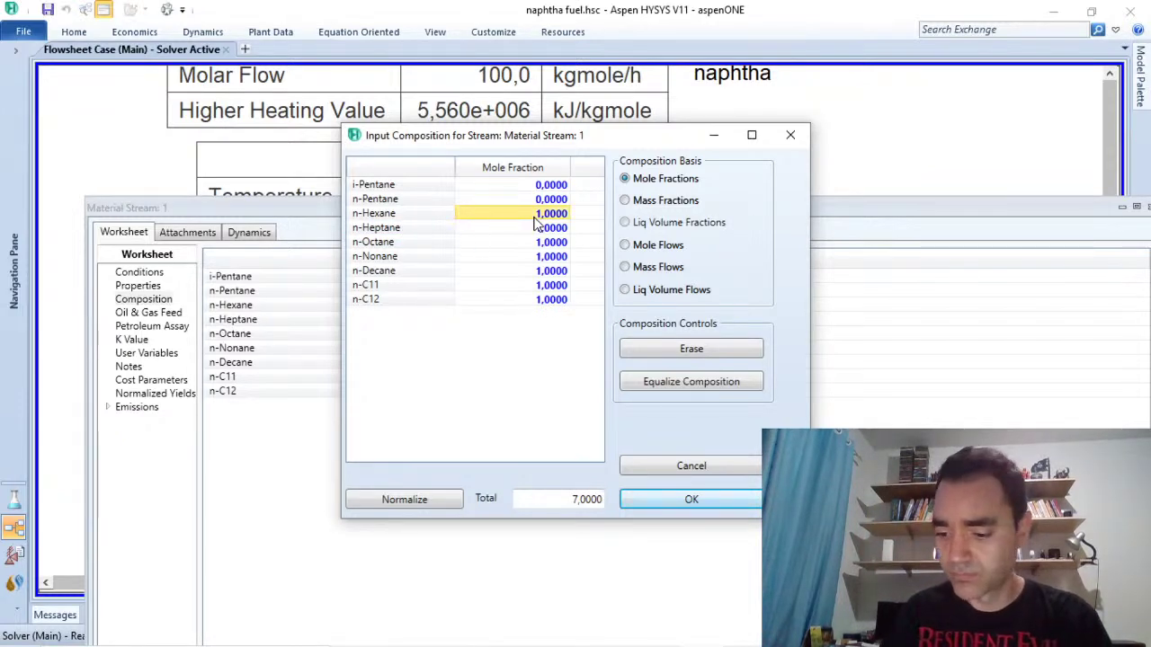
type("0,")
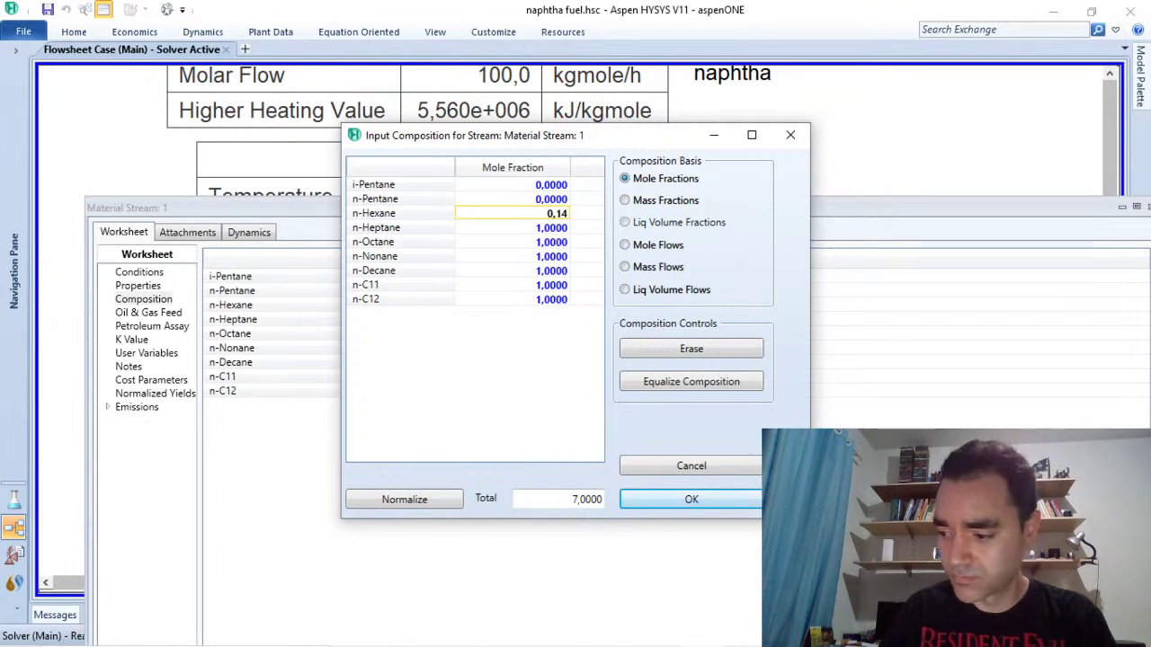
type("14")
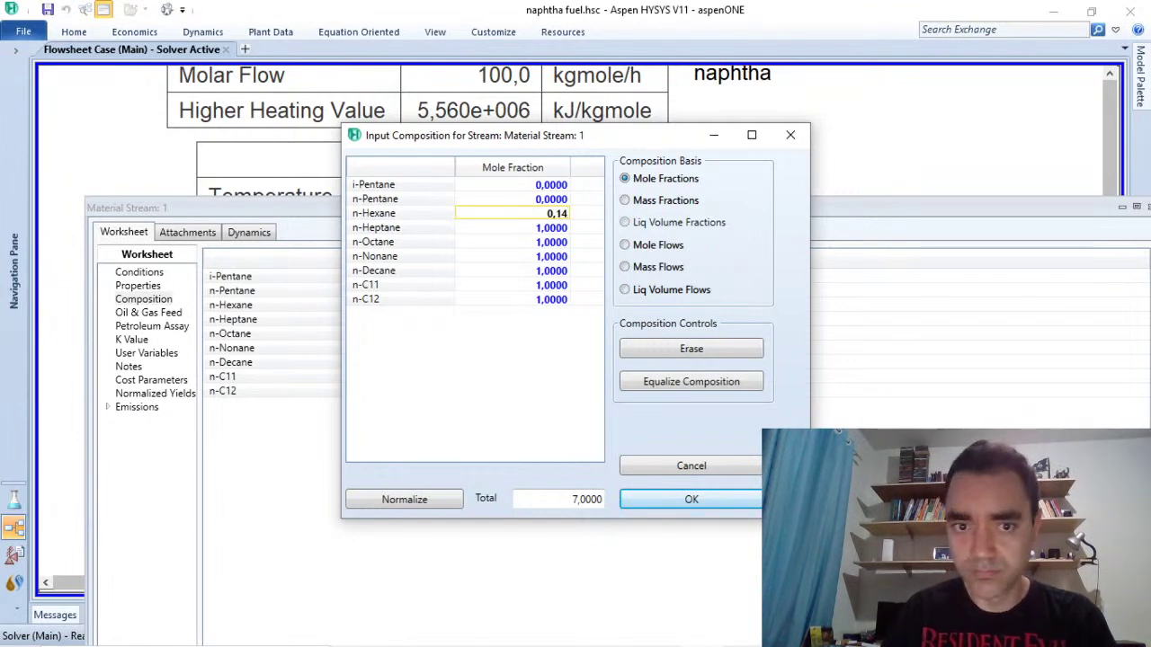
key("Return")
type("0,14")
key("Return")
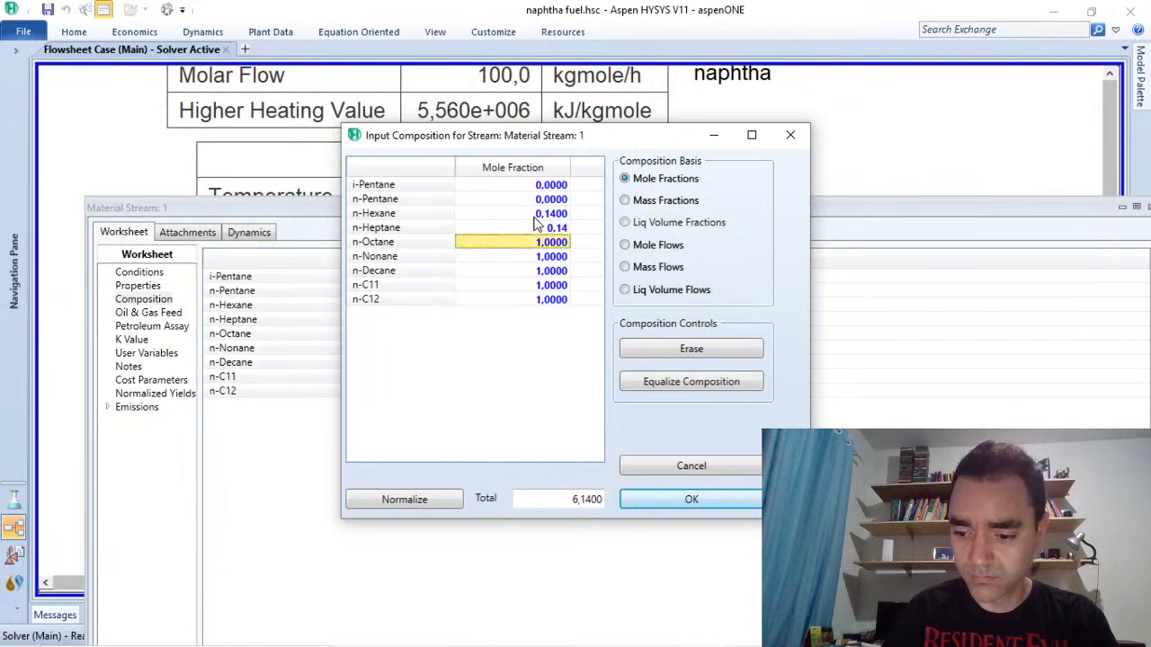
type("0,")
key("Return")
type("0,14")
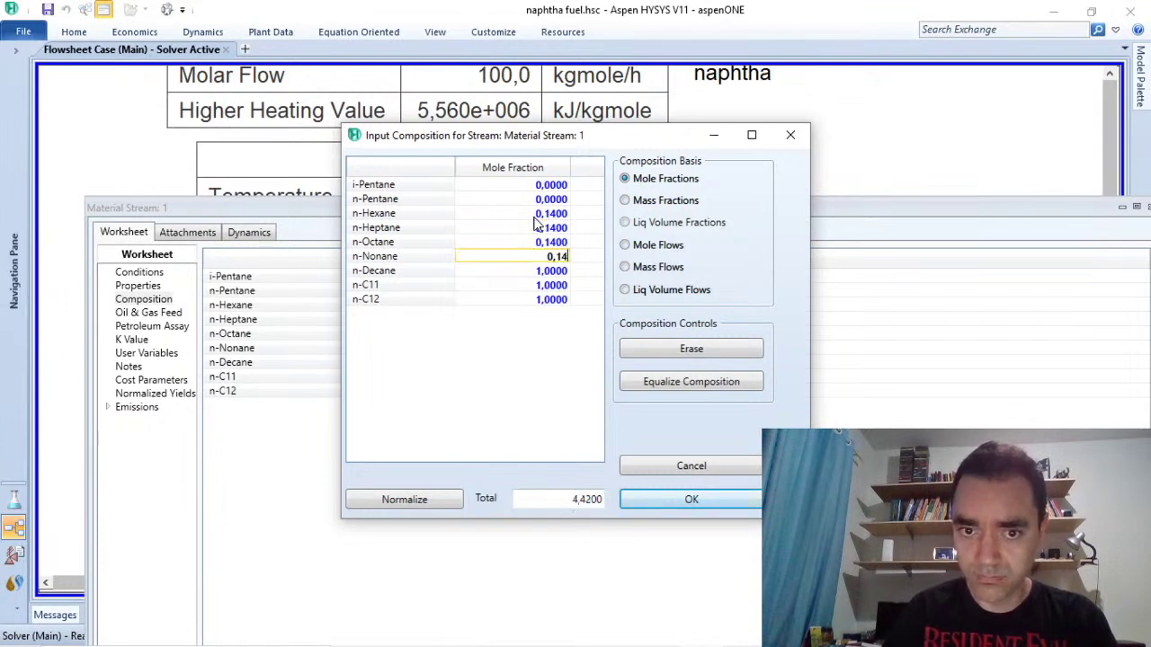
key("Return")
Step: Set the mole fractions of n-Decane, n-C11 and n-C12 in stream 1 to 0,14 each
type("0,14")
key("Return")
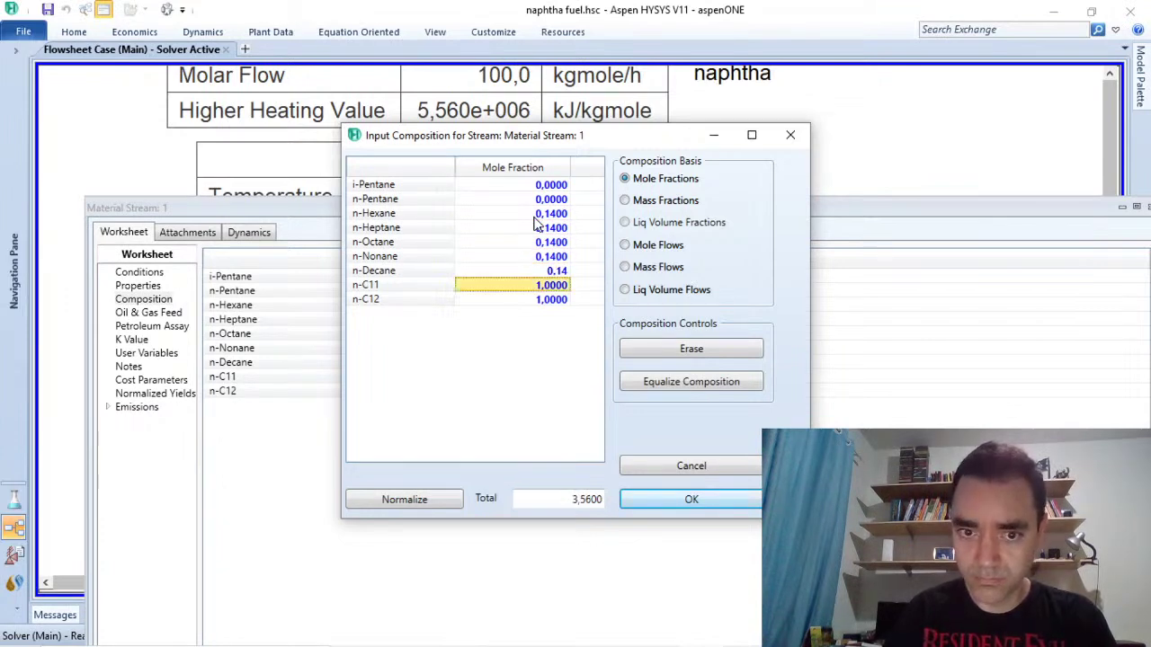
type("0,14")
key("Return")
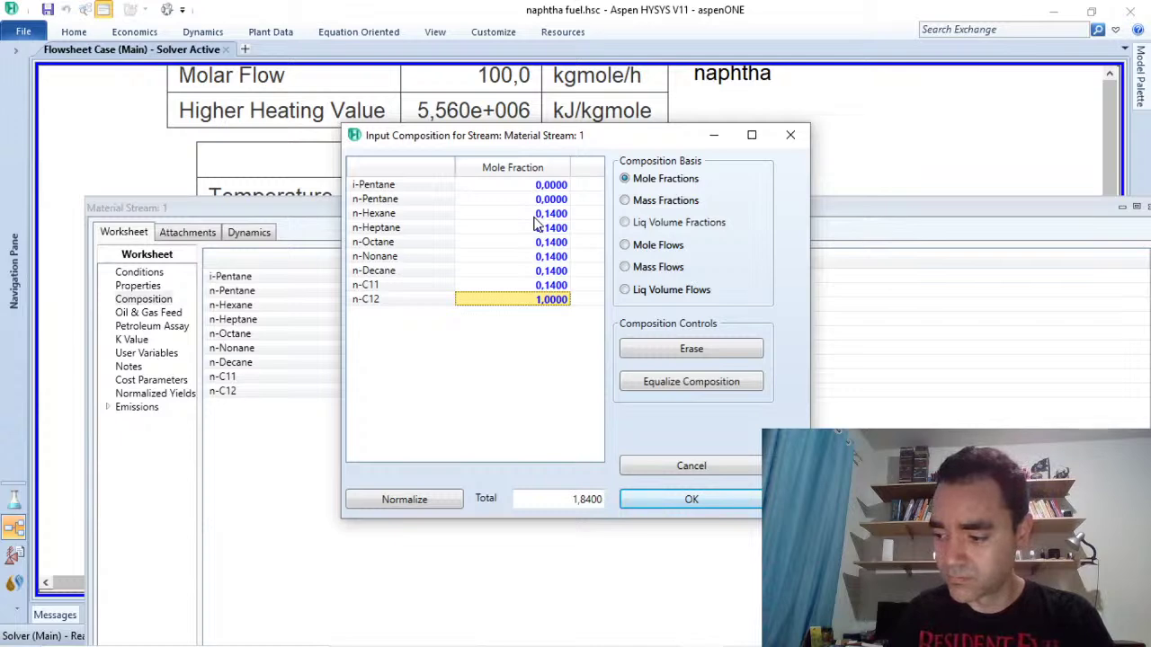
type("0,14")
key("Return")
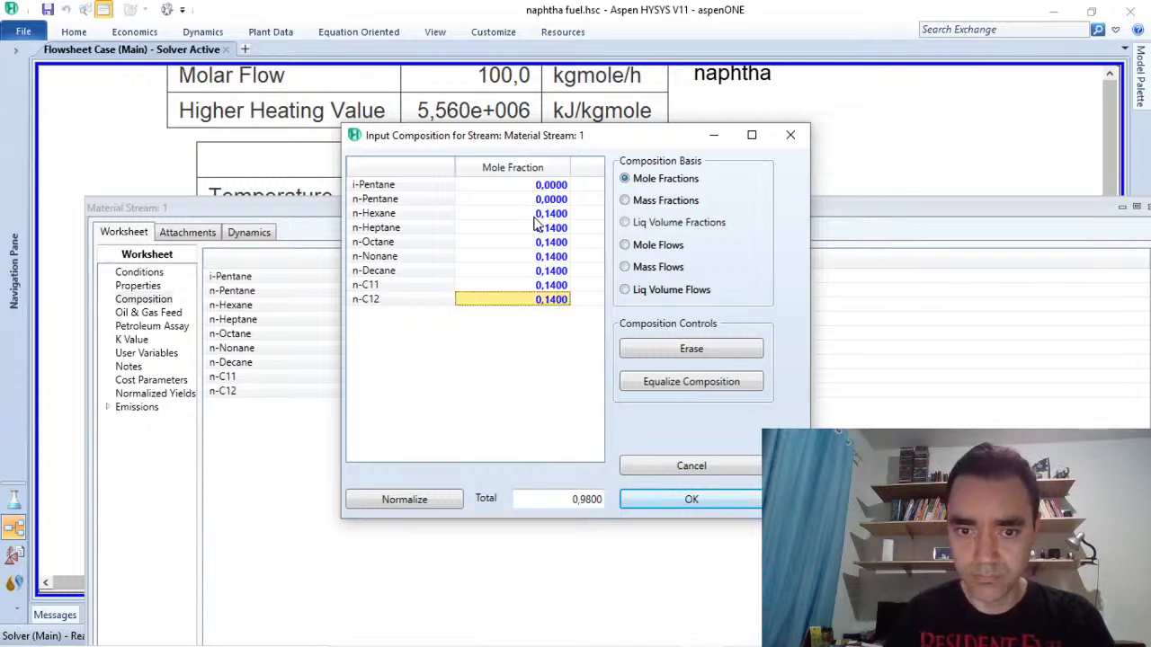
Step: Set the n-C12 mole fraction to 0,16, accept the composition and close stream 1
left_click(544, 307)
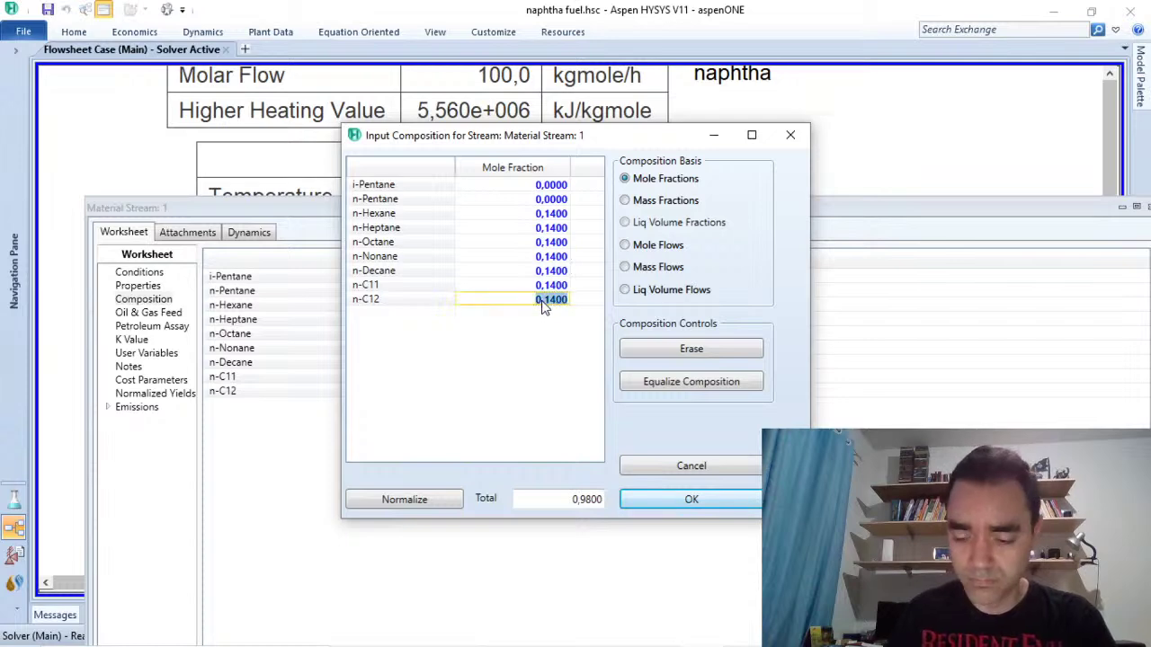
type("0,16")
key("Return")
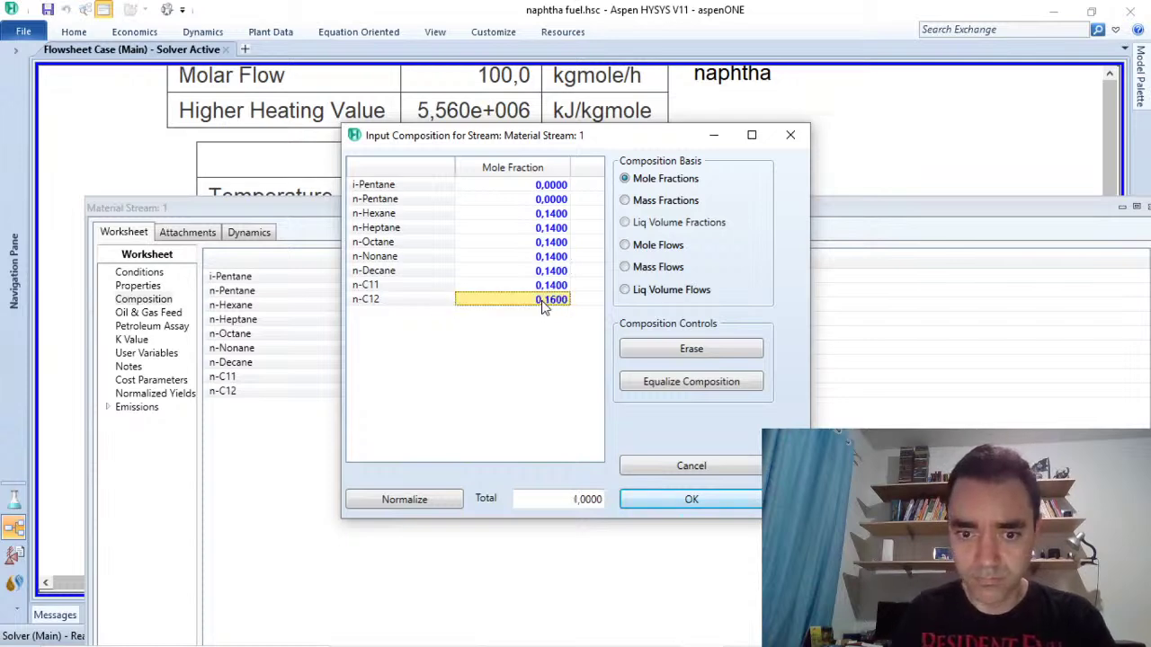
left_click(691, 502)
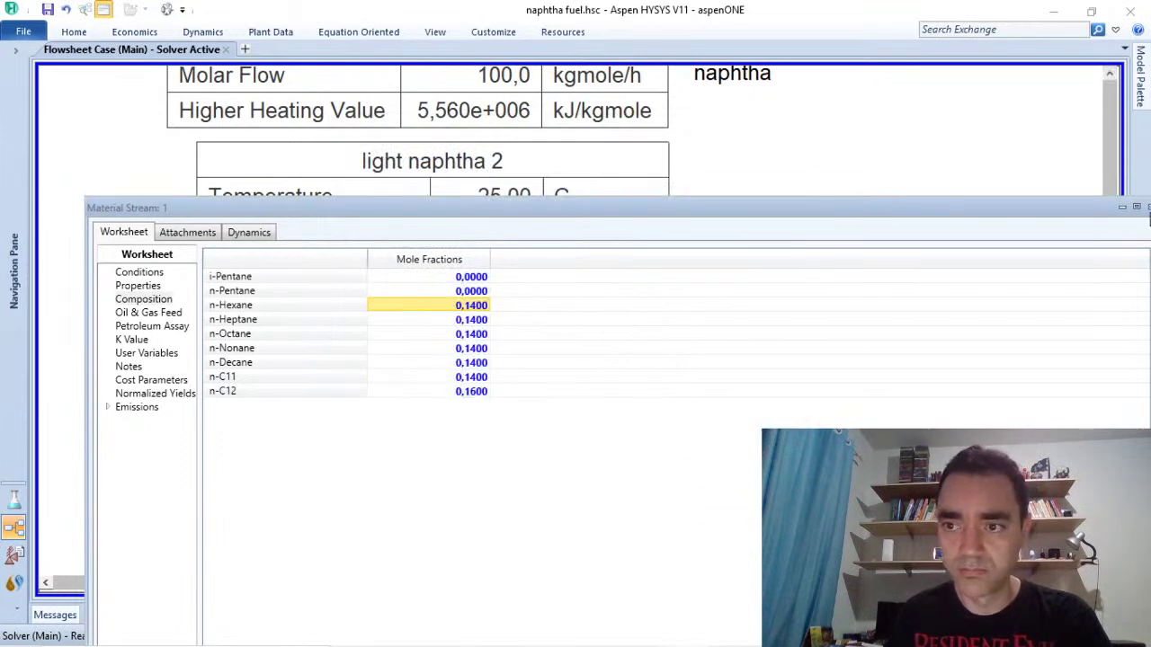
left_click(1146, 207)
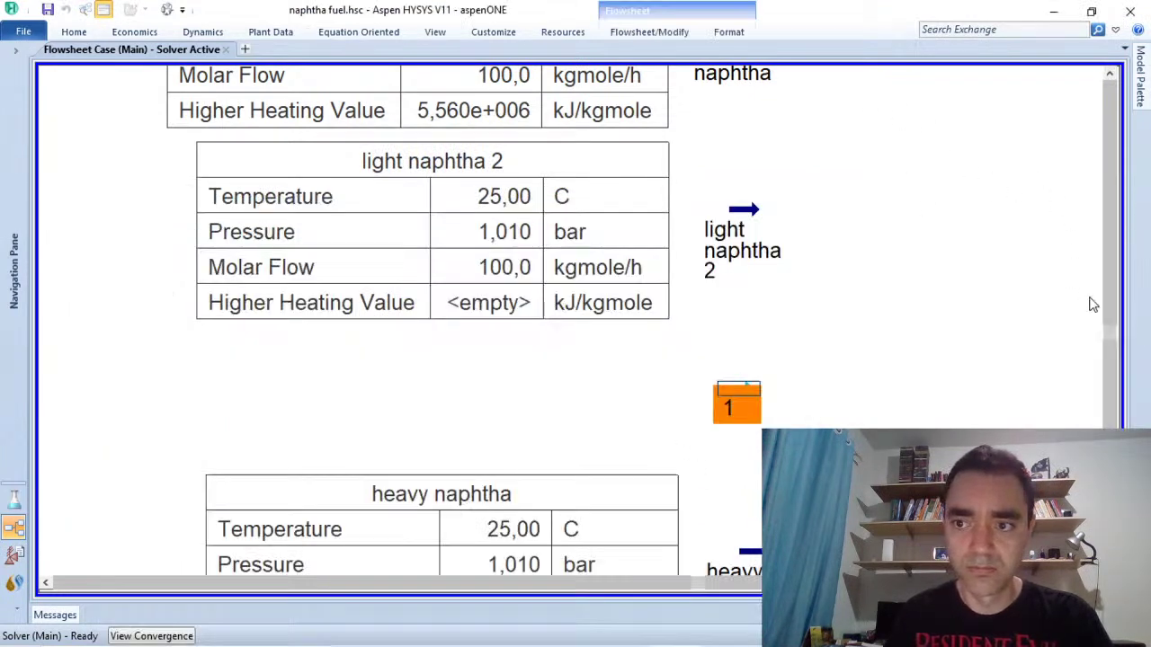
Step: In the composition of the light naphtha stream, set the mole fractions of n-Hexane through n-C12 to 0
scroll(1105, 301, "up", 2)
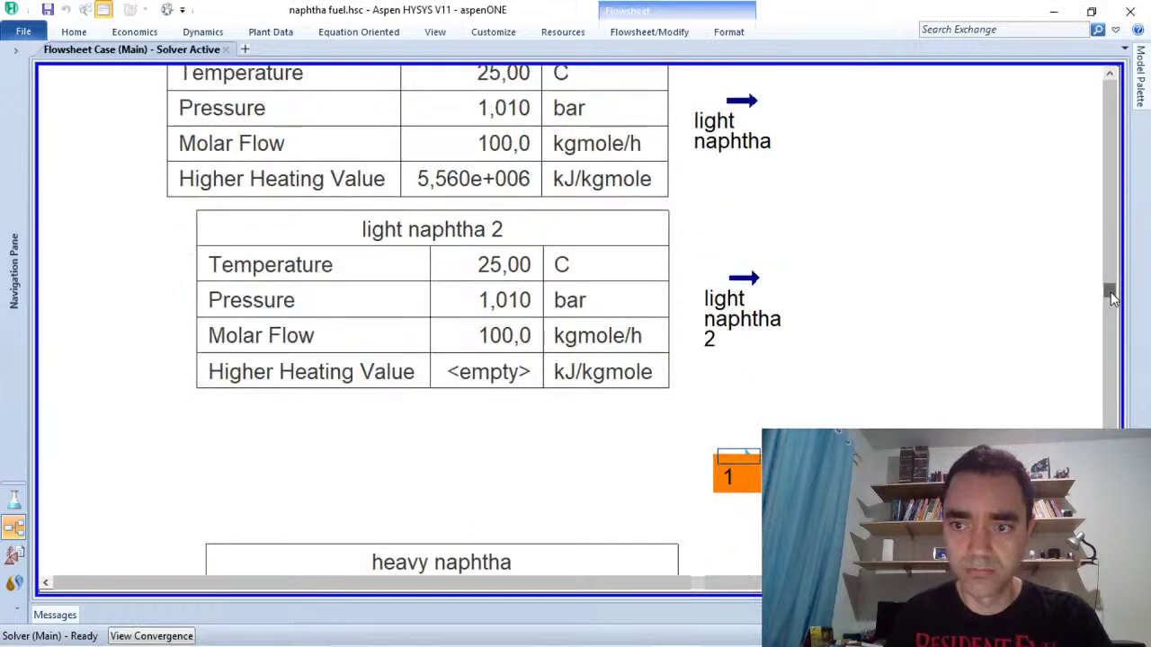
scroll(1112, 232, "up", 1)
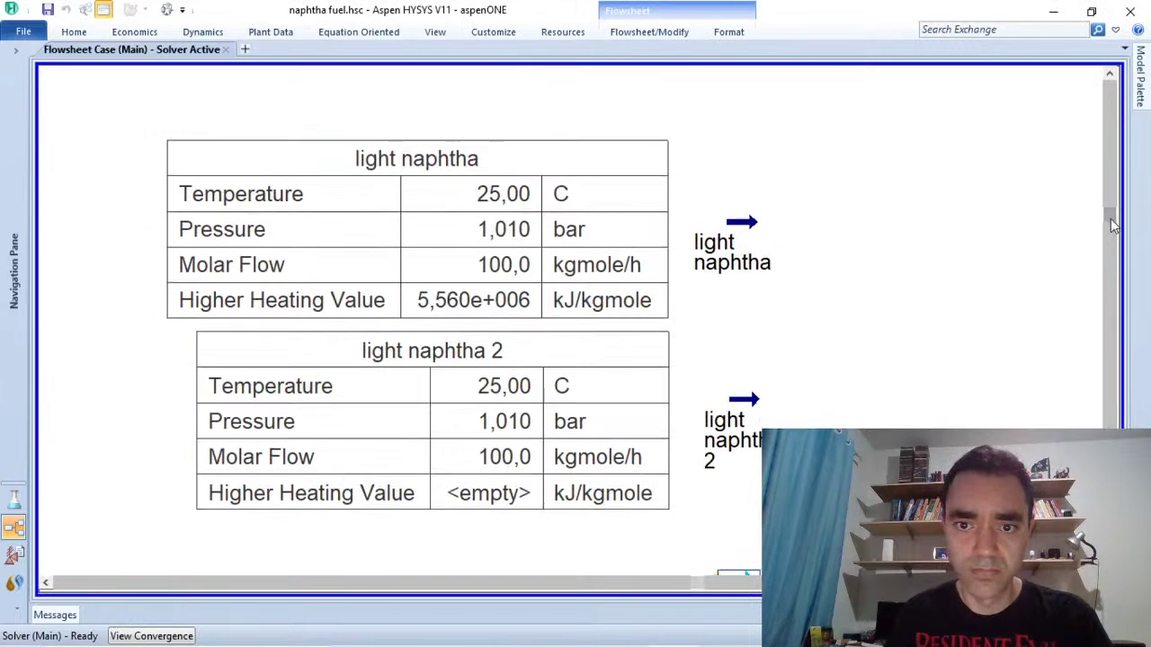
left_click(741, 221)
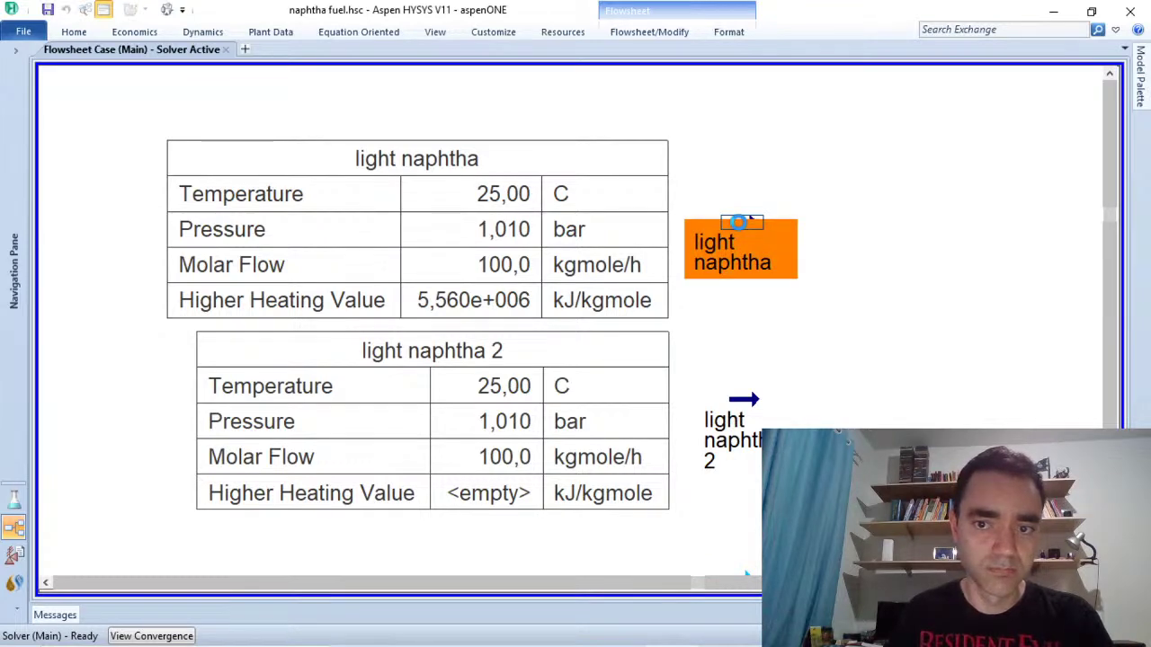
double_click(739, 224)
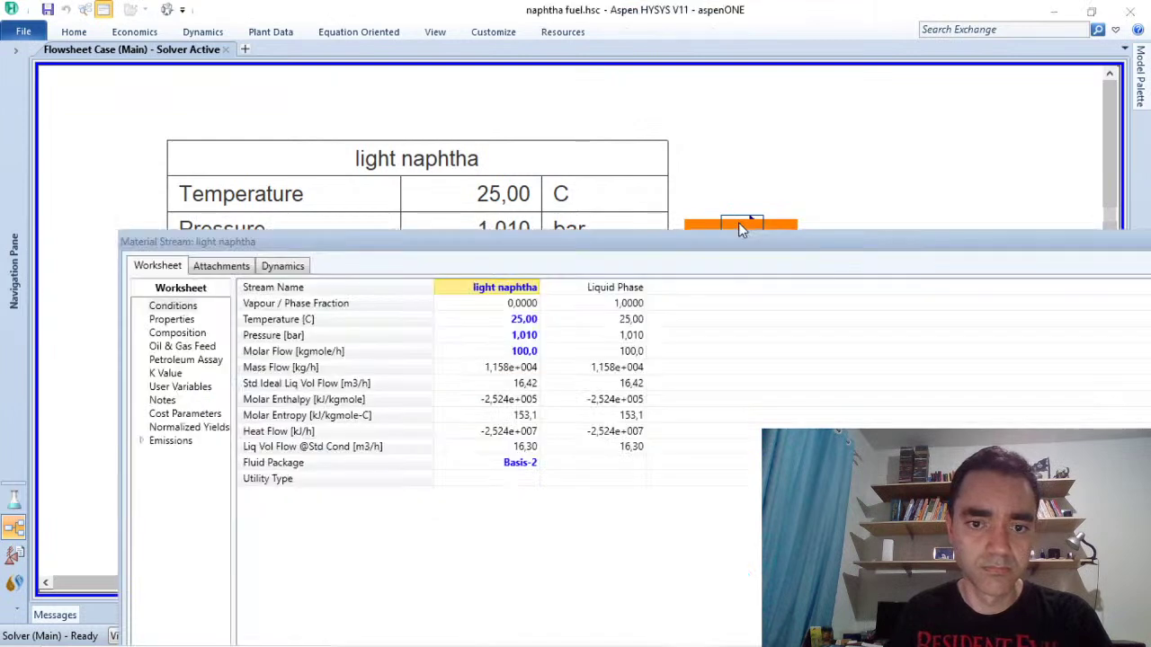
left_click(179, 334)
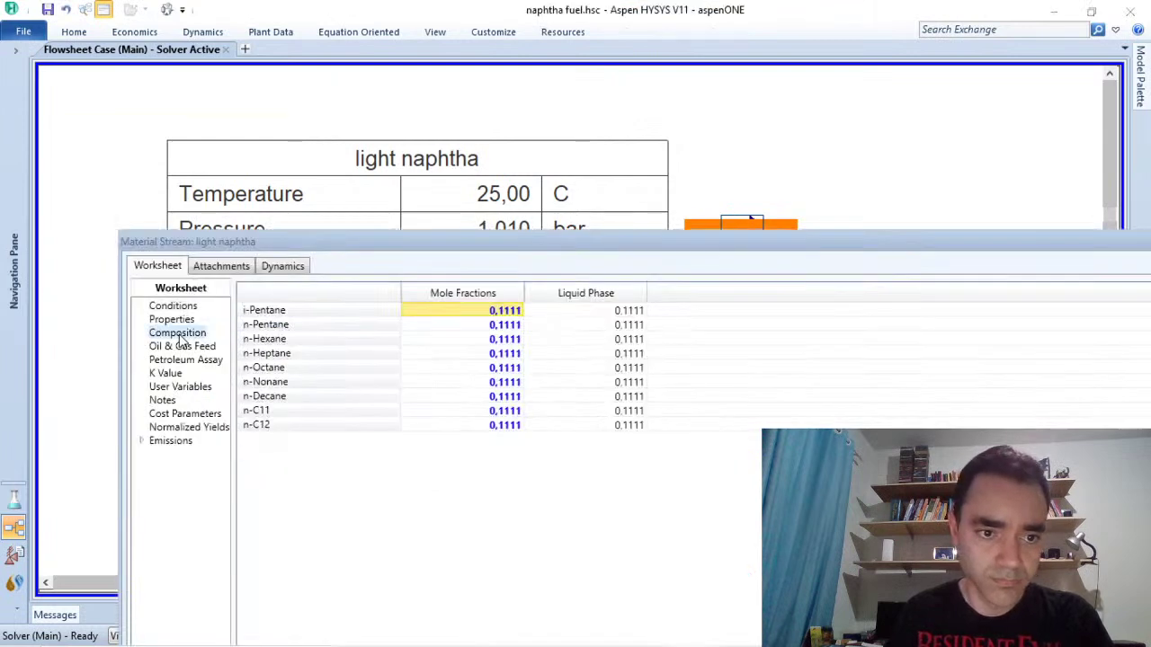
left_click(493, 342)
type("0")
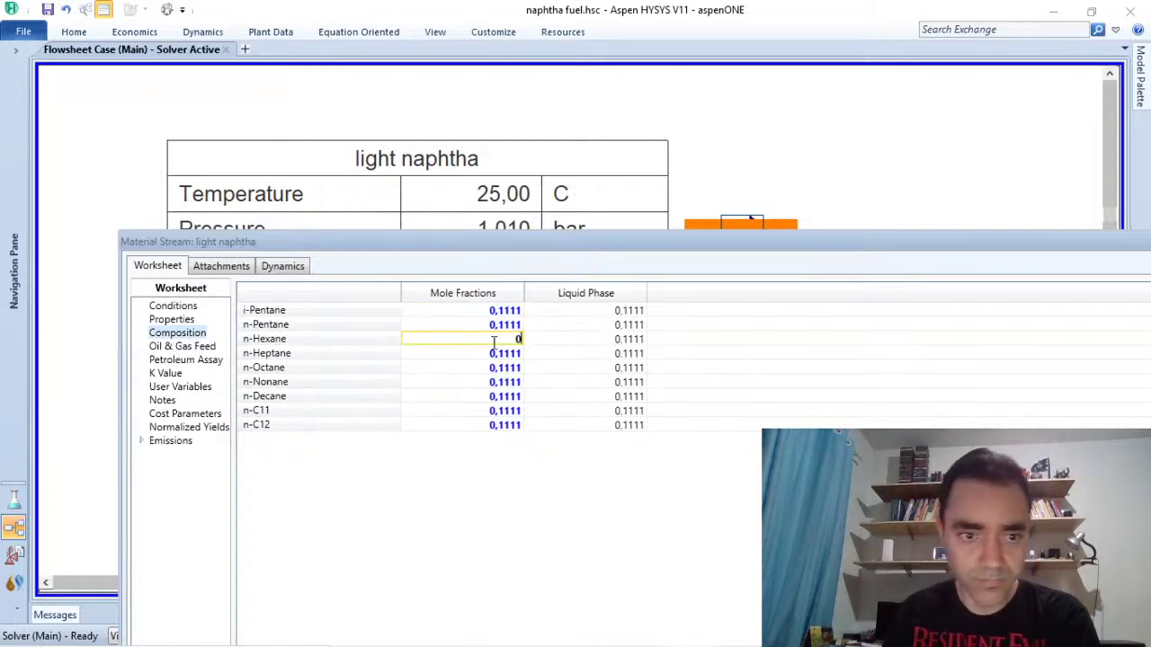
key("Return")
type("0")
key("Return")
type("0 ")
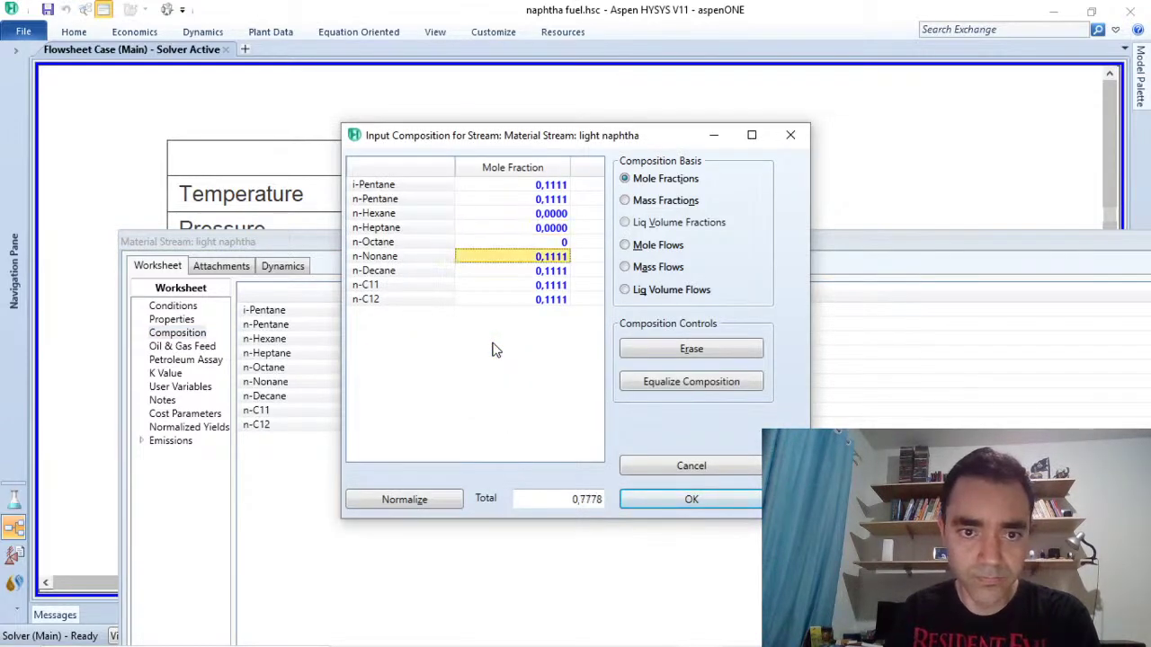
type("0 0 0 0")
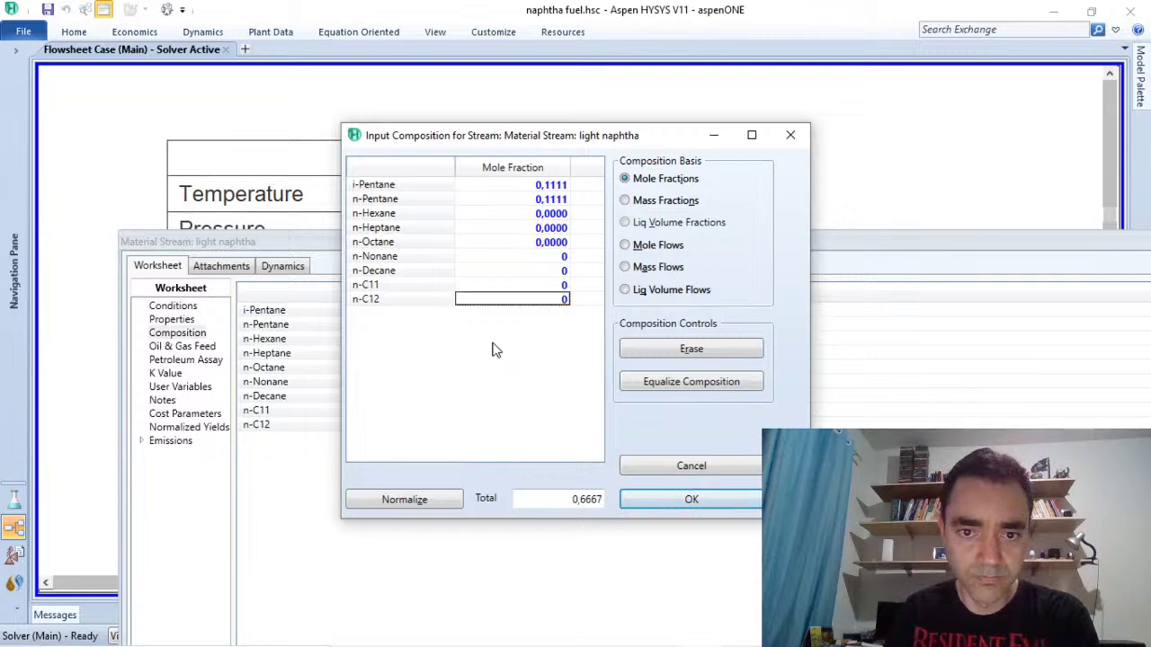
key("Return")
Step: Set i-Pentane and n-Pentane to mole fractions of 0,5 each, accept the composition and close the light naphtha stream
left_click(544, 184)
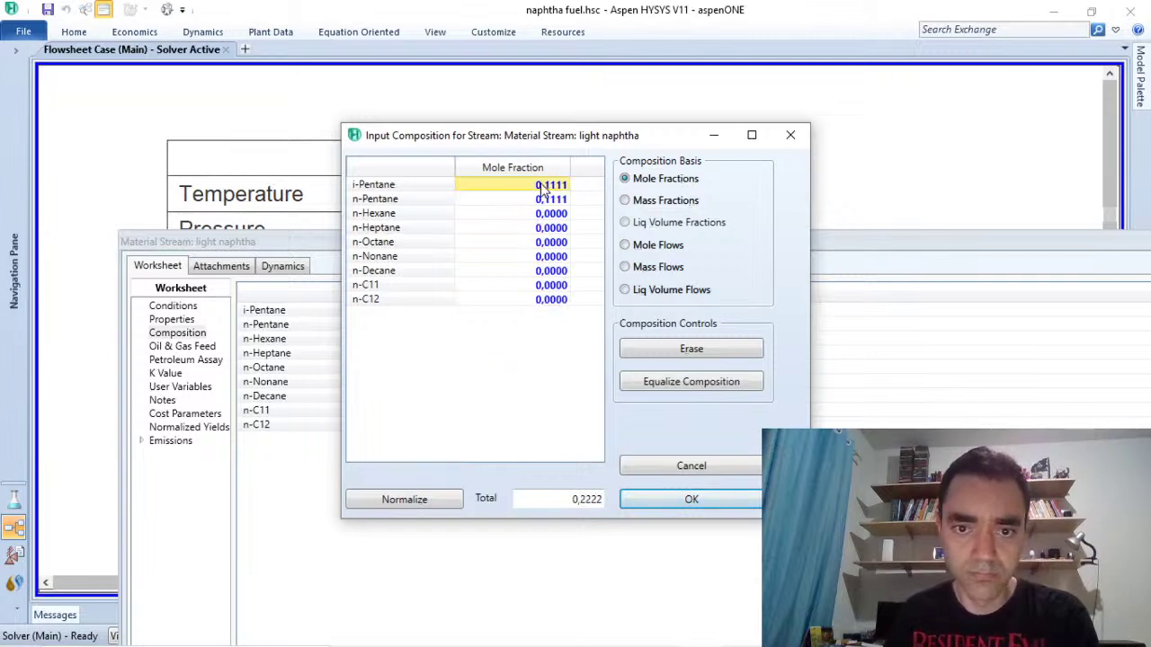
type("0.5")
key("Return")
type("0,5")
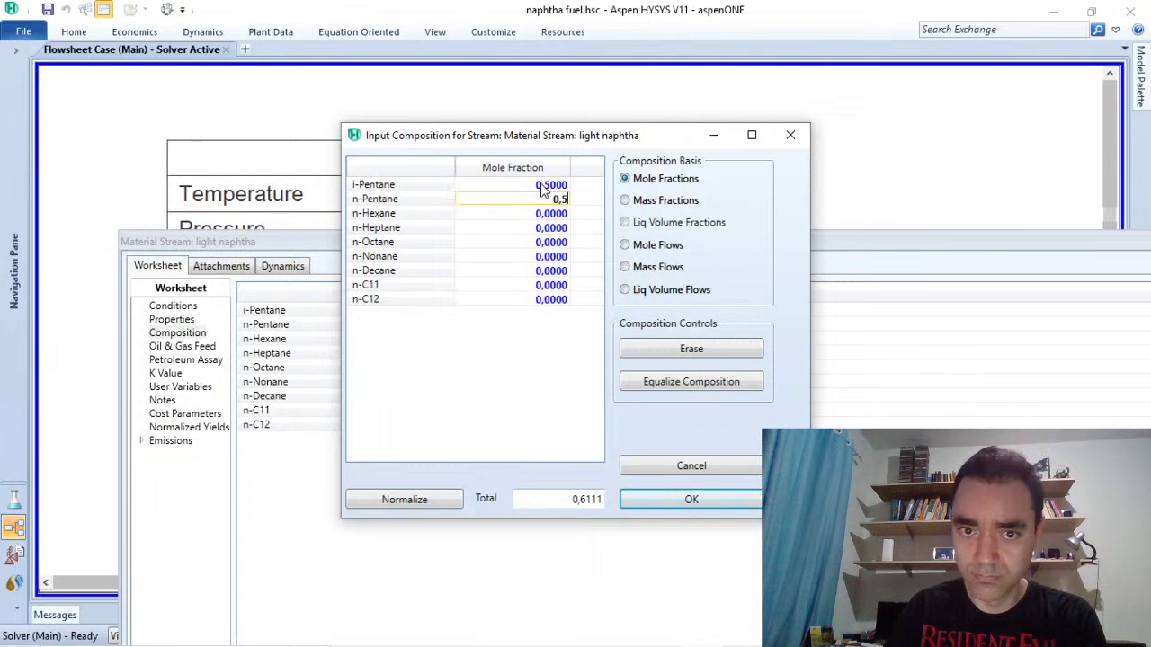
key("Return")
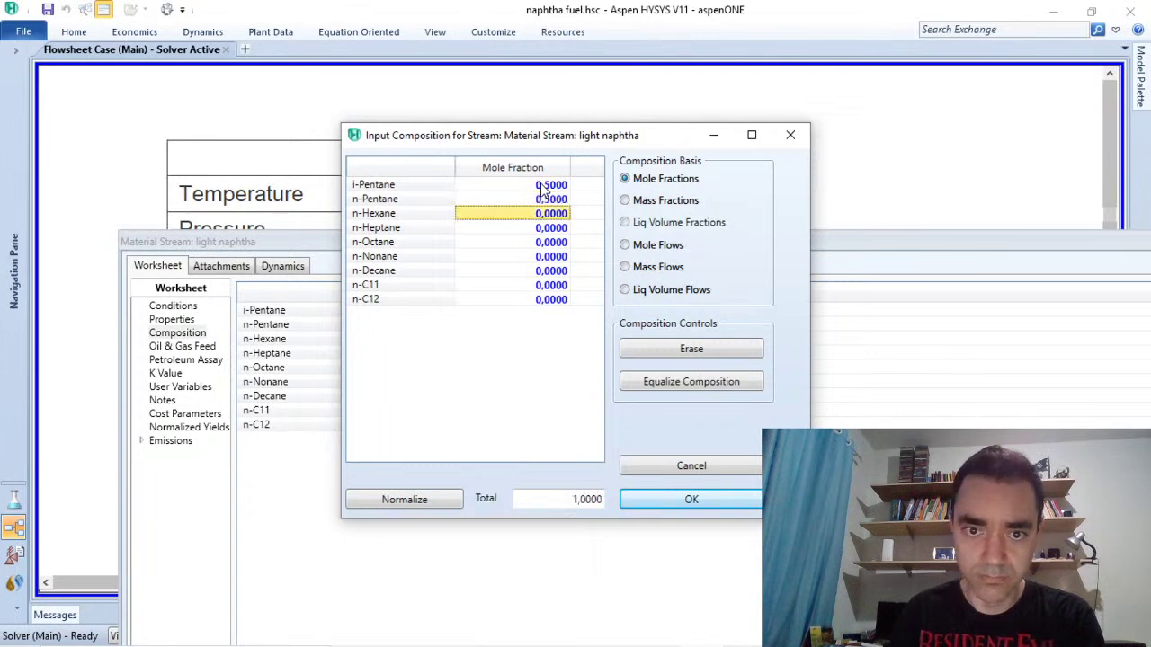
left_click(679, 501)
left_click_drag(800, 243, 607, 193)
left_click(992, 190)
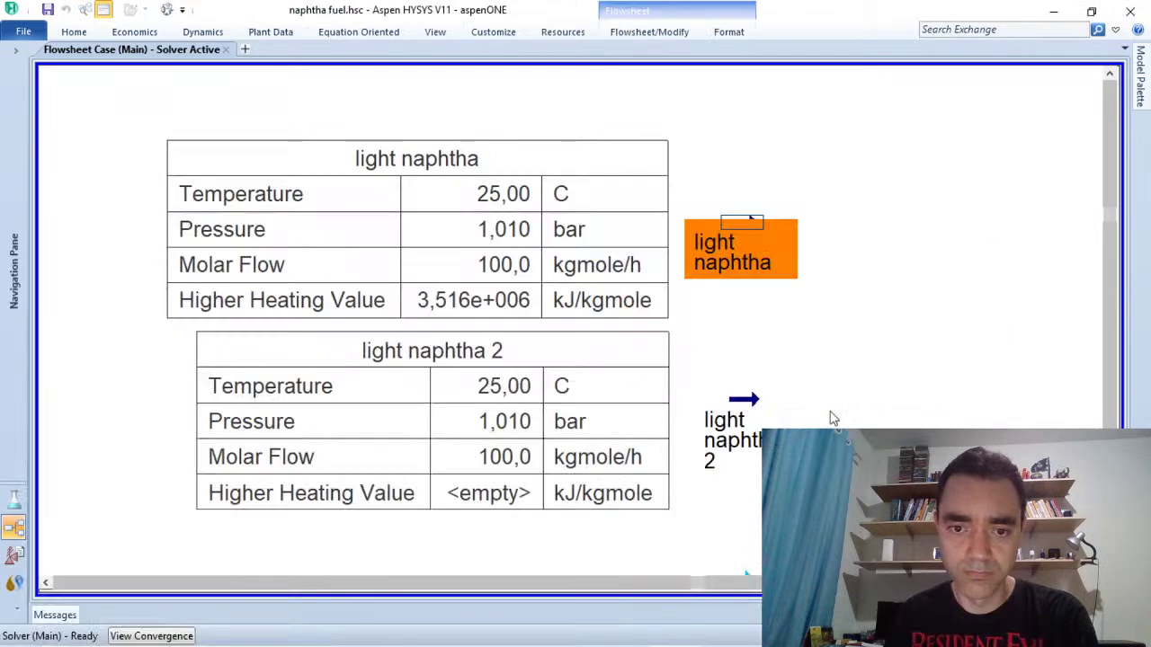
Step: Delete the light naphtha 2 and heavy naphtha streams from the flowsheet
left_click(745, 402)
key("Delete")
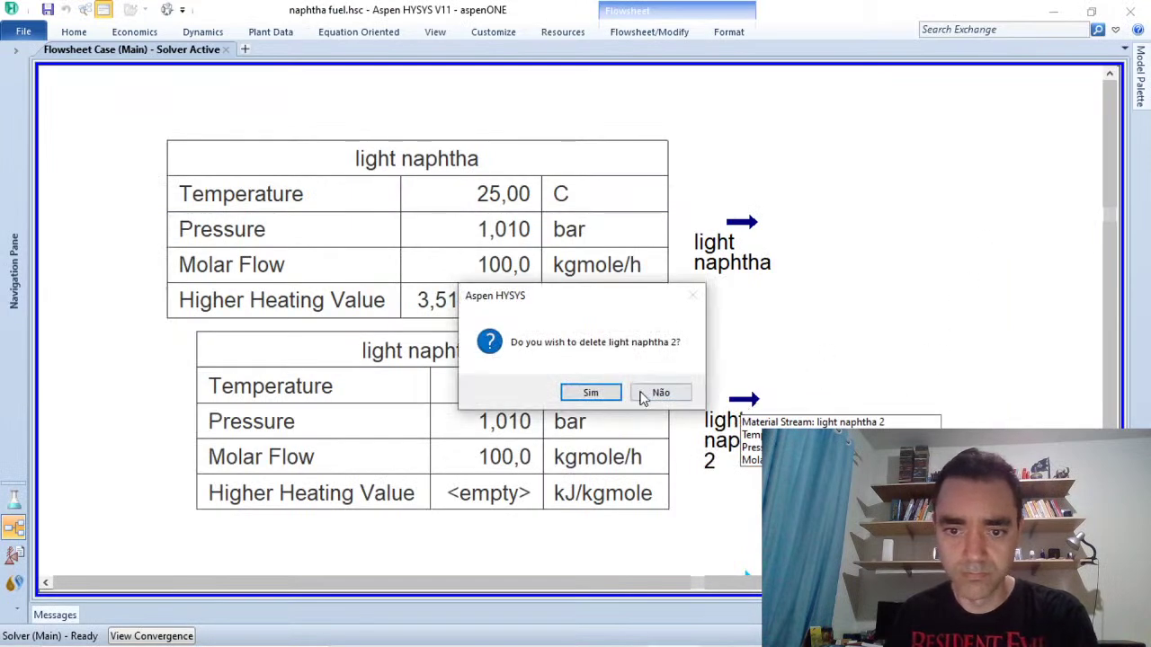
left_click(618, 393)
left_click_drag(1106, 221, 1109, 427)
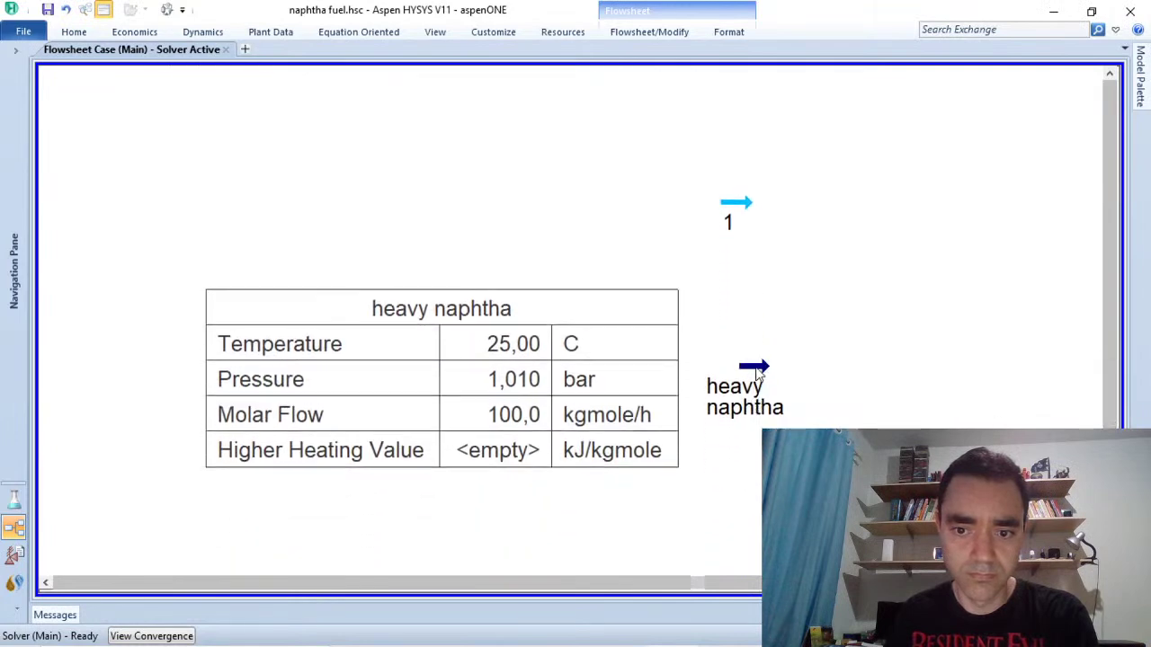
left_click(755, 373)
key("Delete")
left_click(601, 387)
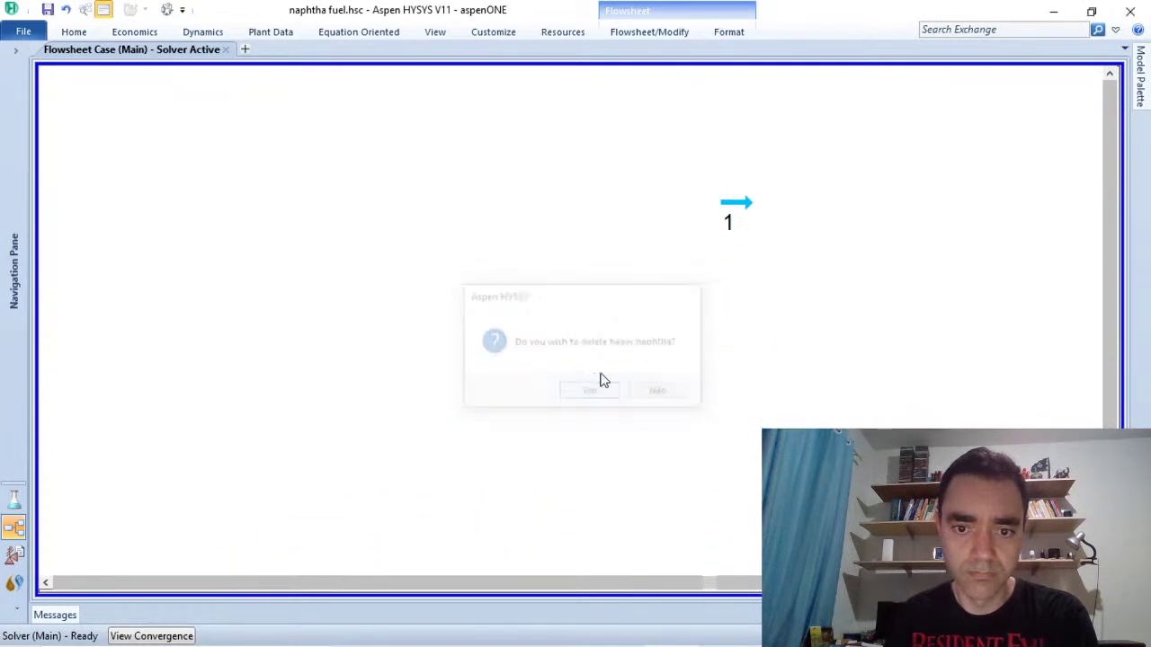
Step: Rename material stream 1 as heavy naphtha
double_click(735, 206)
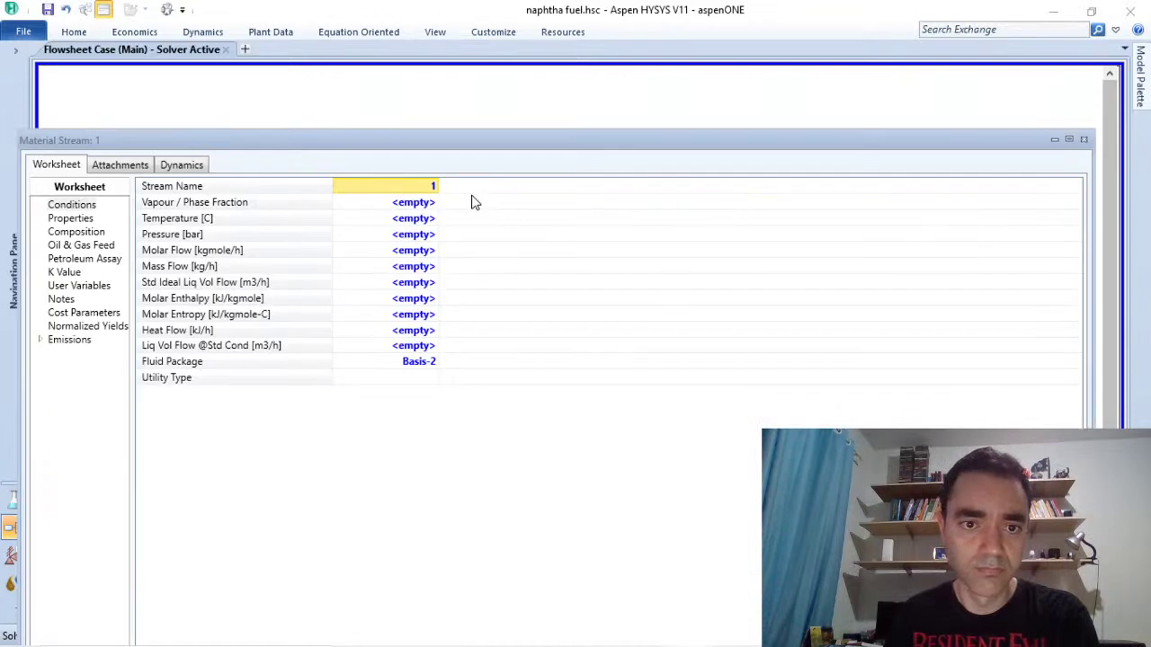
left_click(416, 188)
type("naph")
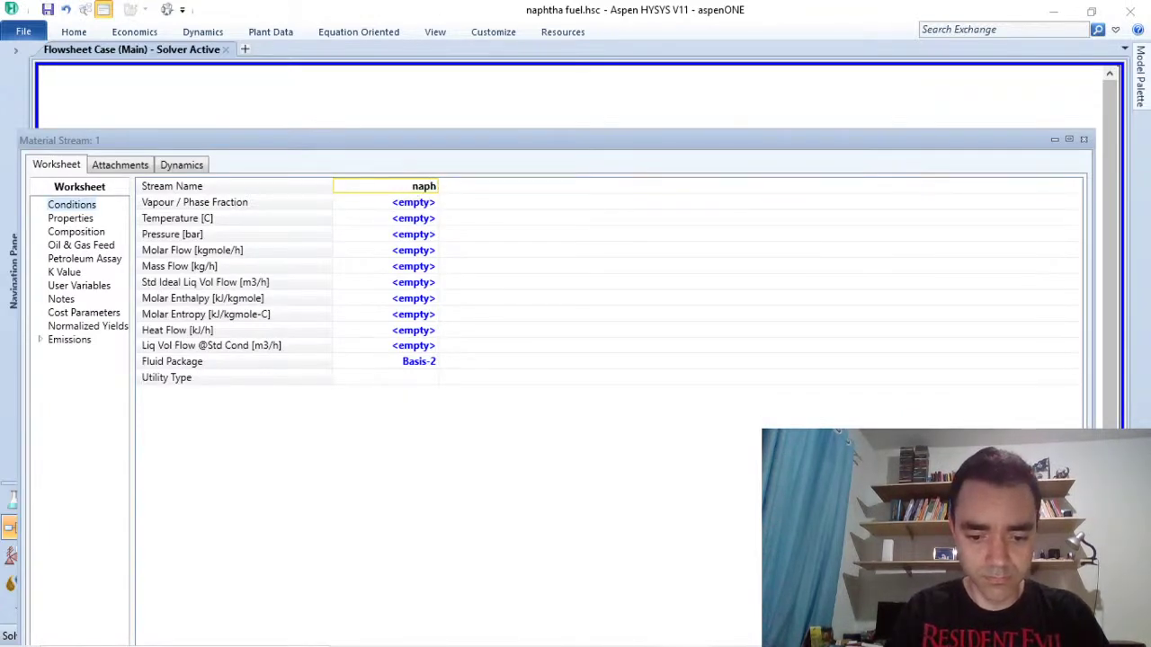
type("tha")
key("Return")
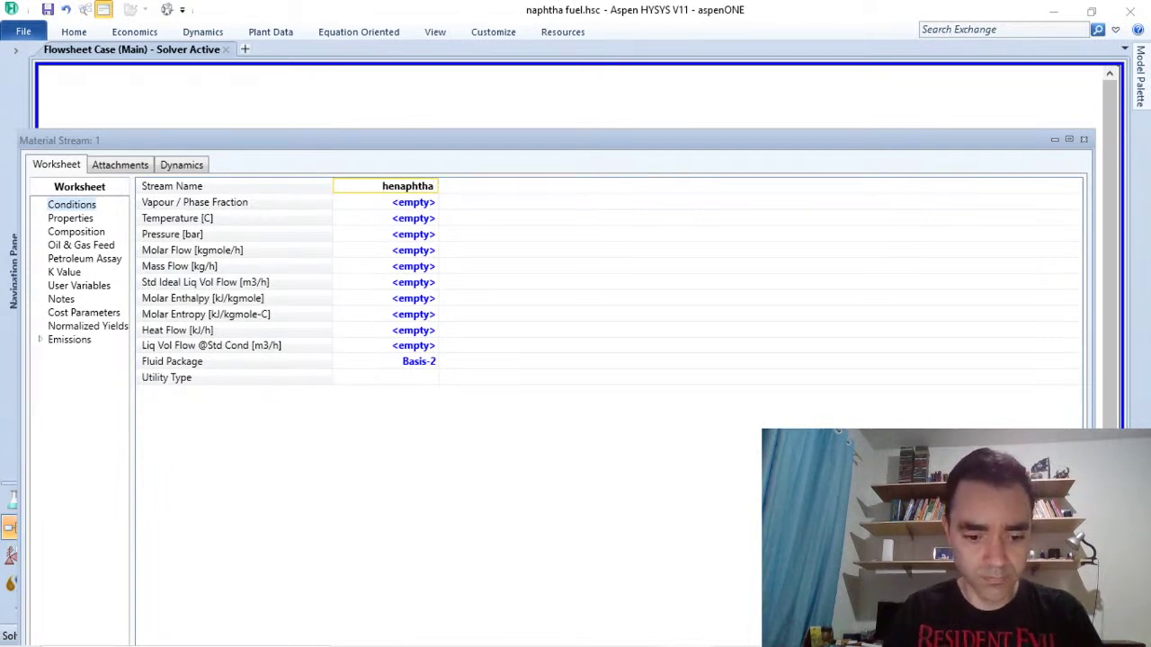
left_click(420, 201)
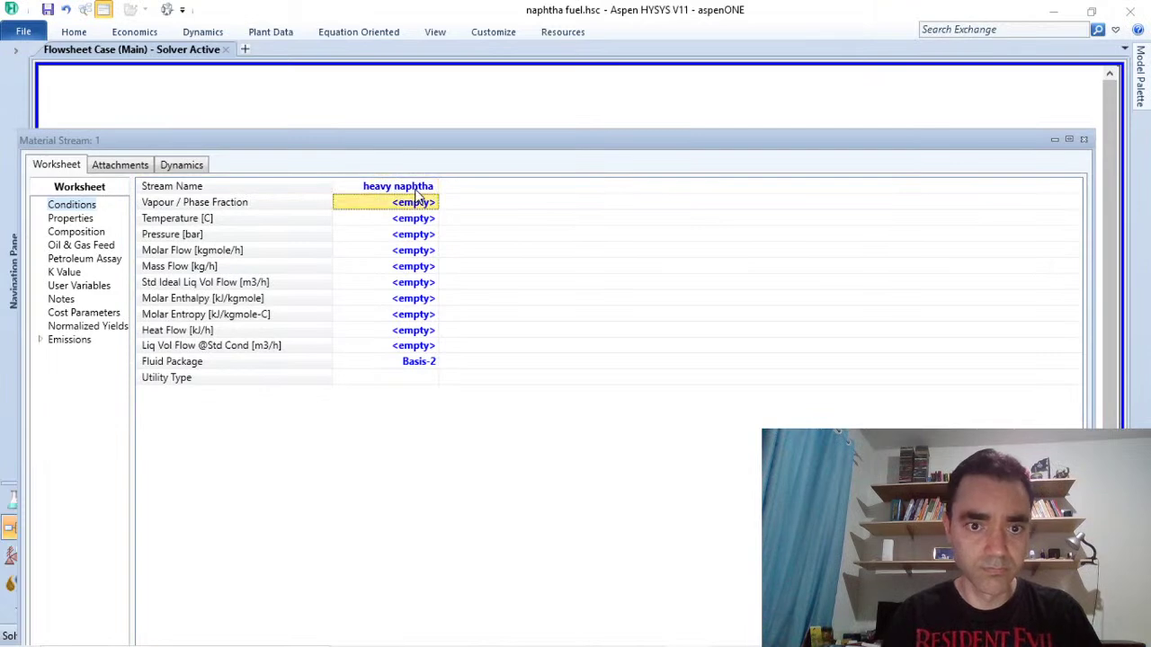
Step: Set the heavy naphtha stream to a temperature of 25 C, a pressure of 1,01 bar and a molar flow of 100 kgmole/h
left_click(410, 223)
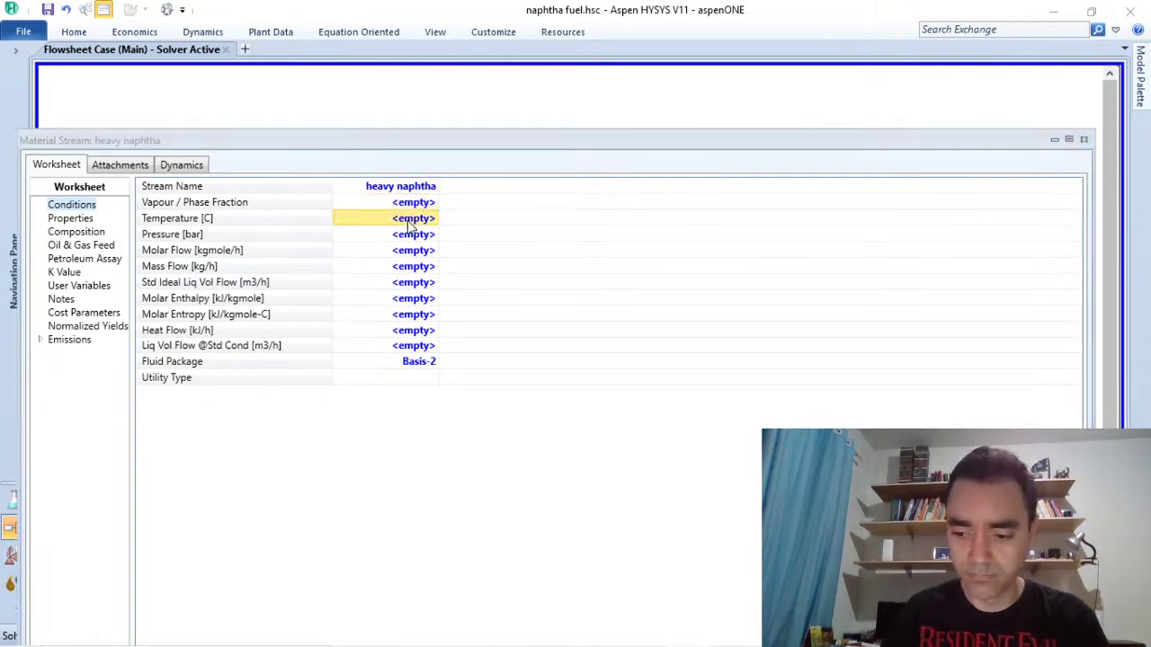
type("25")
key("Return")
type("1,01")
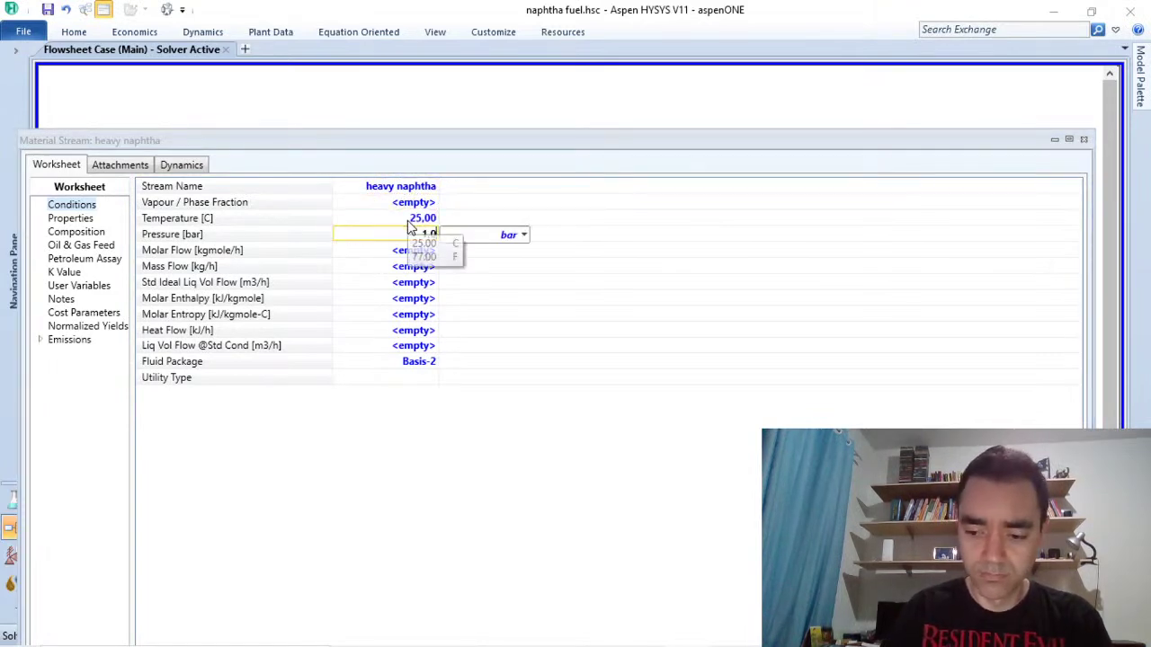
key("Return")
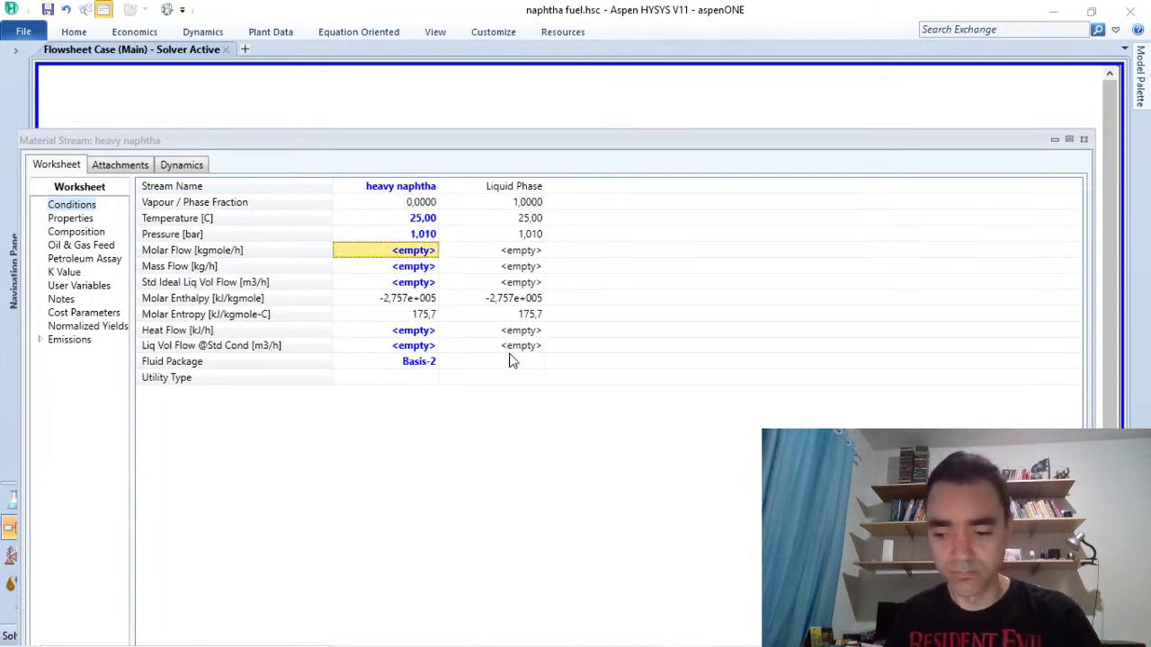
type("100")
key("Return")
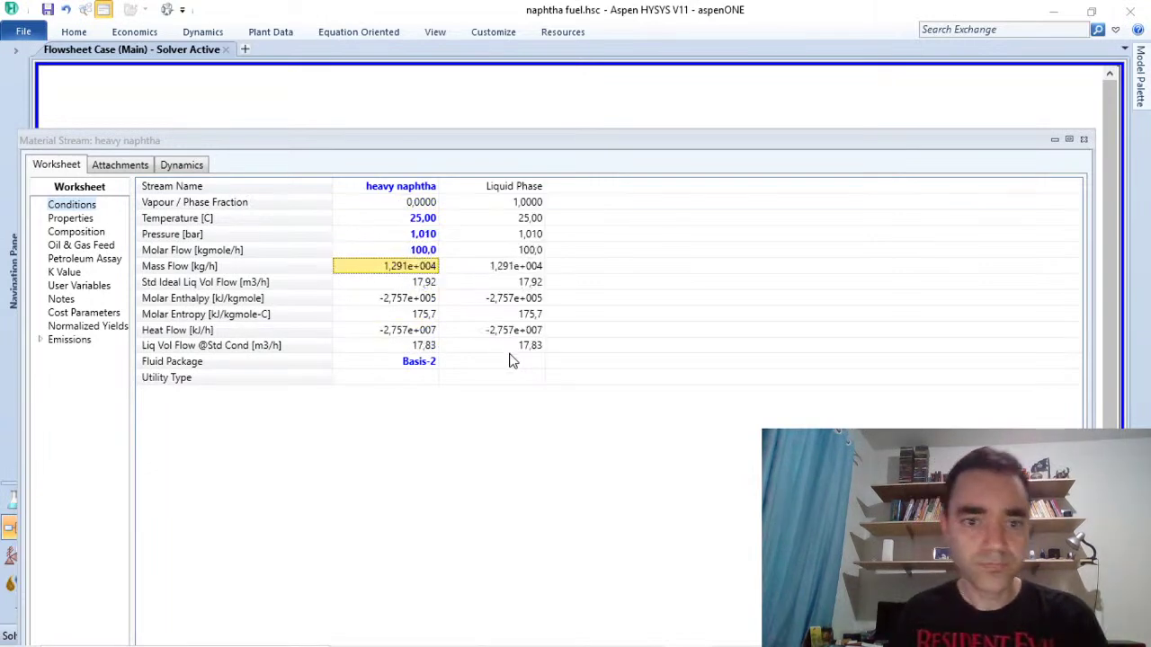
Step: Close the heavy naphtha stream and move it on the flowsheet to sit below the light naphtha stream
left_click(1084, 139)
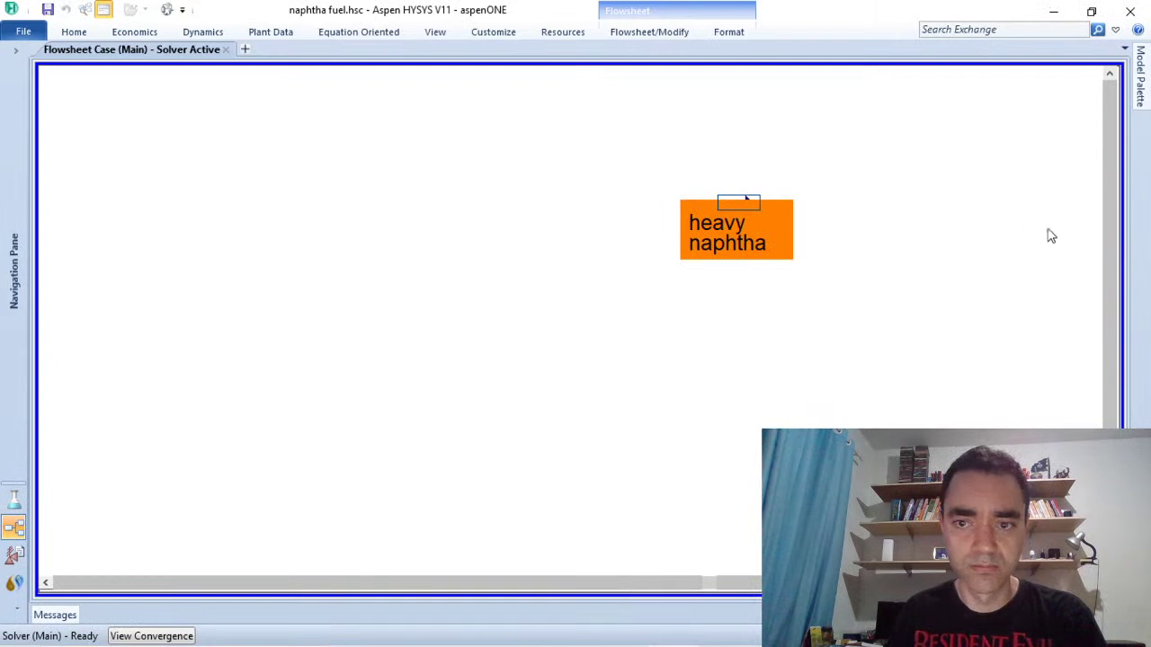
left_click_drag(746, 201, 438, 210)
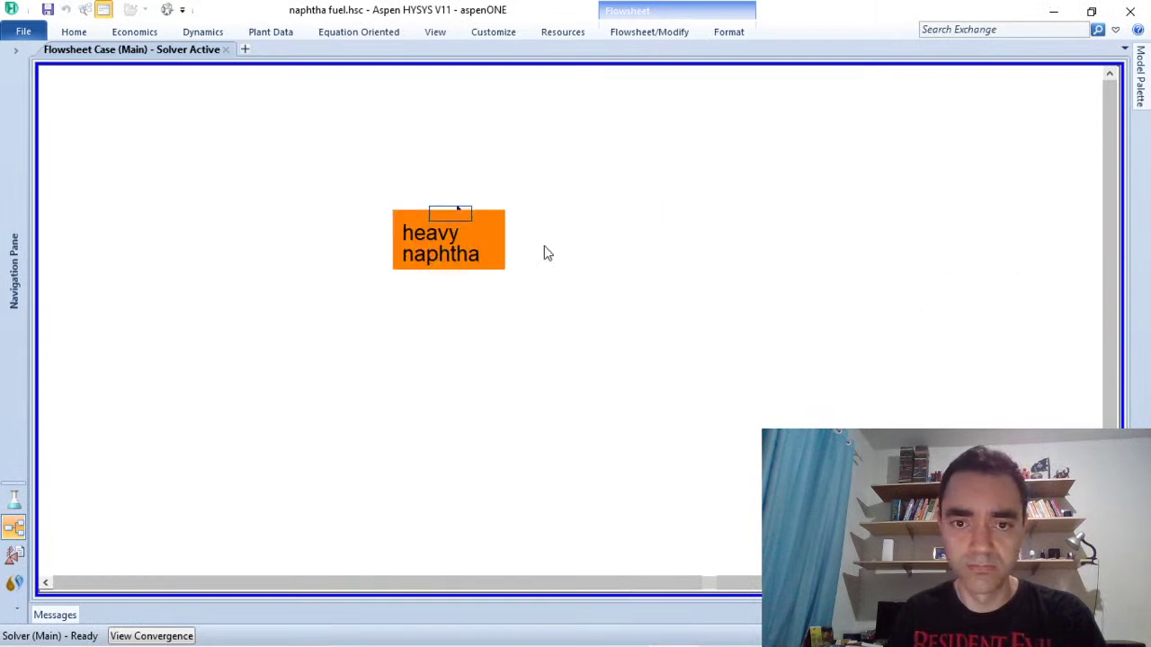
scroll(700, 457, "down", 2)
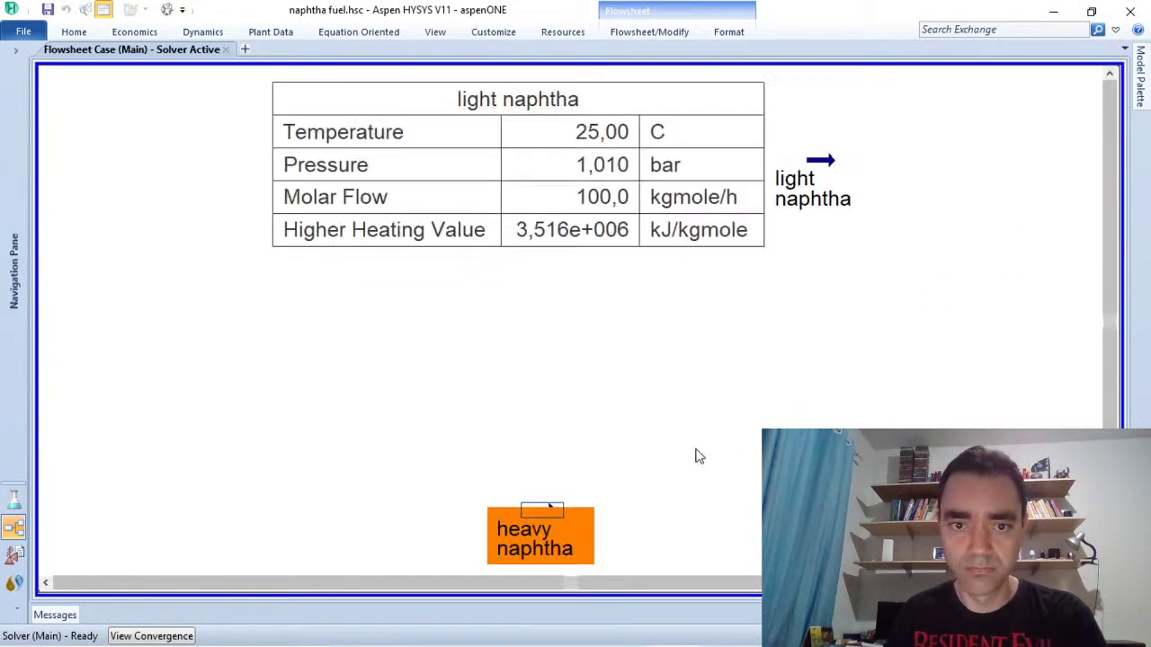
left_click_drag(543, 511, 826, 338)
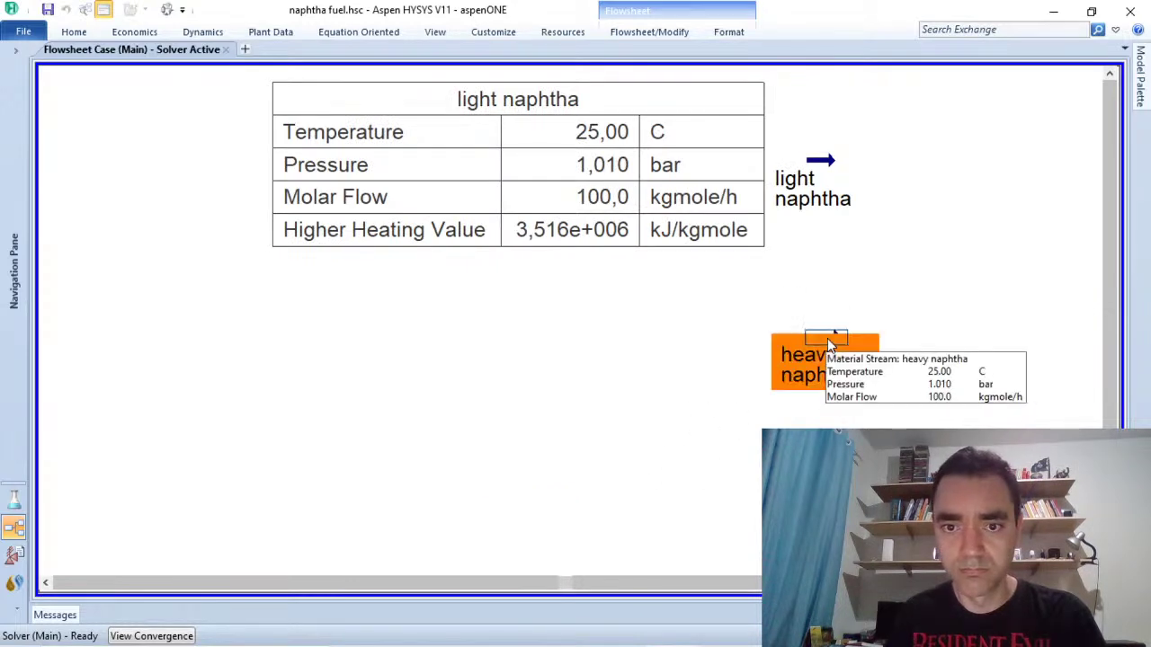
Step: Show the property table of the heavy naphtha stream and place it below the light naphtha table
right_click(827, 338)
left_click(781, 487)
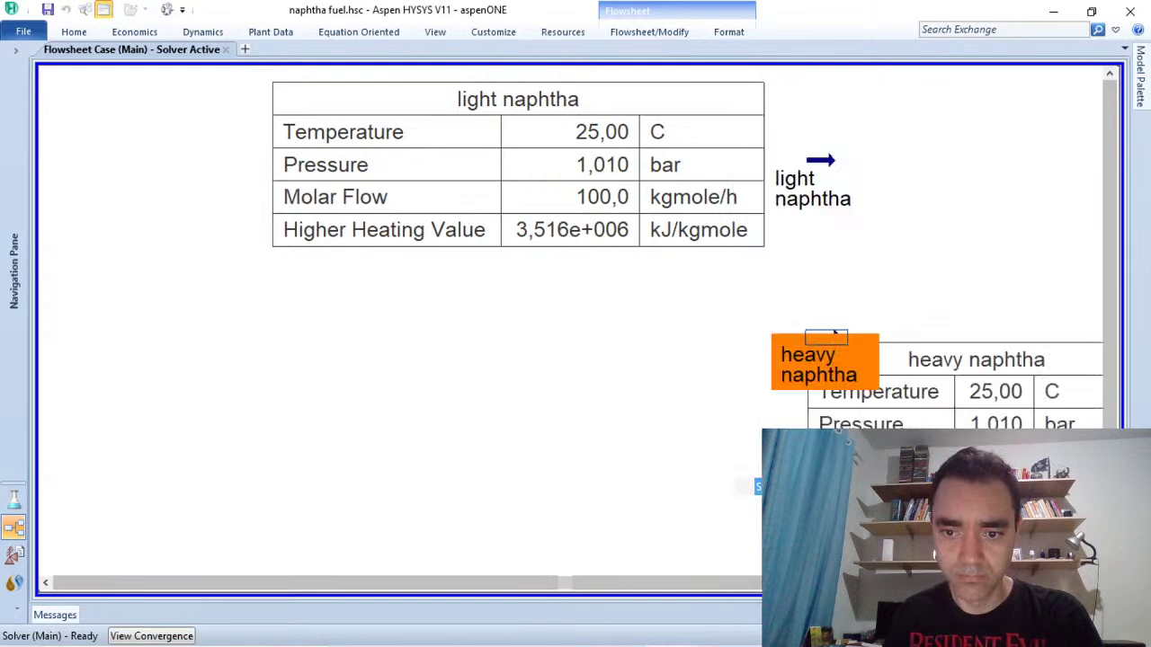
left_click_drag(943, 434, 545, 388)
Step: Add the Higher Heating Value variable to the heavy naphtha table and close the table's settings
double_click(589, 370)
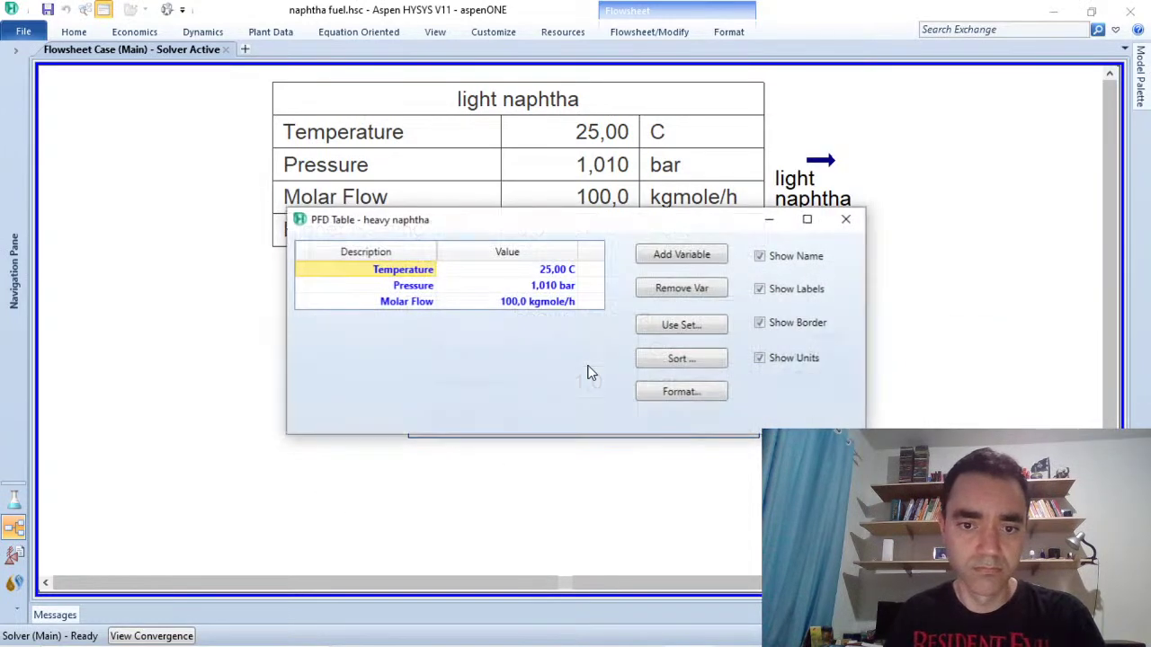
left_click(665, 258)
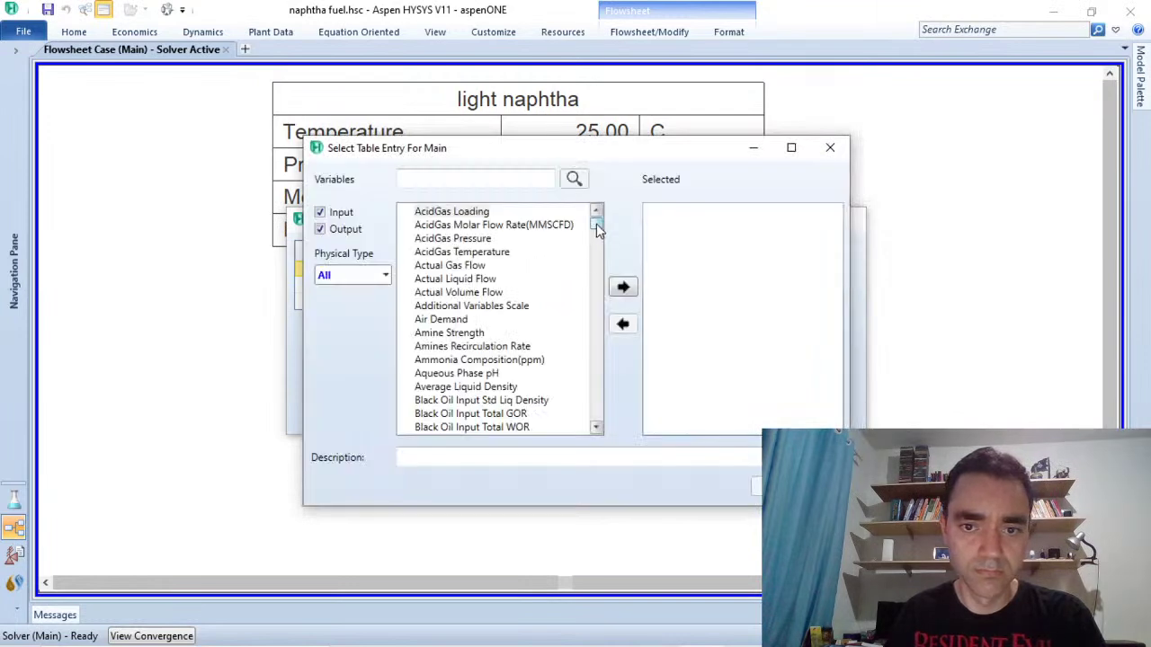
left_click_drag(595, 227, 596, 288)
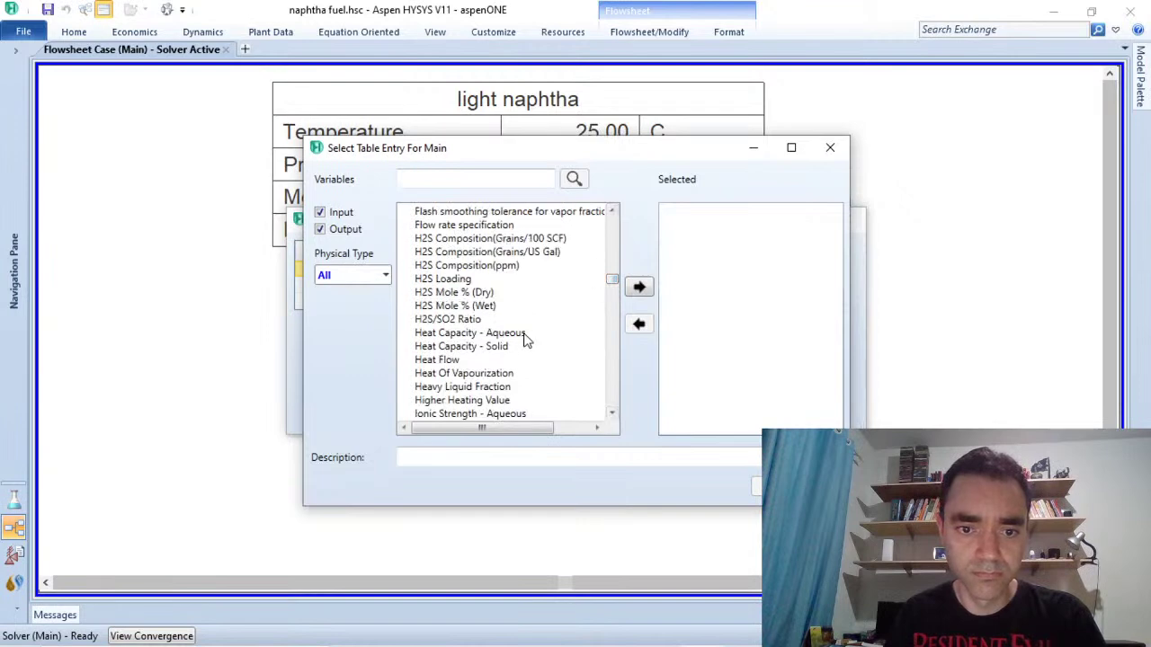
left_click(491, 403)
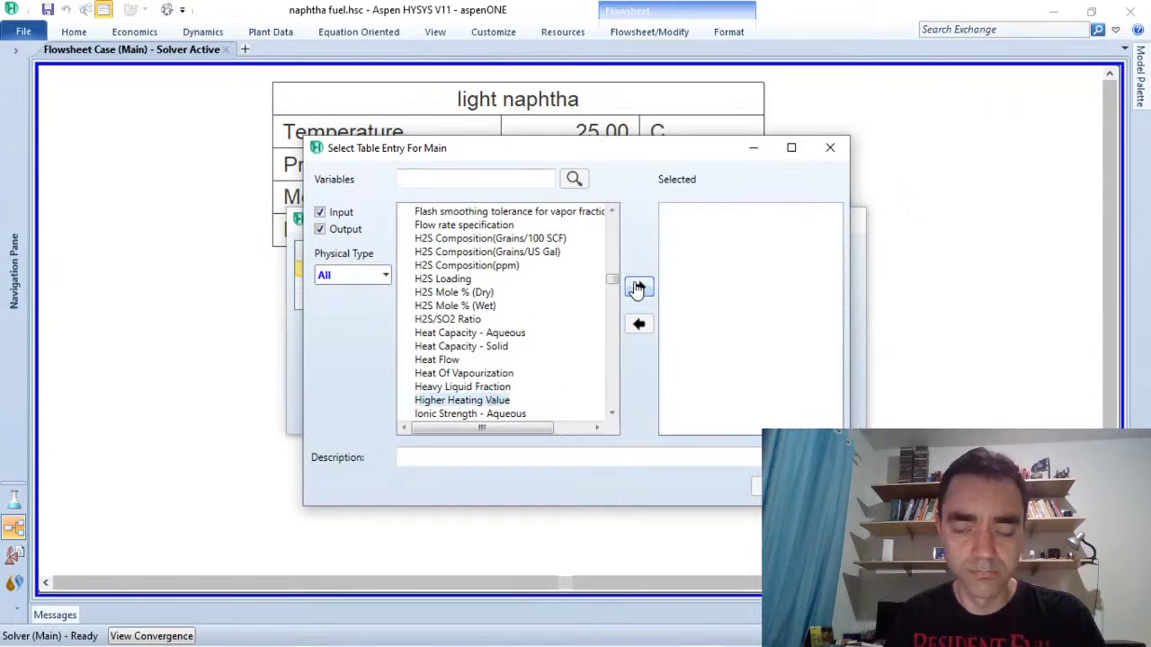
left_click(638, 288)
left_click(769, 486)
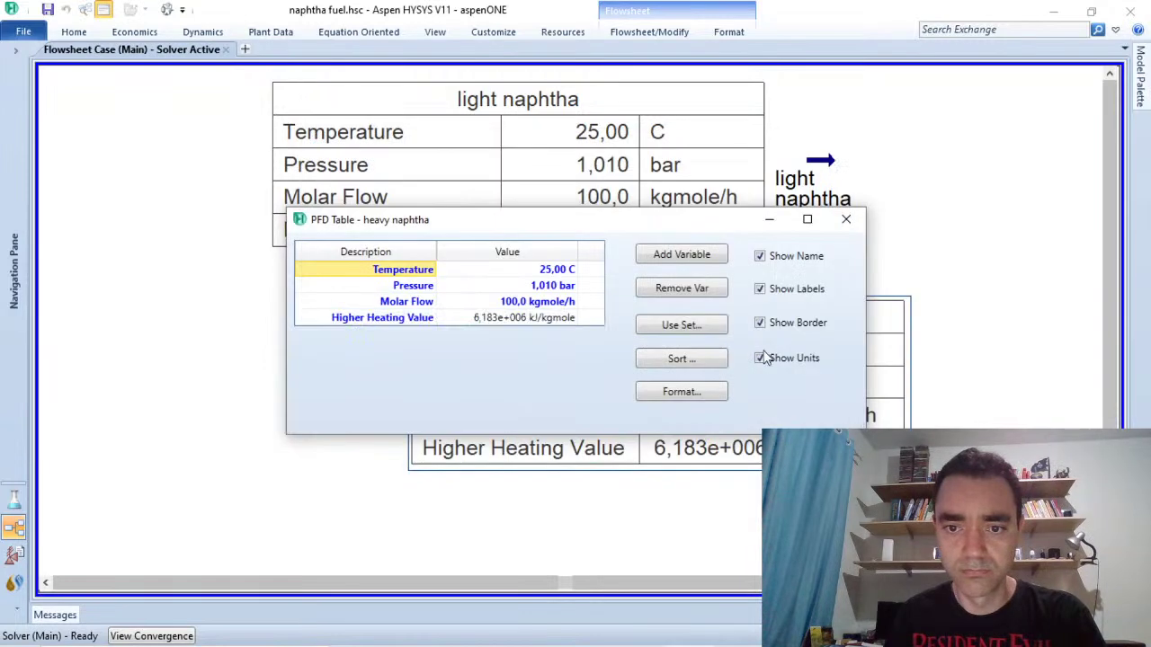
left_click(846, 220)
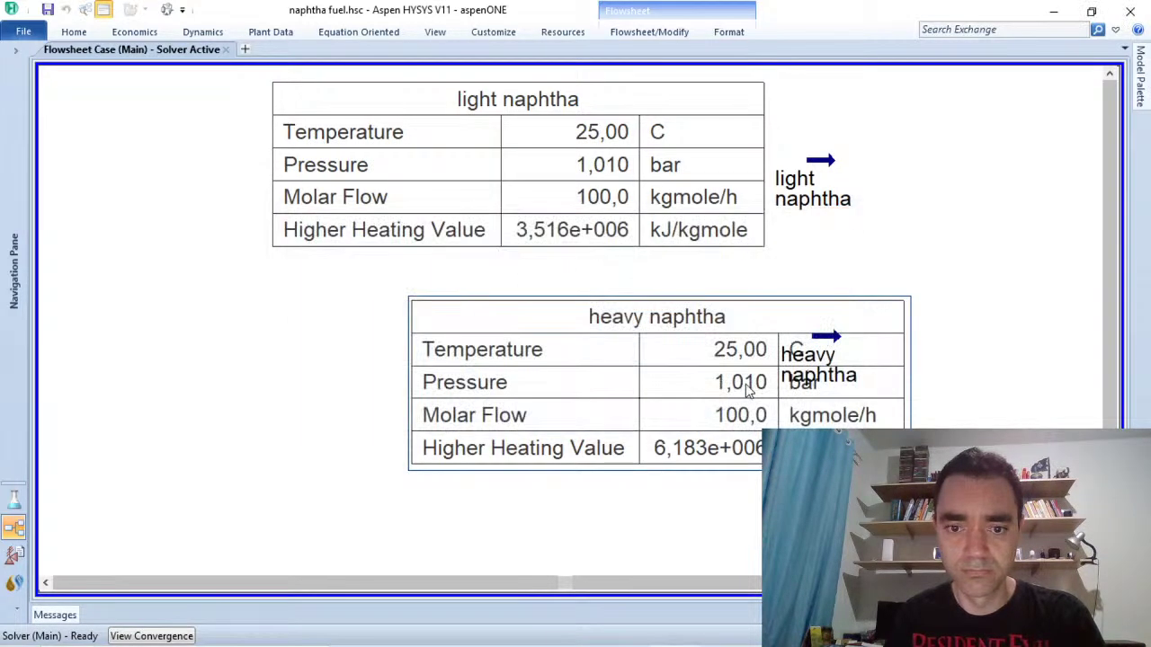
Step: Align the heavy naphtha table beneath the light naphtha table, clear of the heavy naphtha stream
left_click_drag(747, 385, 603, 378)
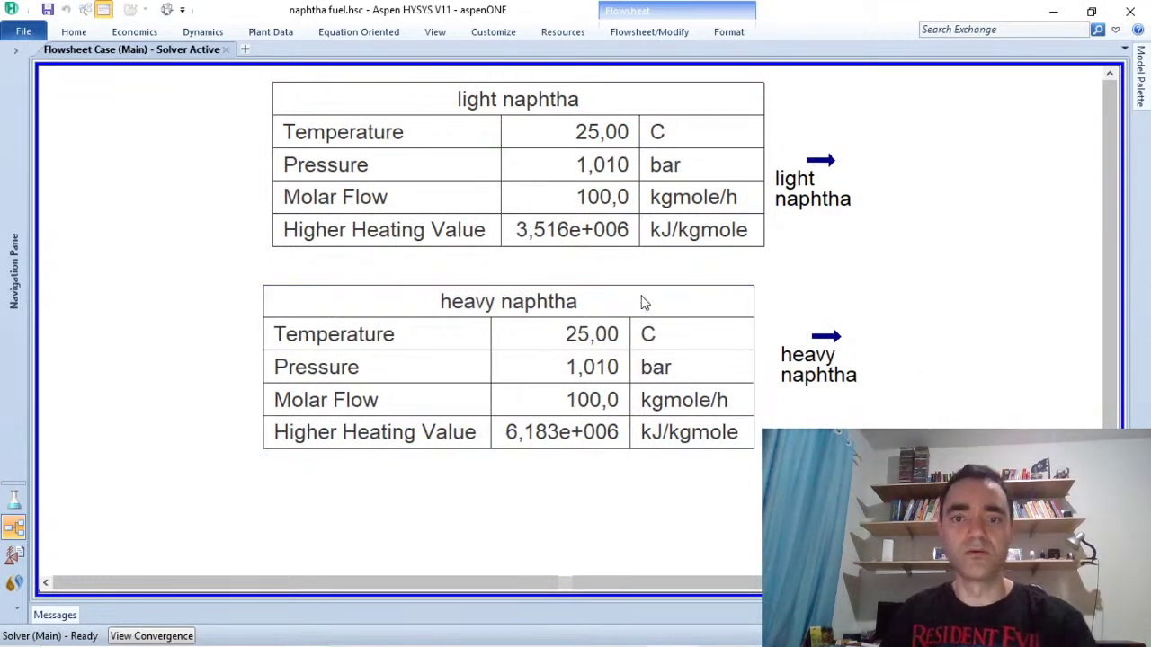
left_click(820, 159)
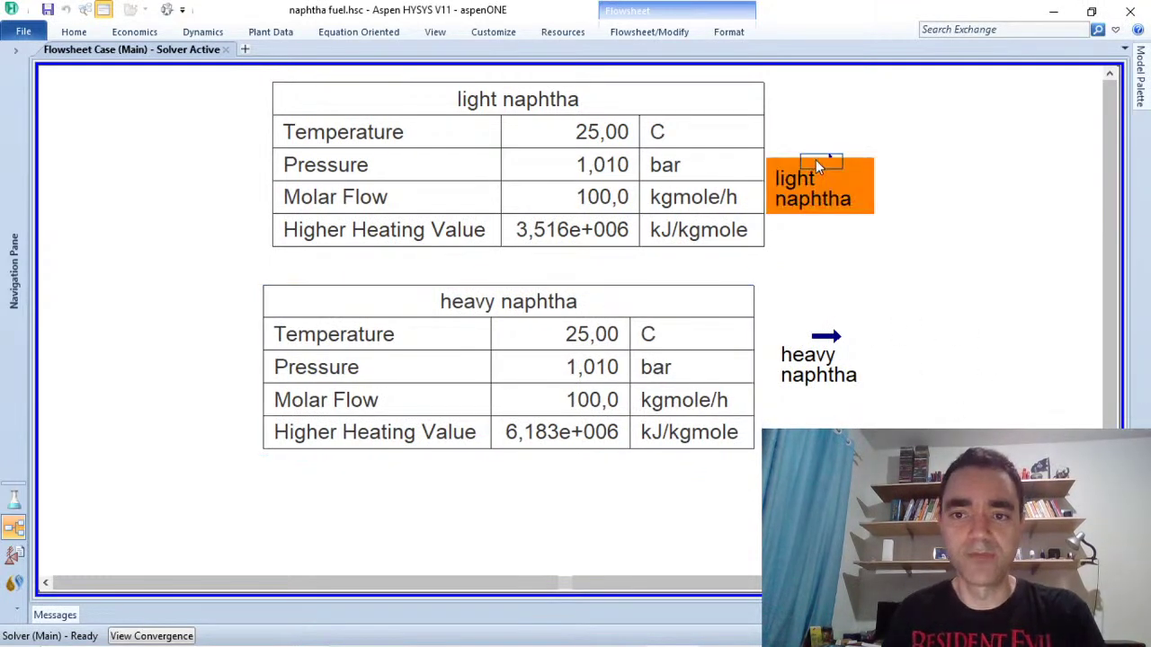
left_click(825, 340)
left_click(666, 373)
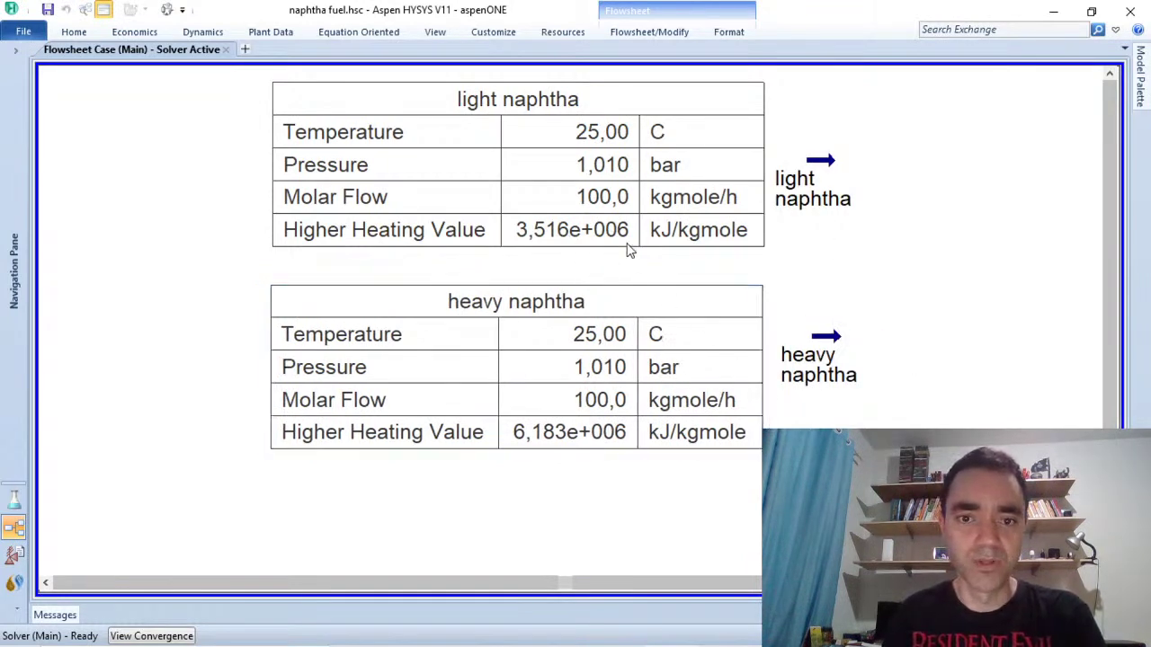
Step: Review the composition of the light naphtha stream and close it
left_click(820, 159)
double_click(818, 159)
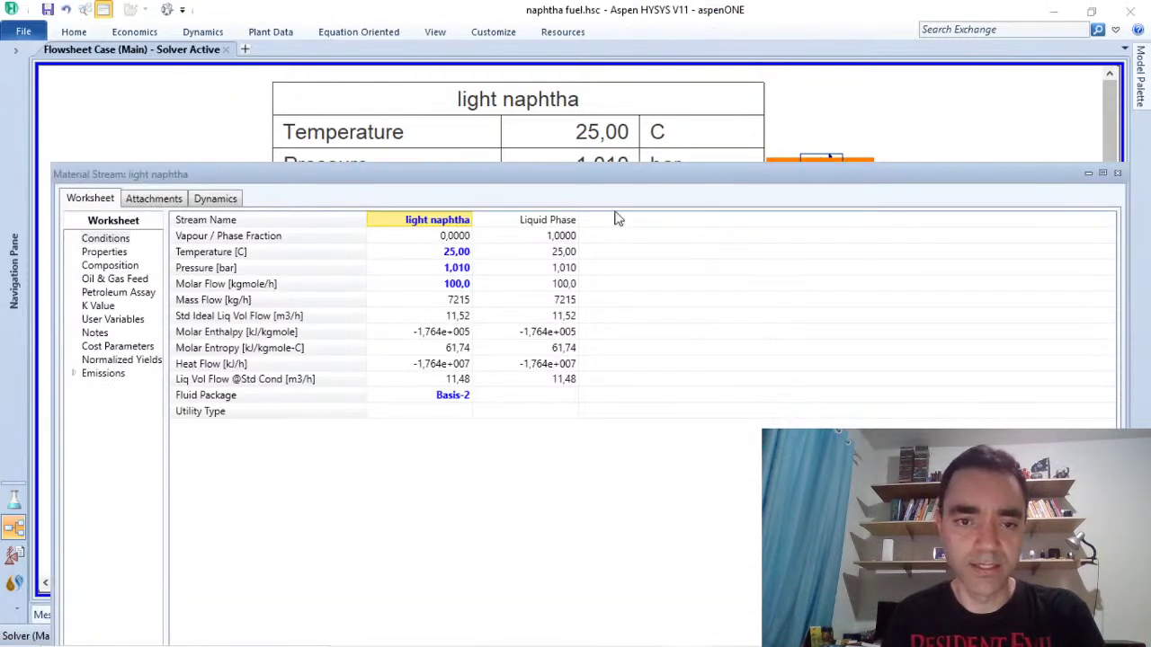
left_click(110, 265)
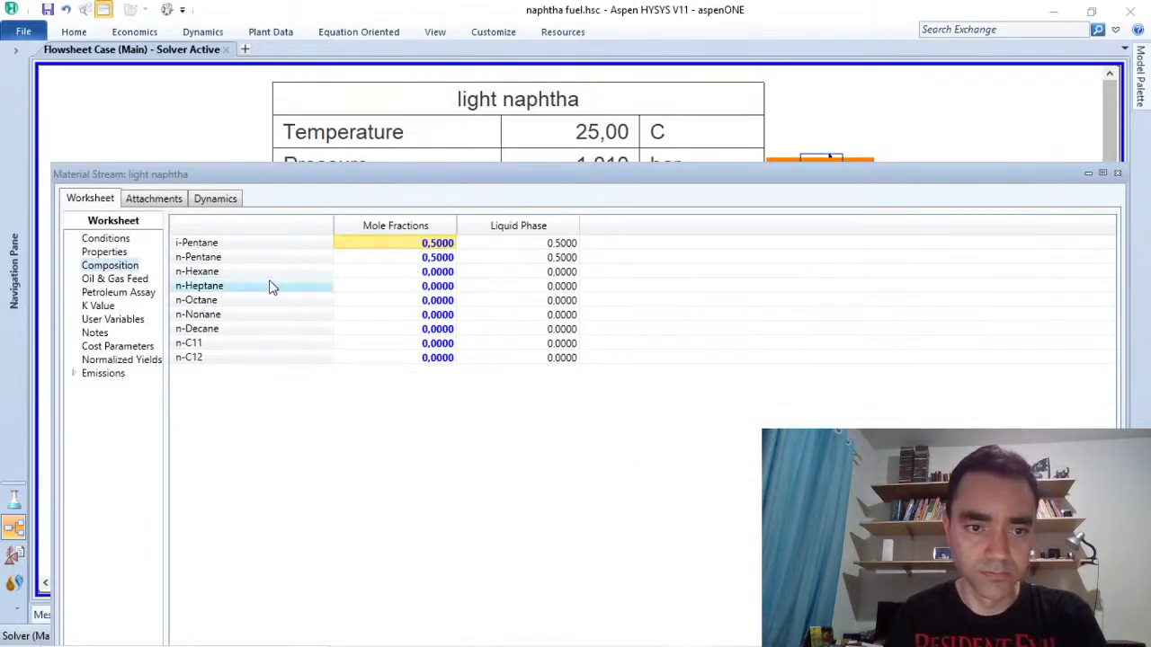
left_click(1117, 173)
Step: Add the Mass Density variable to the light naphtha table and shift the table slightly upward
double_click(620, 175)
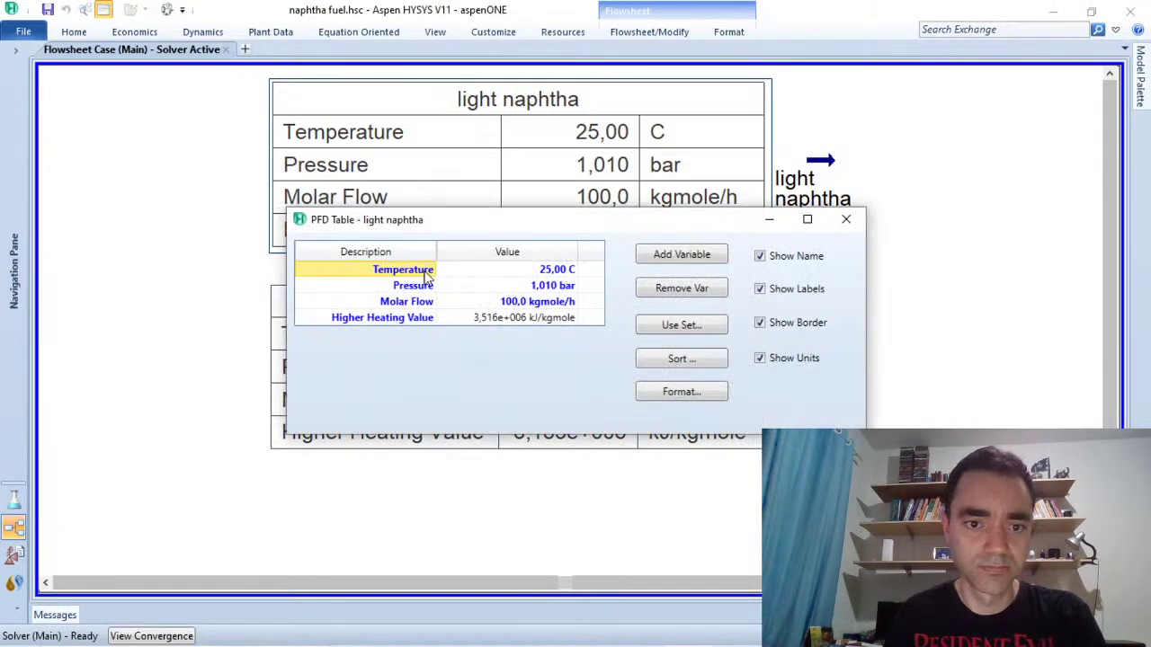
left_click(679, 258)
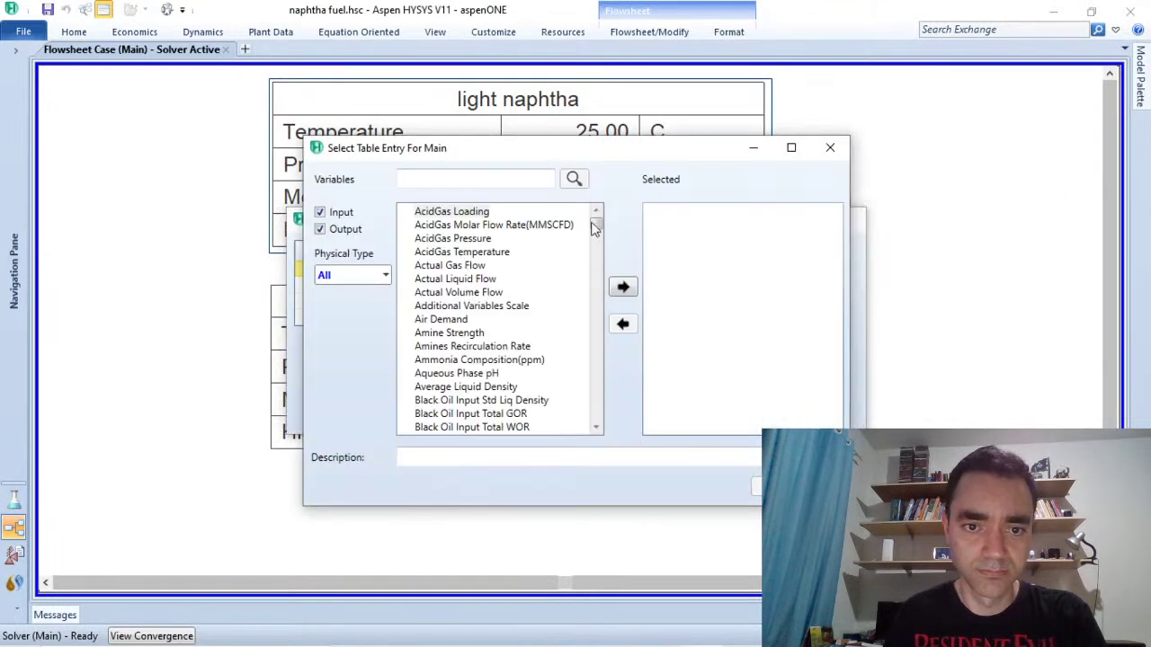
left_click_drag(595, 223, 600, 293)
left_click(466, 279)
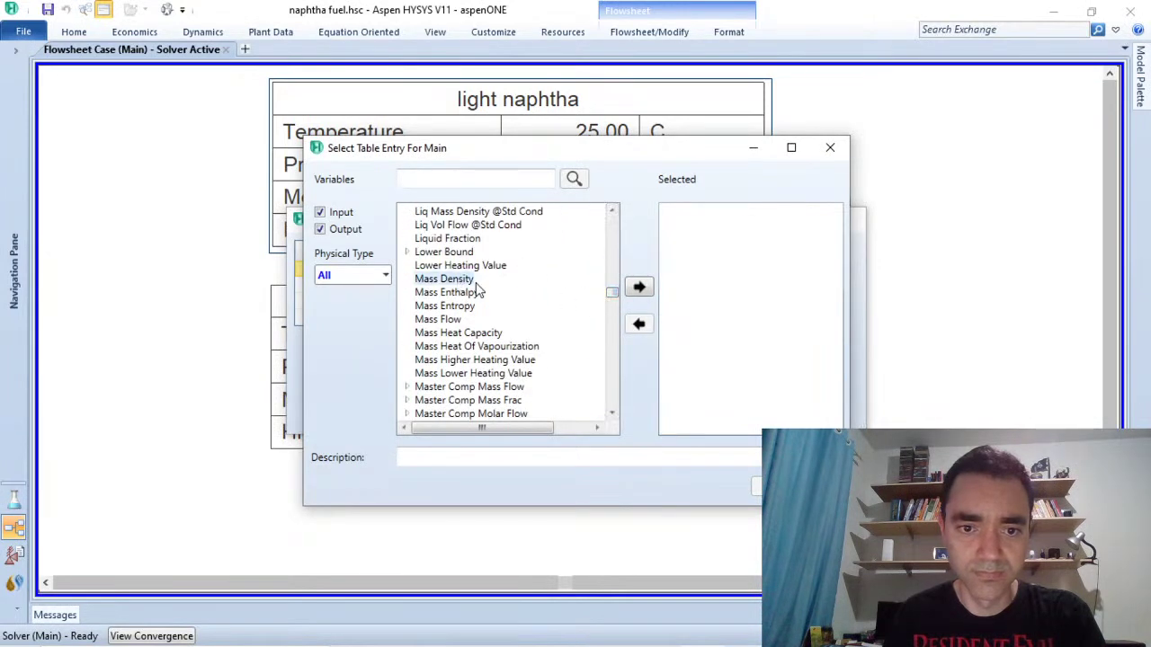
left_click(640, 287)
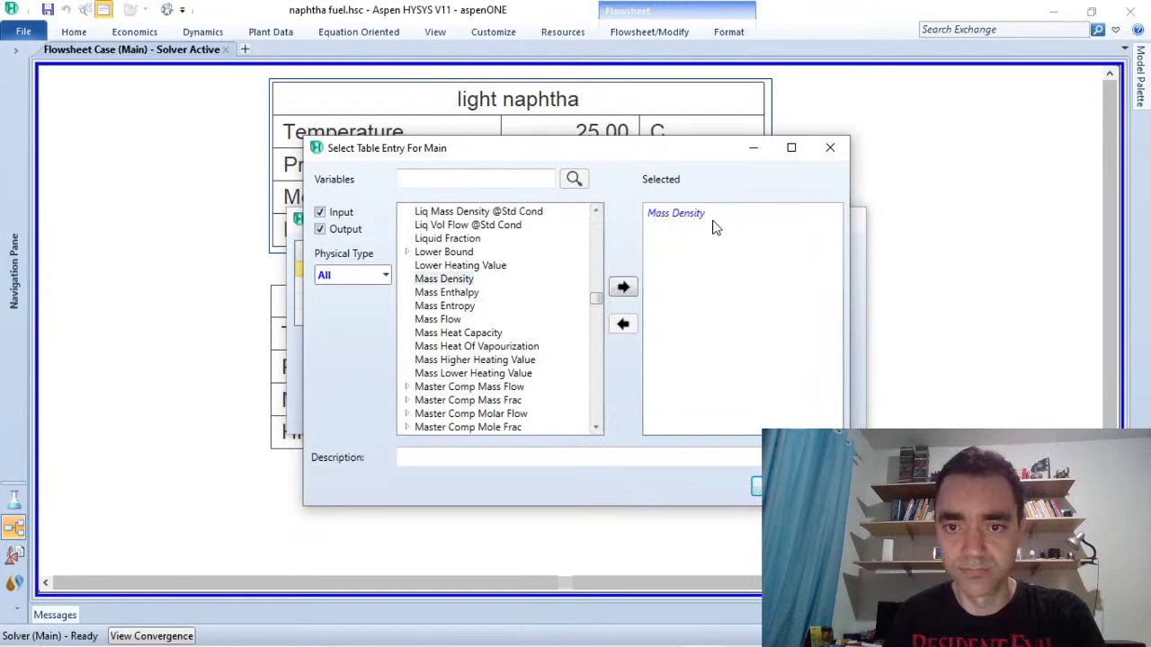
left_click(783, 485)
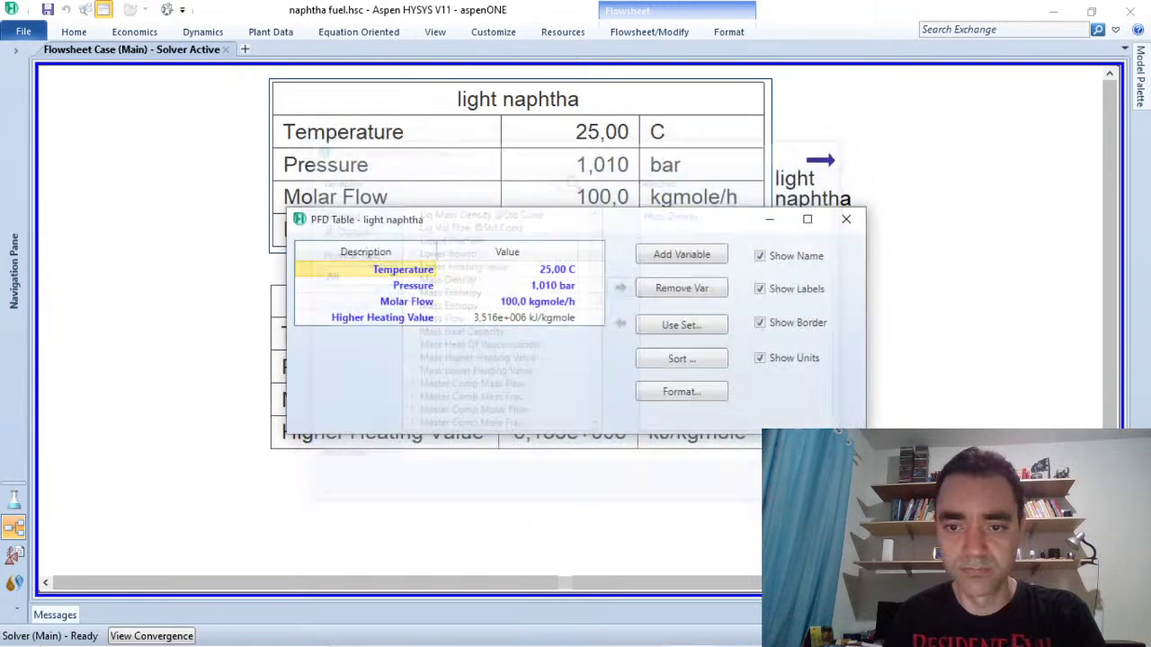
left_click(846, 220)
left_click_drag(655, 198, 661, 176)
Step: Add the Mass Density variable to the heavy naphtha table and close the table's settings
double_click(683, 376)
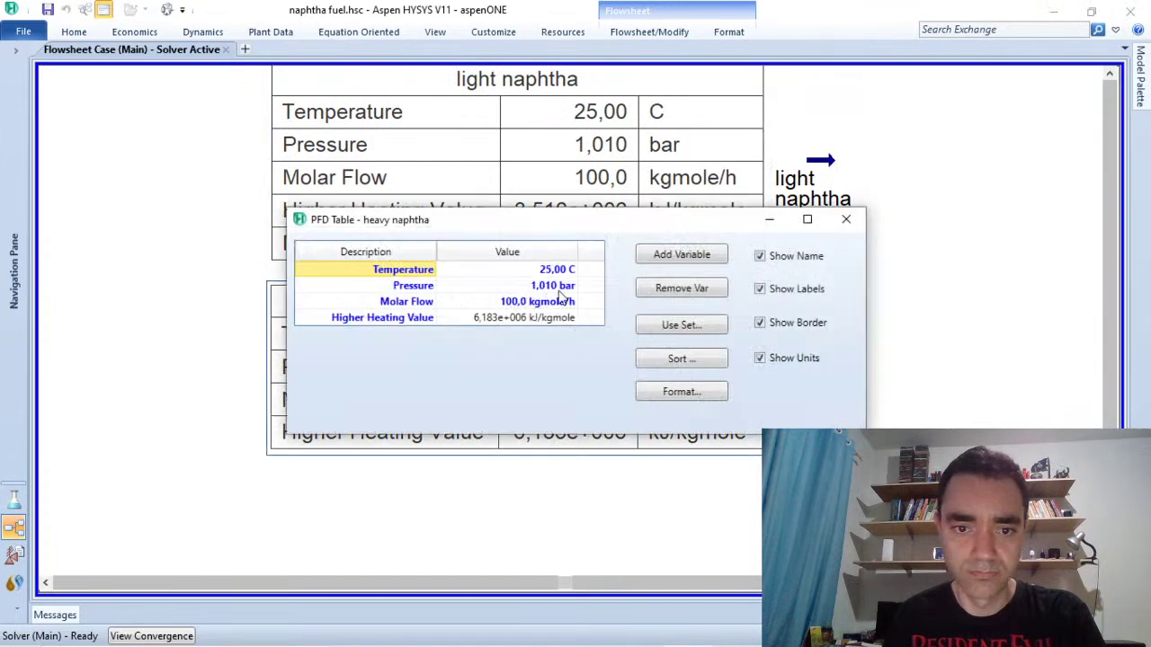
left_click(671, 259)
left_click_drag(600, 225, 601, 297)
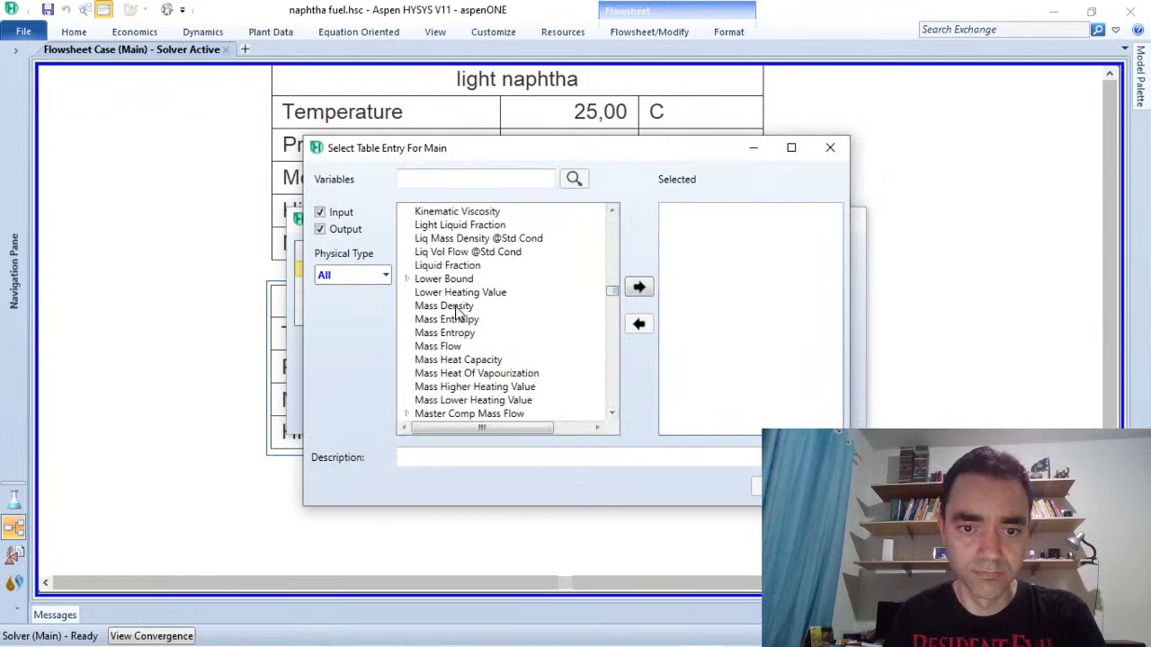
left_click(454, 307)
left_click(638, 286)
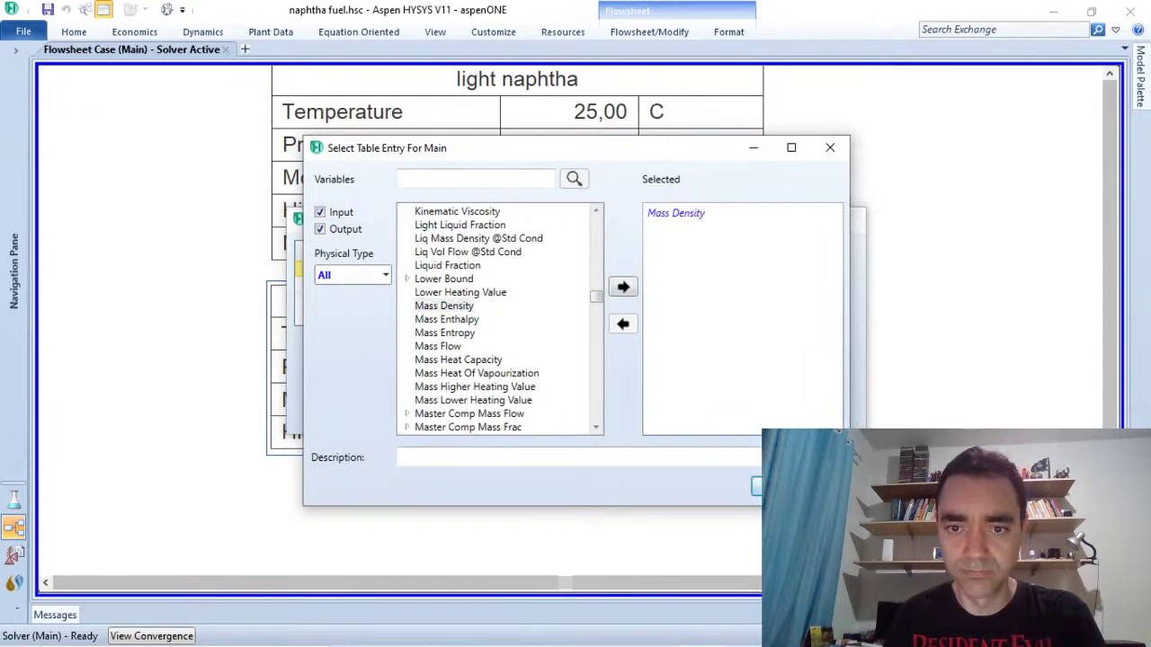
left_click(773, 486)
left_click(847, 220)
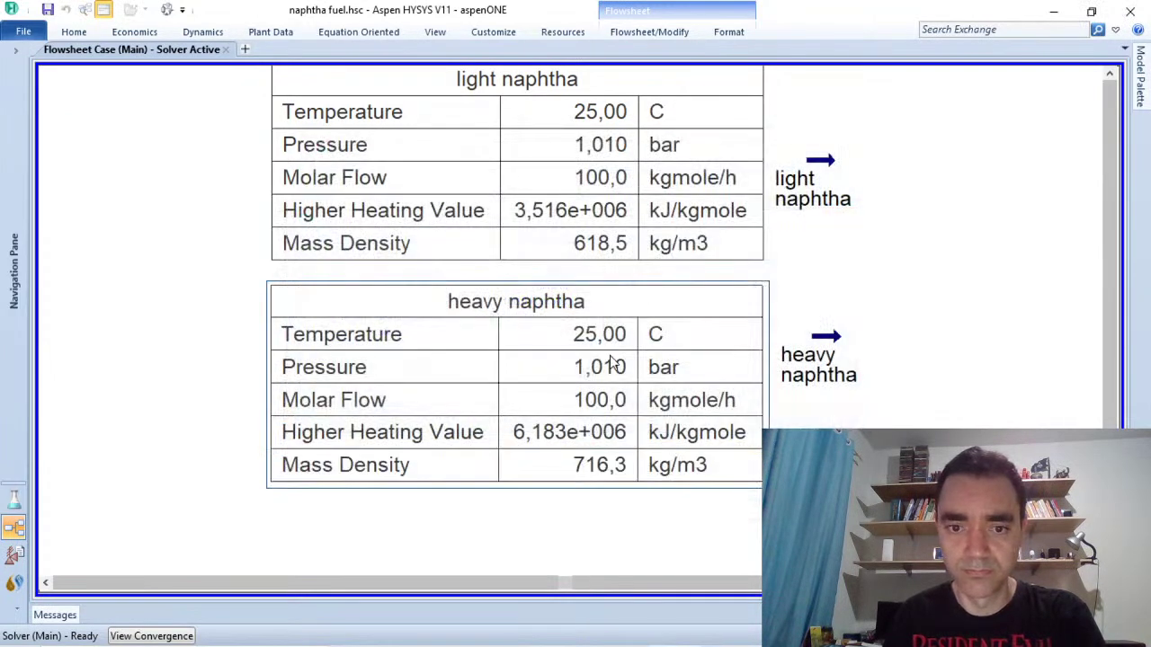
left_click(919, 360)
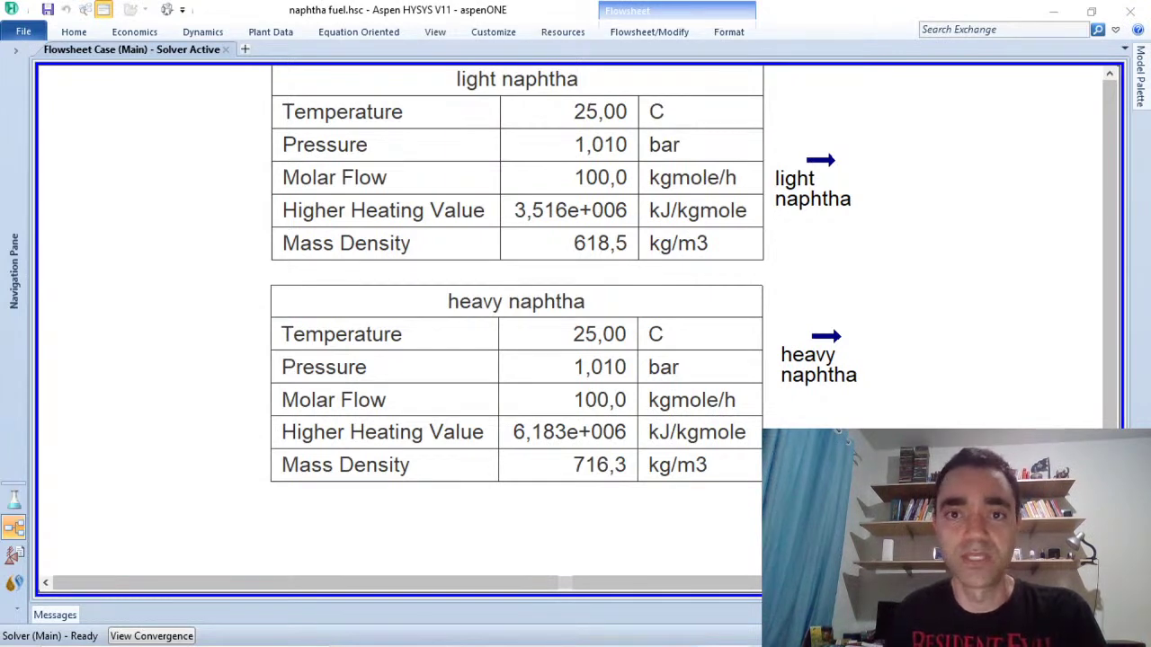
Step: Switch to the Photos app to reread the LinkedIn question on naphtha density and steam requirement, and minimize it again
mouse_move(45, 646)
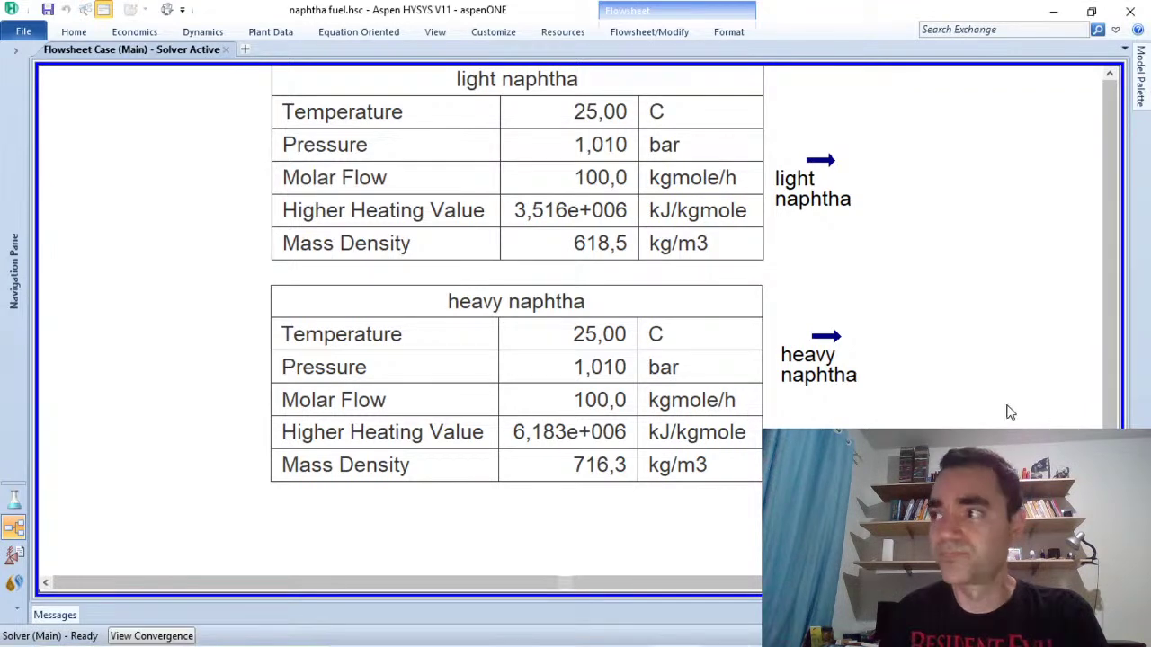
scroll(683, 389, "up", 1)
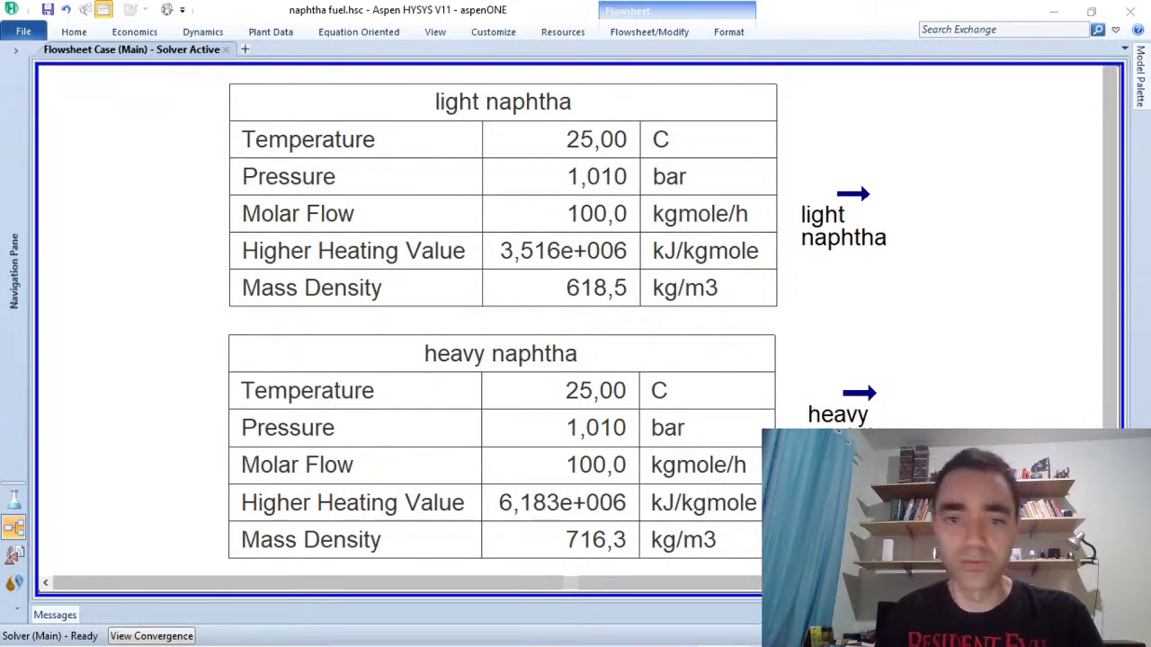
mouse_move(556, 636)
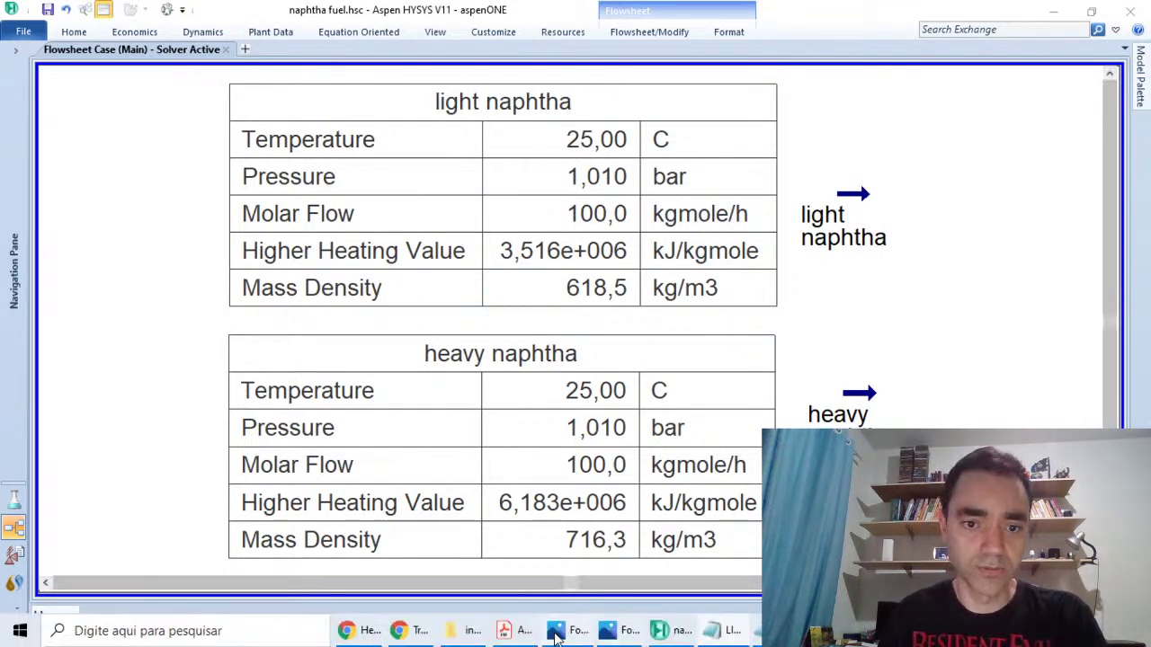
left_click(556, 635)
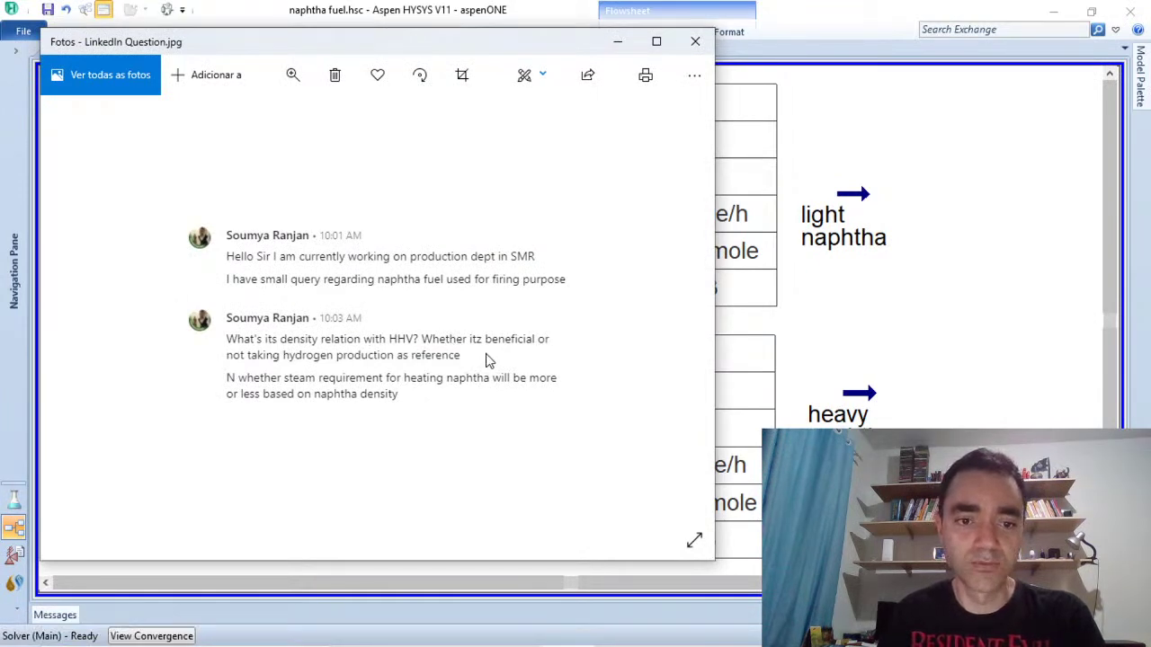
left_click(617, 41)
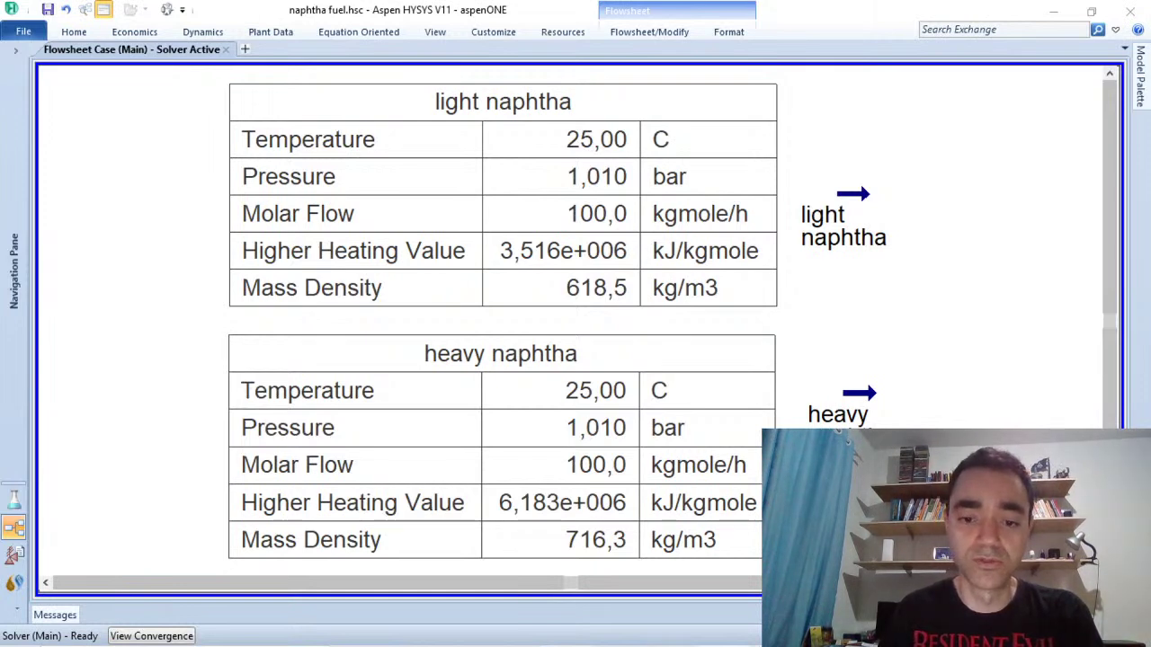
Step: Place a heater on the flowsheet just after the light naphtha stream
left_click(1140, 80)
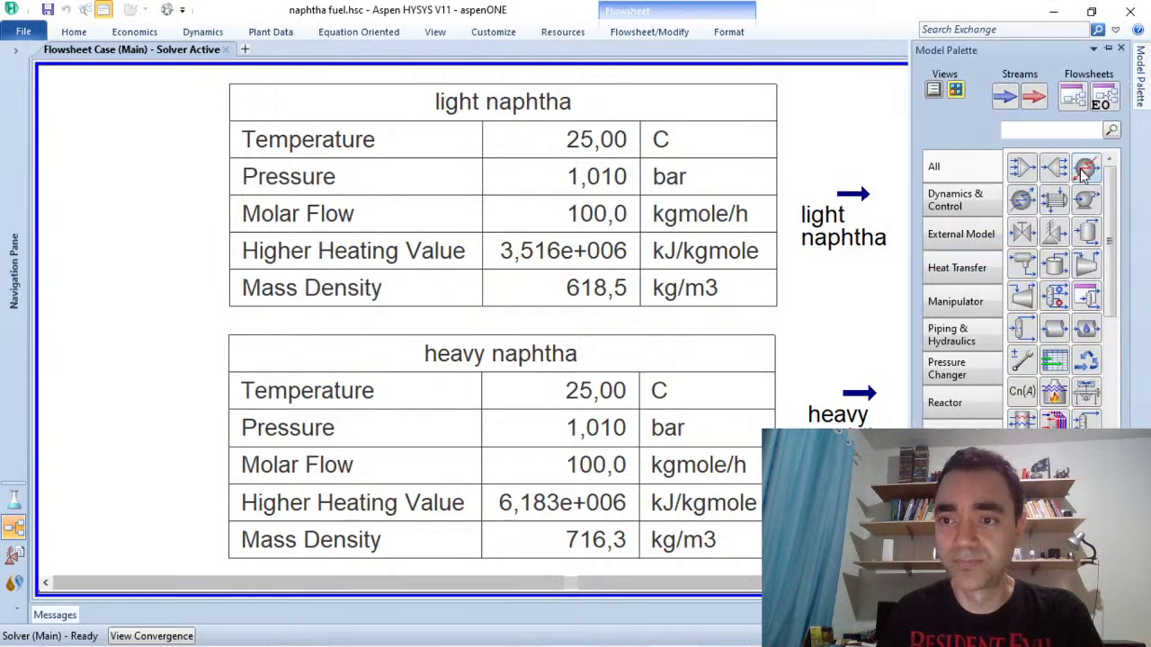
left_click(1085, 167)
left_click(833, 135)
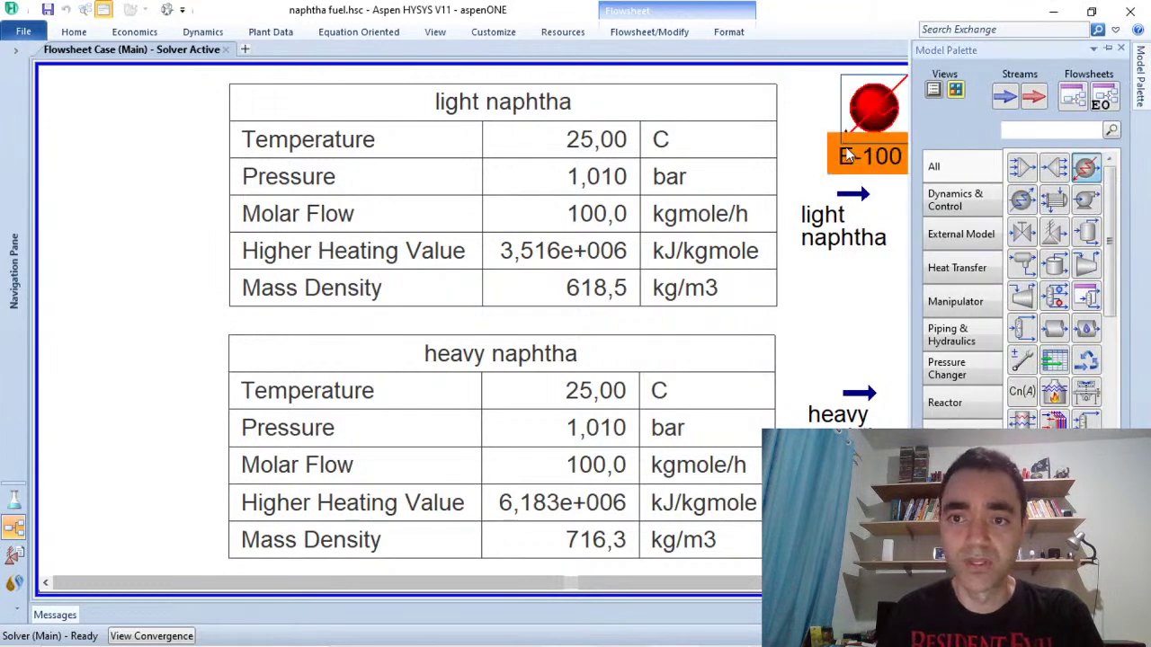
left_click_drag(925, 210, 923, 201)
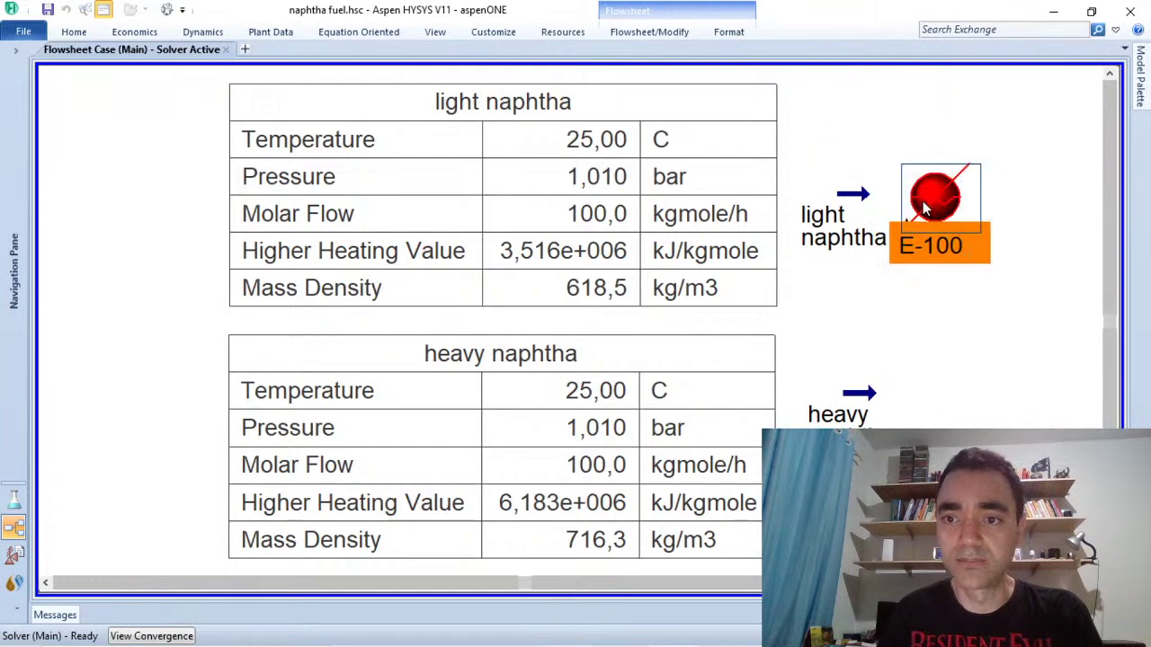
Step: Place a second heater just after the heavy naphtha stream and shift that stream slightly away from it
left_click(1138, 81)
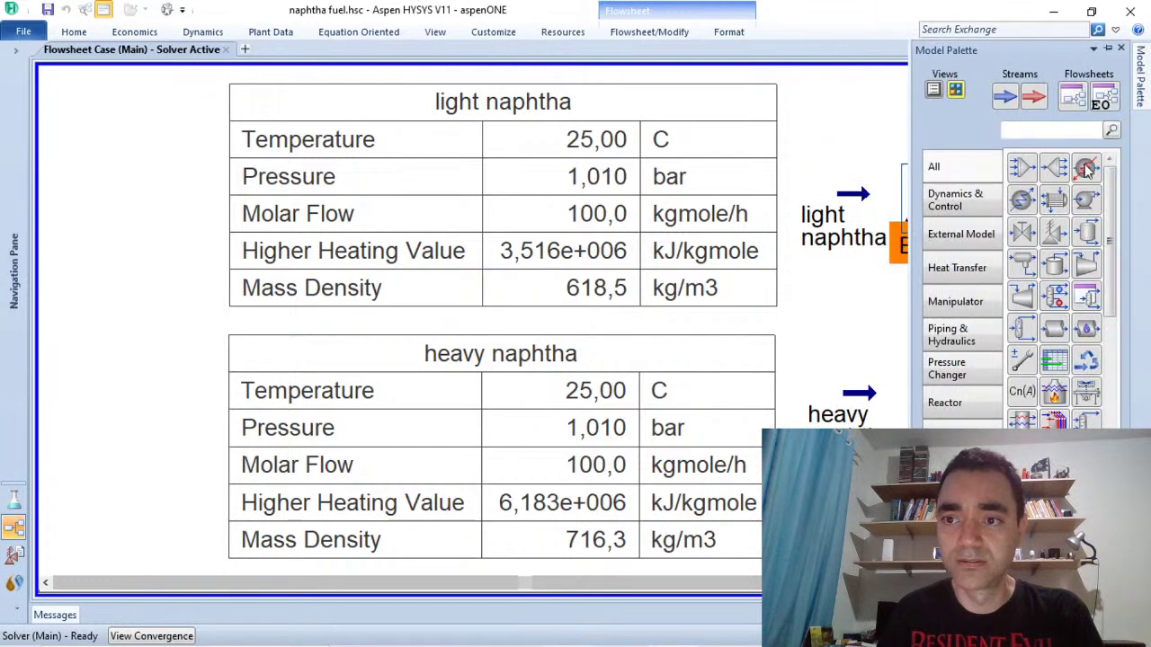
left_click(1086, 167)
left_click(835, 351)
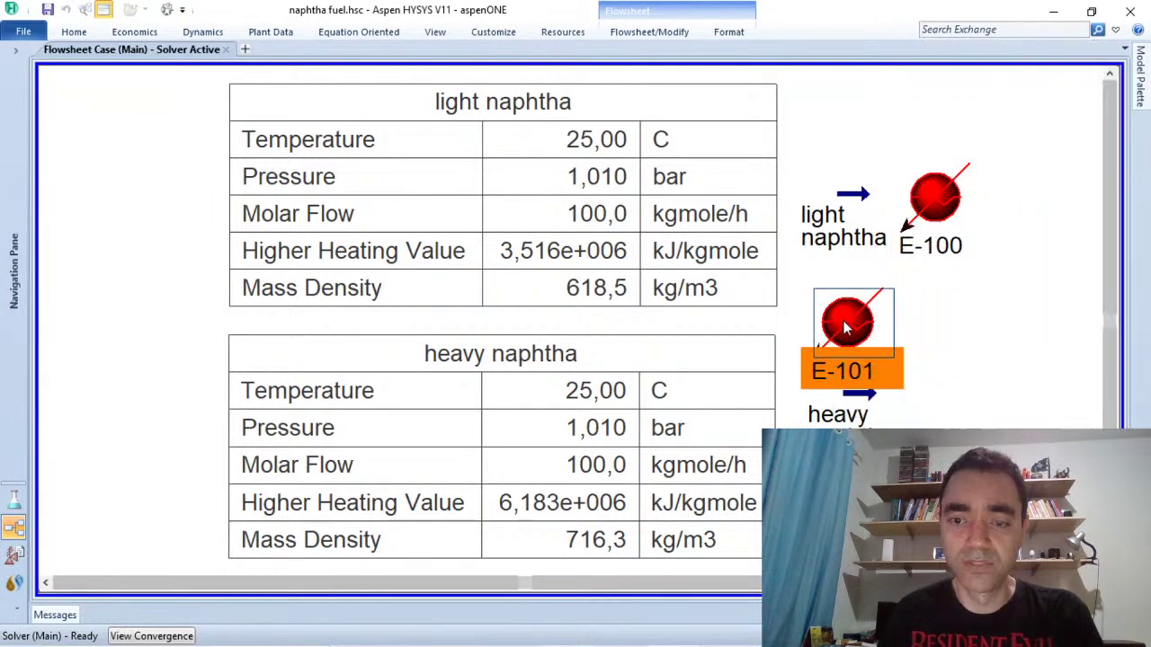
left_click_drag(846, 327, 935, 402)
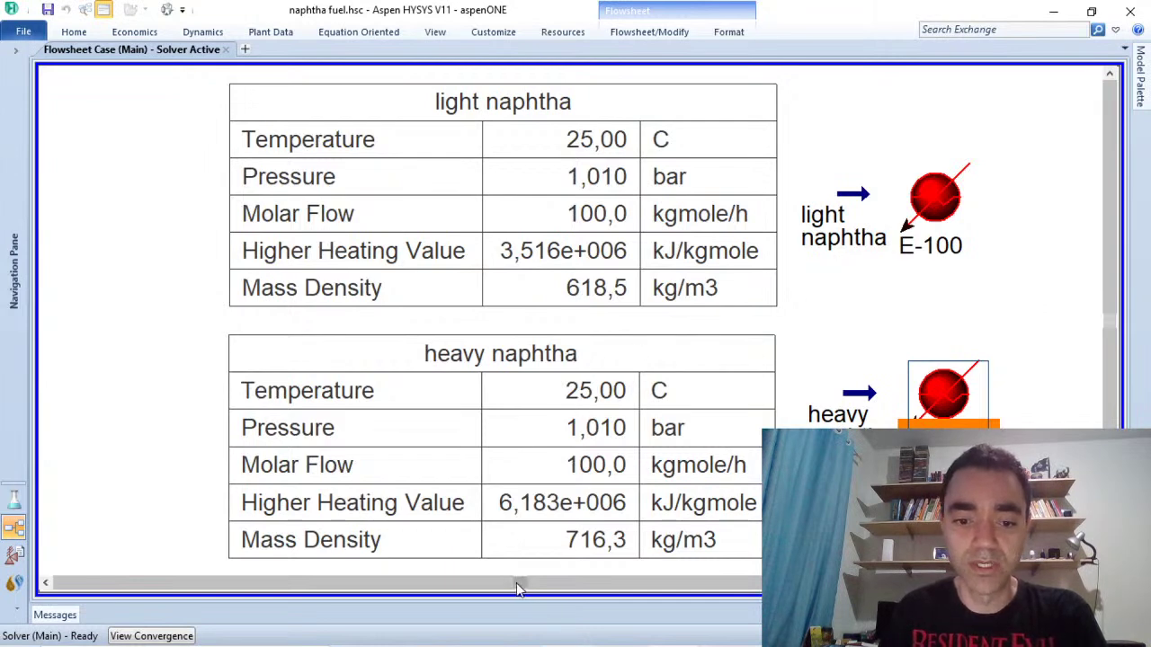
left_click_drag(516, 583, 705, 586)
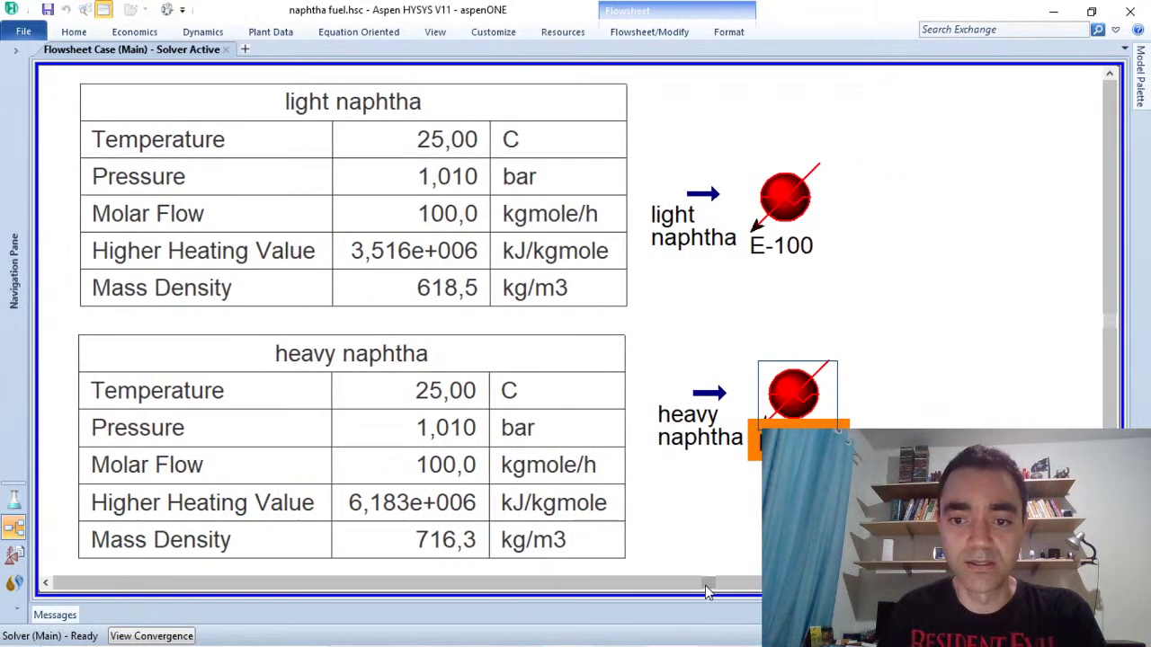
left_click(701, 395)
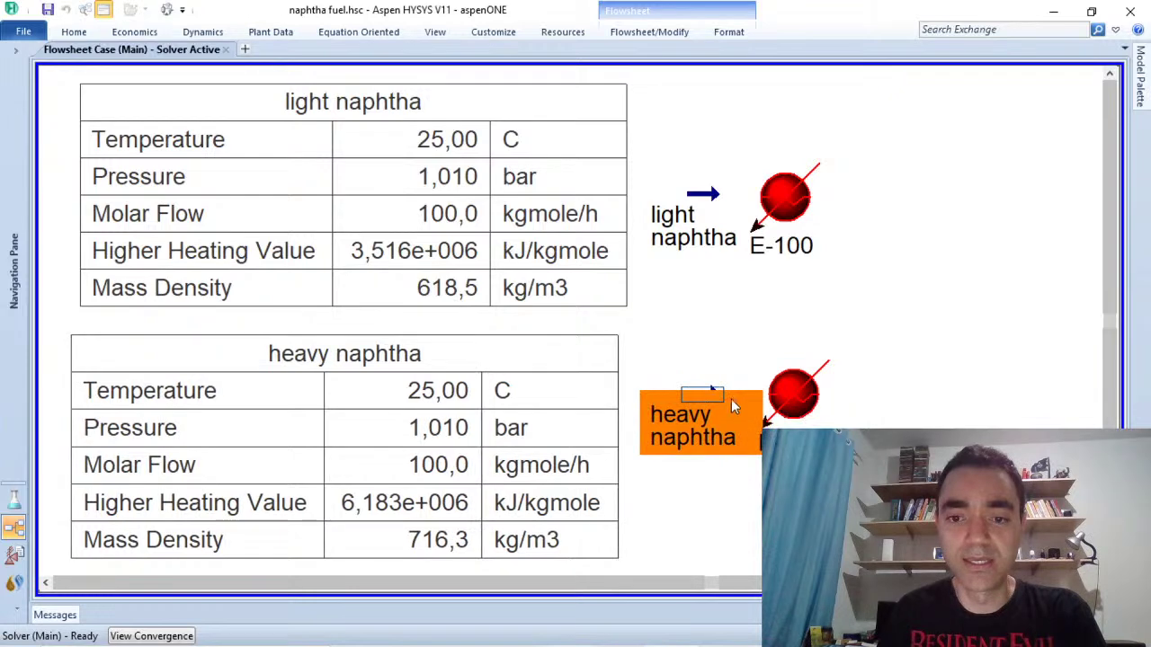
left_click(893, 365)
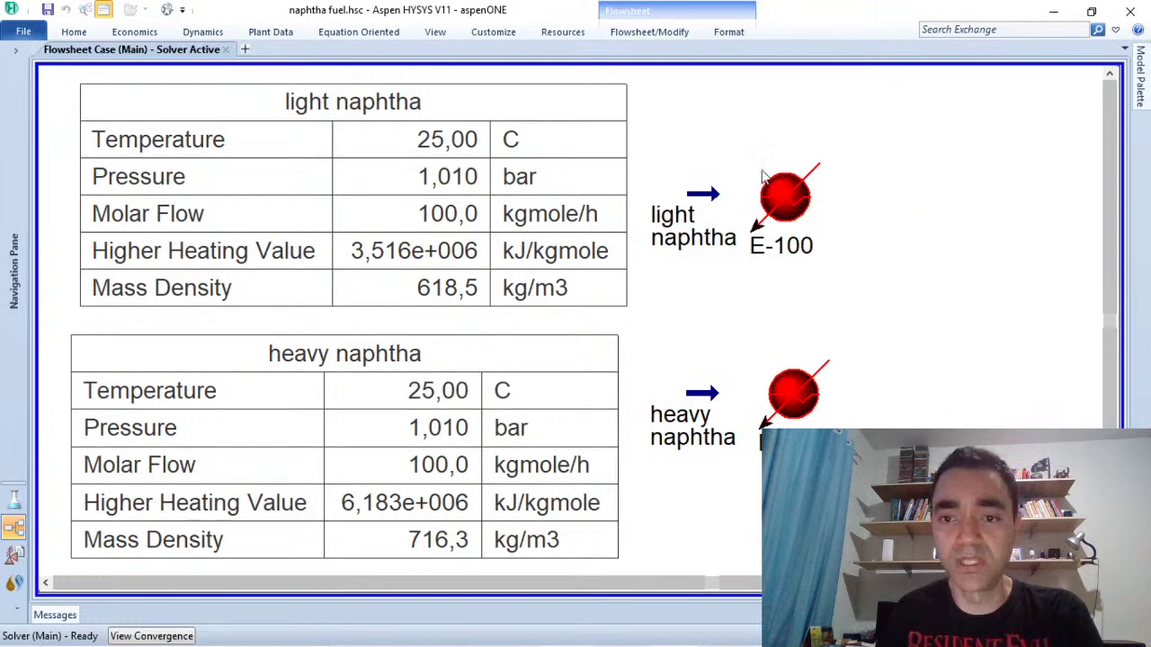
Step: Connect heater E-100 with light naphtha as inlet, energy stream Q1 and outlet stream light out
mouse_move(707, 207)
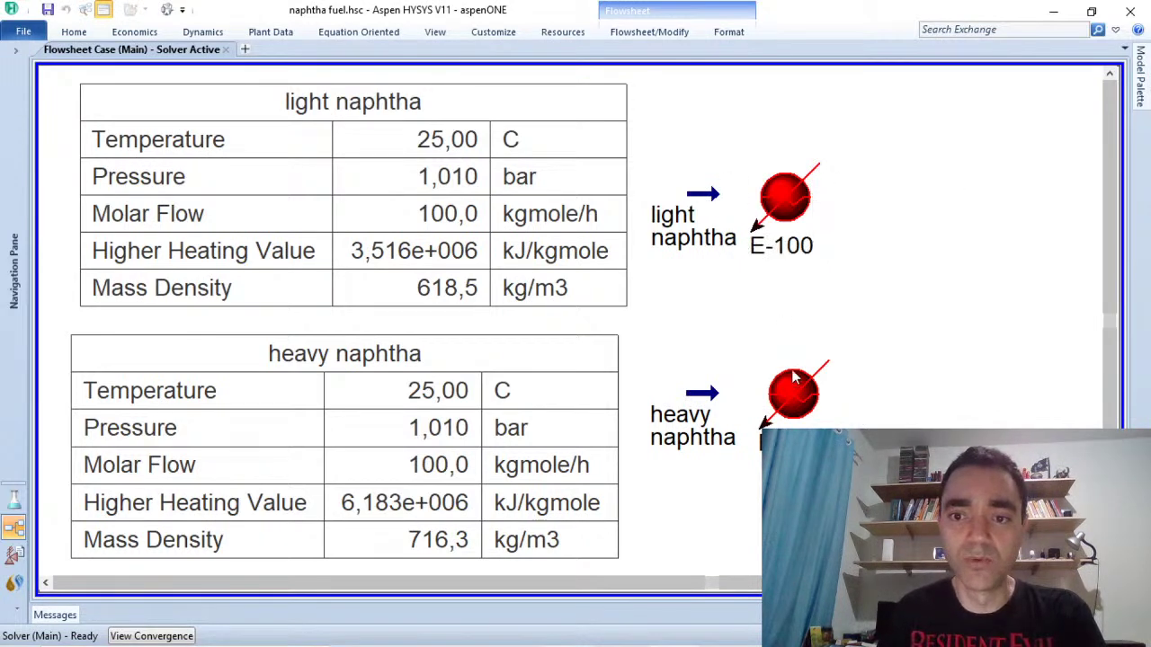
mouse_move(778, 270)
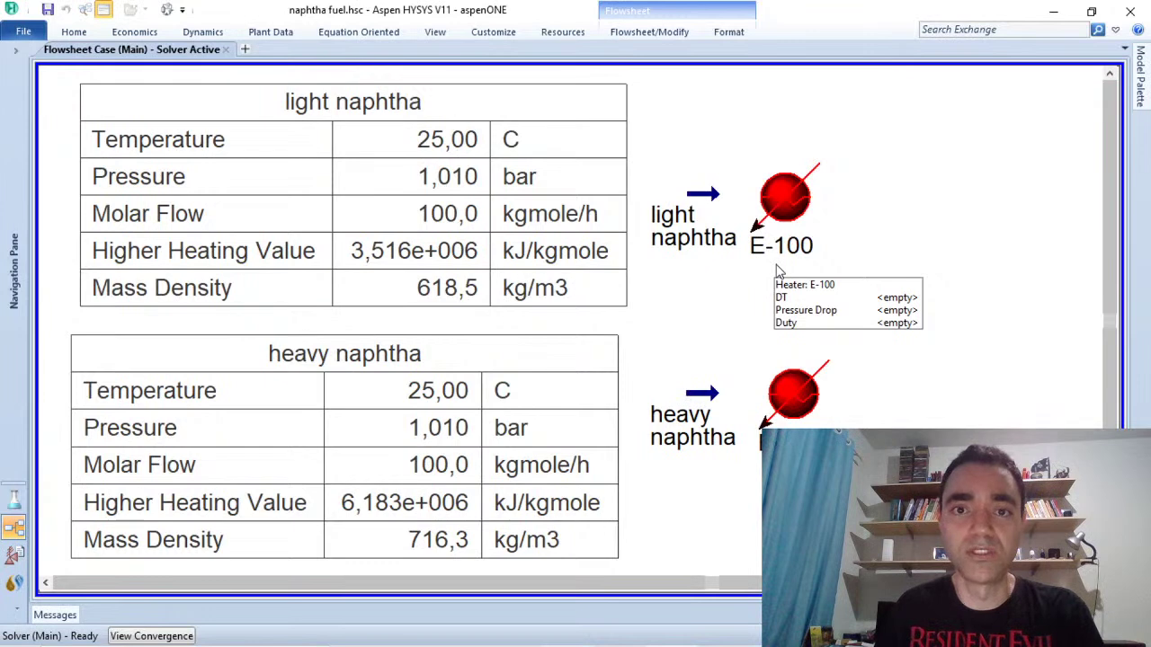
double_click(784, 207)
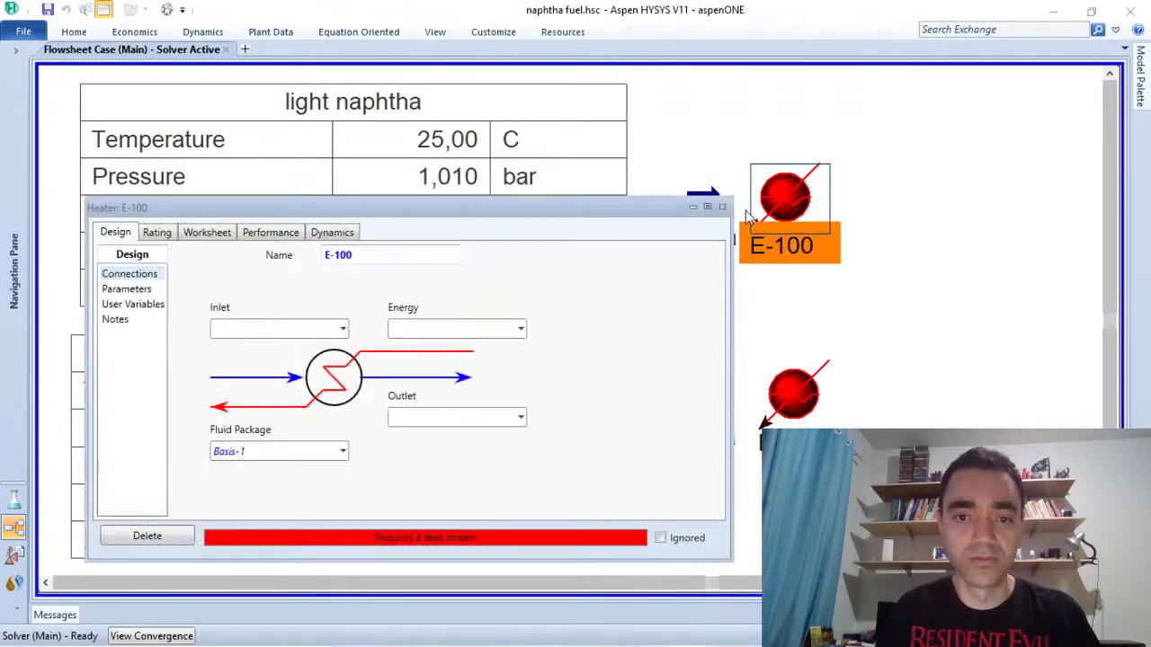
left_click(342, 329)
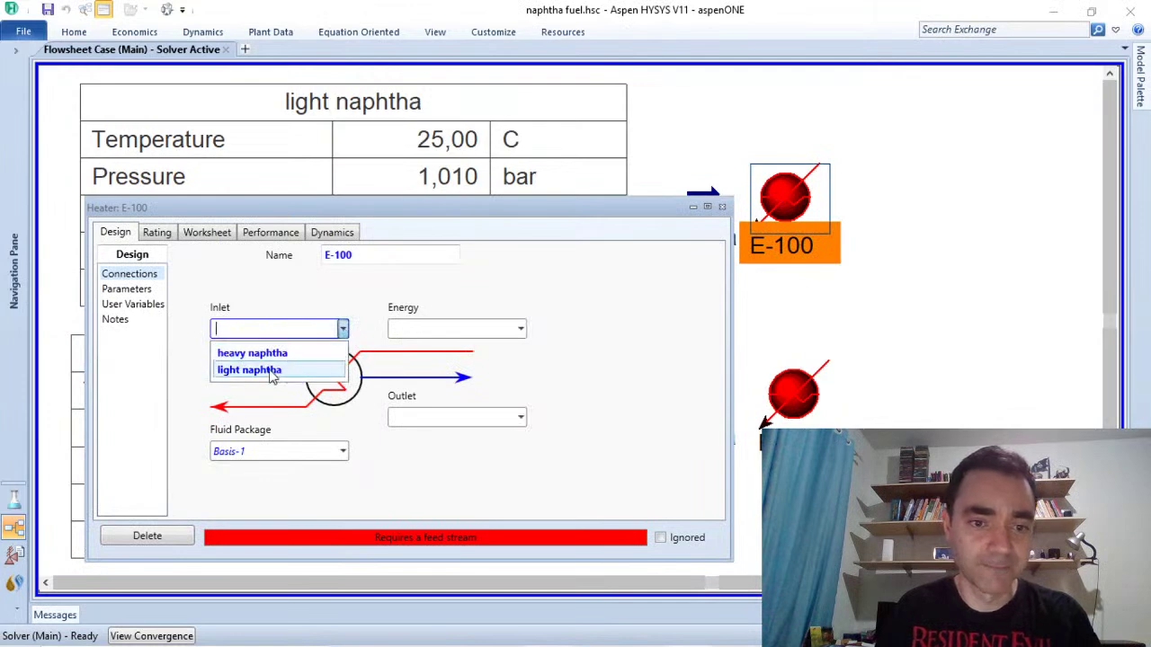
left_click(269, 371)
left_click(433, 325)
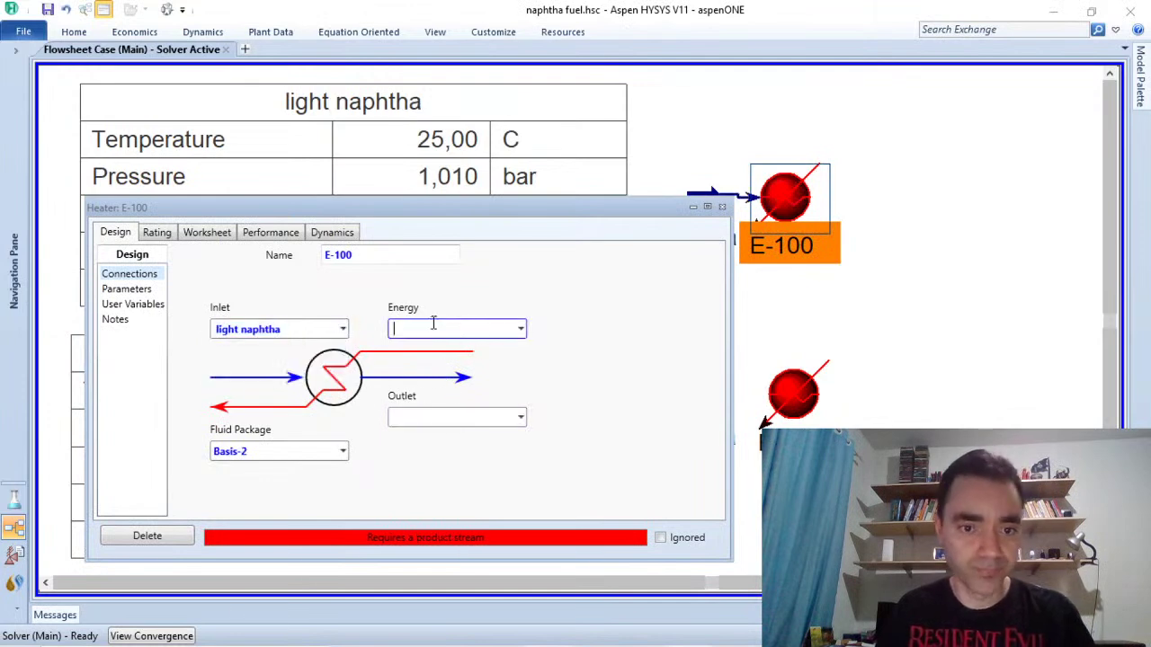
type("Q1")
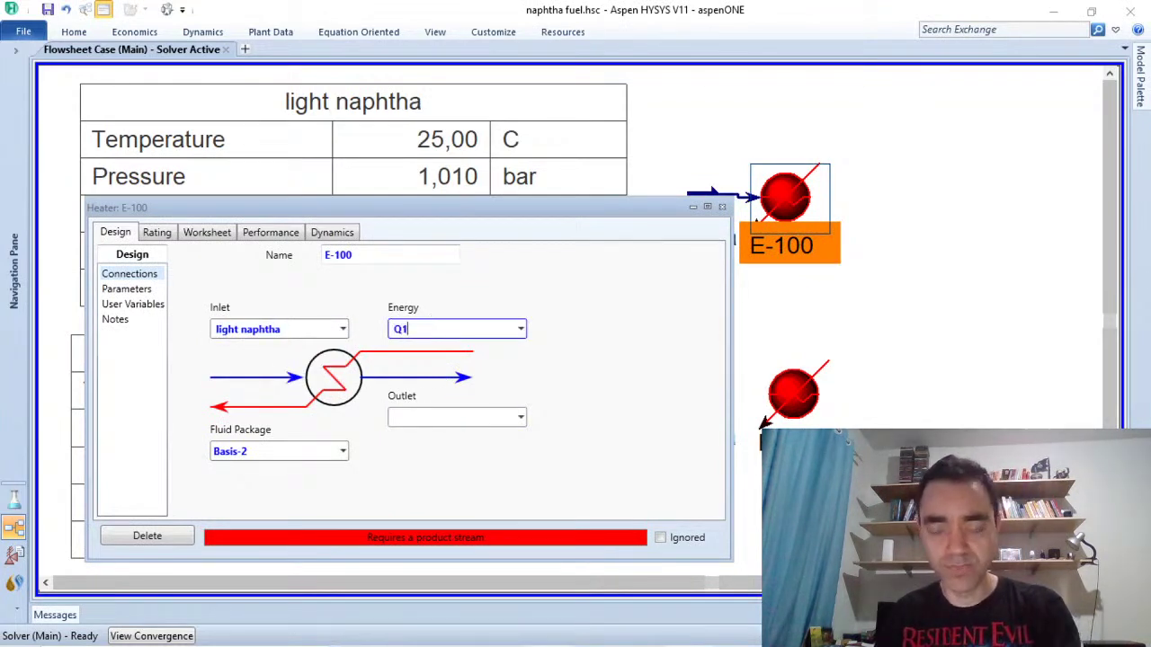
left_click(411, 417)
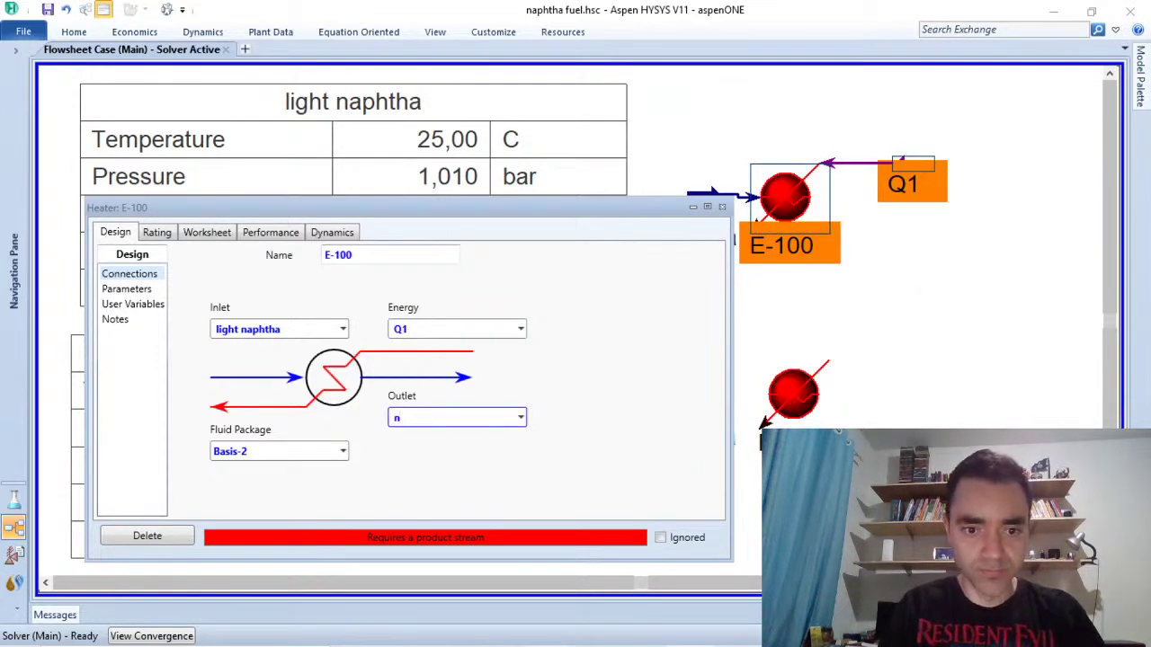
type("ligh")
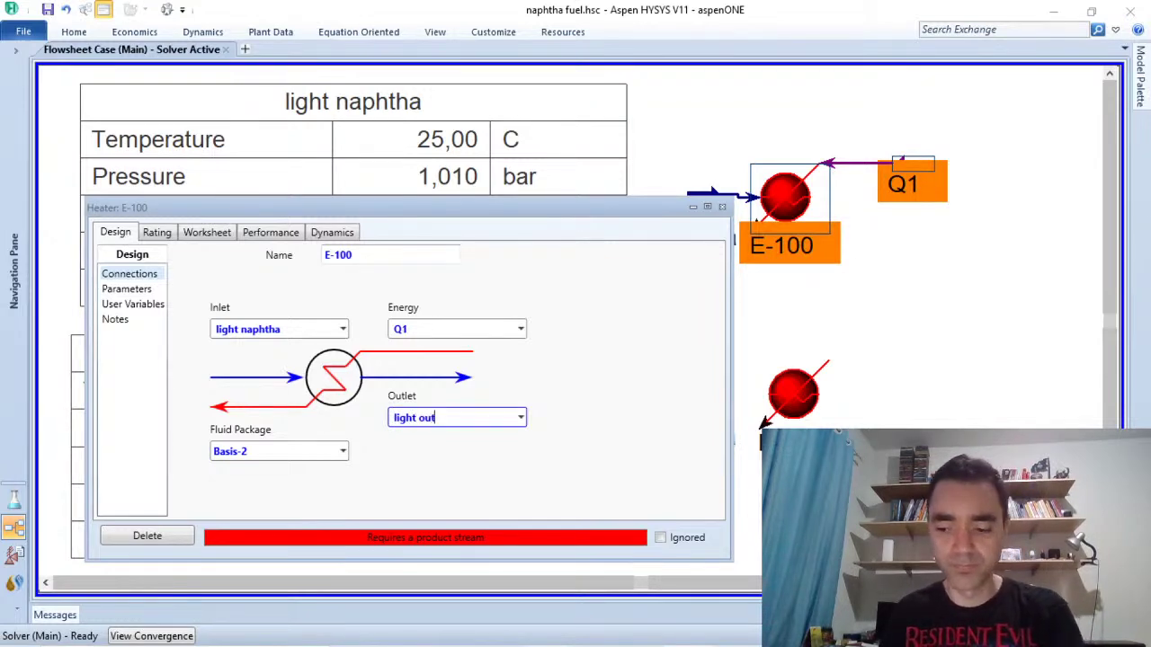
type("t out")
key("Return")
left_click(721, 207)
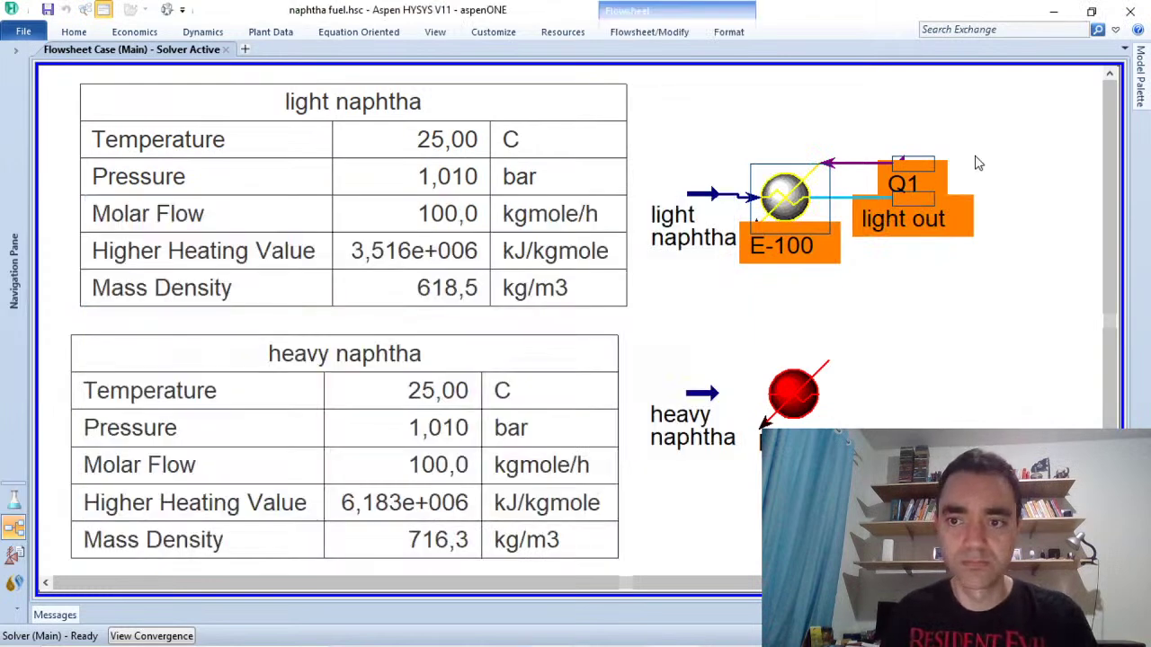
Step: Space out the streams around heater E-100, raising Q1 and moving light naphtha and light out farther from the heater
left_click_drag(913, 164, 913, 111)
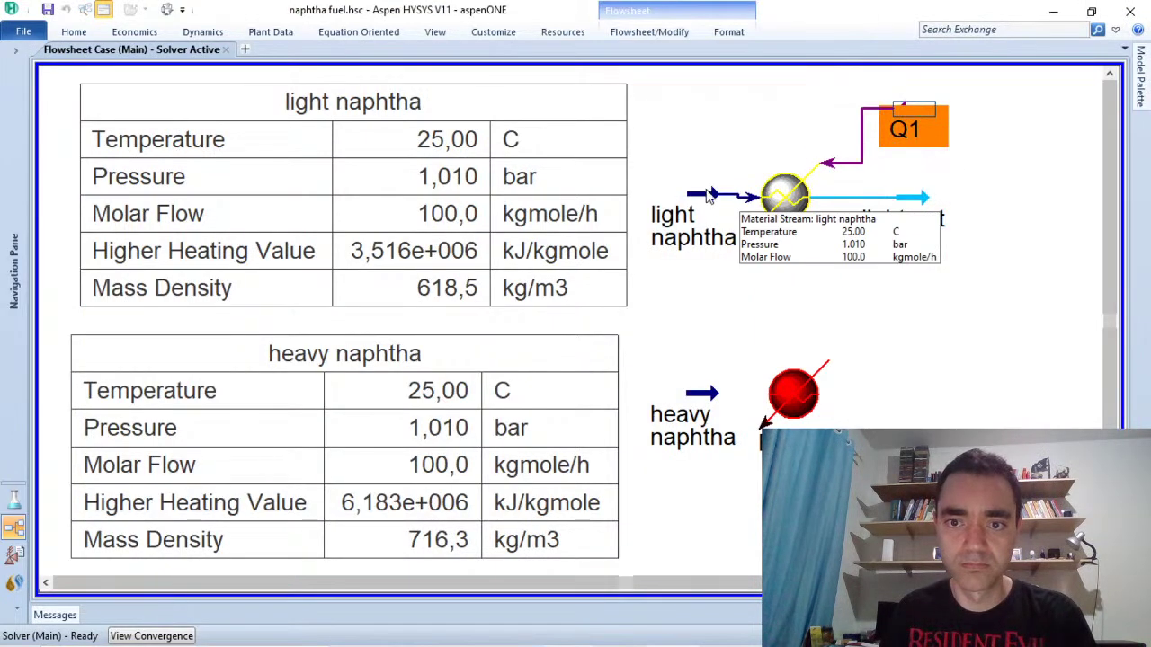
left_click_drag(708, 197, 675, 200)
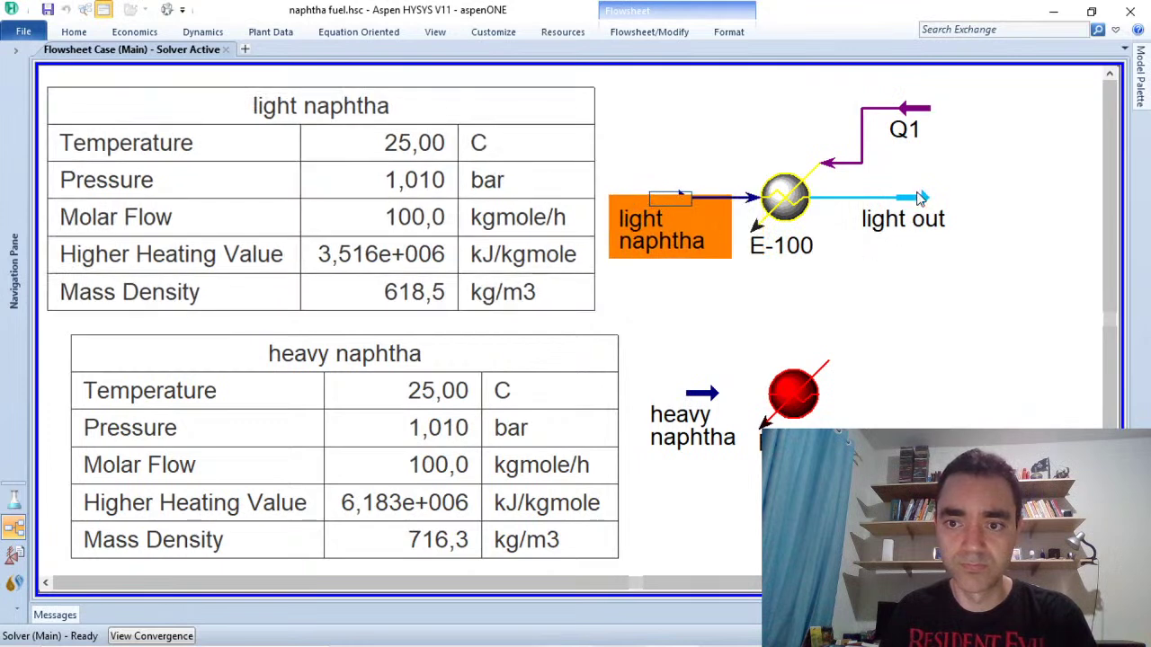
left_click_drag(919, 198, 946, 198)
Step: Connect heater E-101 with inlet heavy naphtha, energy stream Q2 and outlet heavy out, and move Q2 higher above the heater
left_click(795, 392)
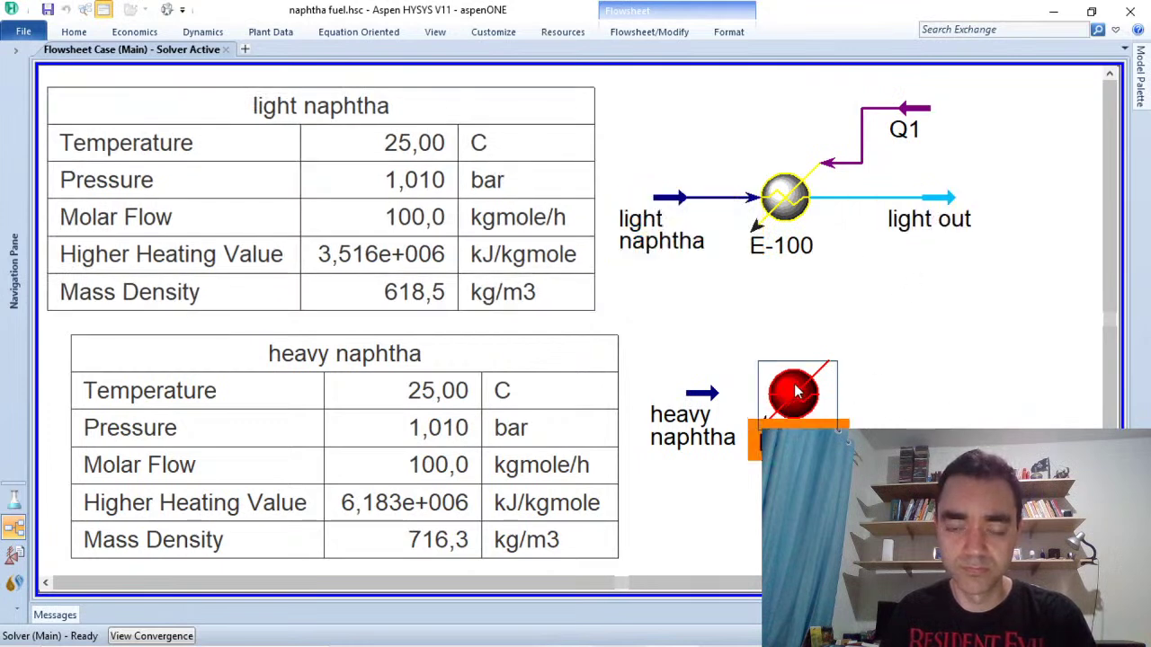
double_click(795, 392)
left_click(377, 362)
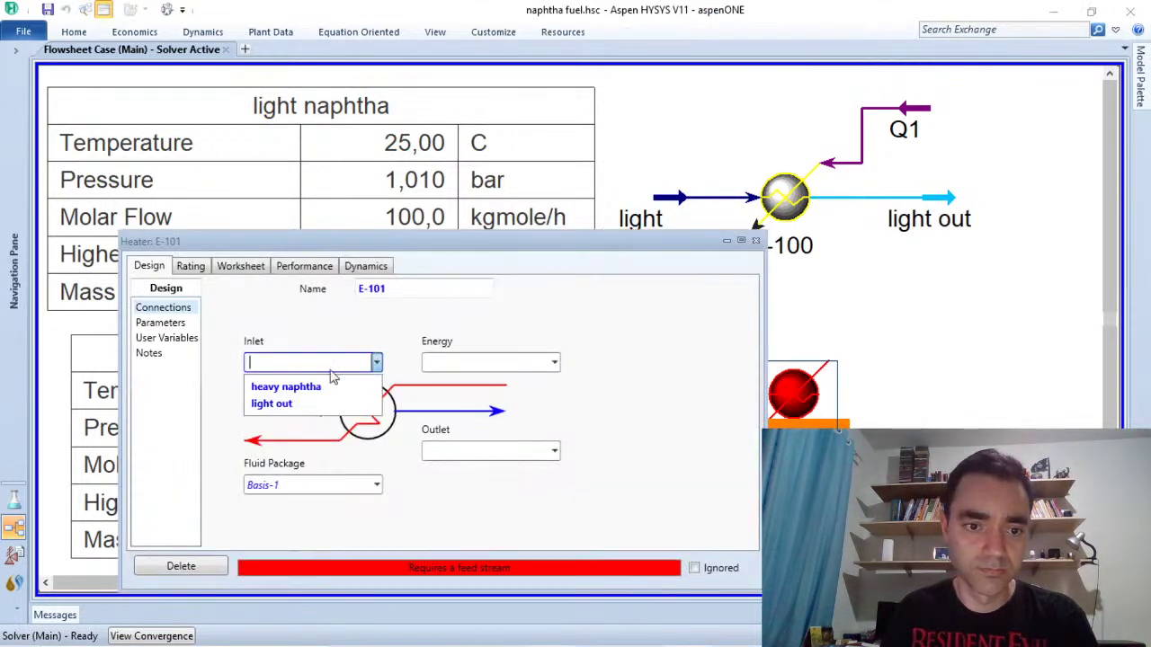
left_click(309, 386)
left_click(454, 364)
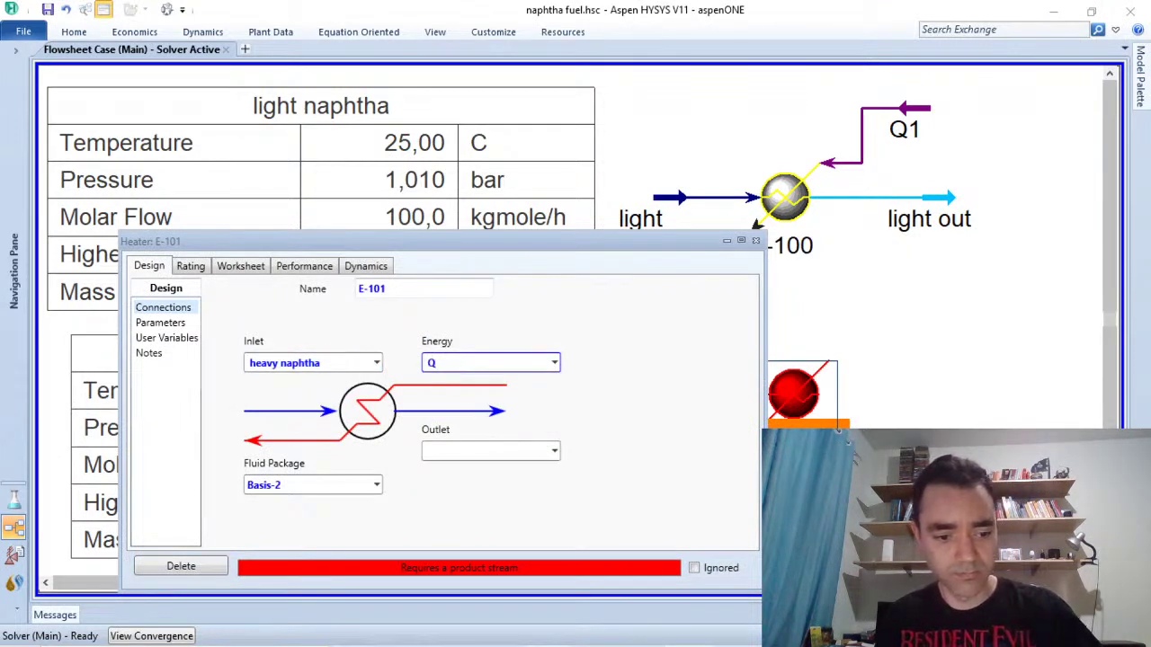
key("Return")
left_click(441, 450)
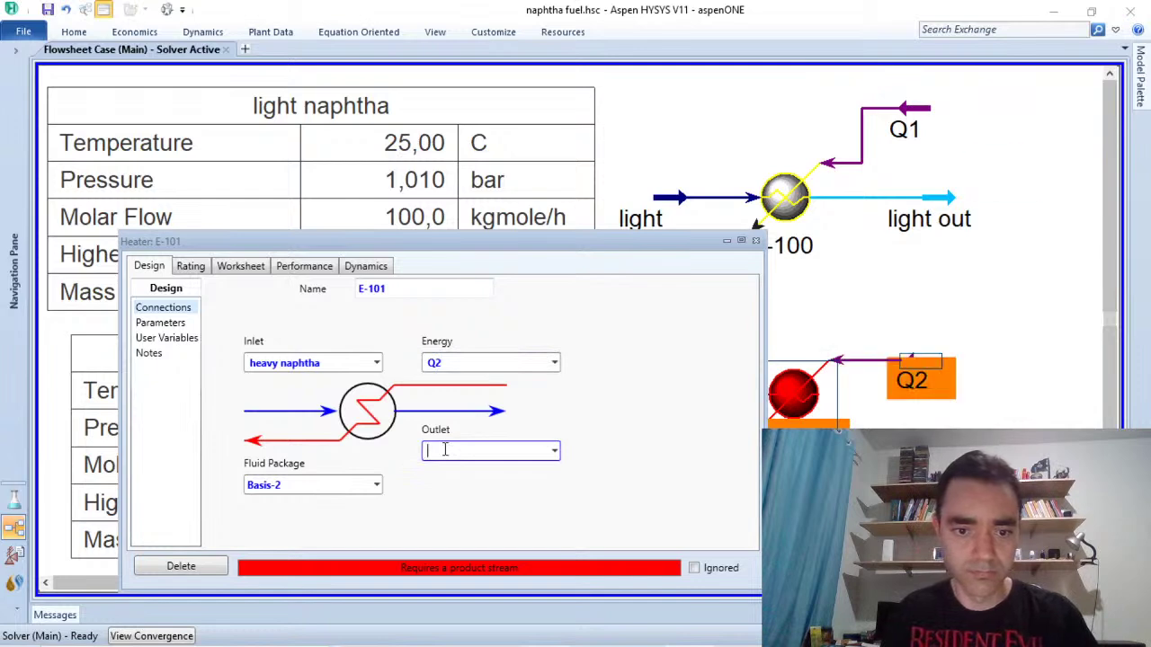
type("heavy ")
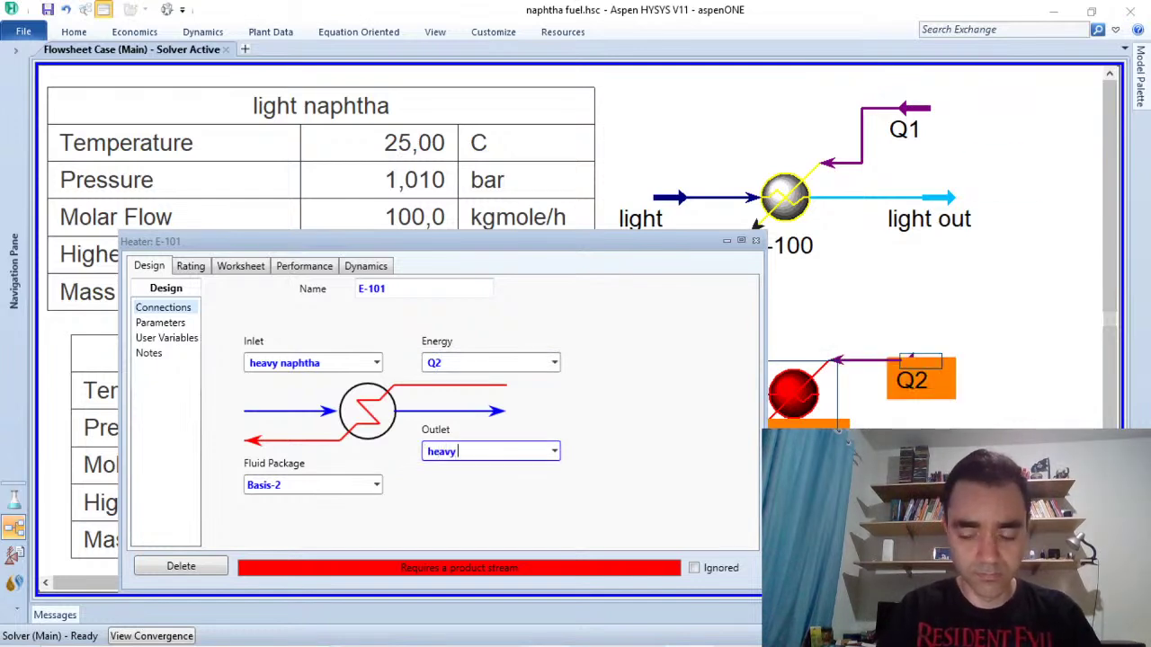
type("out")
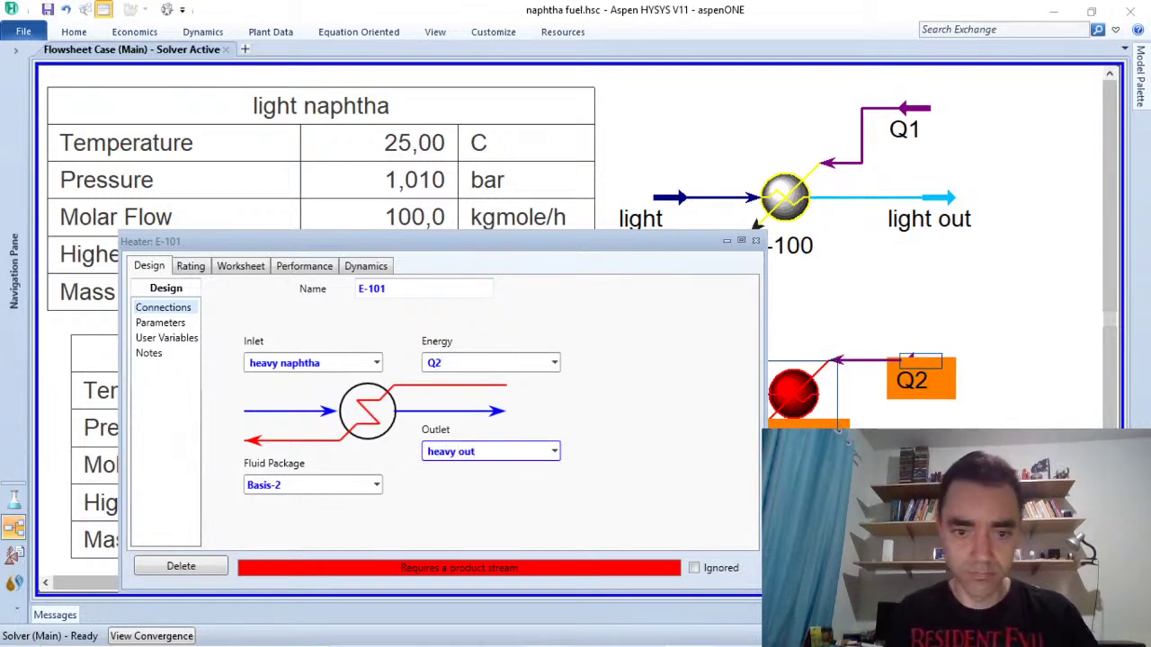
key("Return")
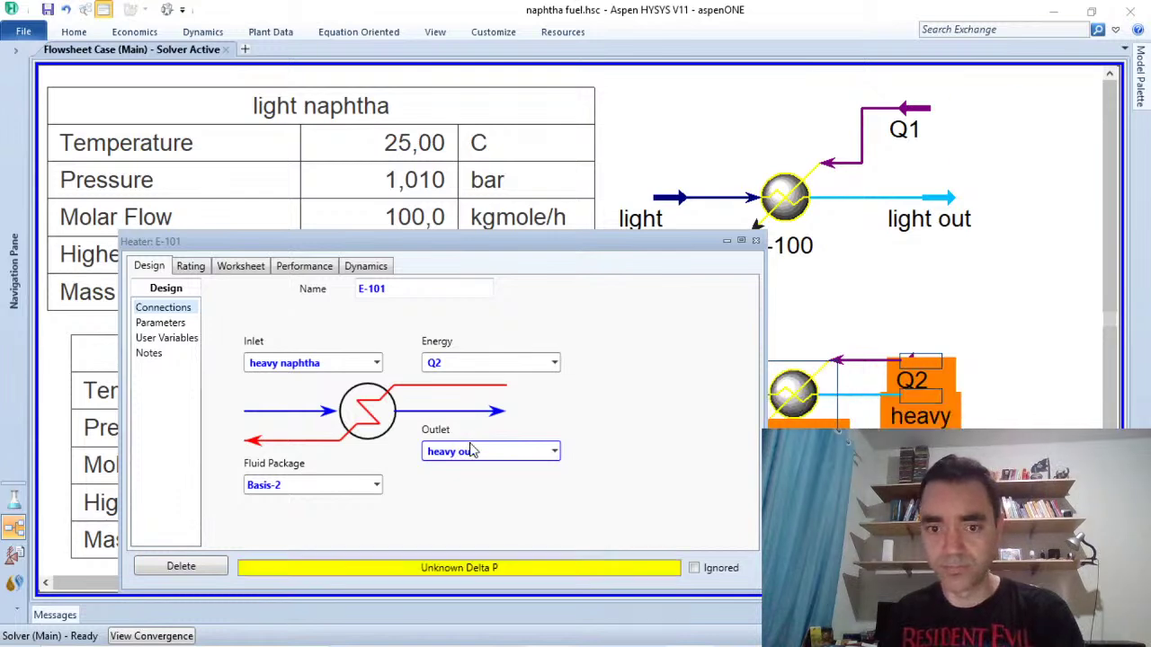
left_click(755, 240)
left_click_drag(908, 369, 951, 353)
left_click(928, 252)
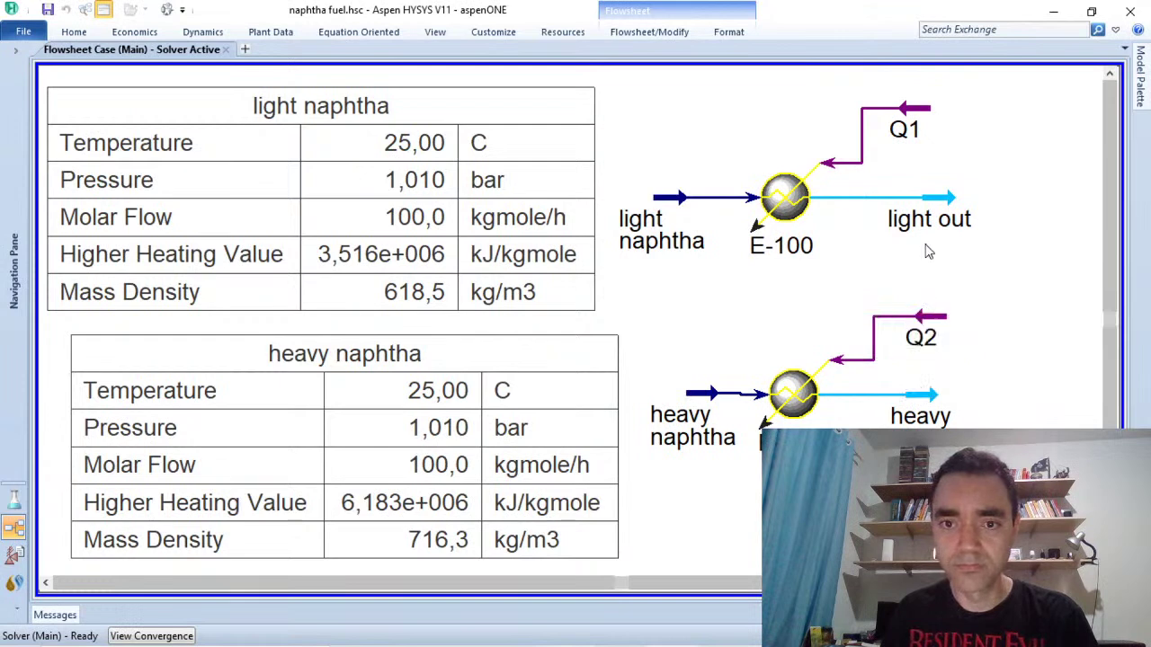
Step: Show property tables for the light out and heavy out streams and place them beside their streams
right_click(944, 200)
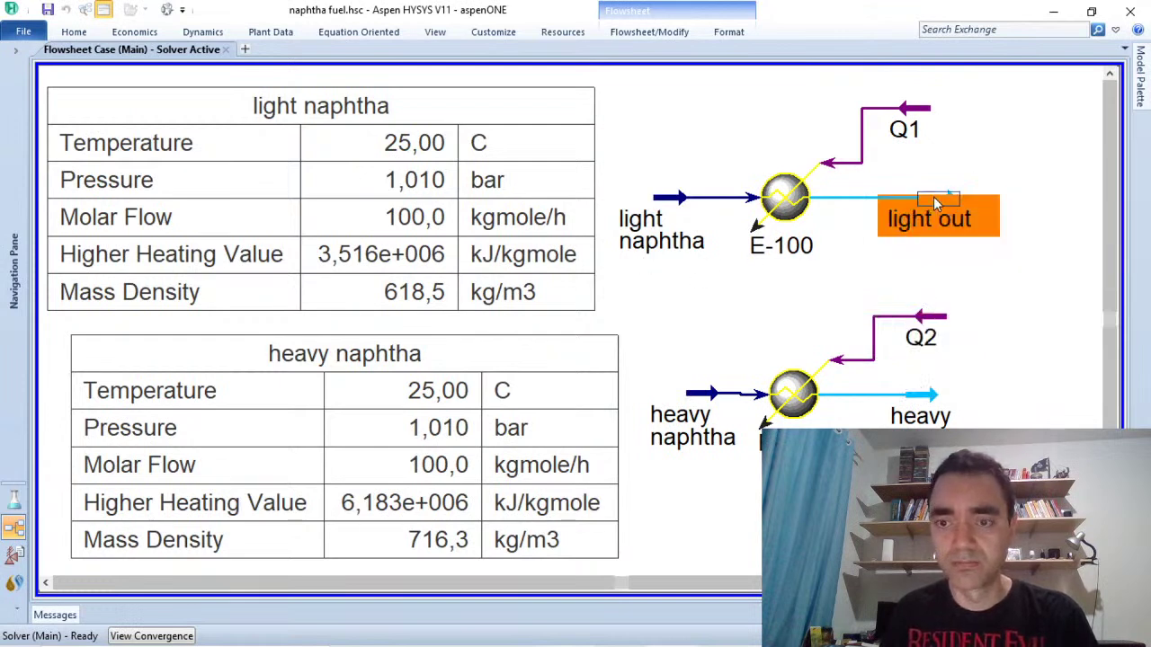
left_click(724, 283)
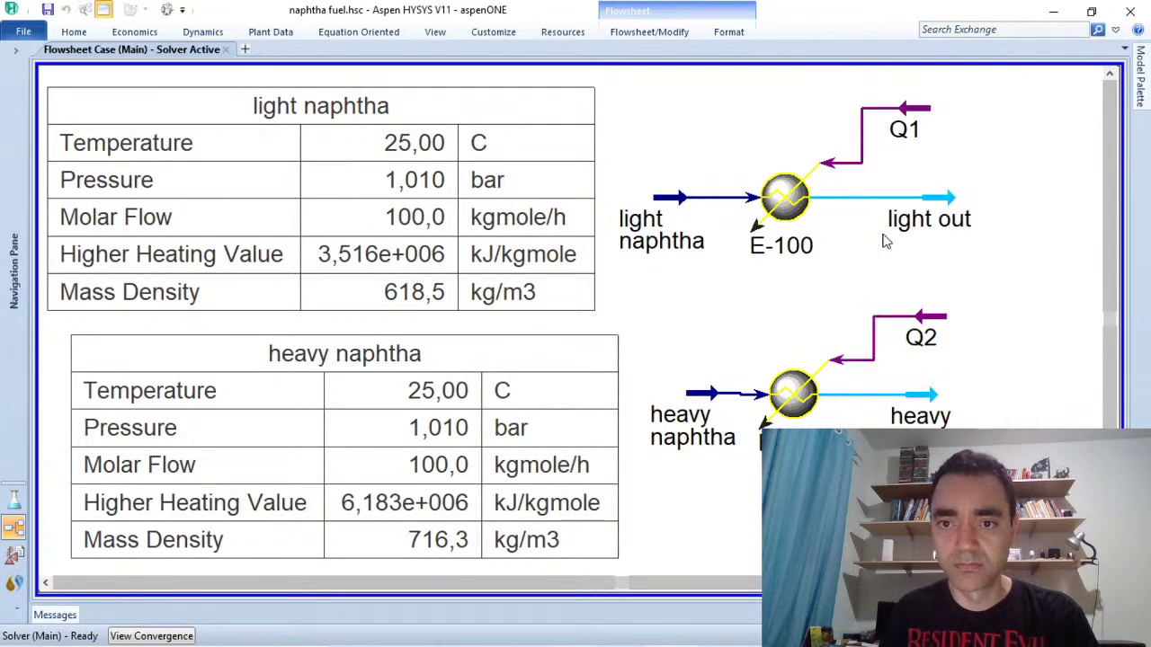
right_click(936, 205)
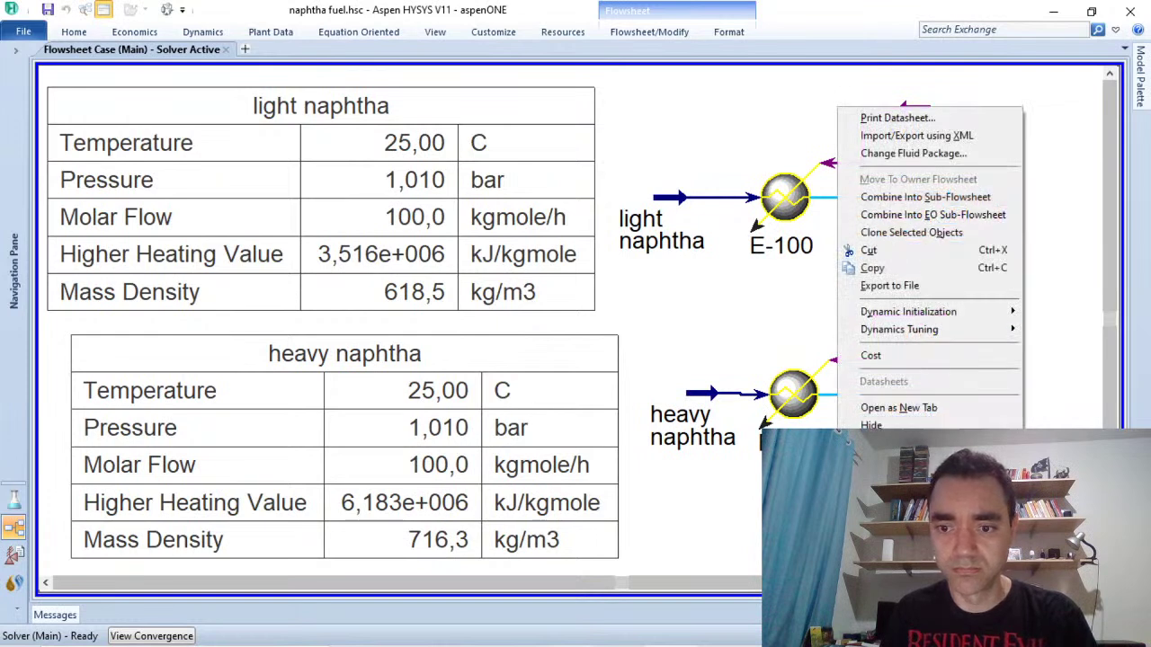
left_click(933, 422)
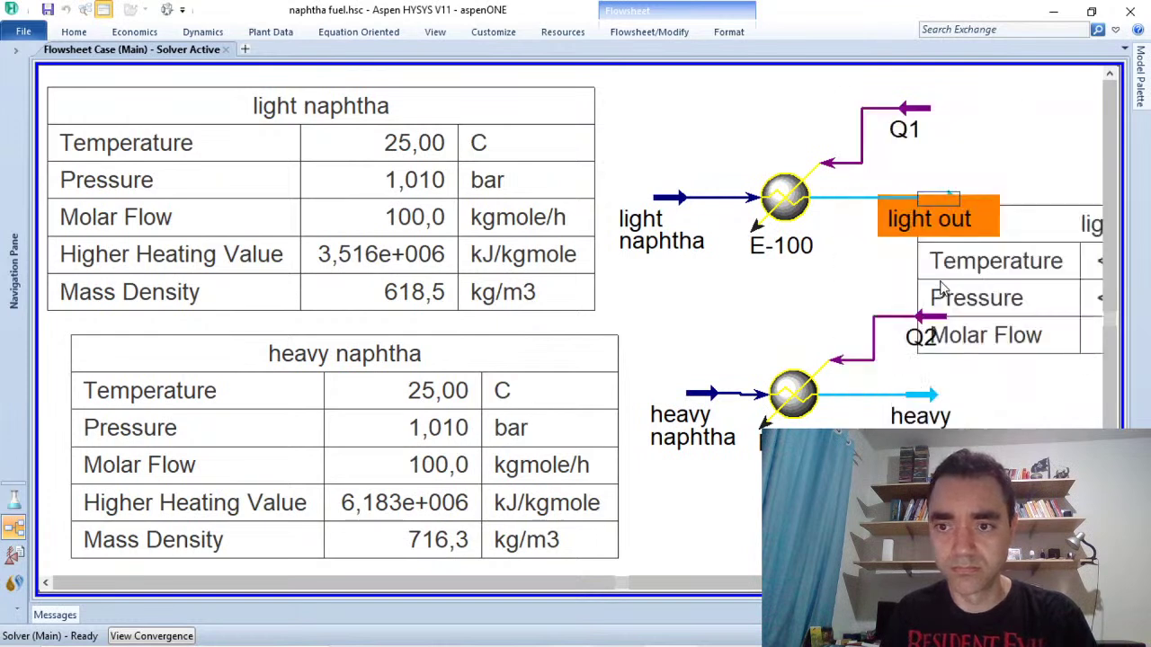
right_click(926, 414)
left_click(1049, 381)
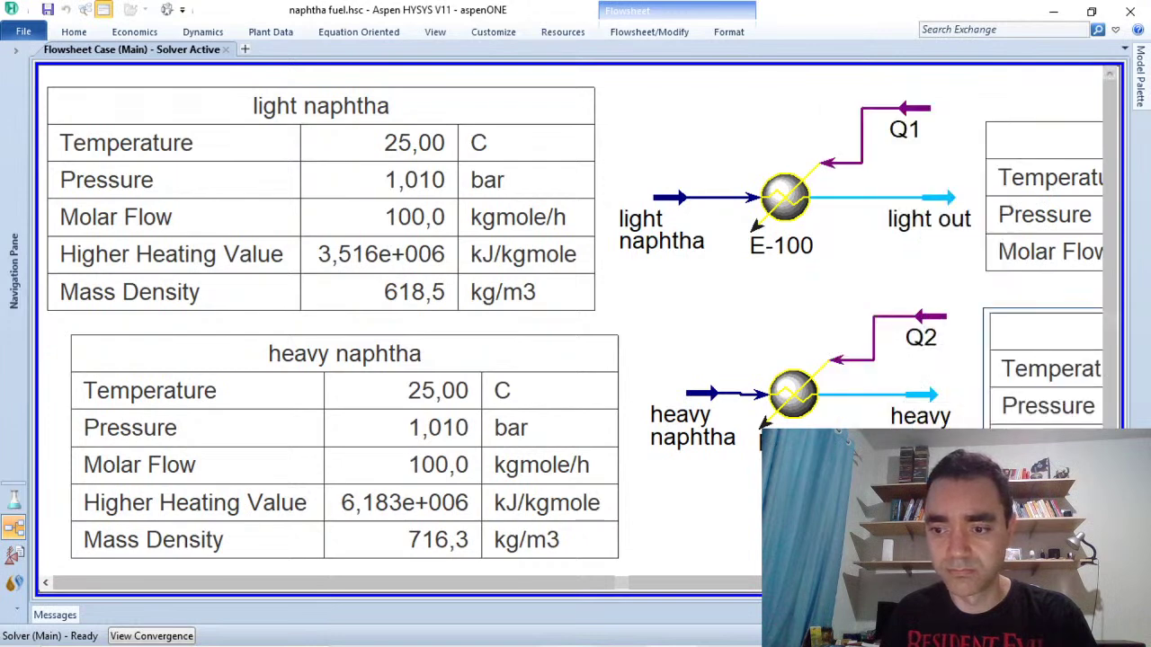
Step: Tidy the layout by realigning the light and heavy naphtha tables and moving the heavy naphtha stream farther from its heater
key("Home")
left_click(399, 291)
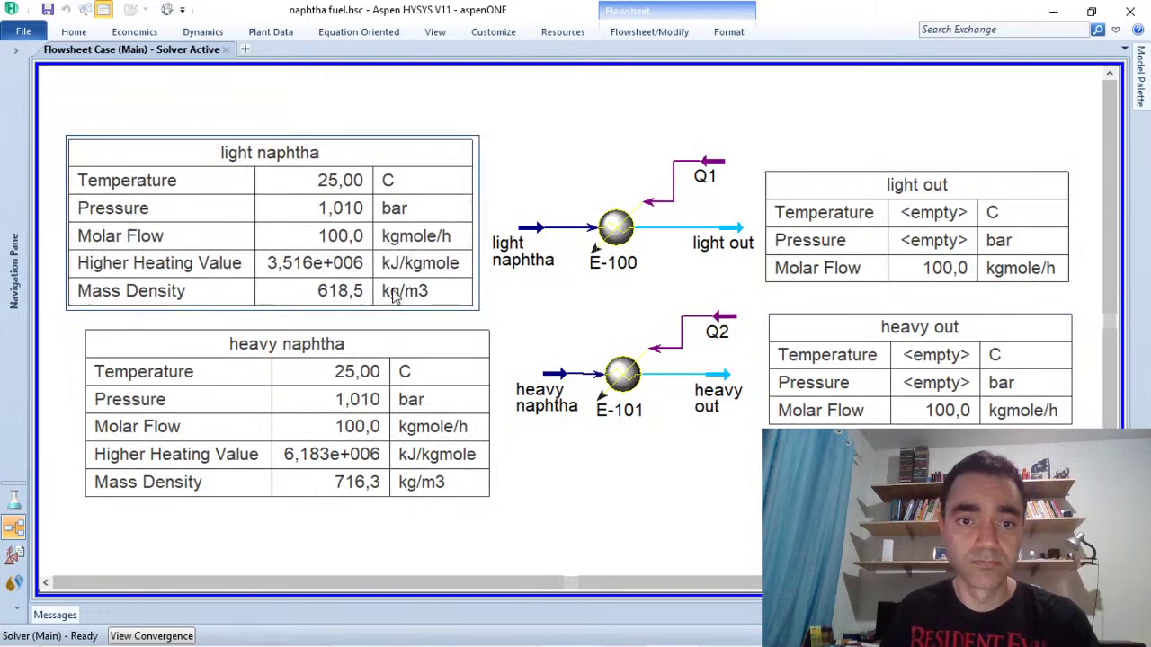
left_click_drag(396, 299, 401, 292)
left_click(425, 373)
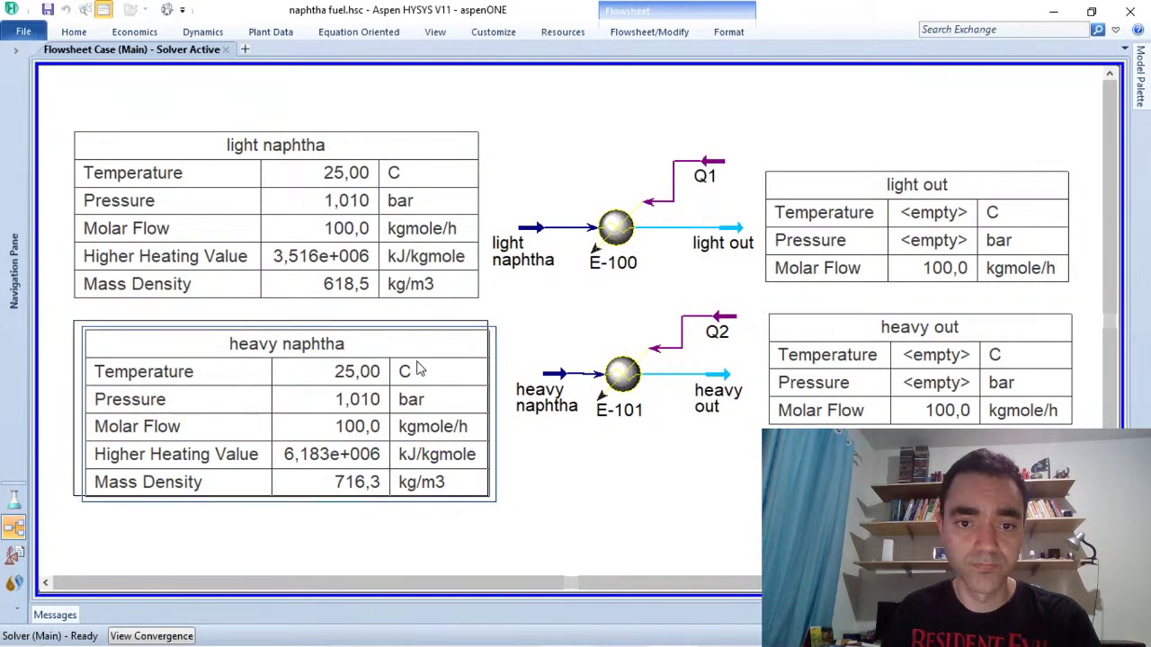
left_click_drag(417, 370, 404, 362)
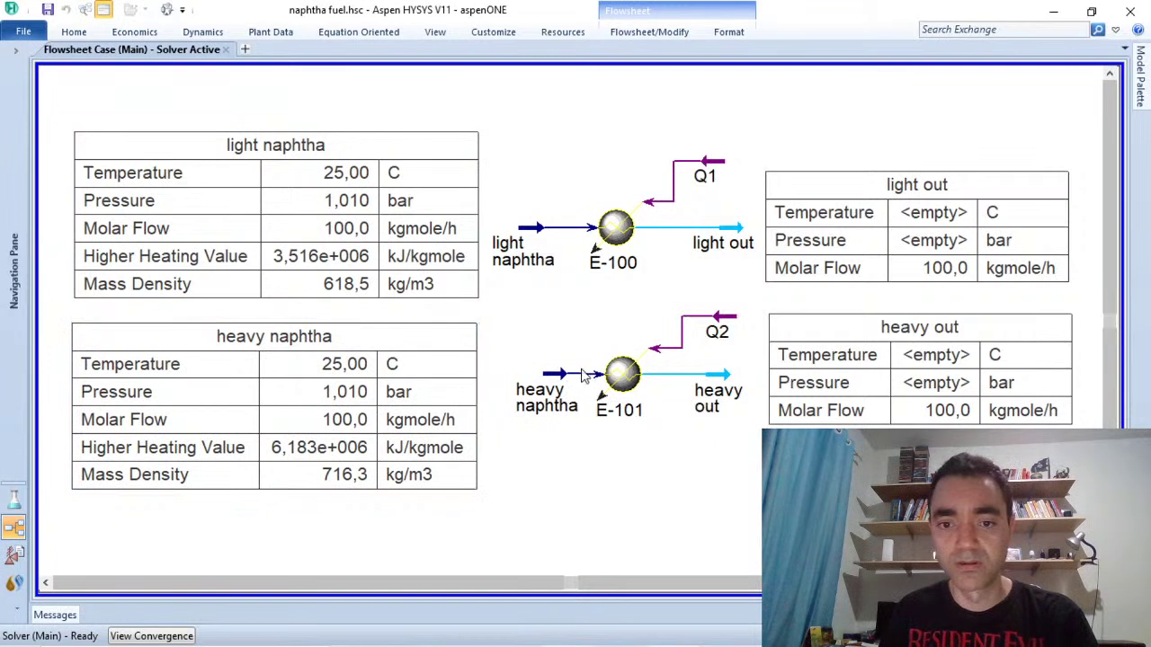
left_click(548, 376)
left_click_drag(546, 380, 533, 381)
left_click(571, 452)
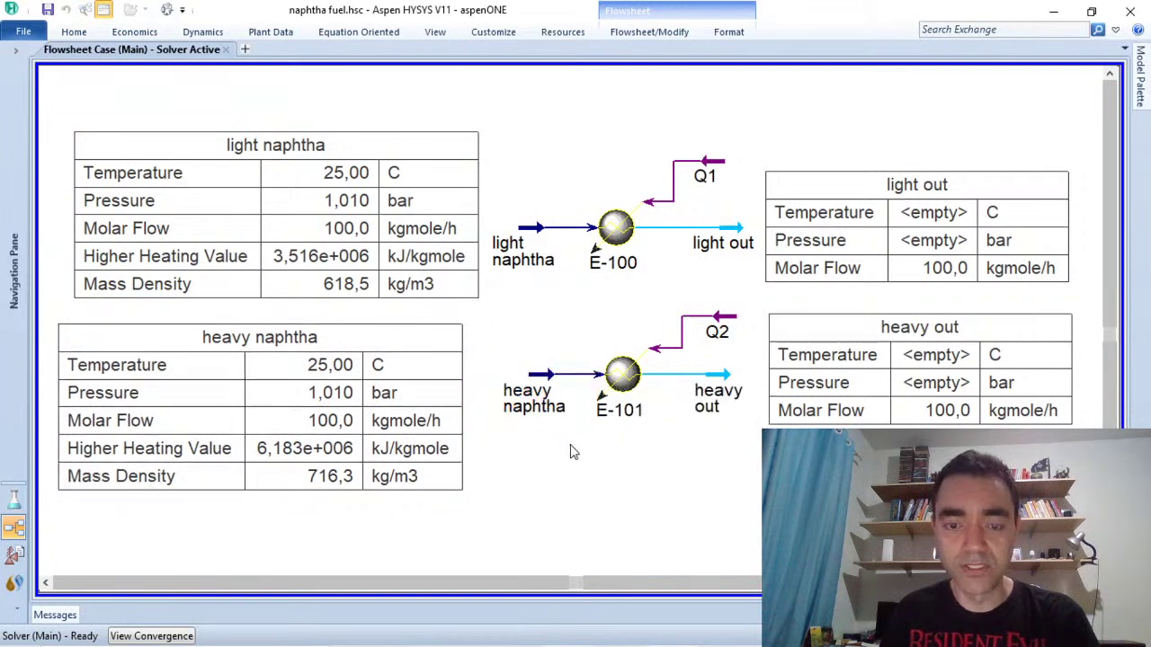
Step: Review the worksheet conditions of the light naphtha and light out streams
left_click(533, 232)
double_click(533, 232)
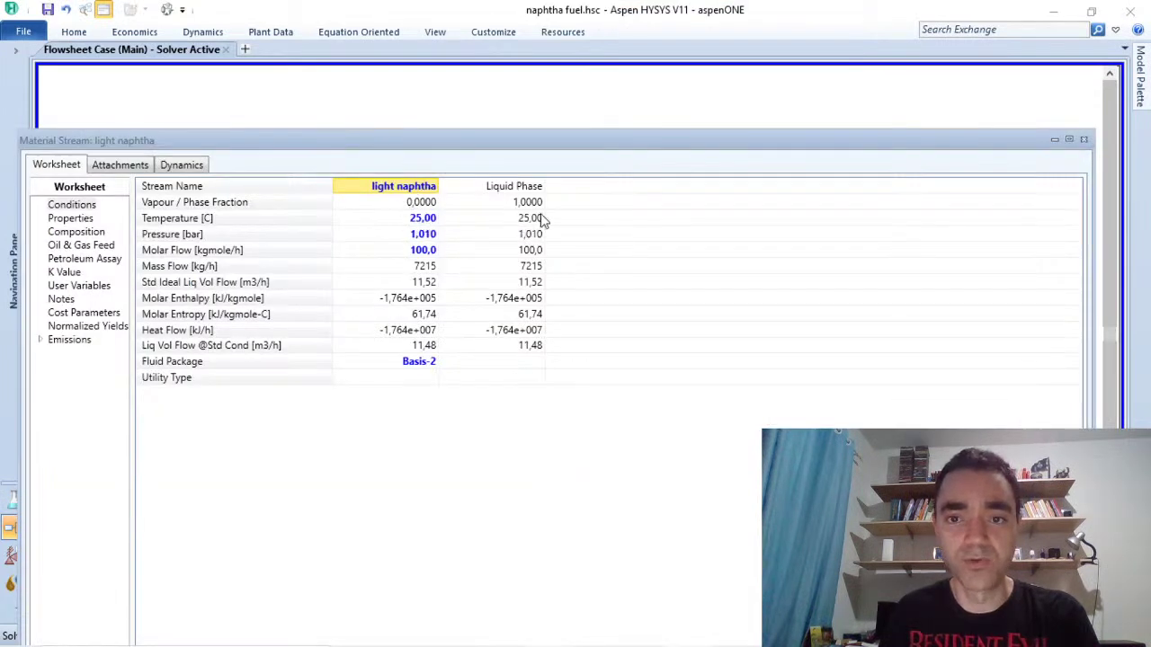
left_click(1082, 141)
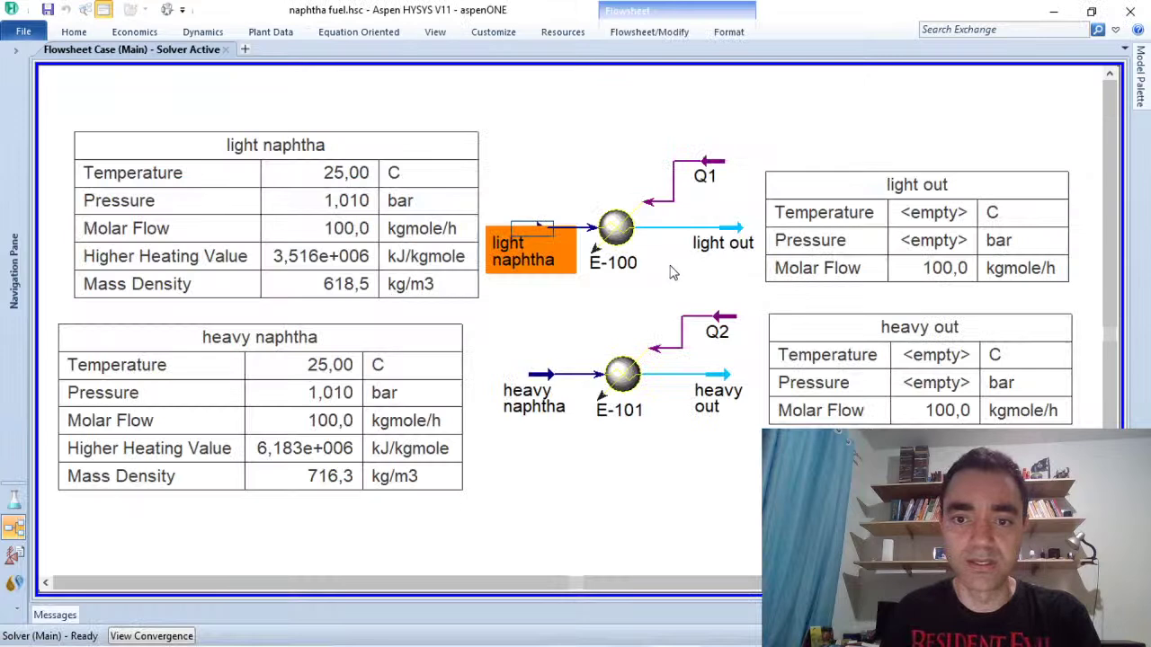
left_click(743, 234)
double_click(743, 233)
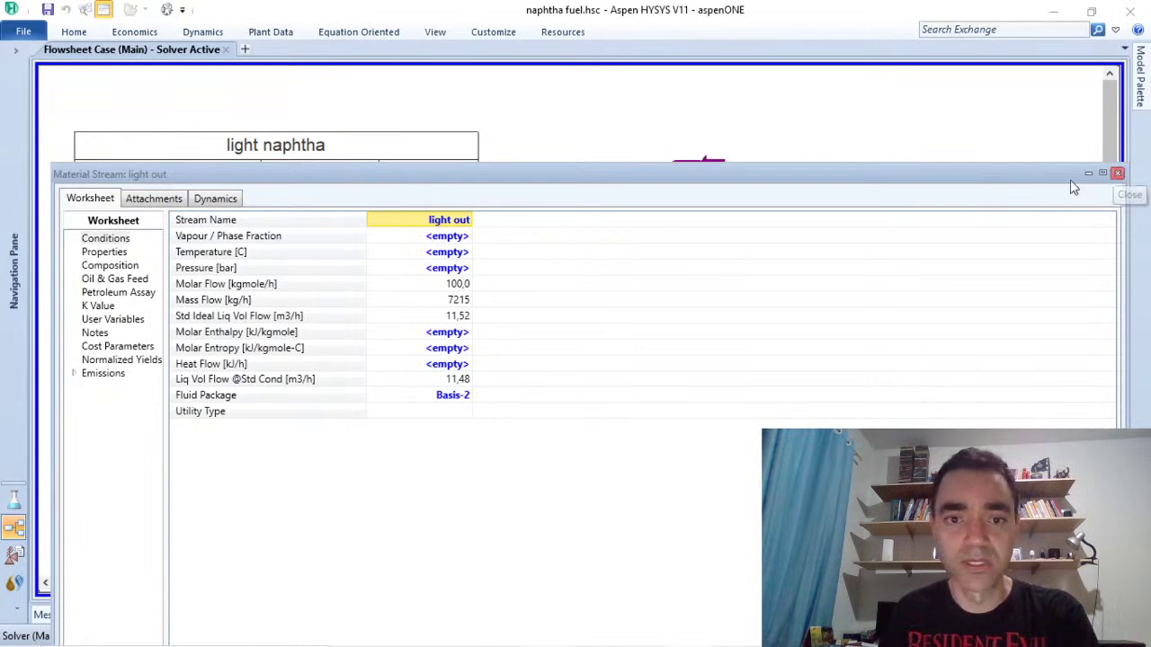
left_click(1118, 173)
Step: Set the pressure drop (Delta P) of heater E-100 to 0 kPa
double_click(616, 227)
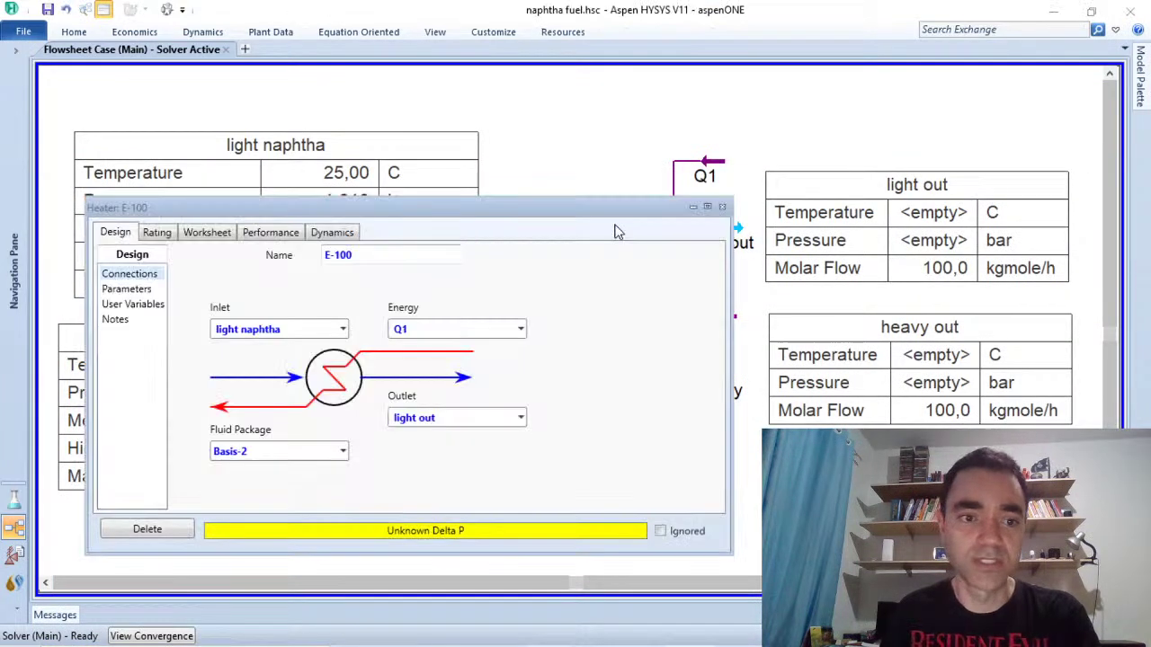
left_click(140, 290)
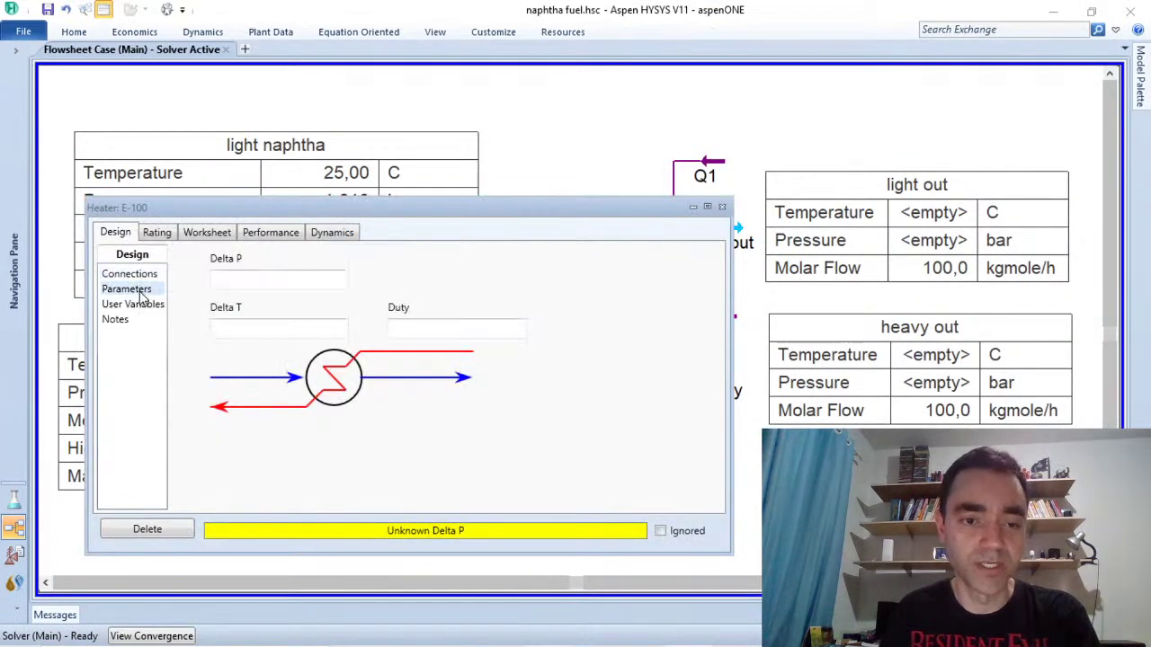
left_click(310, 280)
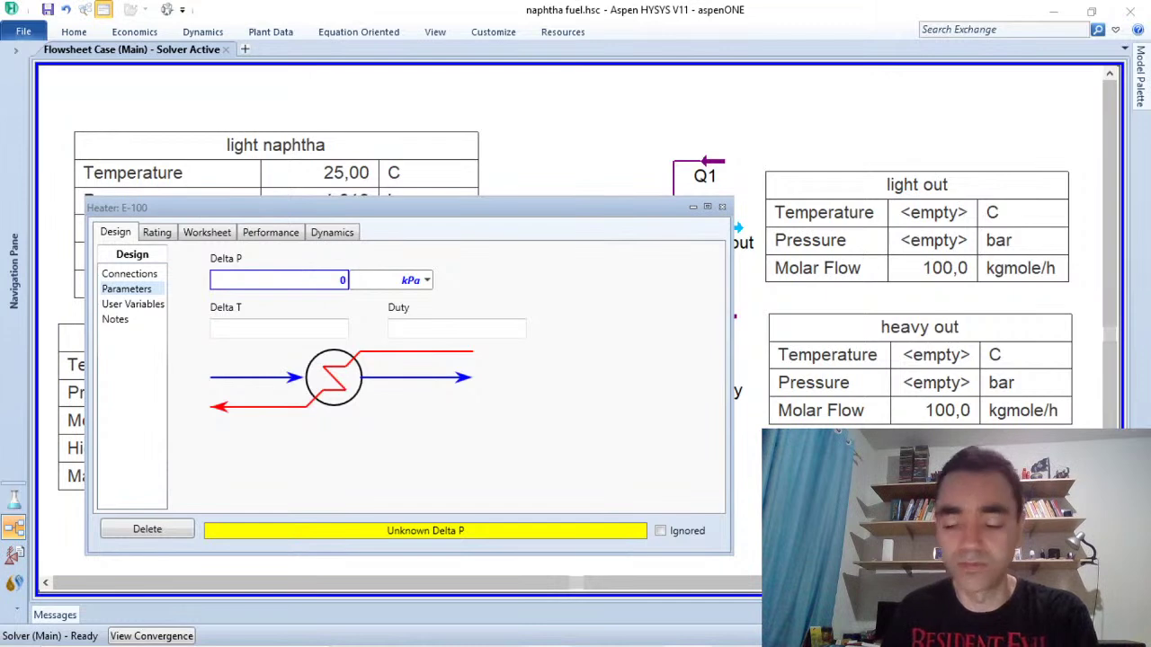
key("Return")
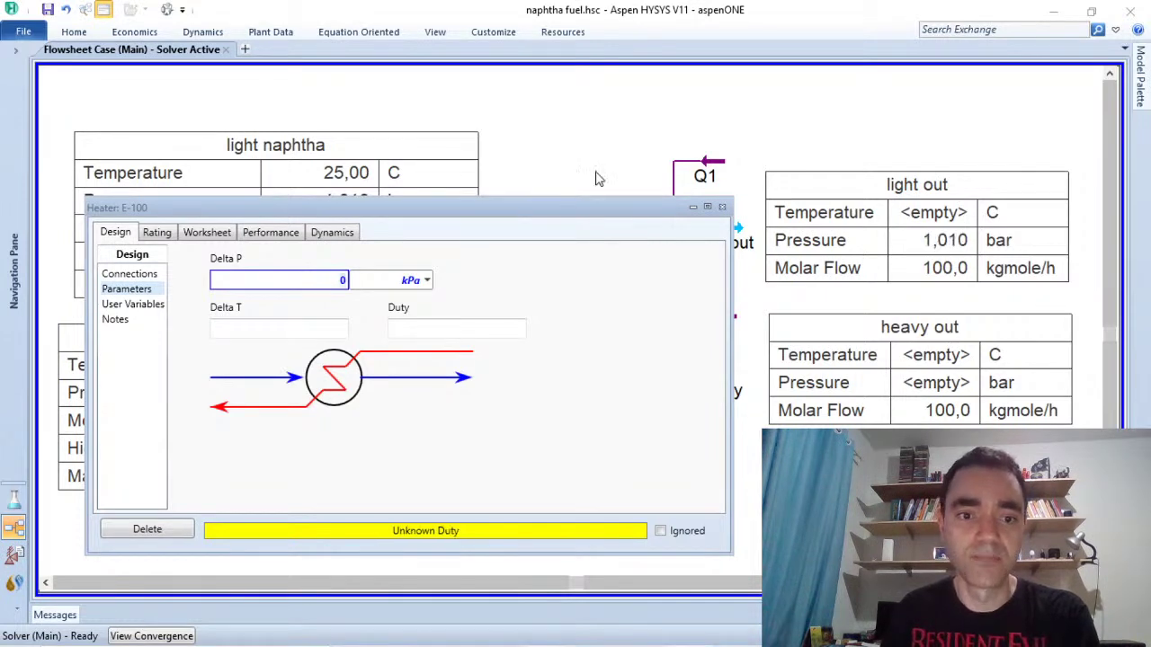
left_click(722, 208)
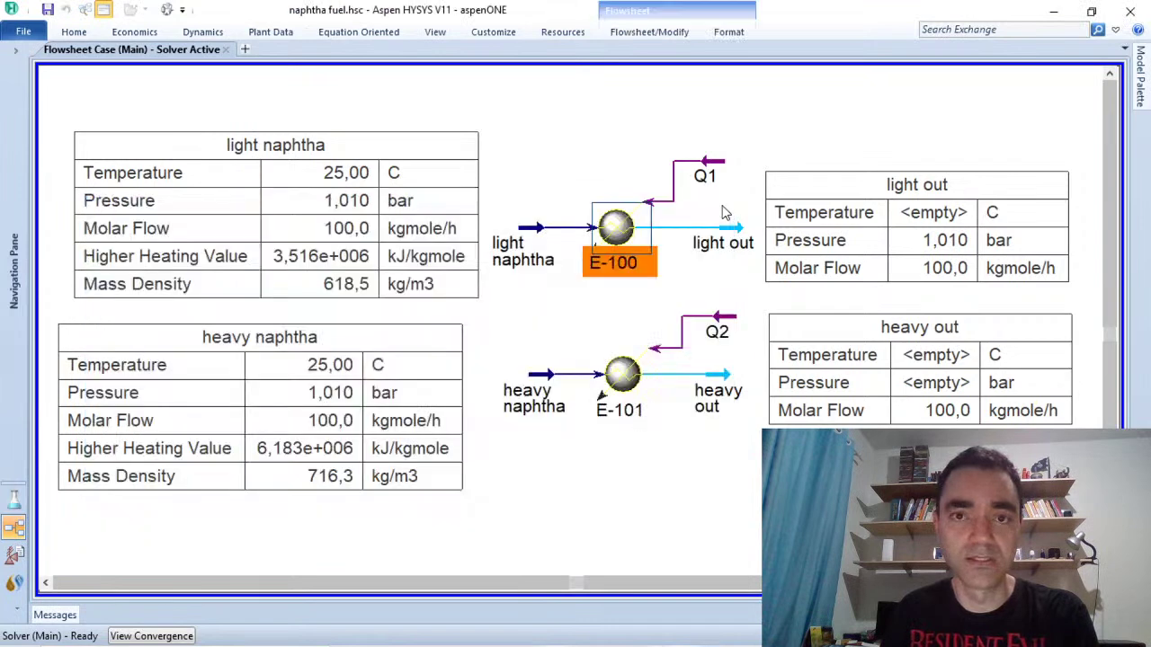
Step: Set the pressure drop (Delta P) of heater E-101 to 0 kPa
double_click(623, 373)
left_click(160, 321)
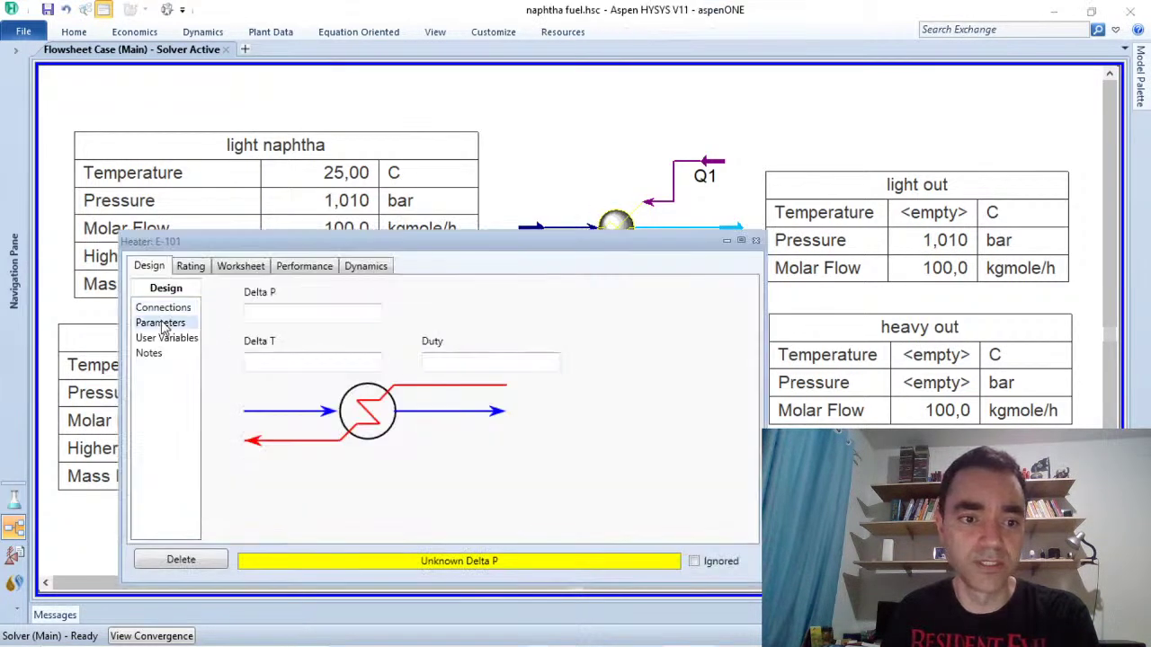
left_click(359, 315)
type("0")
key("Return")
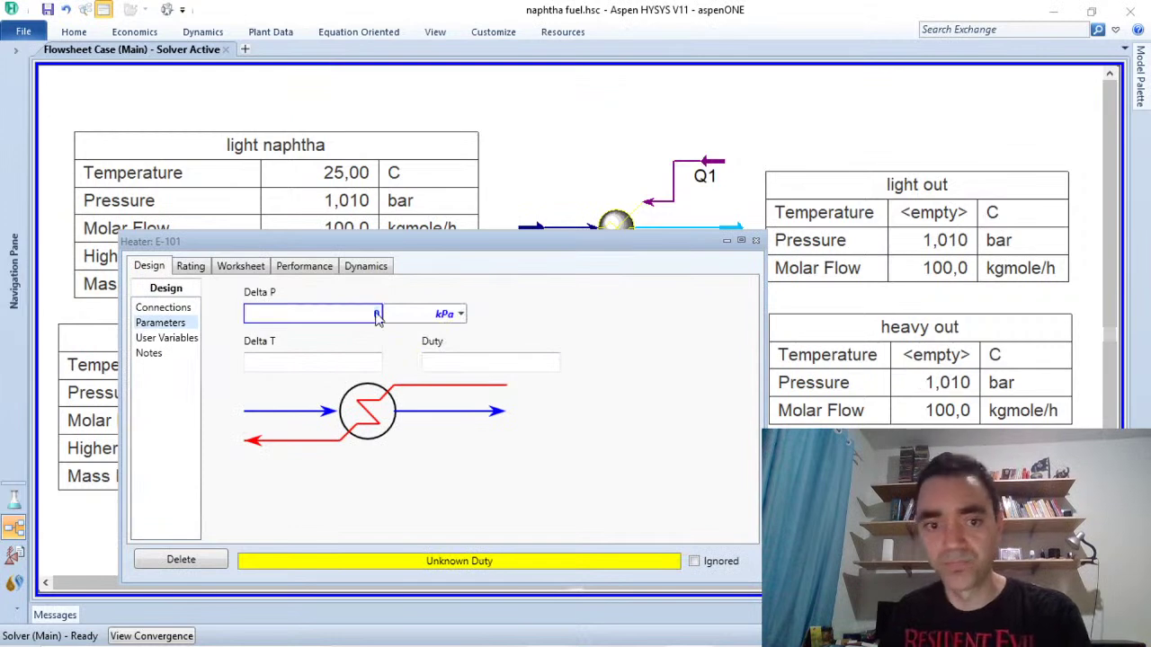
left_click(755, 241)
left_click(717, 454)
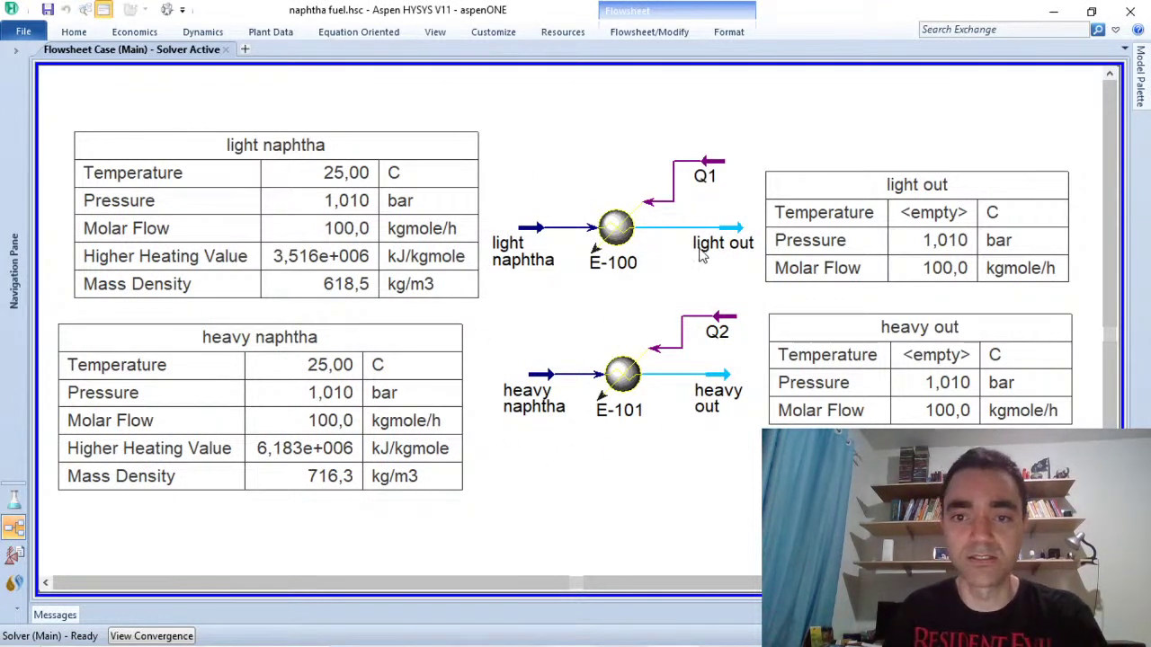
Step: Specify a vapour fraction of 1 for the light out stream
mouse_move(733, 236)
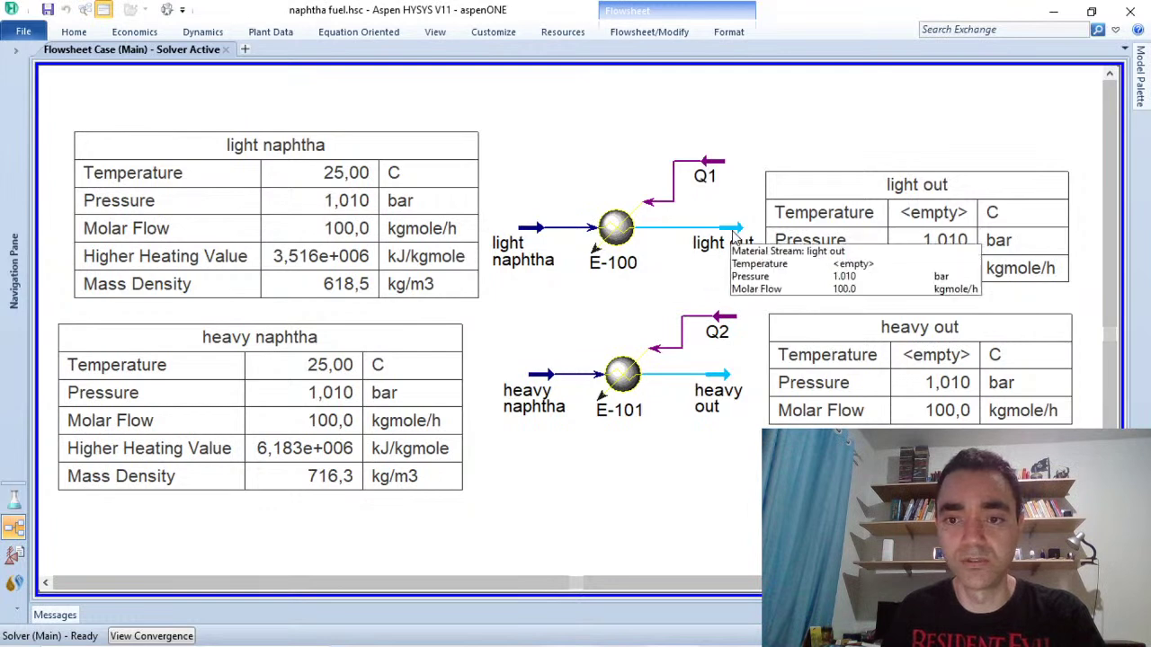
left_click(733, 235)
double_click(664, 242)
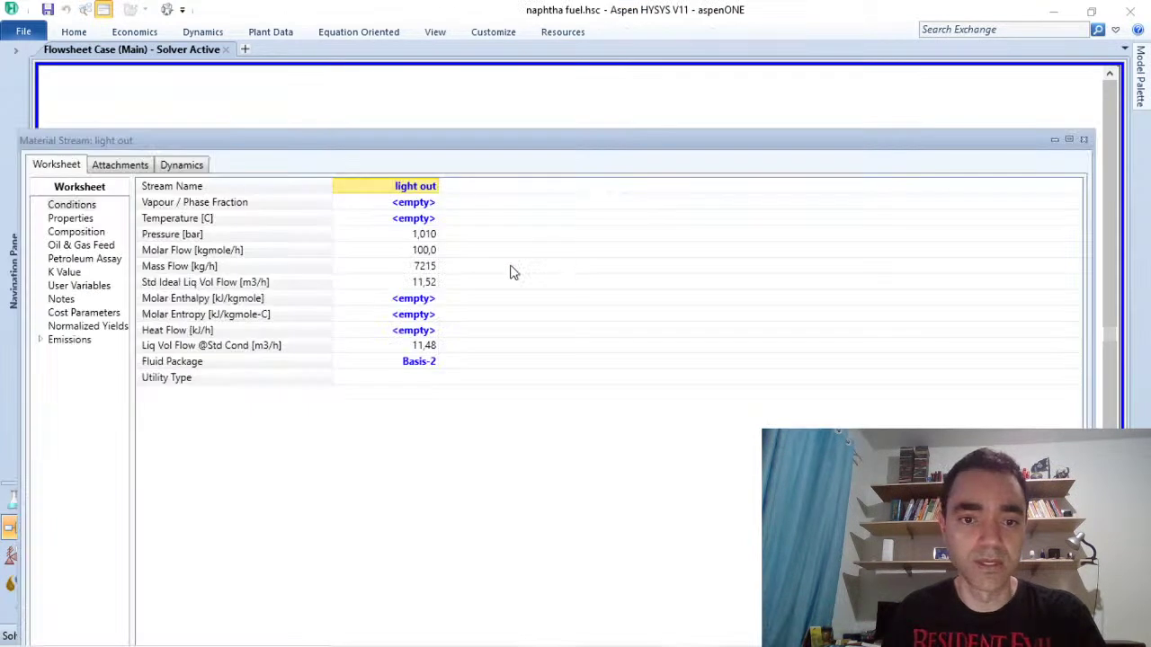
left_click(416, 203)
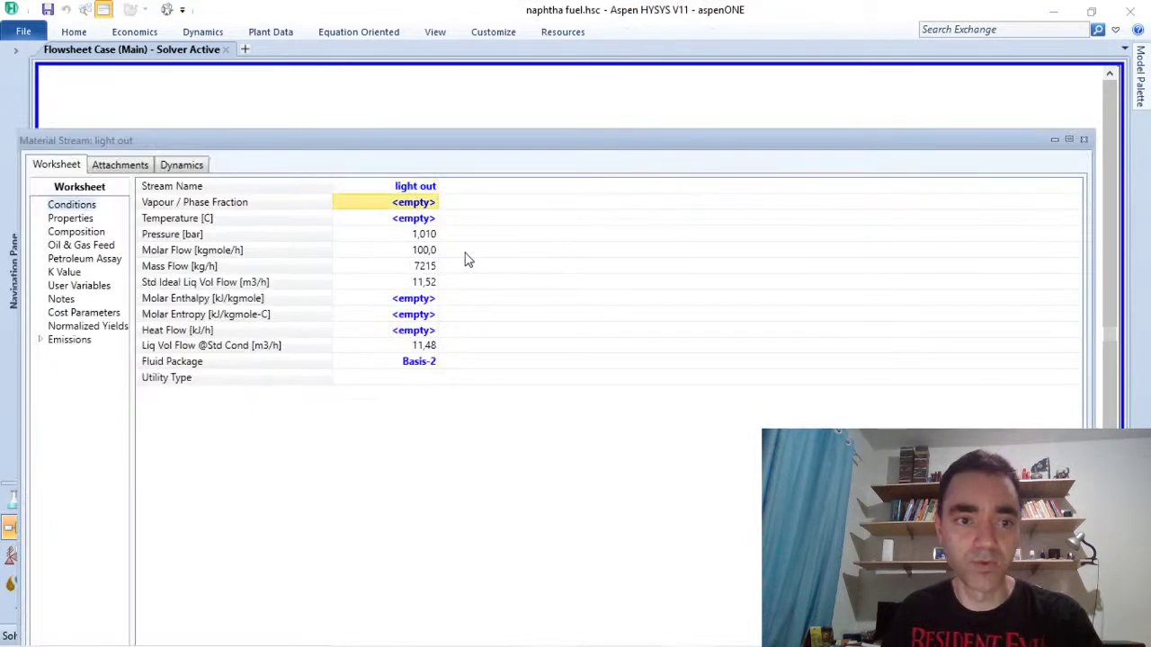
type("1")
key("Return")
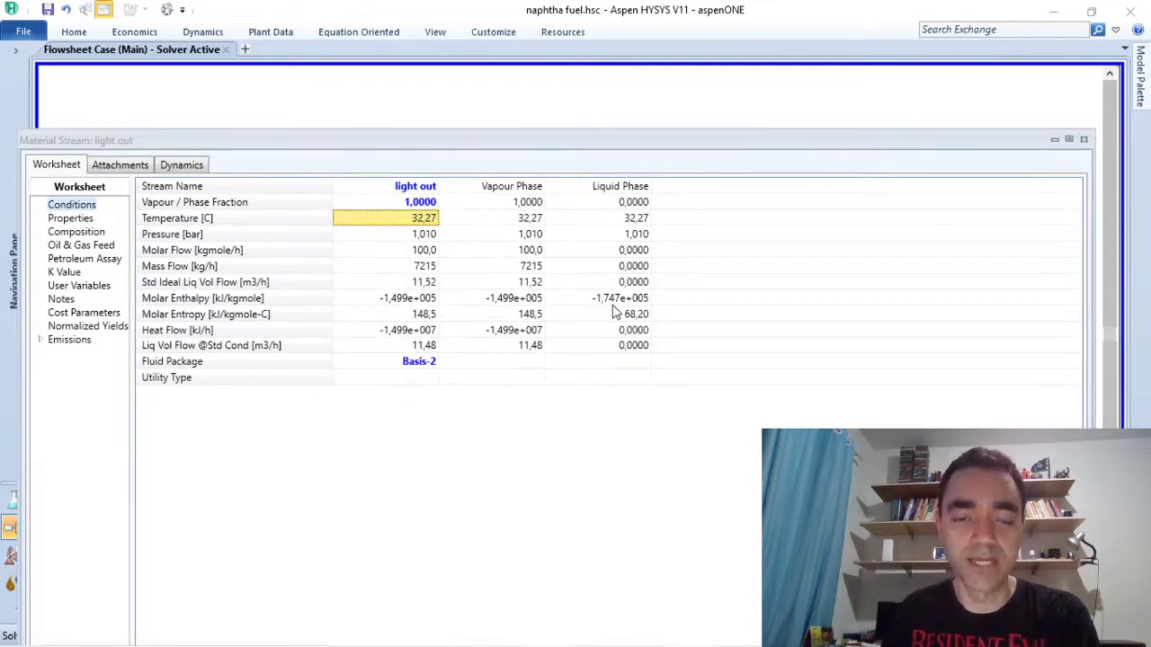
left_click(1084, 141)
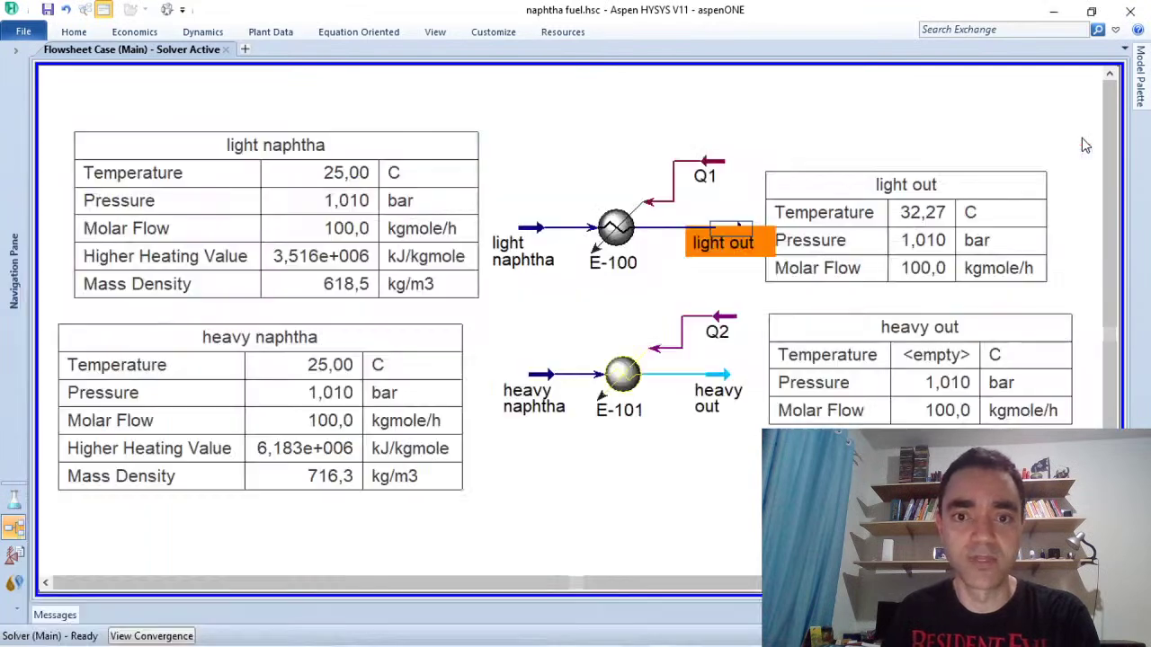
Step: Specify a vapour fraction of 1 for the heavy out stream
double_click(725, 378)
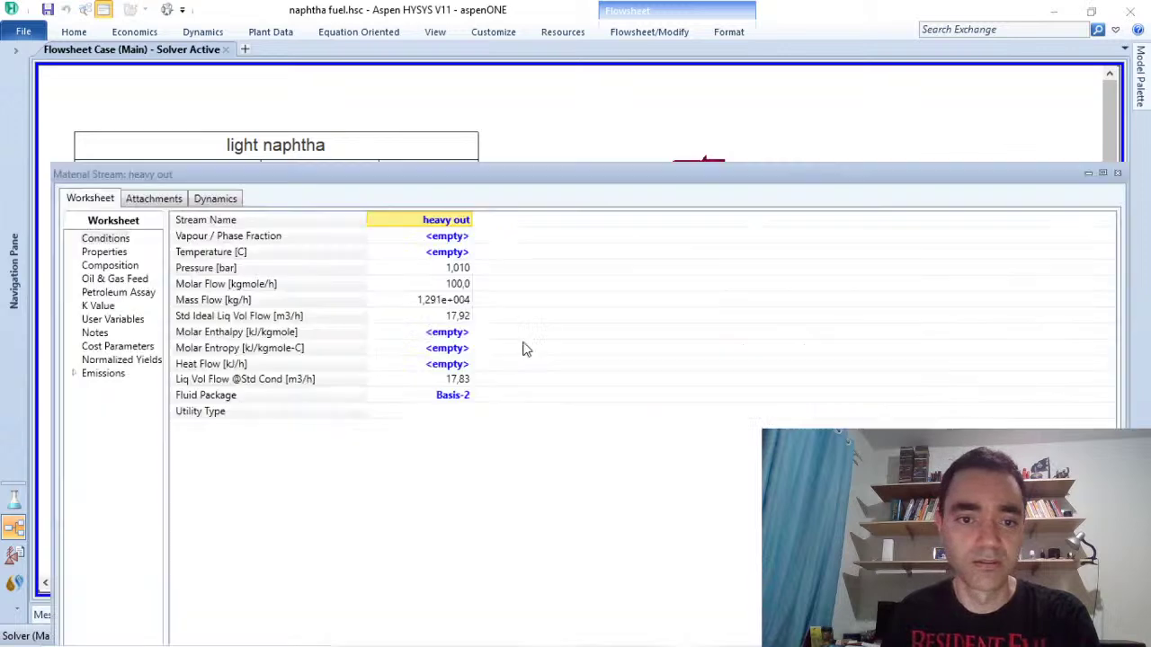
left_click(439, 237)
type("1")
key("Return")
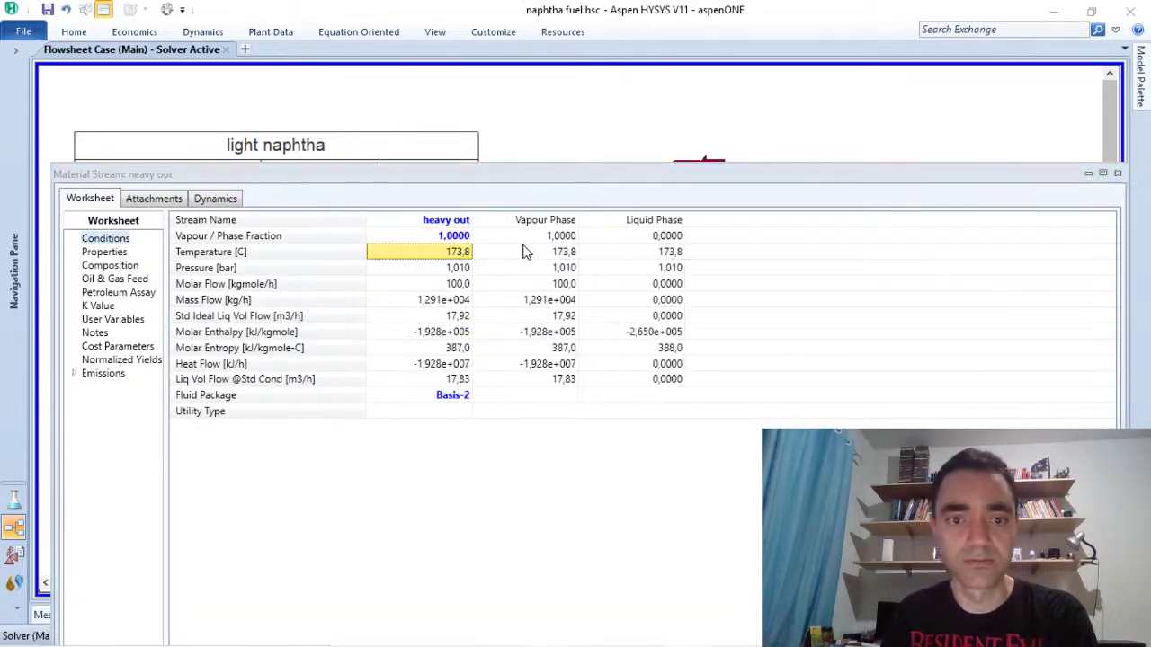
left_click_drag(637, 177, 558, 169)
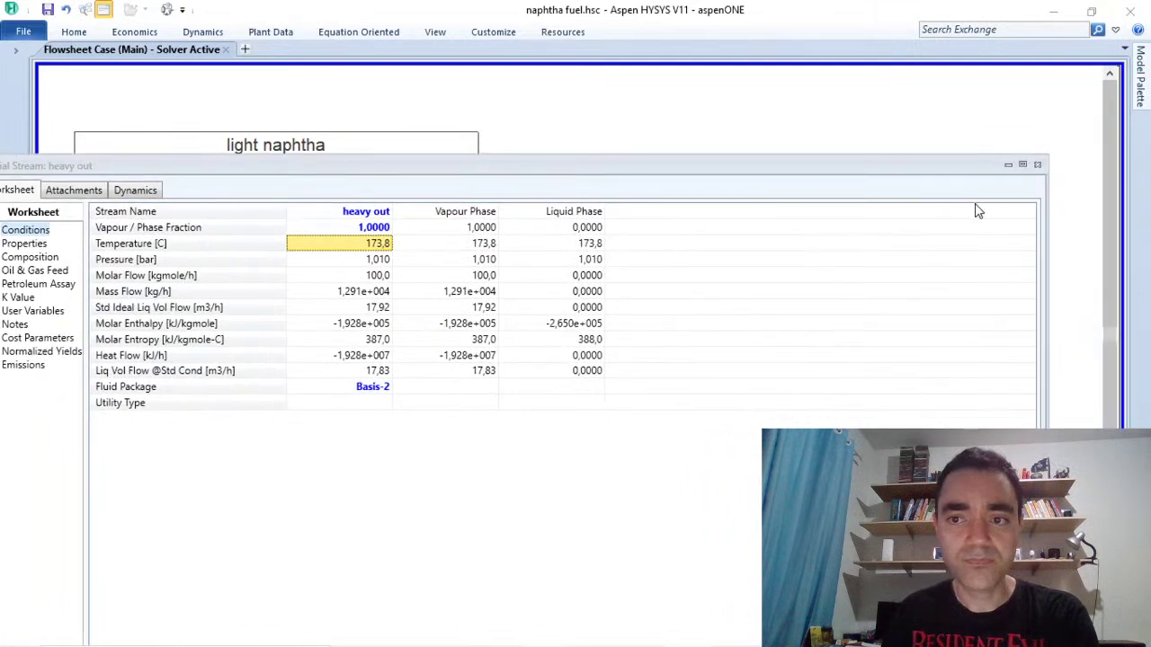
left_click(1037, 166)
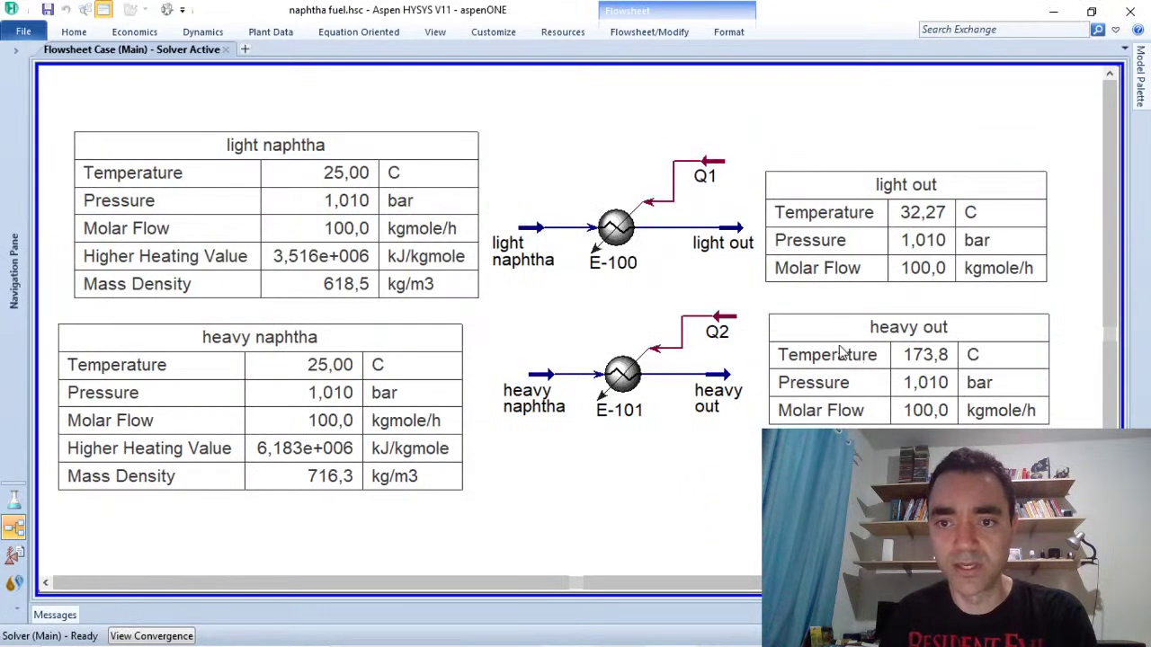
Step: Raise energy streams Q1 and Q2 above their heaters and move heavy out farther away from heater E-101
left_click(531, 232)
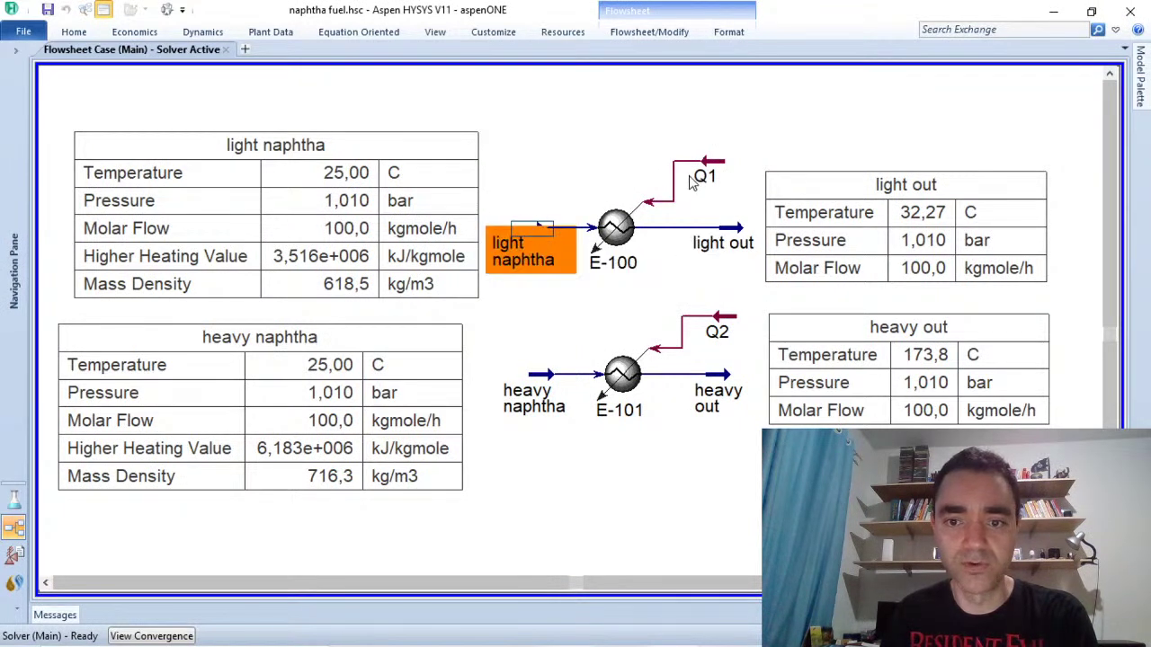
left_click(706, 178)
left_click_drag(706, 178, 713, 135)
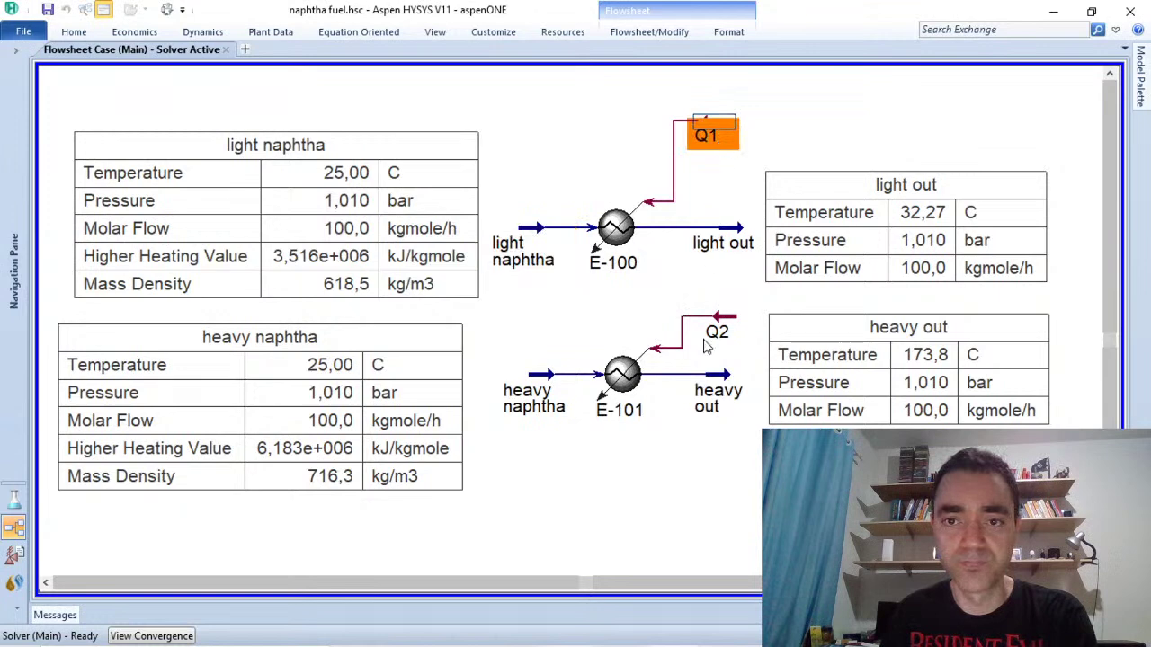
left_click_drag(717, 333, 724, 318)
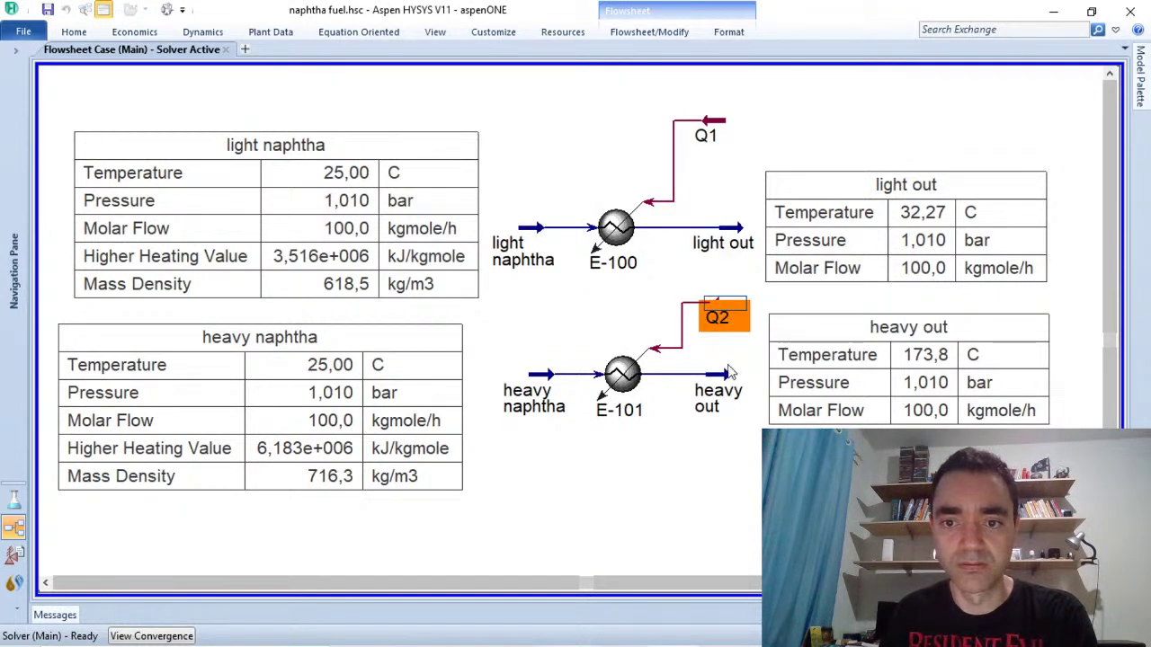
left_click_drag(728, 378, 823, 378)
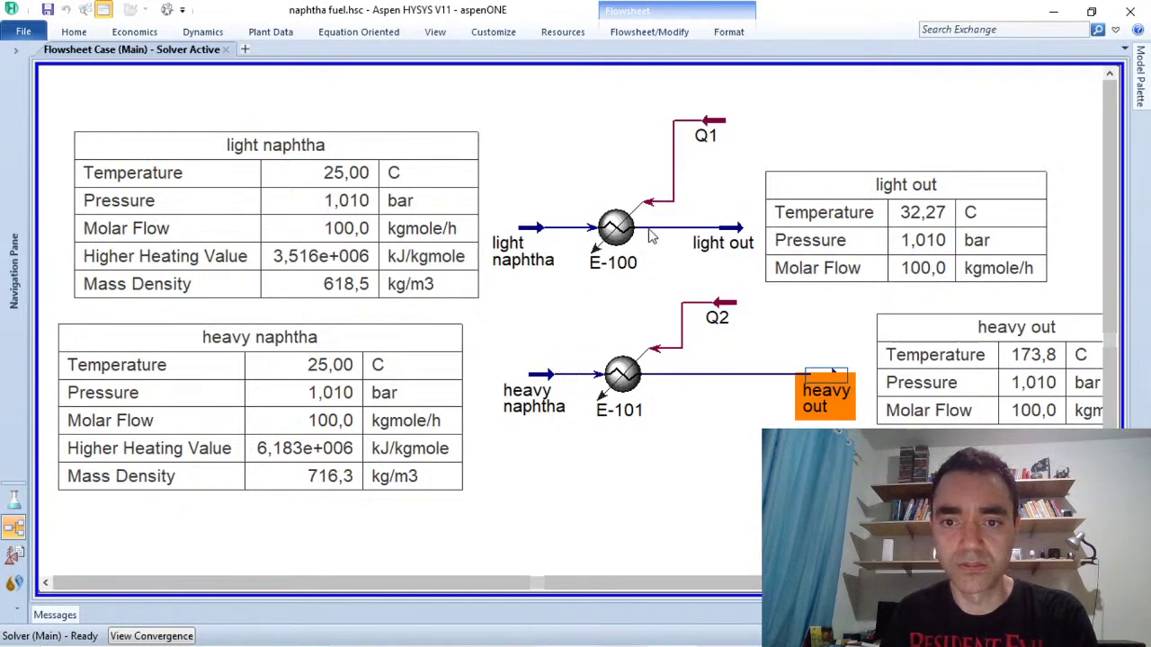
Step: Show property tables for energy streams Q1 and Q2, placing the Q1 table above its stream
left_click(707, 134)
right_click(710, 132)
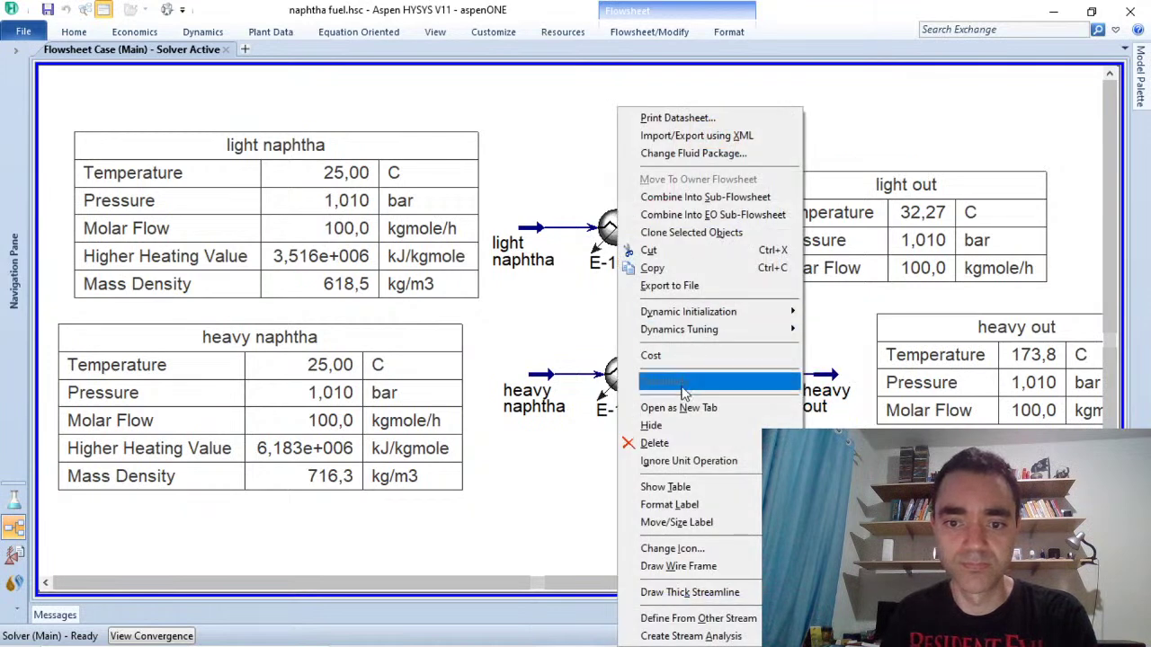
left_click(666, 487)
left_click_drag(771, 151, 750, 107)
right_click(726, 324)
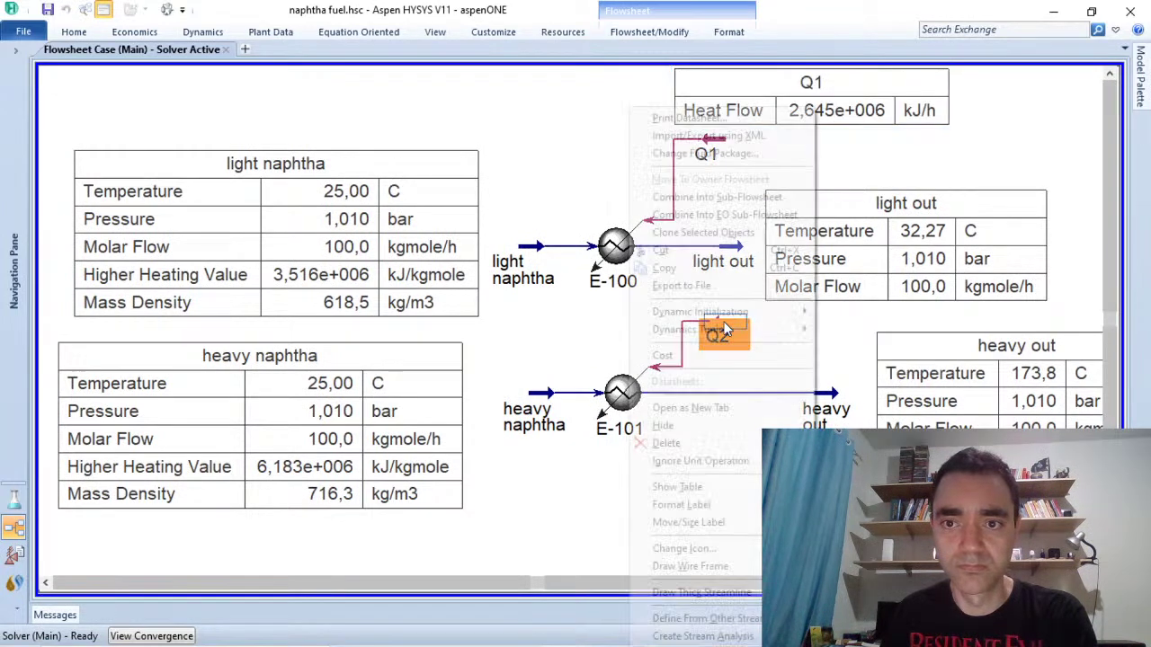
left_click(697, 490)
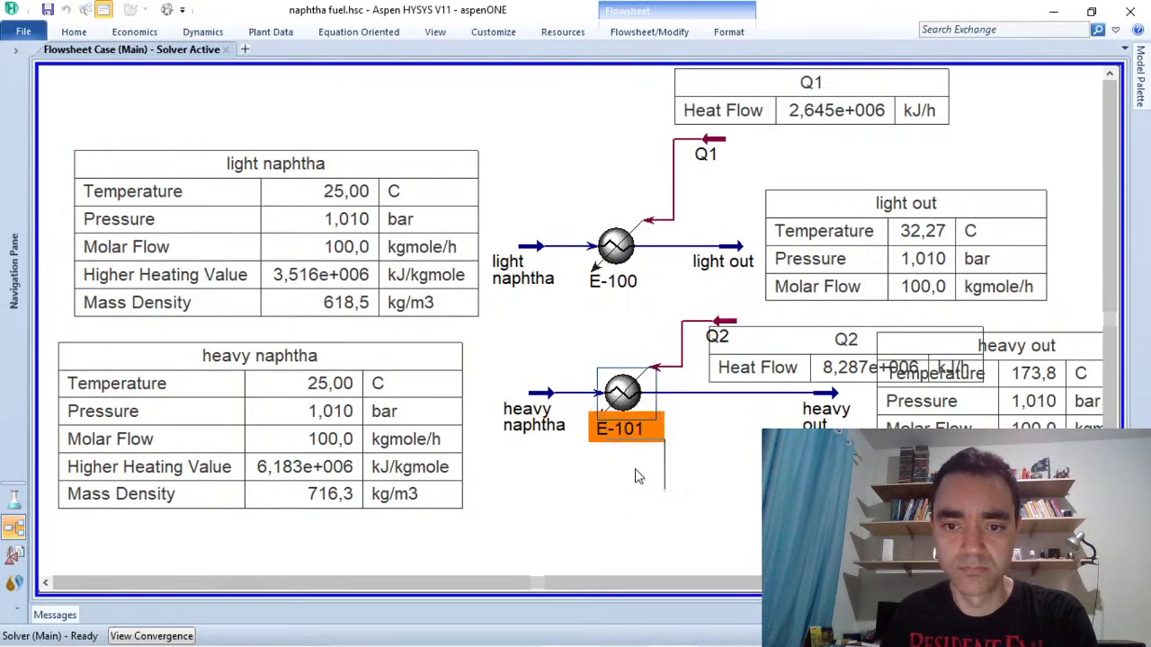
Step: Move heater E-101 with heavy naphtha and heavy out lower on the flowsheet, and shift Q2 slightly down to clear the overlapping tables
left_click_drag(632, 495, 632, 495)
left_click_drag(544, 395, 533, 488)
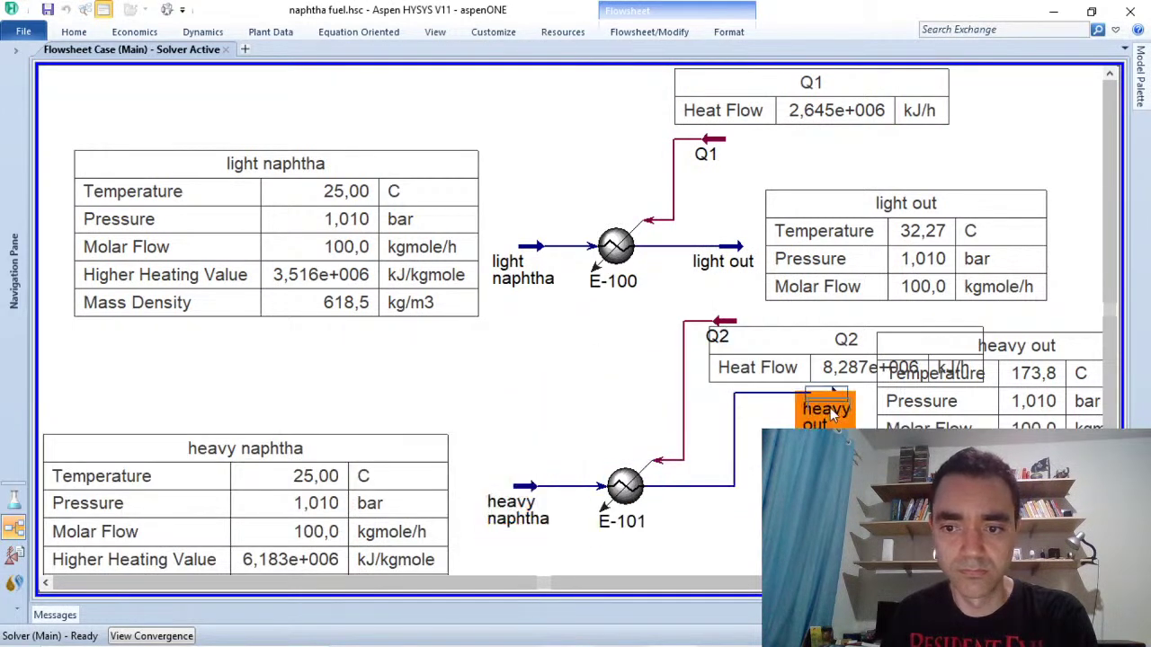
left_click_drag(833, 391, 746, 486)
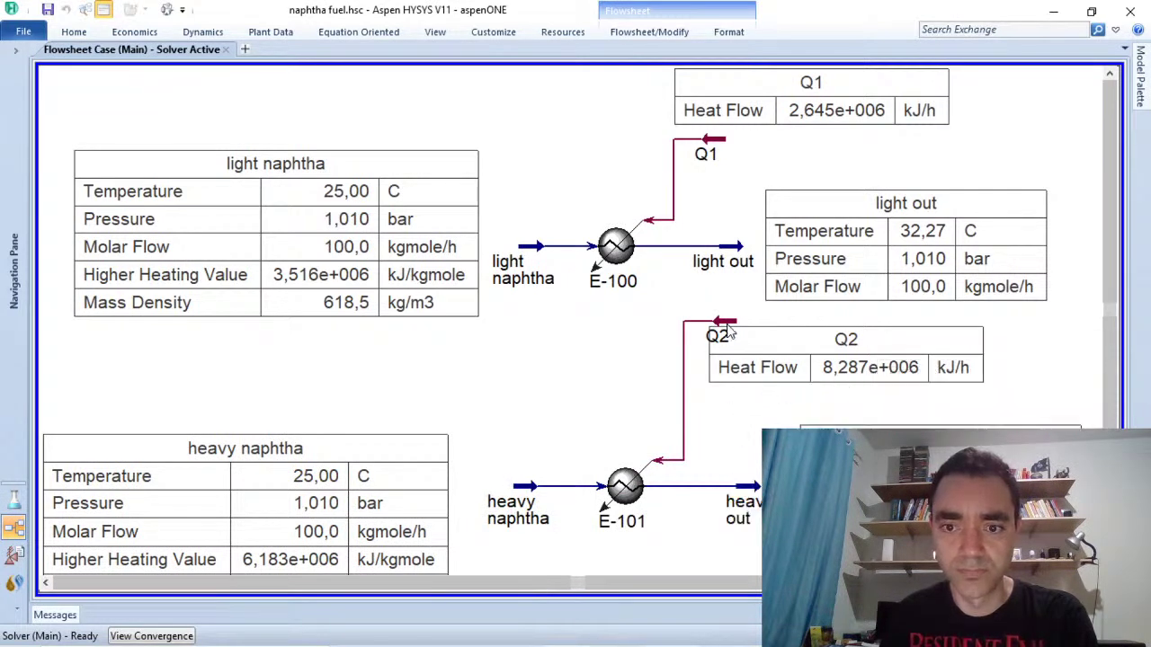
left_click_drag(730, 350, 732, 377)
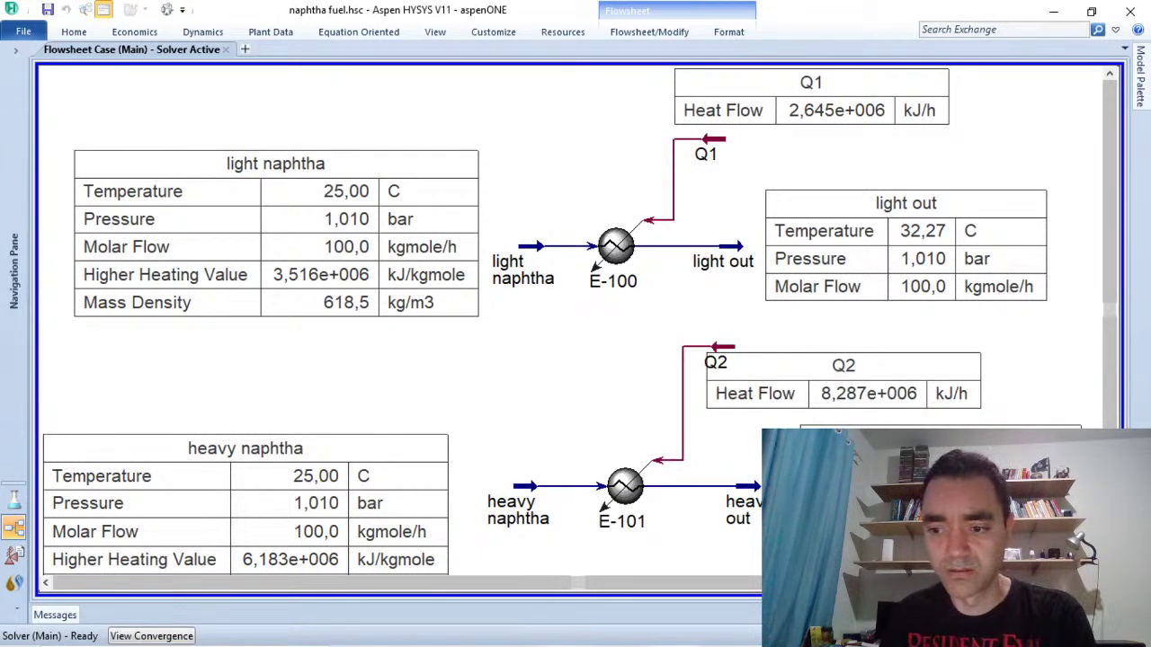
scroll(735, 190, "down", 1)
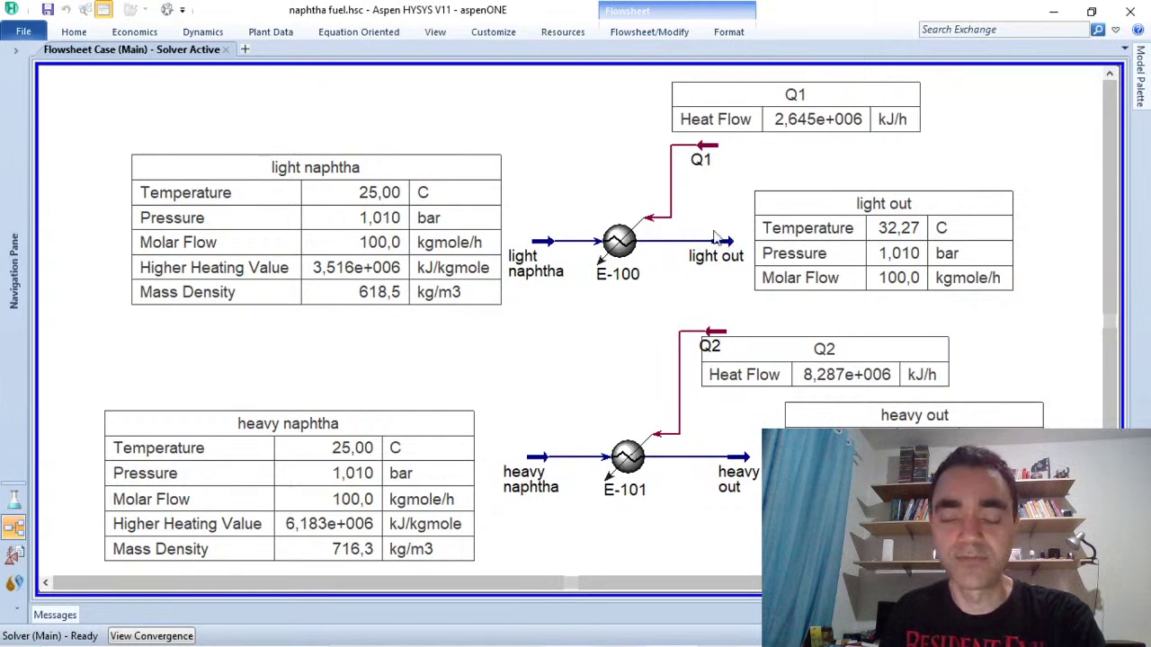
Step: Add the text annotation "Q = m Cp dT" to the flowsheet in the space above heater E-100
mouse_move(730, 252)
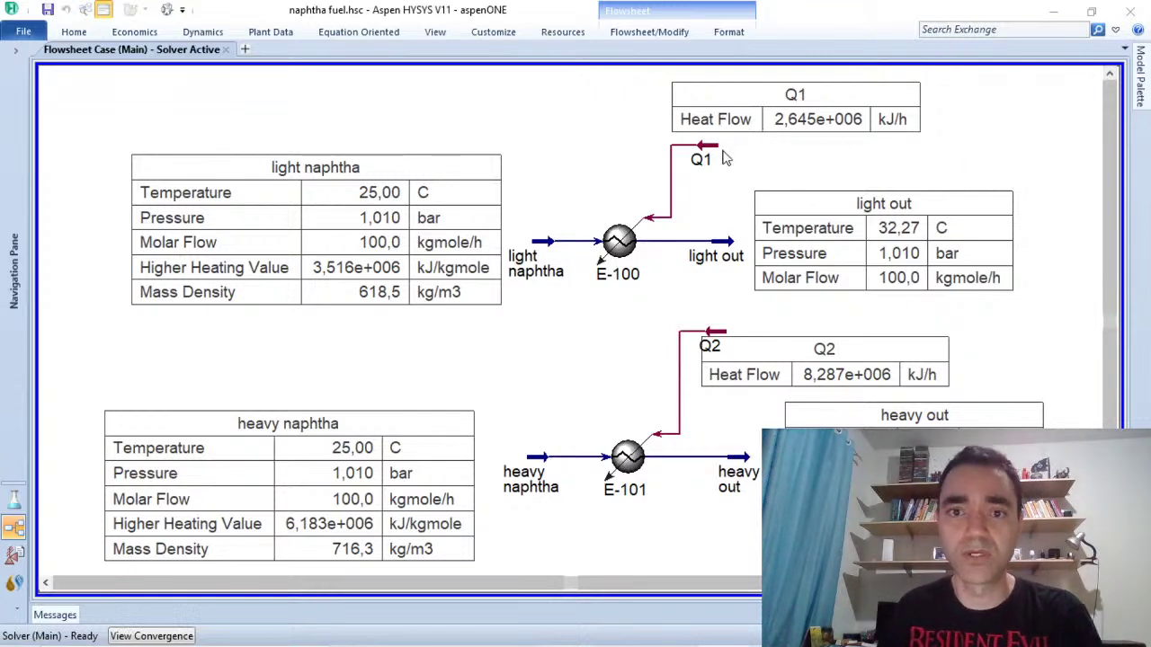
left_click(733, 38)
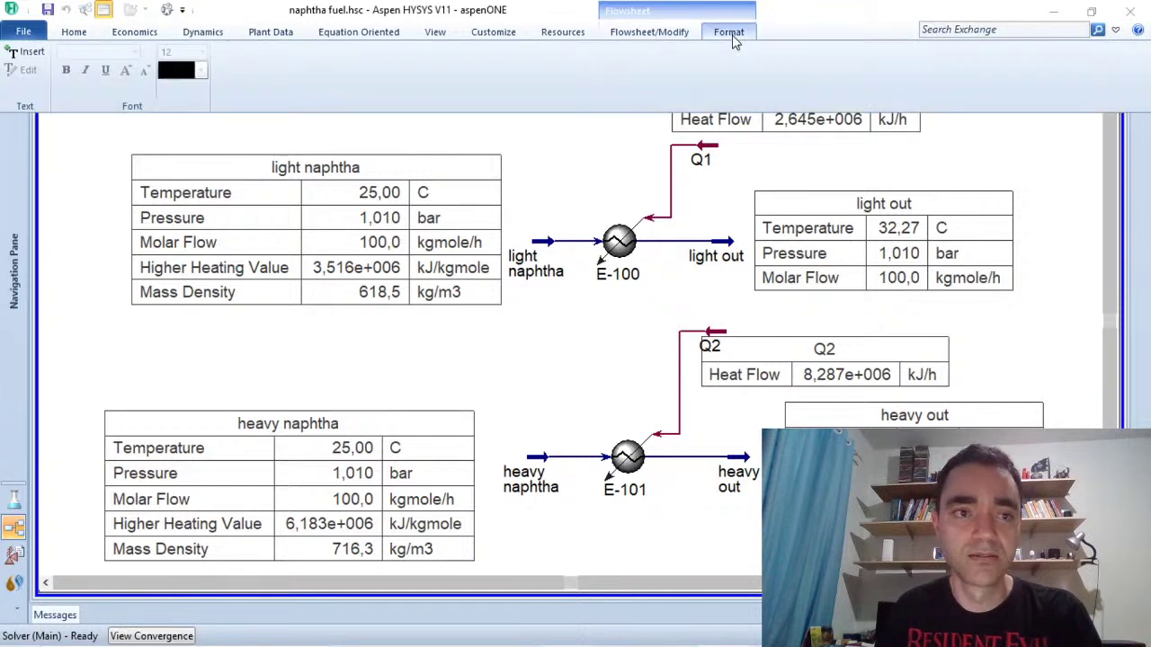
left_click(27, 53)
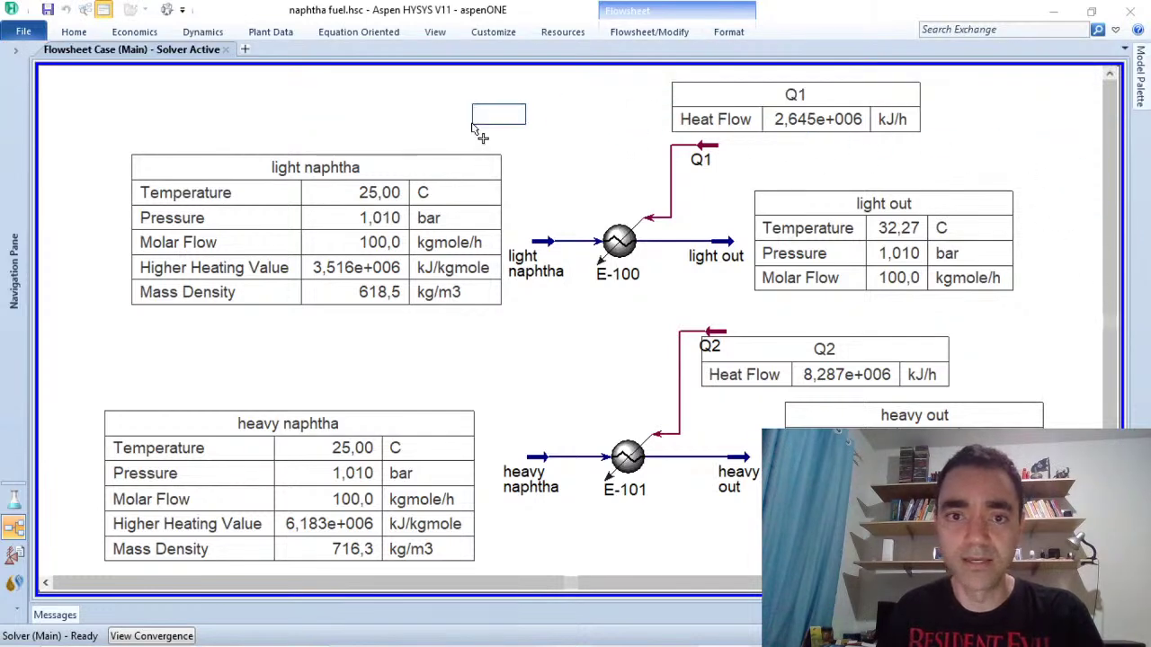
left_click(527, 117)
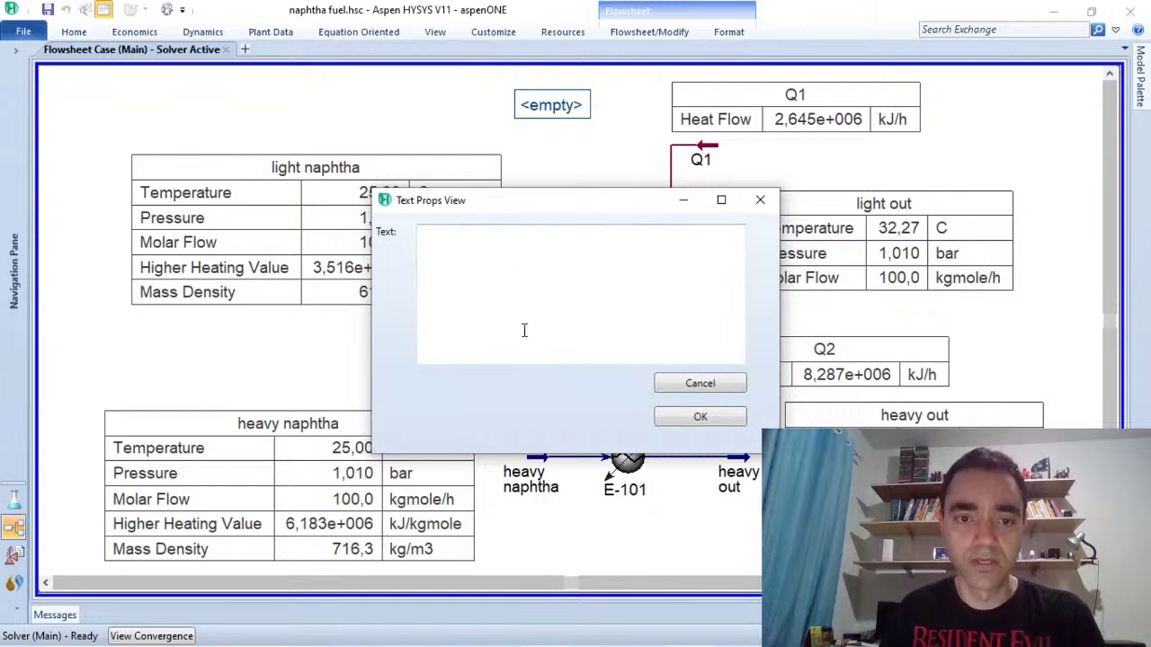
left_click(441, 245)
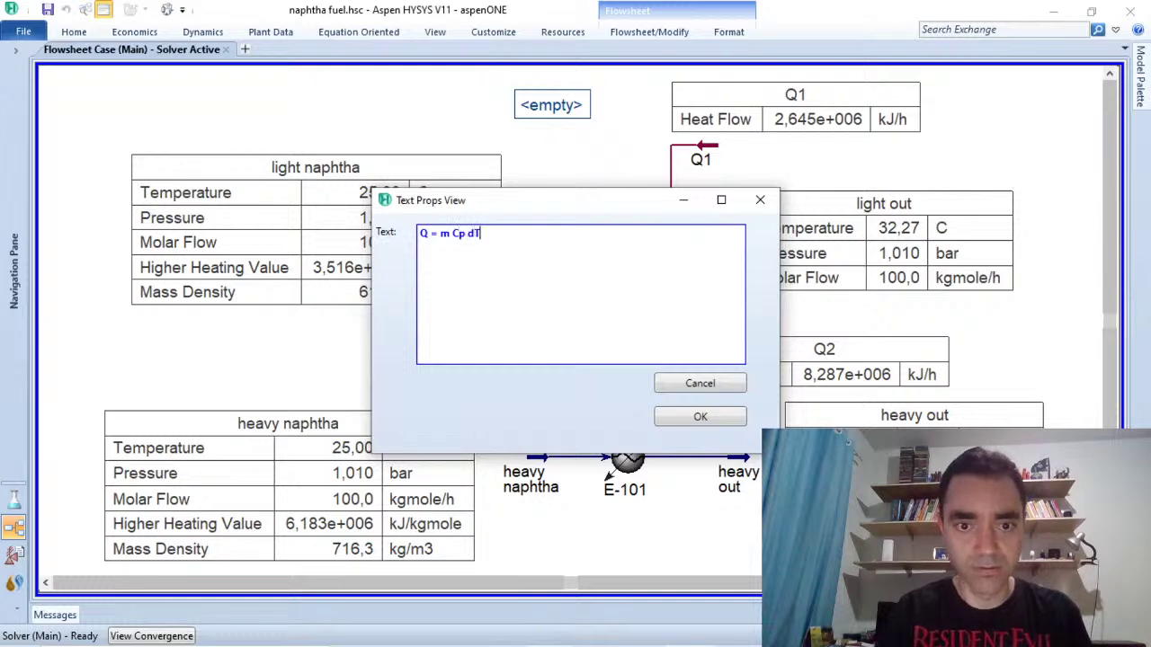
left_click(700, 418)
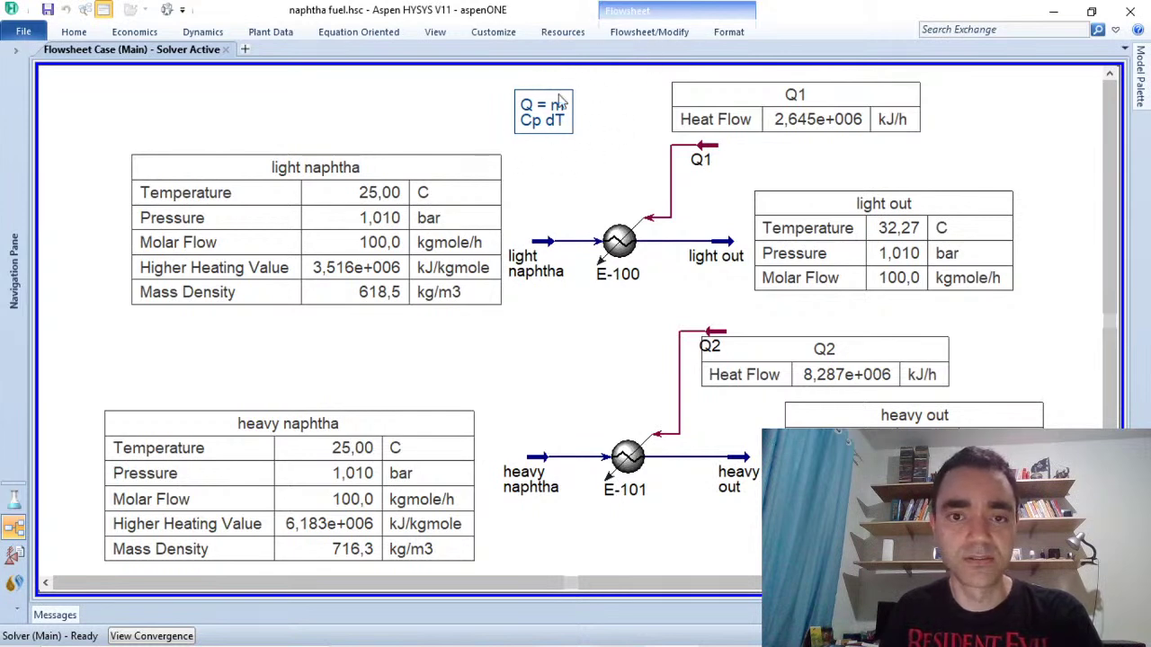
Step: Widen the equation annotation so it fits on one line, and move it above the Q1 heat flow table
left_click(641, 34)
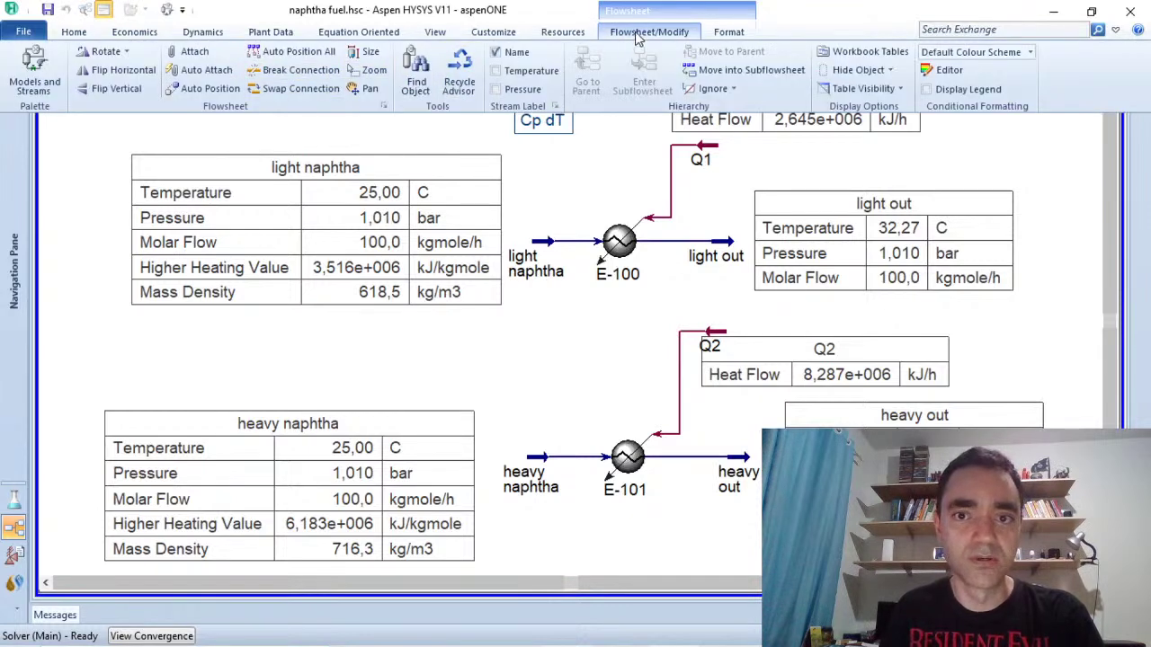
left_click(364, 52)
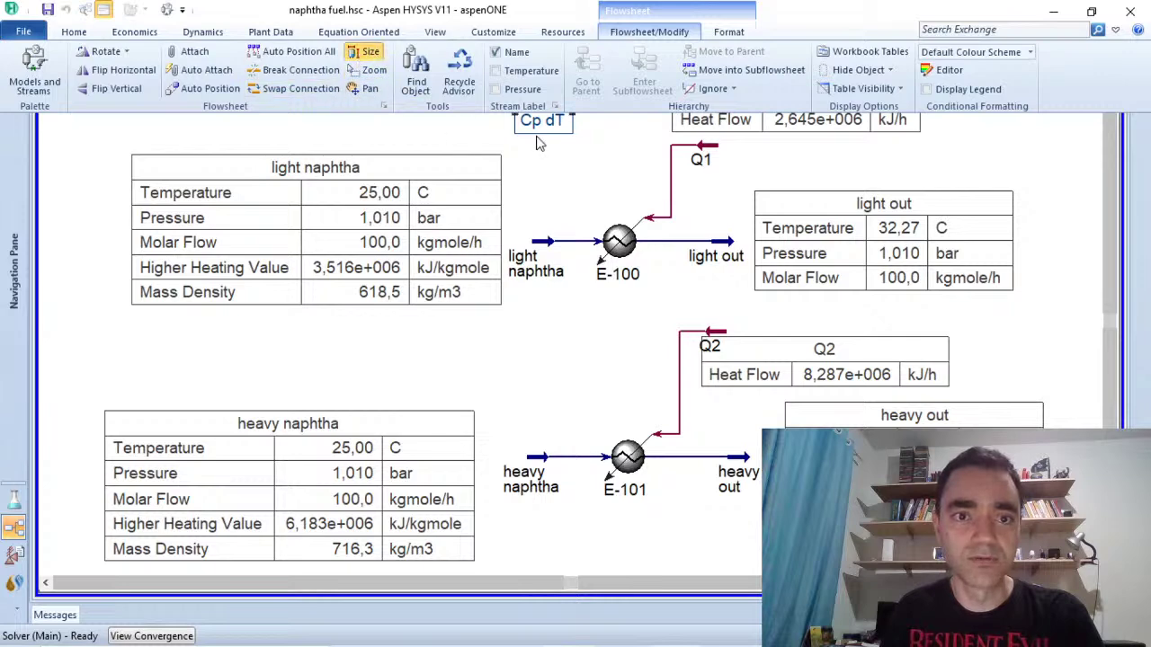
left_click(558, 124)
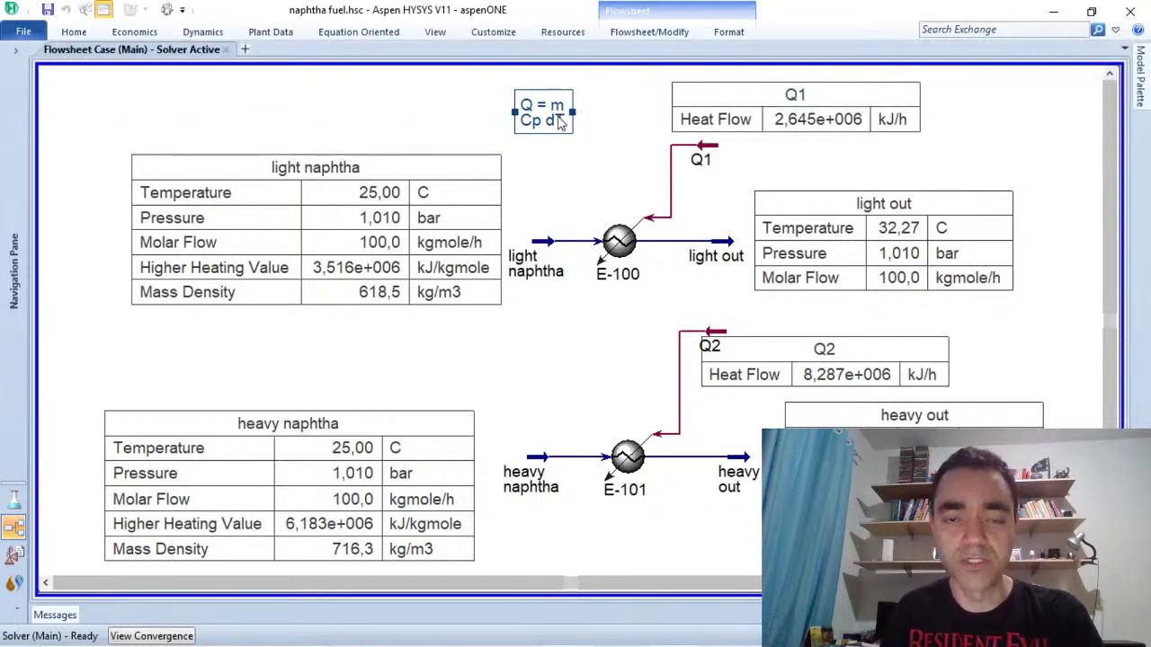
left_click_drag(572, 112, 642, 113)
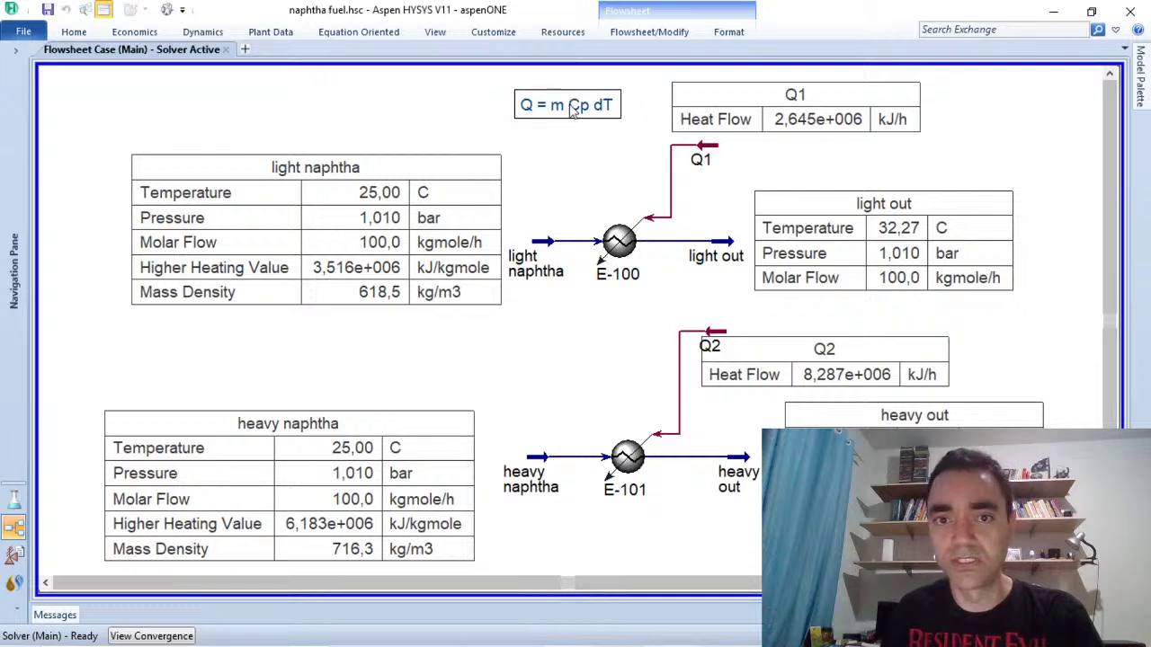
left_click_drag(566, 109, 791, 70)
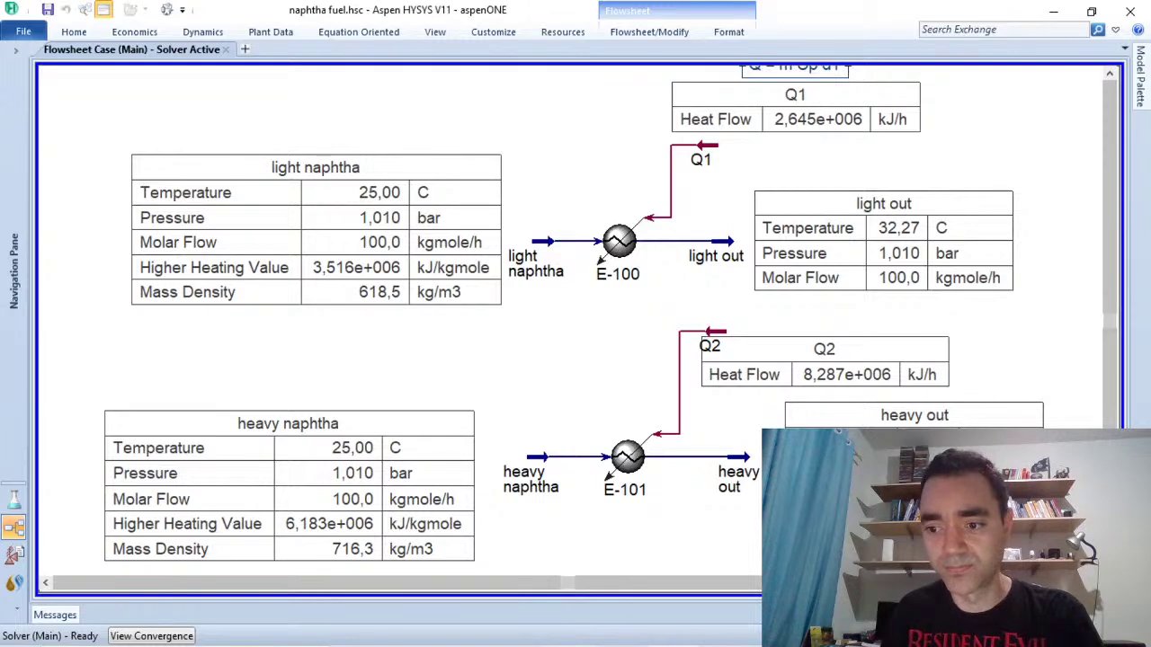
left_click(912, 175)
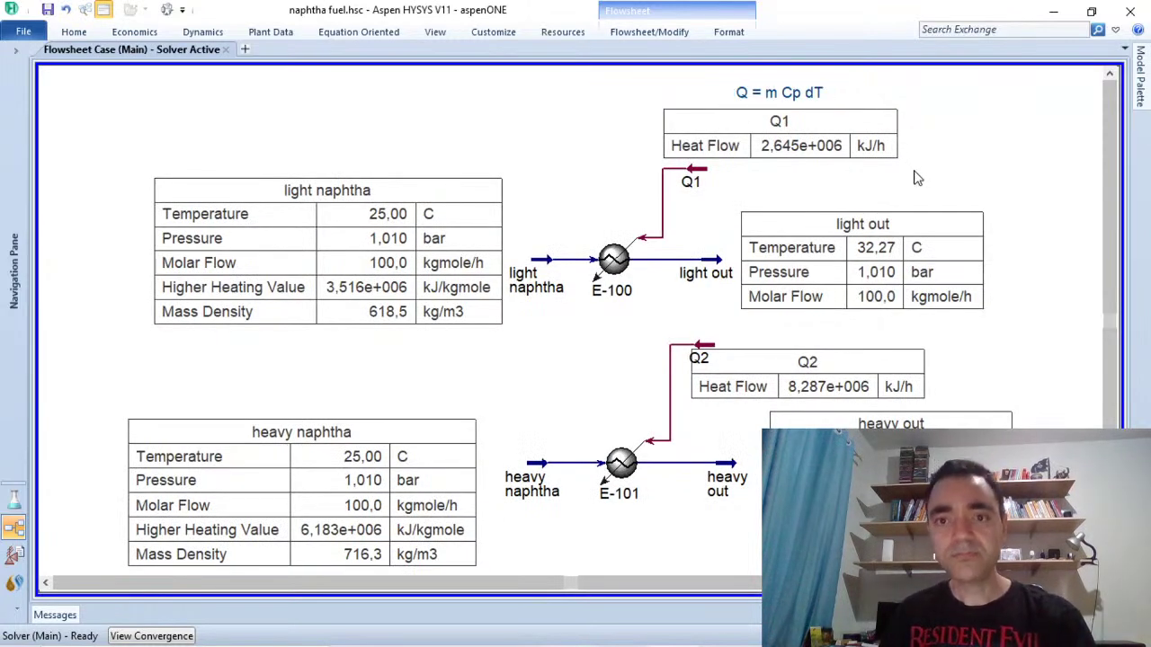